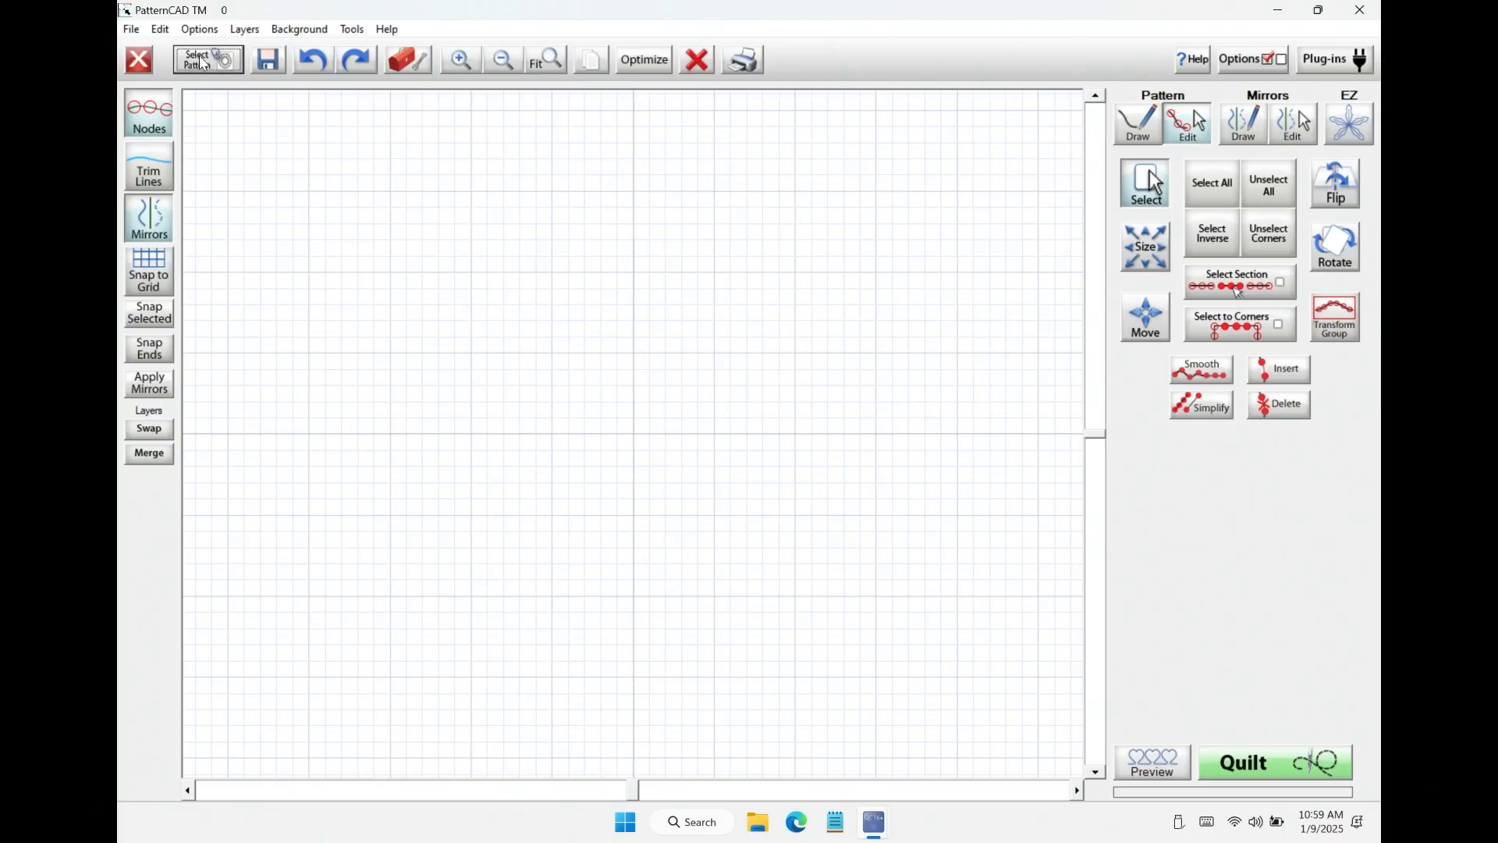
Open the pattern fireworks updated.gpf from the Ang pattern folder.
click(204, 59)
click(466, 414)
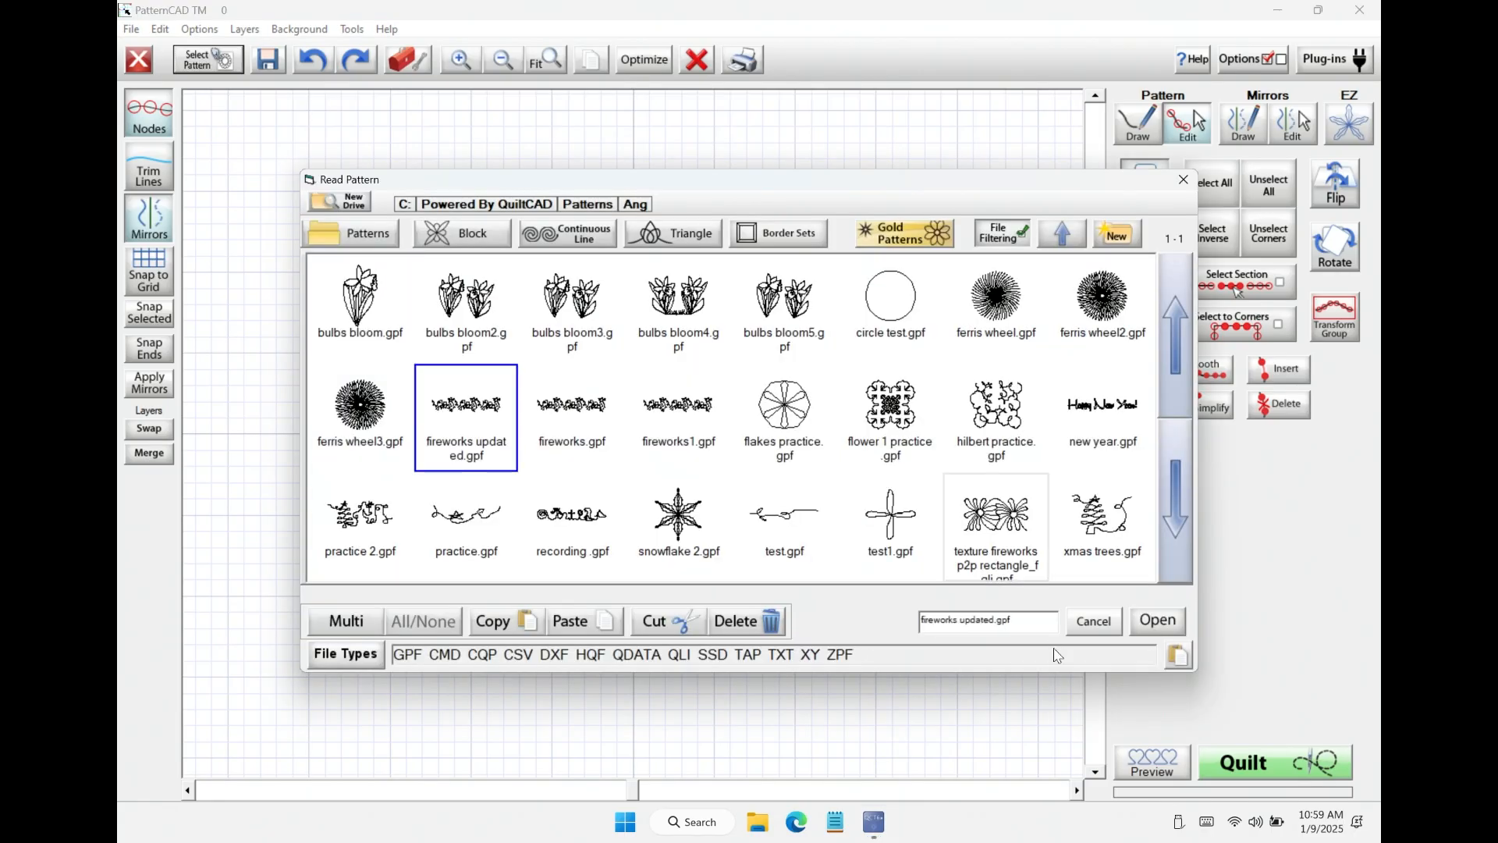
click(1172, 628)
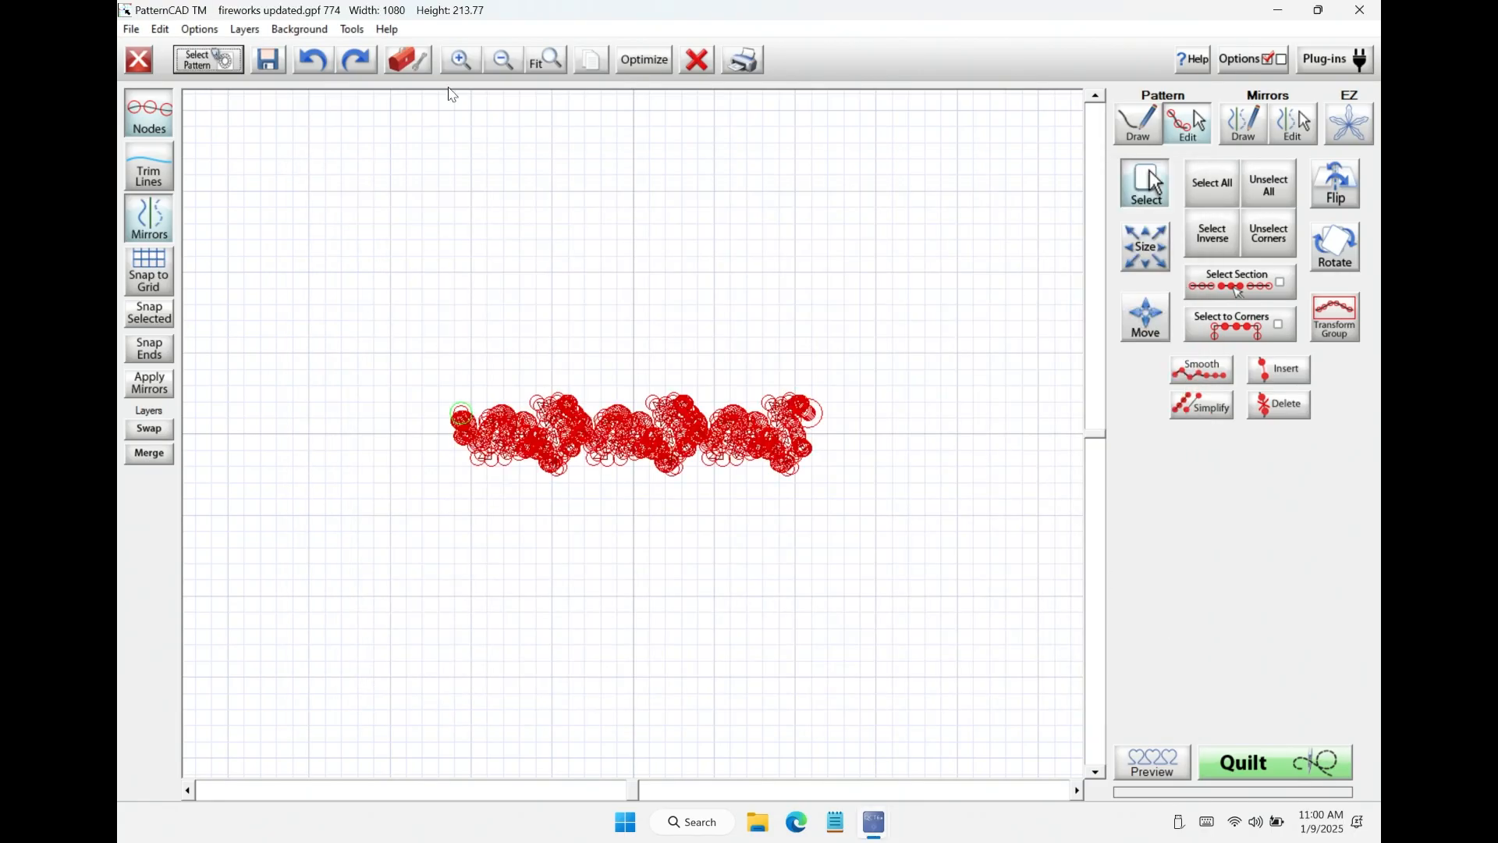
Hide the nodes of the fireworks pattern and turn on the display of trim lines.
click(460, 59)
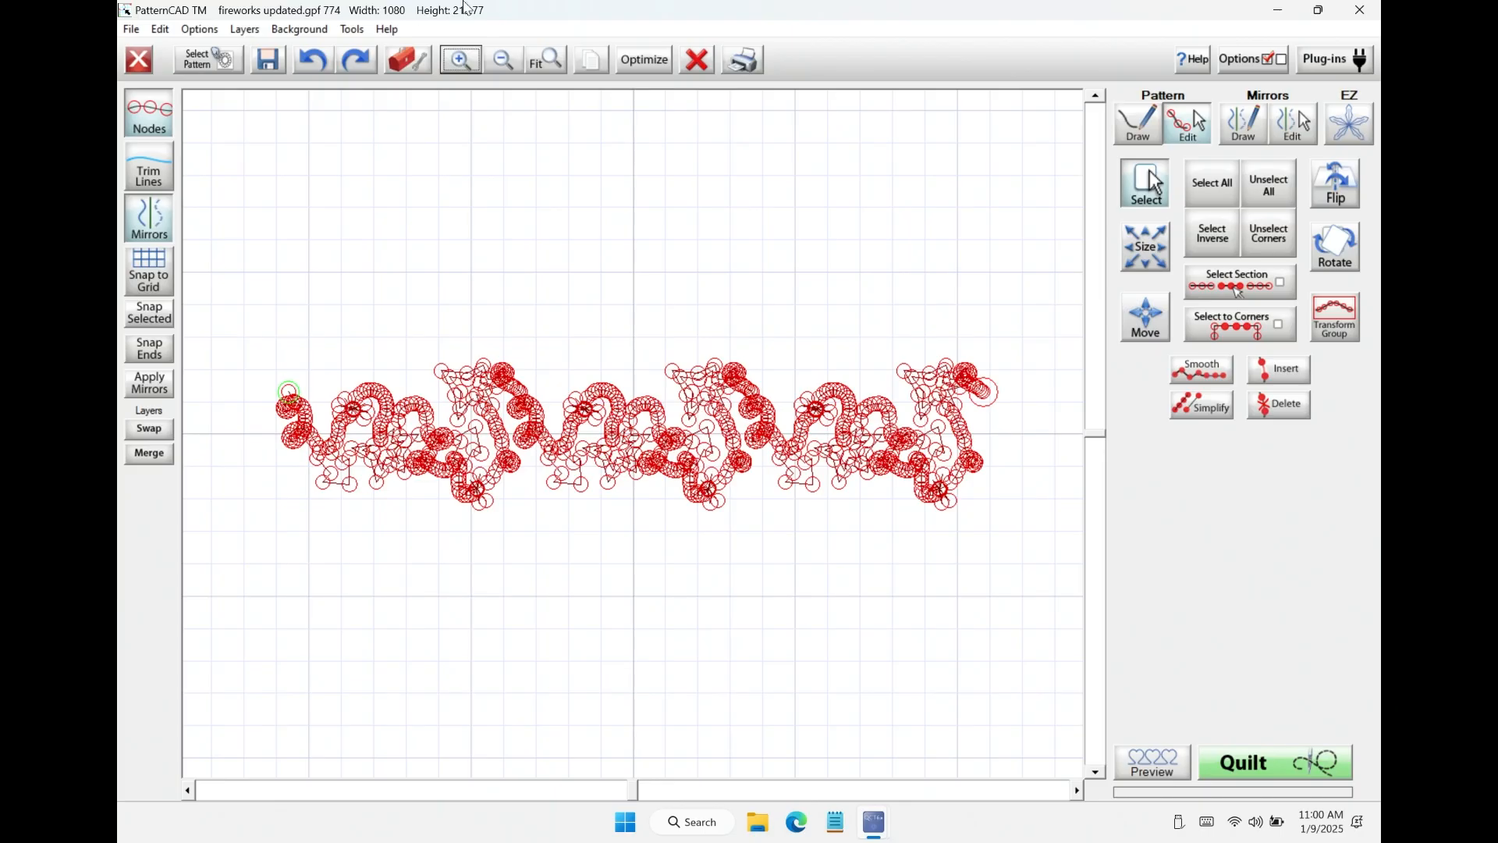
click(462, 60)
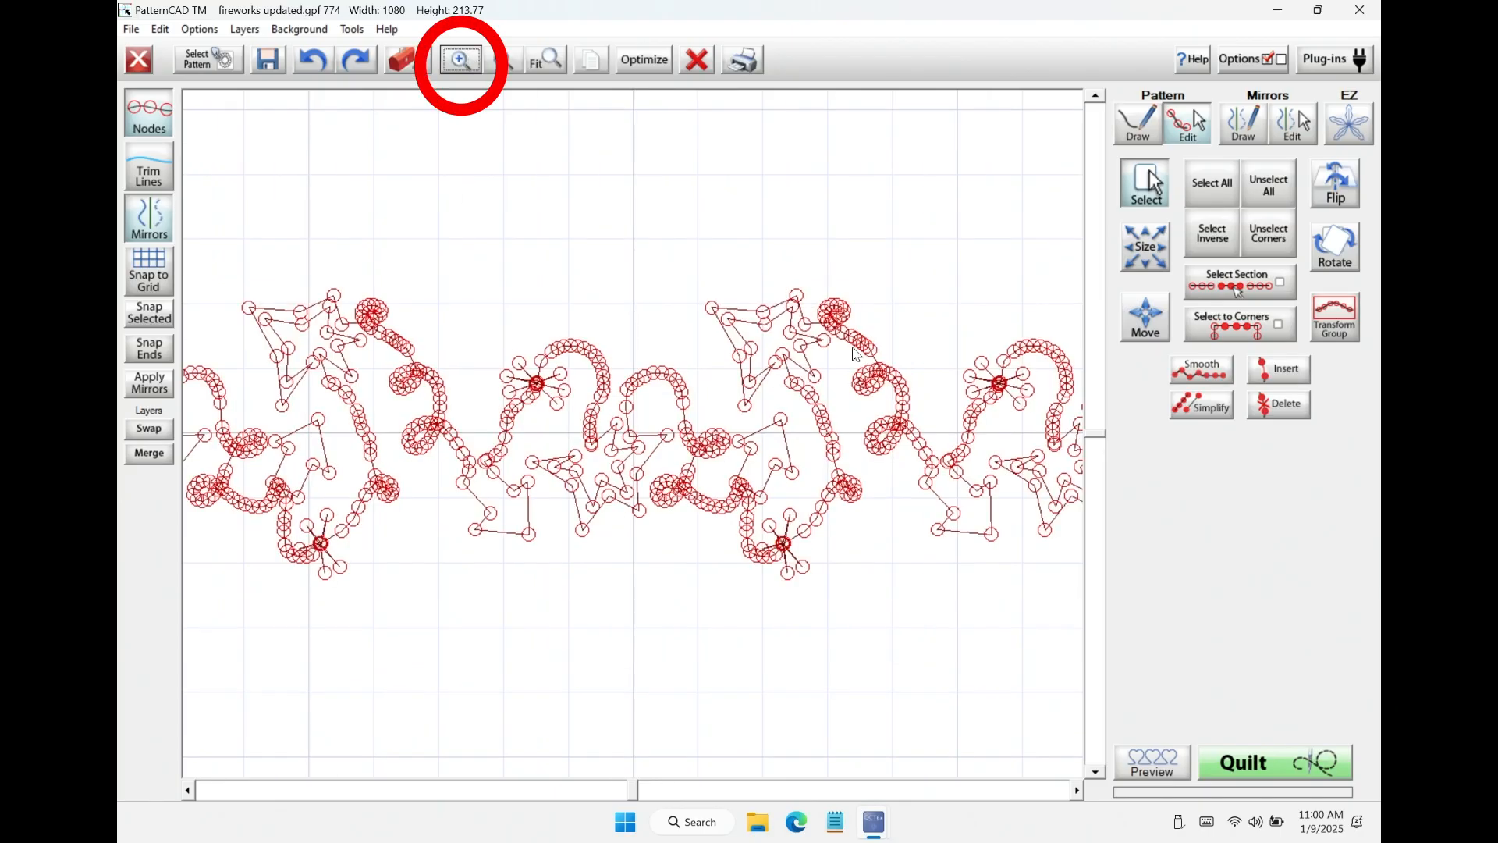
click(504, 60)
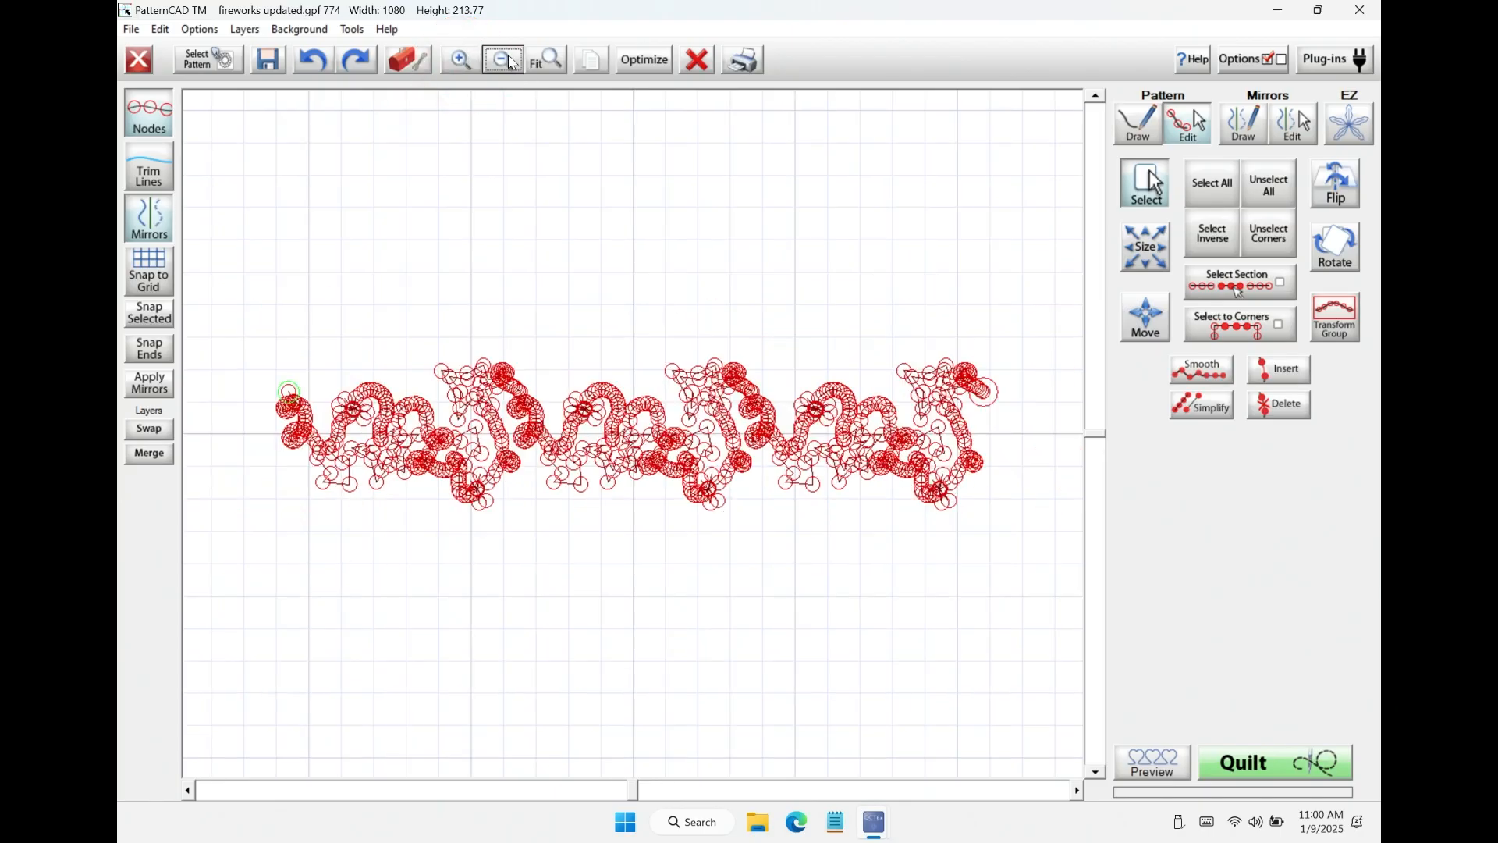
click(138, 120)
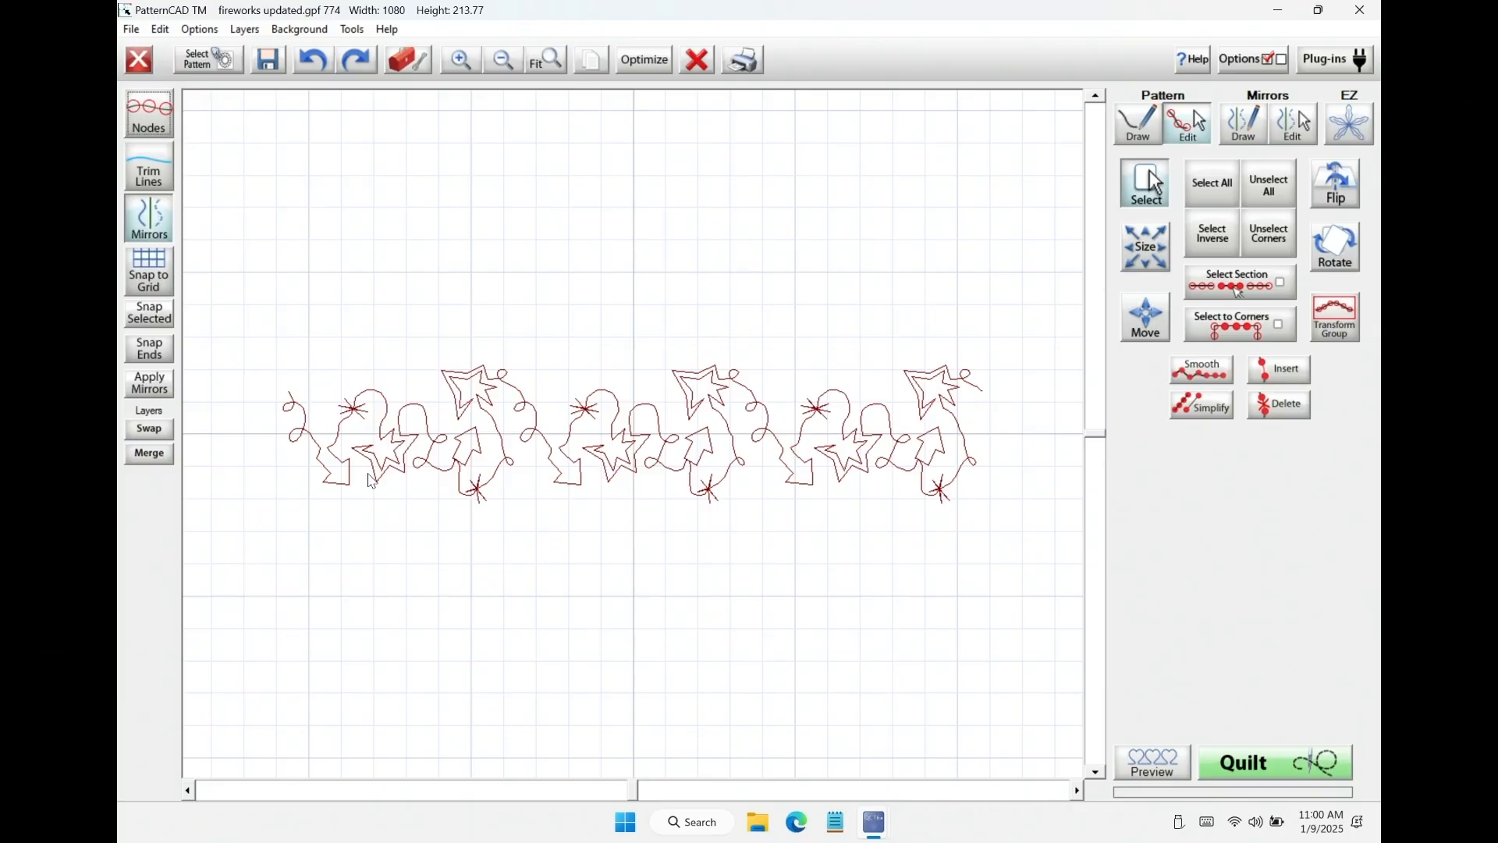
click(135, 186)
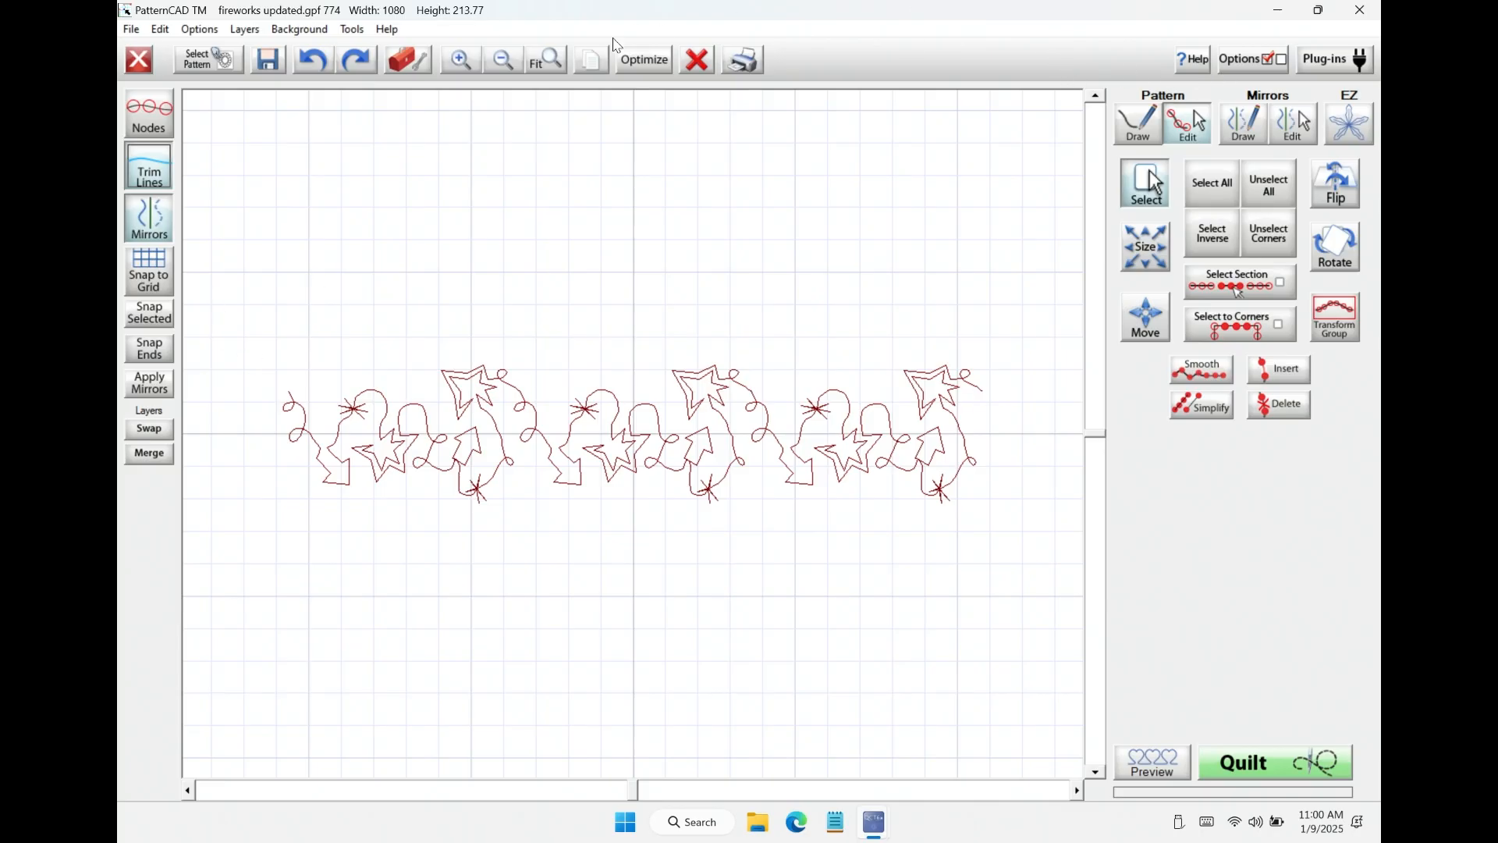
Clear the fireworks pattern and draw two separate freehand looped lines, about 797 wide and 409 high overall.
click(699, 61)
mouse_move(302, 233)
mouse_down()
mouse_move(340, 235)
mouse_move(288, 414)
mouse_move(418, 405)
mouse_move(304, 270)
mouse_move(302, 235)
mouse_up()
mouse_move(695, 256)
mouse_down()
mouse_move(707, 493)
mouse_move(718, 349)
mouse_move(571, 340)
mouse_move(659, 227)
mouse_move(799, 308)
mouse_move(769, 322)
mouse_up()
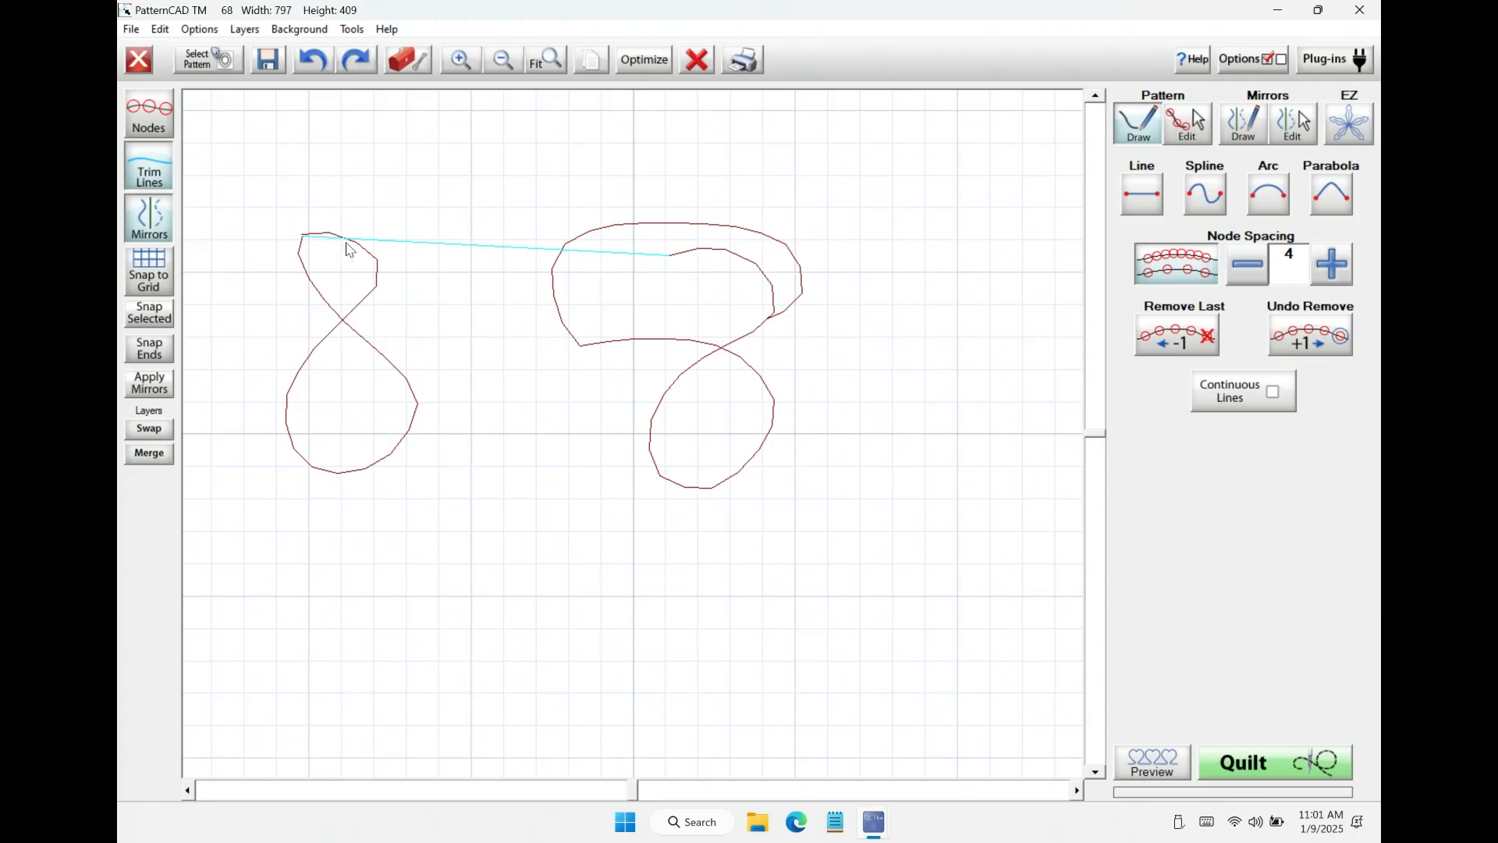
Turn off the display of trim lines and clear the two looped lines from the workspace.
click(153, 179)
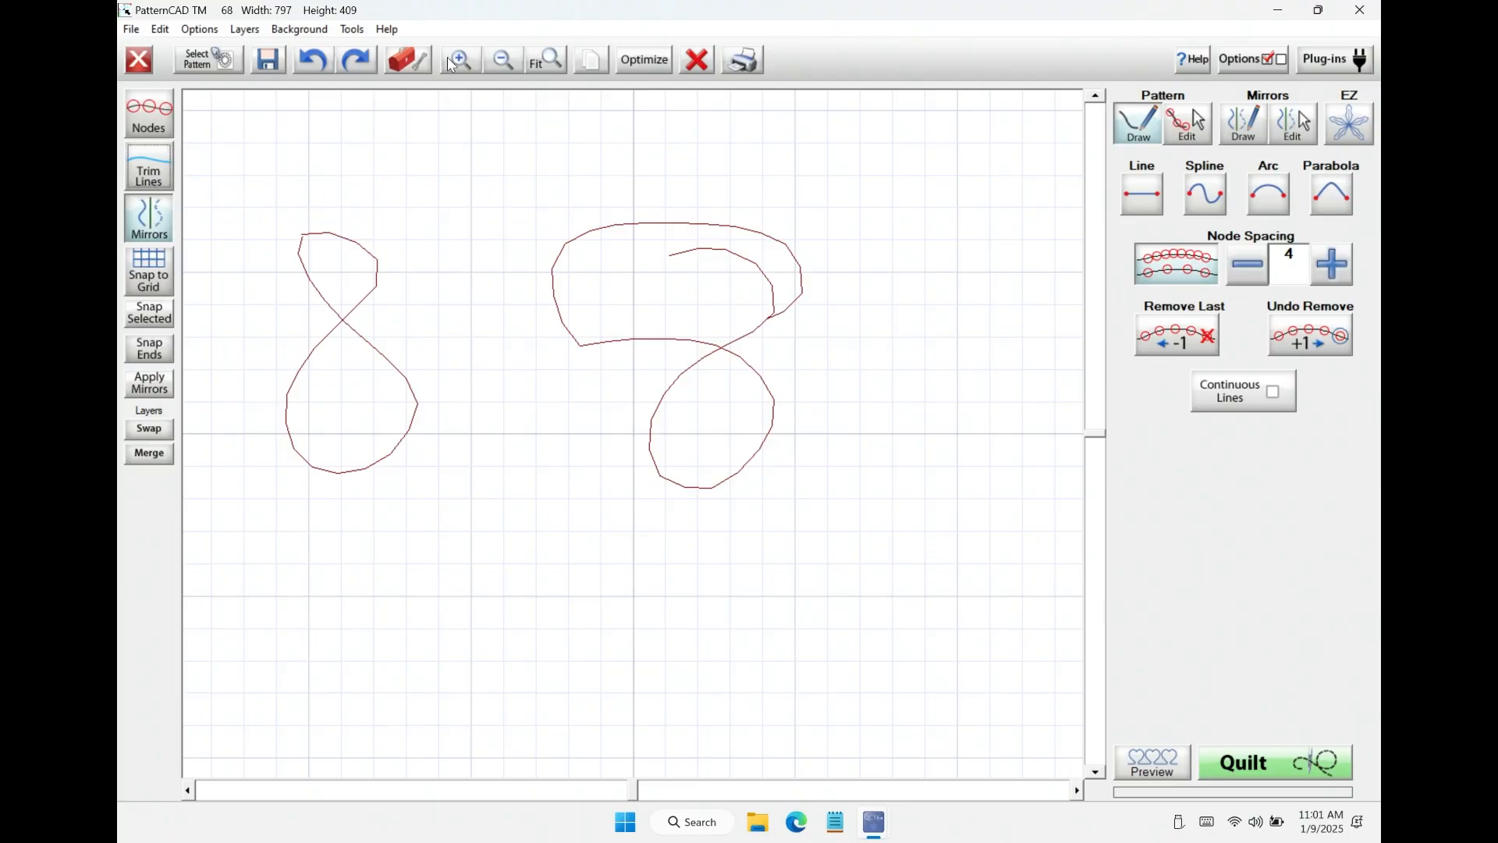
click(695, 63)
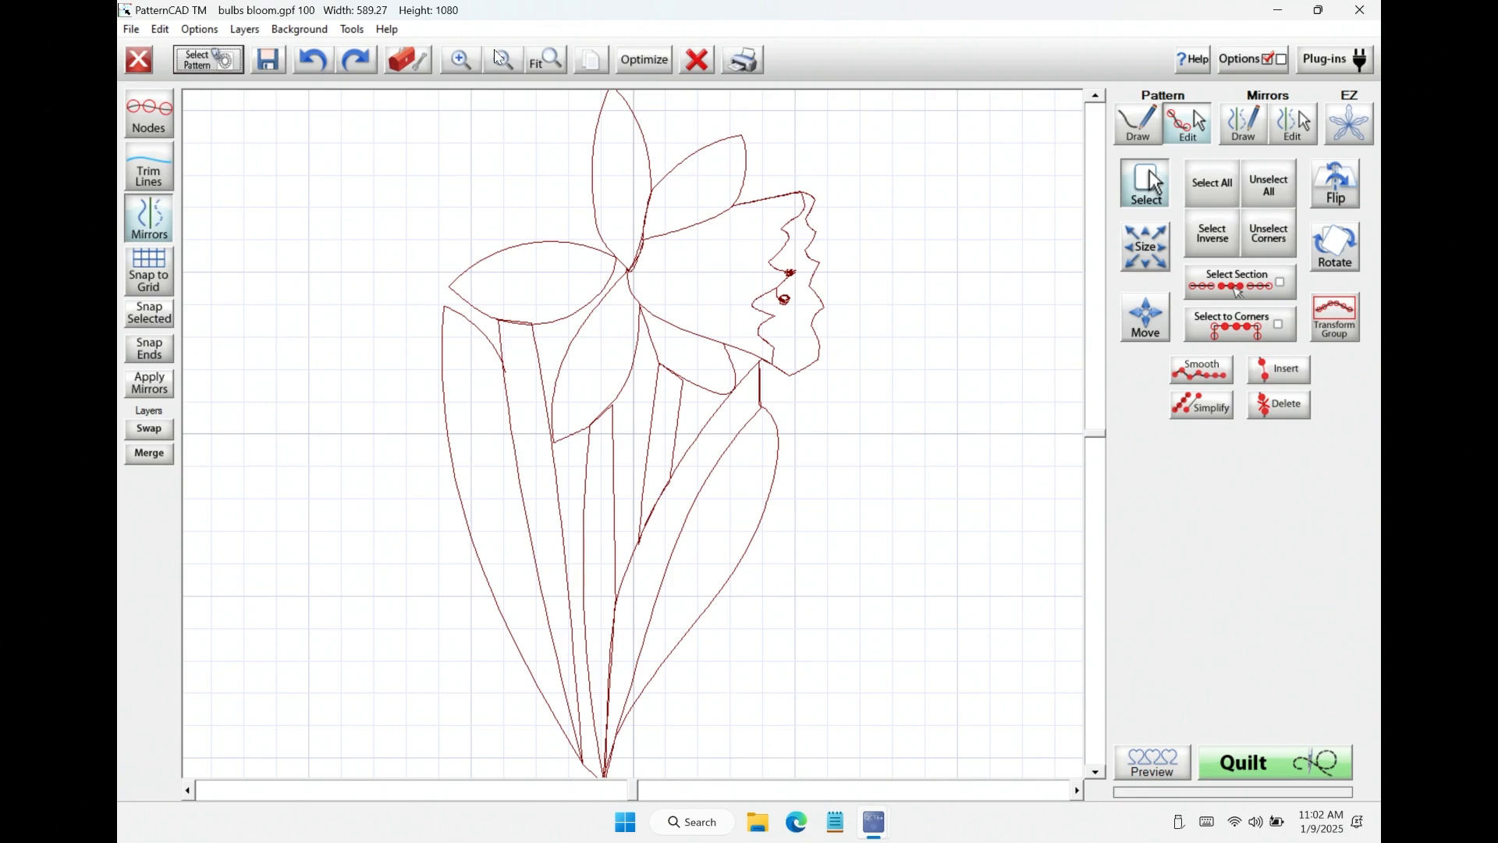
Swap layers so the bulbs bloom flower goes to the inactive layer and an empty layer becomes active.
click(502, 59)
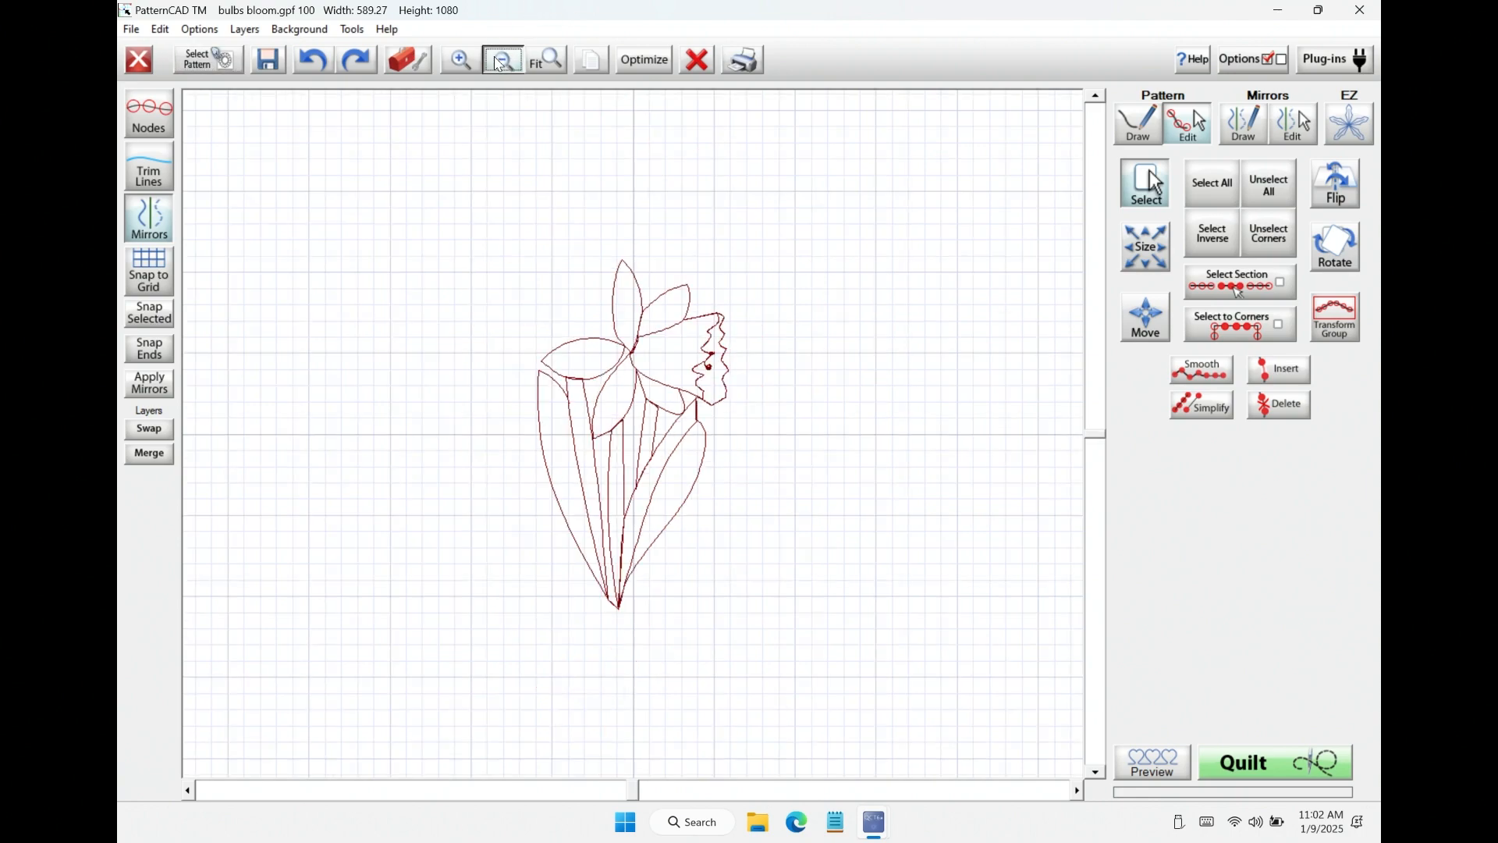
click(501, 59)
click(460, 59)
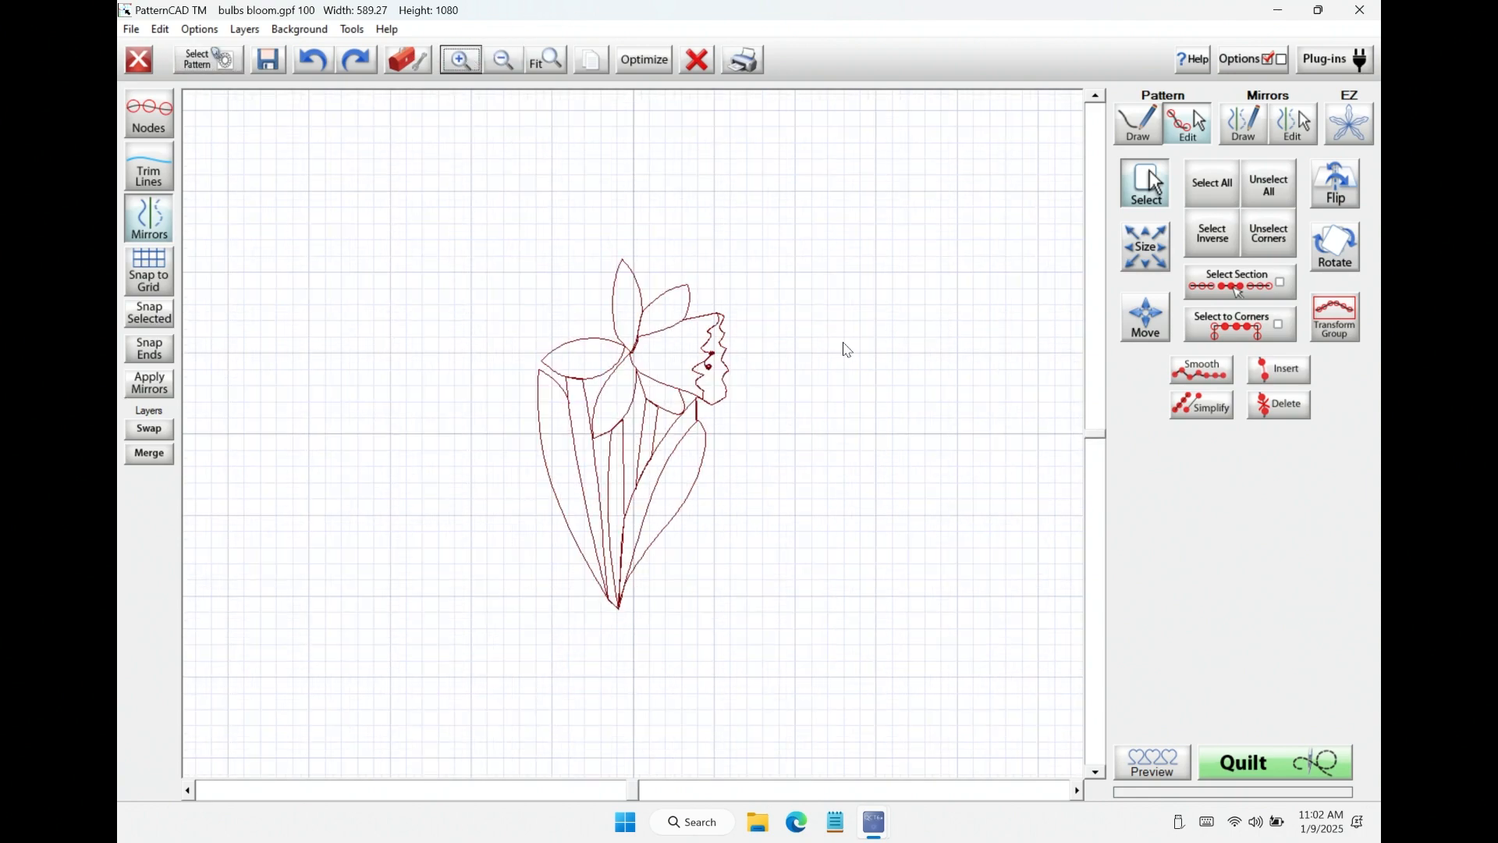
click(154, 431)
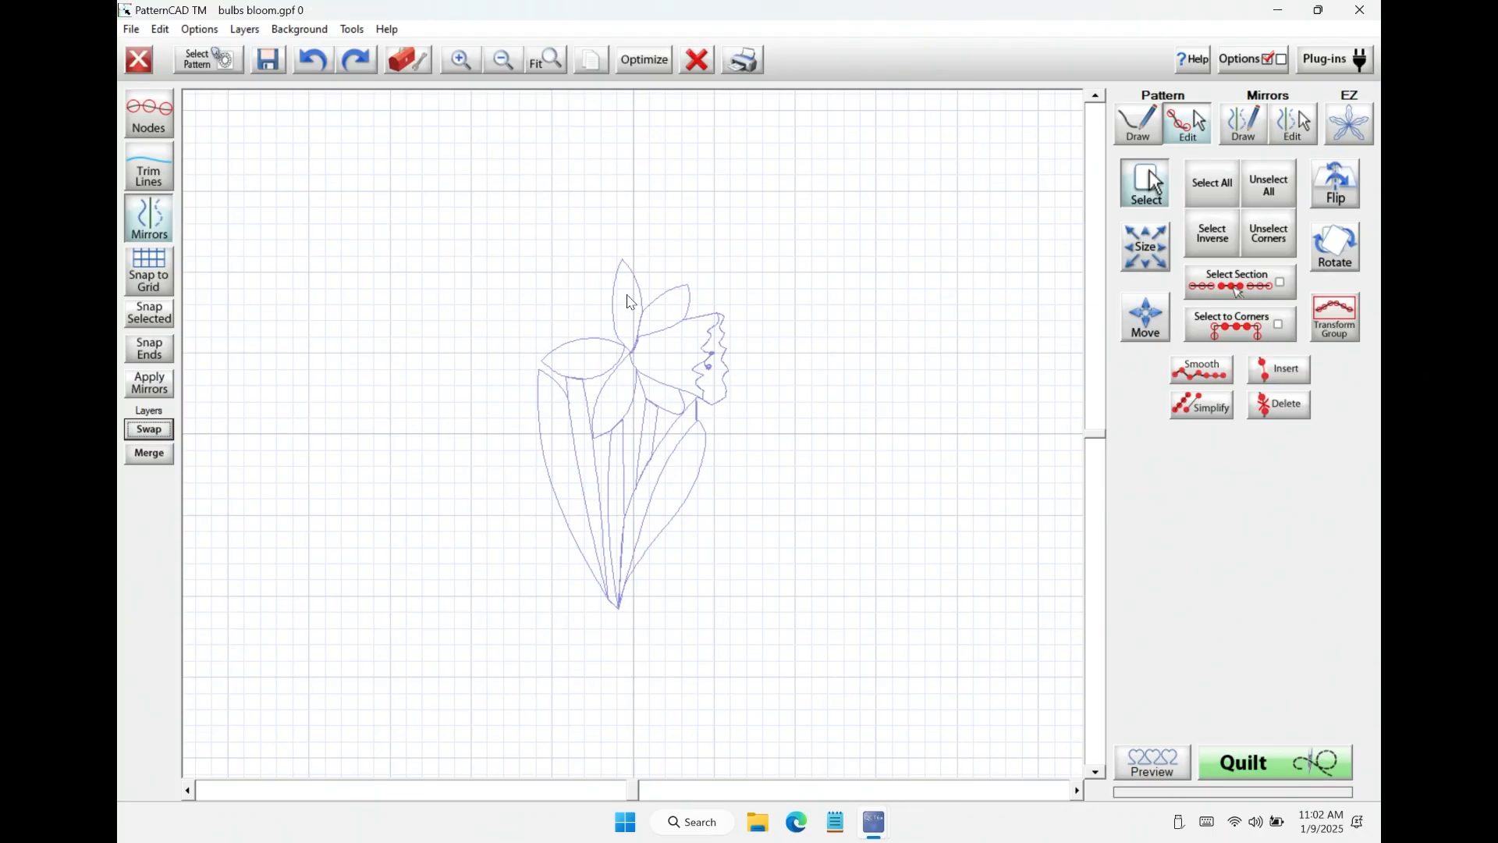
Enable Continuous Lines and draw a rough freehand frame around the flower, about 1292 wide and 1591 high.
click(1147, 118)
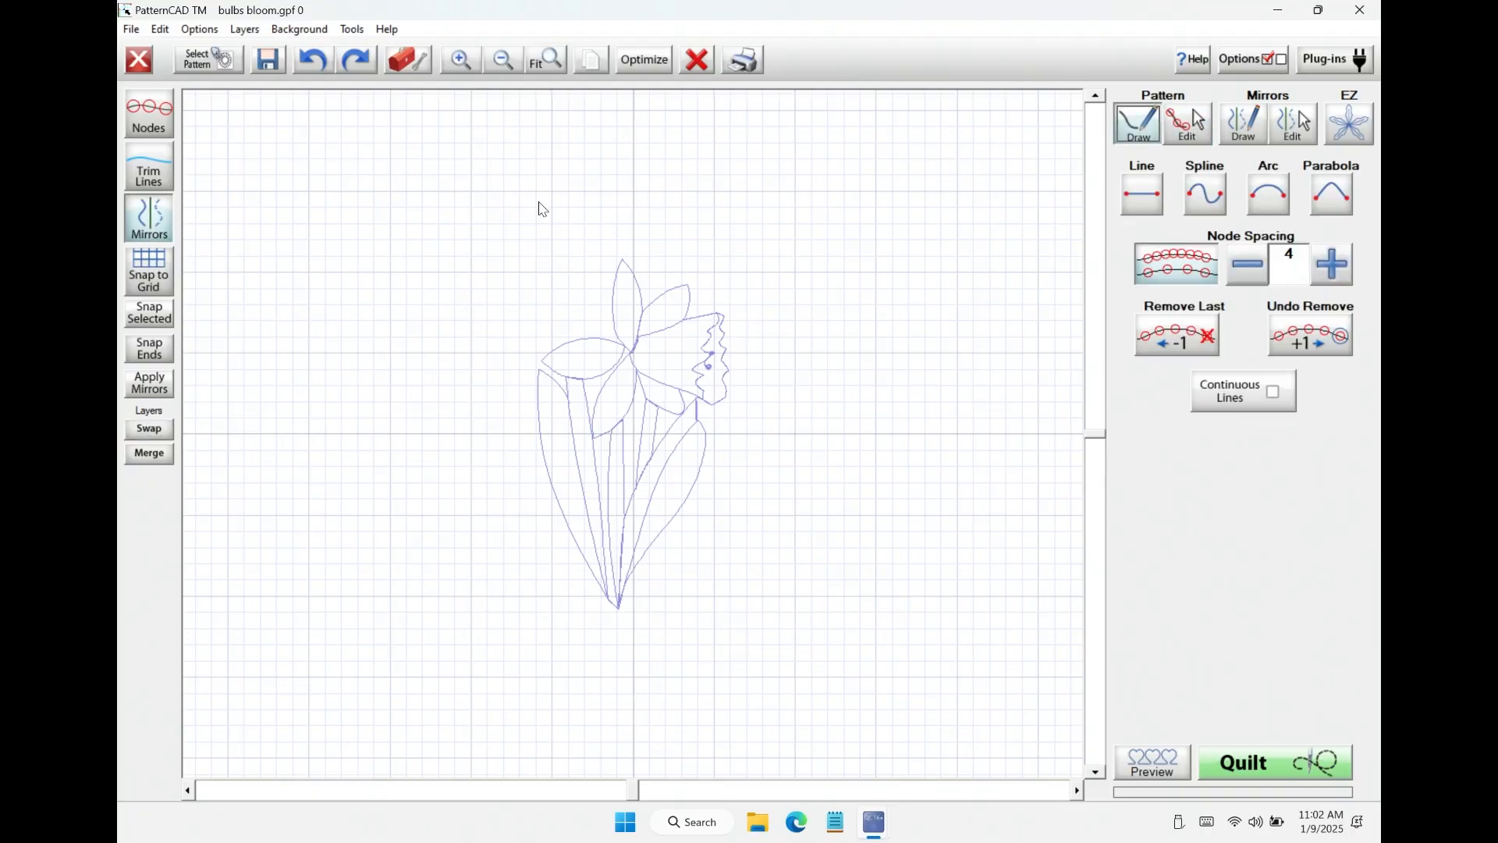
click(1267, 392)
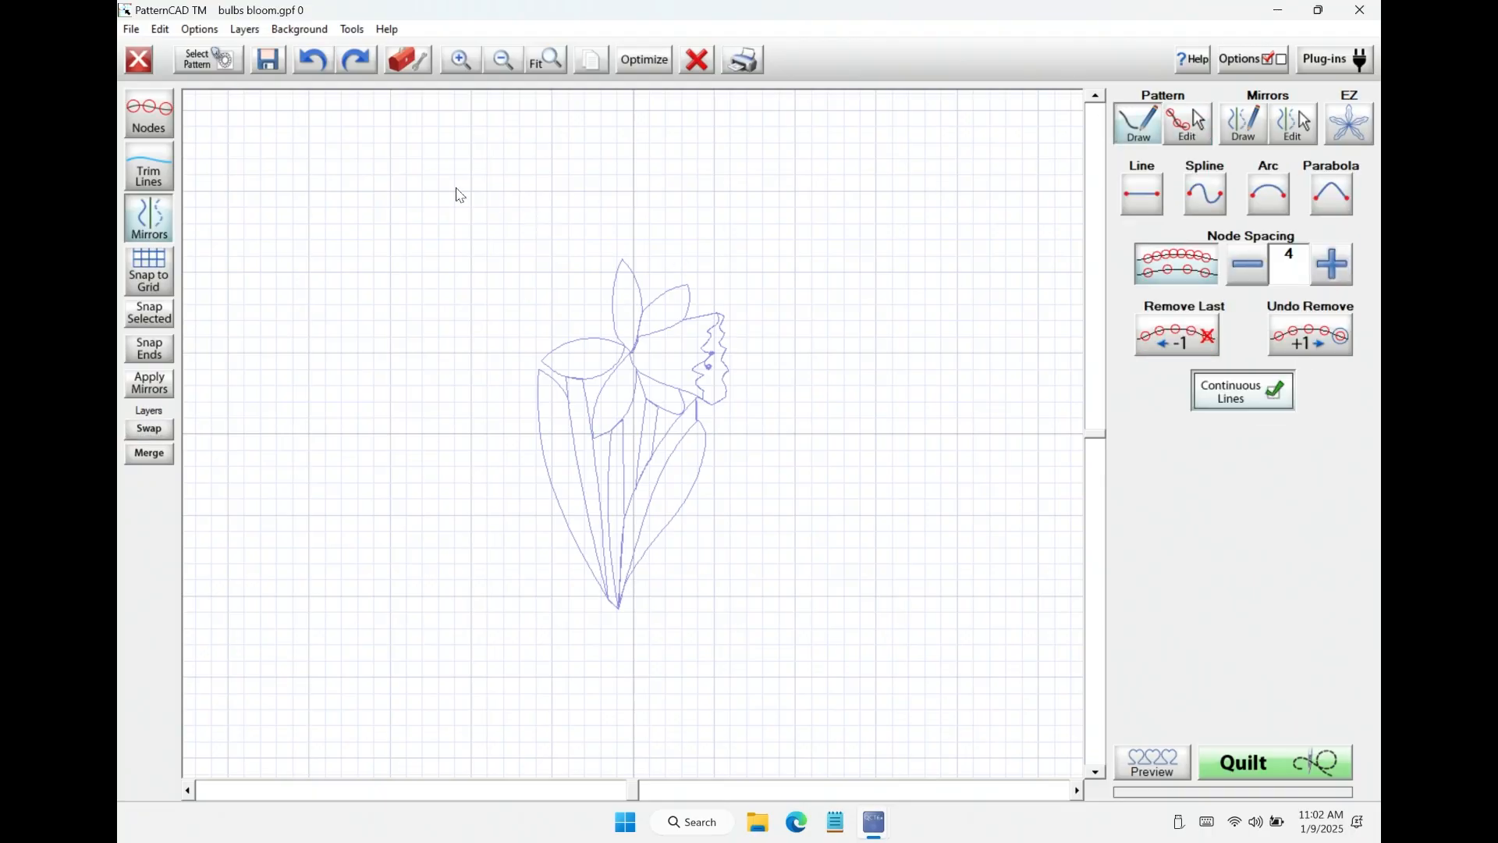
mouse_move(447, 223)
mouse_down()
mouse_move(829, 240)
mouse_move(633, 670)
mouse_move(431, 283)
mouse_move(451, 206)
mouse_move(440, 168)
mouse_up()
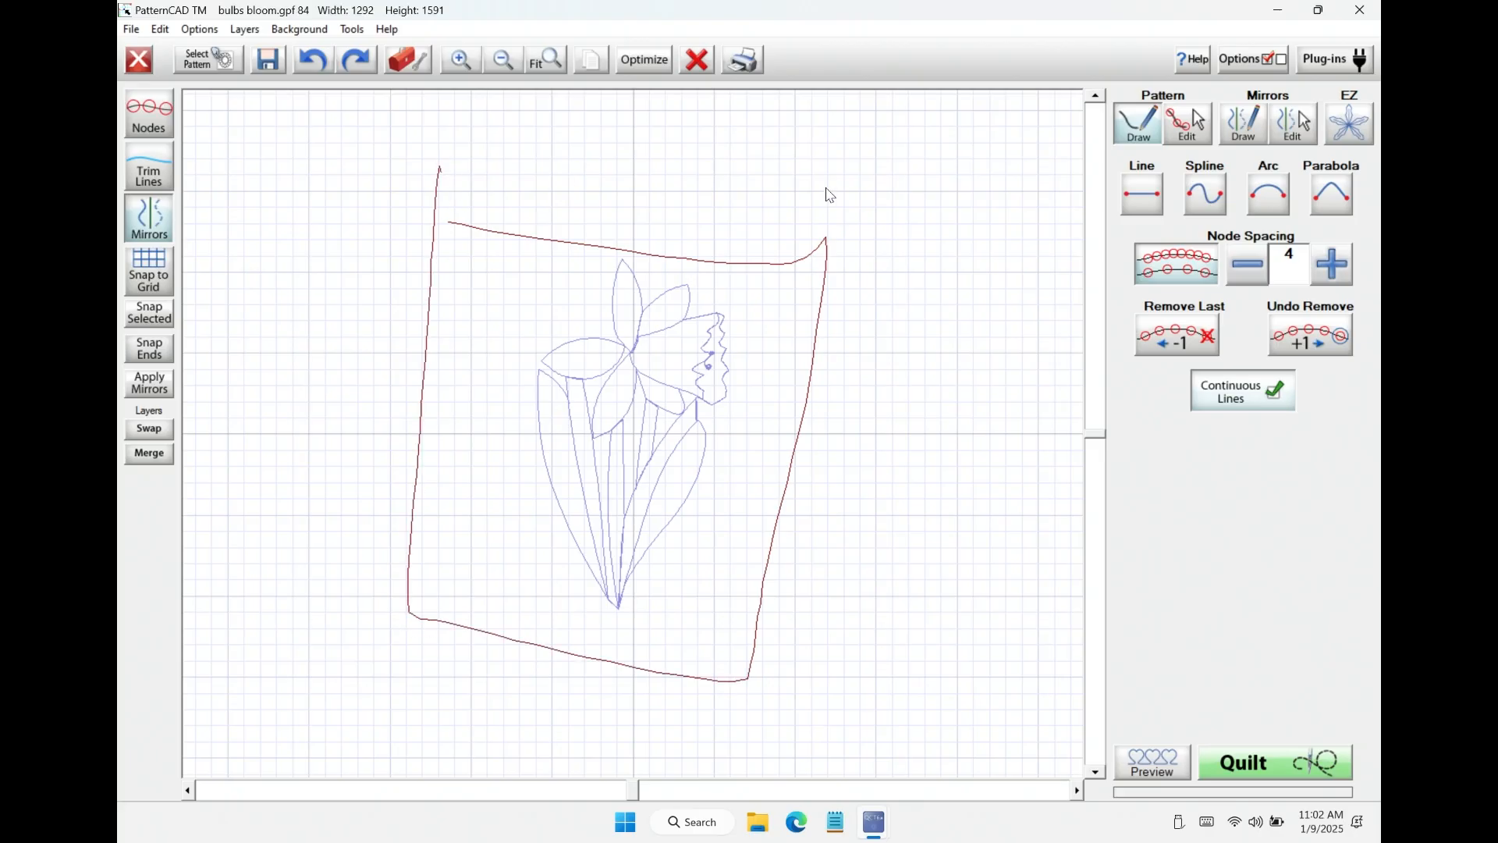
Swap the active layer back and forth between flower and frame, and merge both layers into one.
click(164, 434)
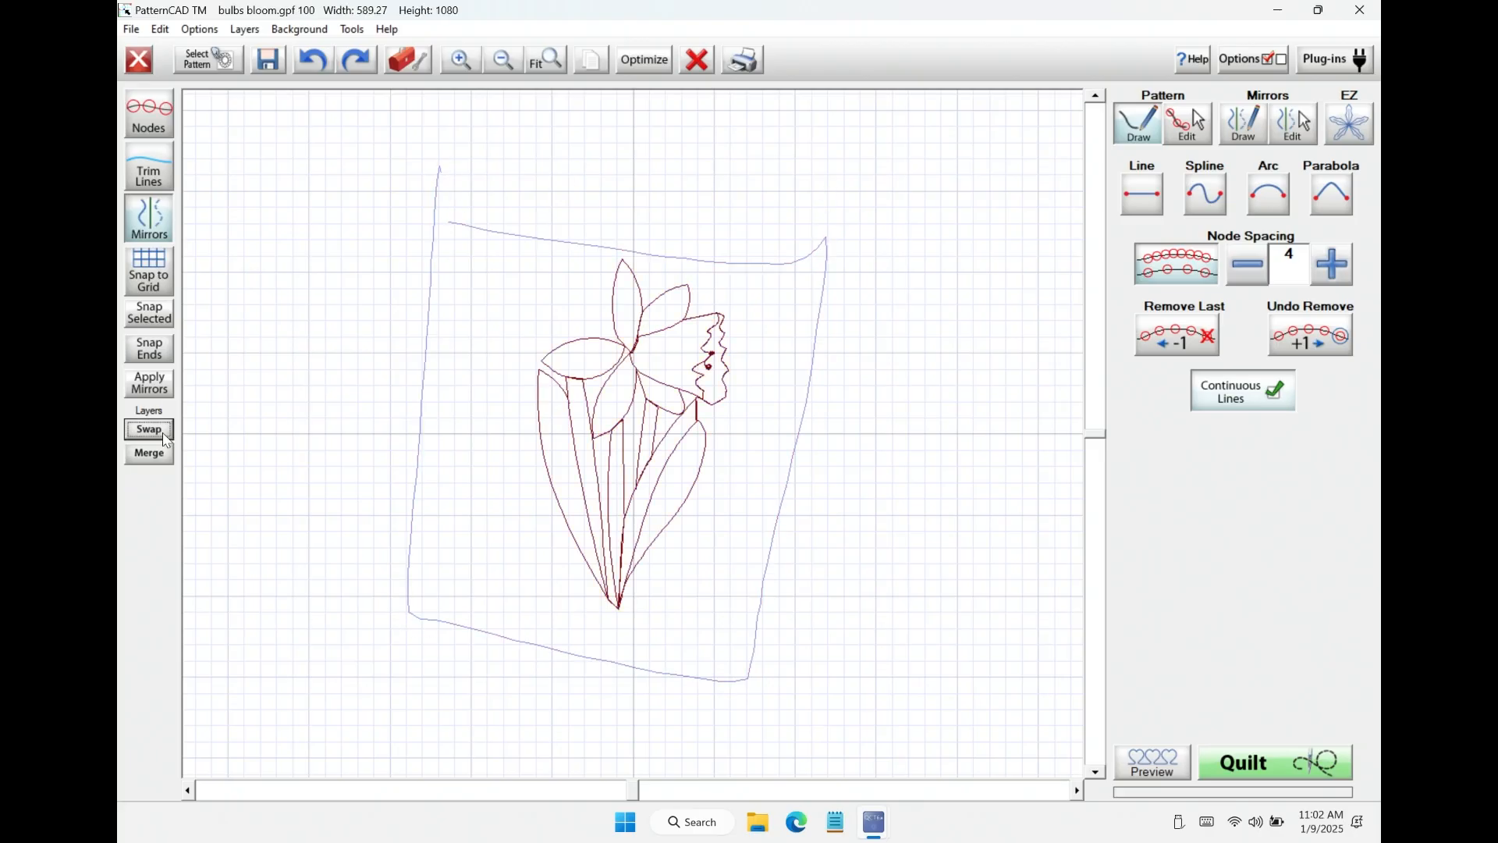
click(164, 431)
click(164, 431)
click(150, 455)
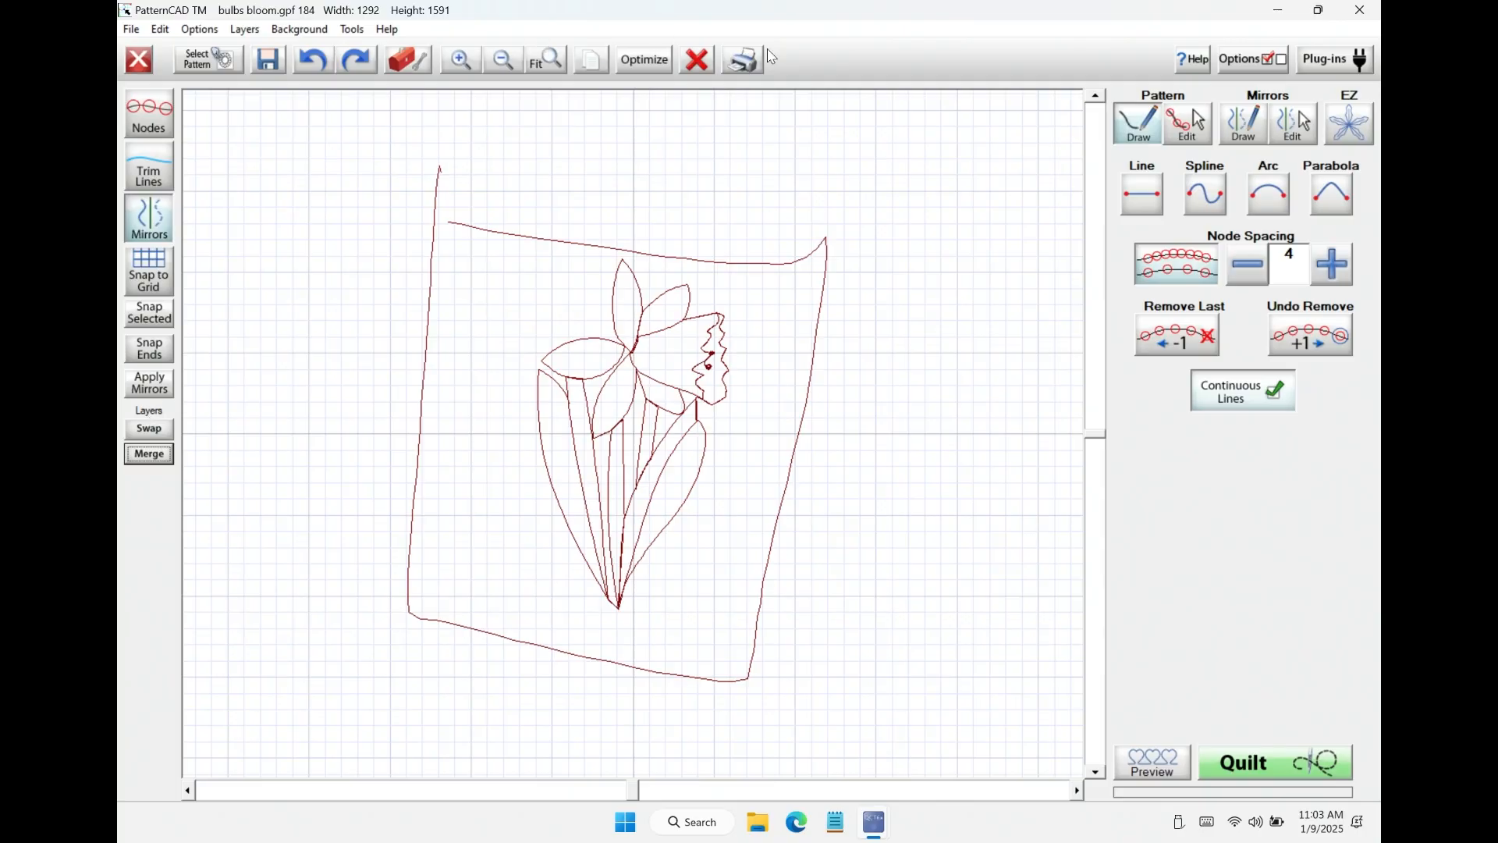
Clear the merged drawing and open the pattern 4 leaf star.gpf from the Block folder.
click(700, 62)
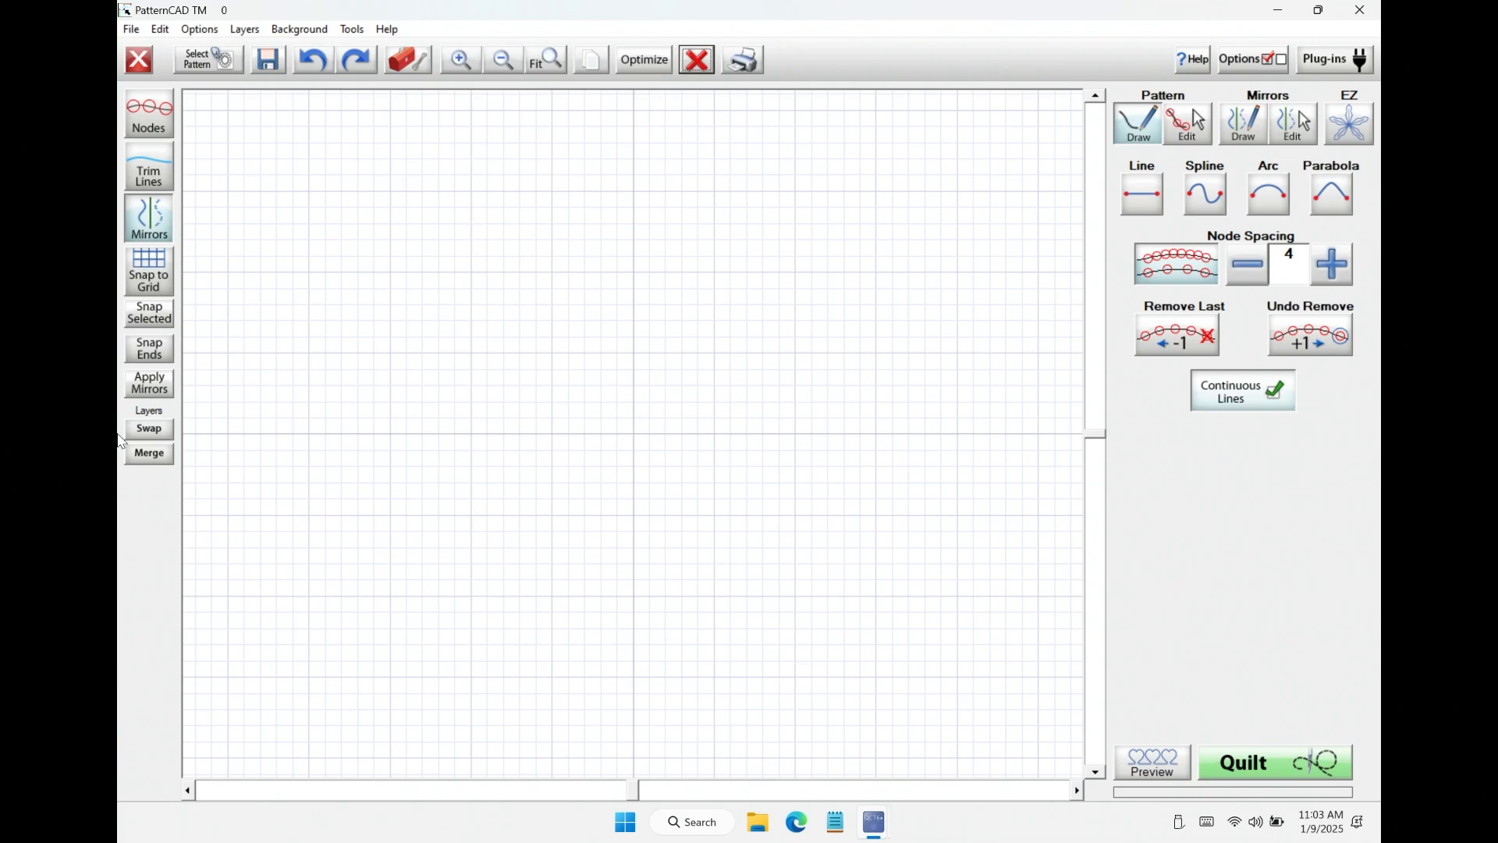
click(139, 57)
click(204, 62)
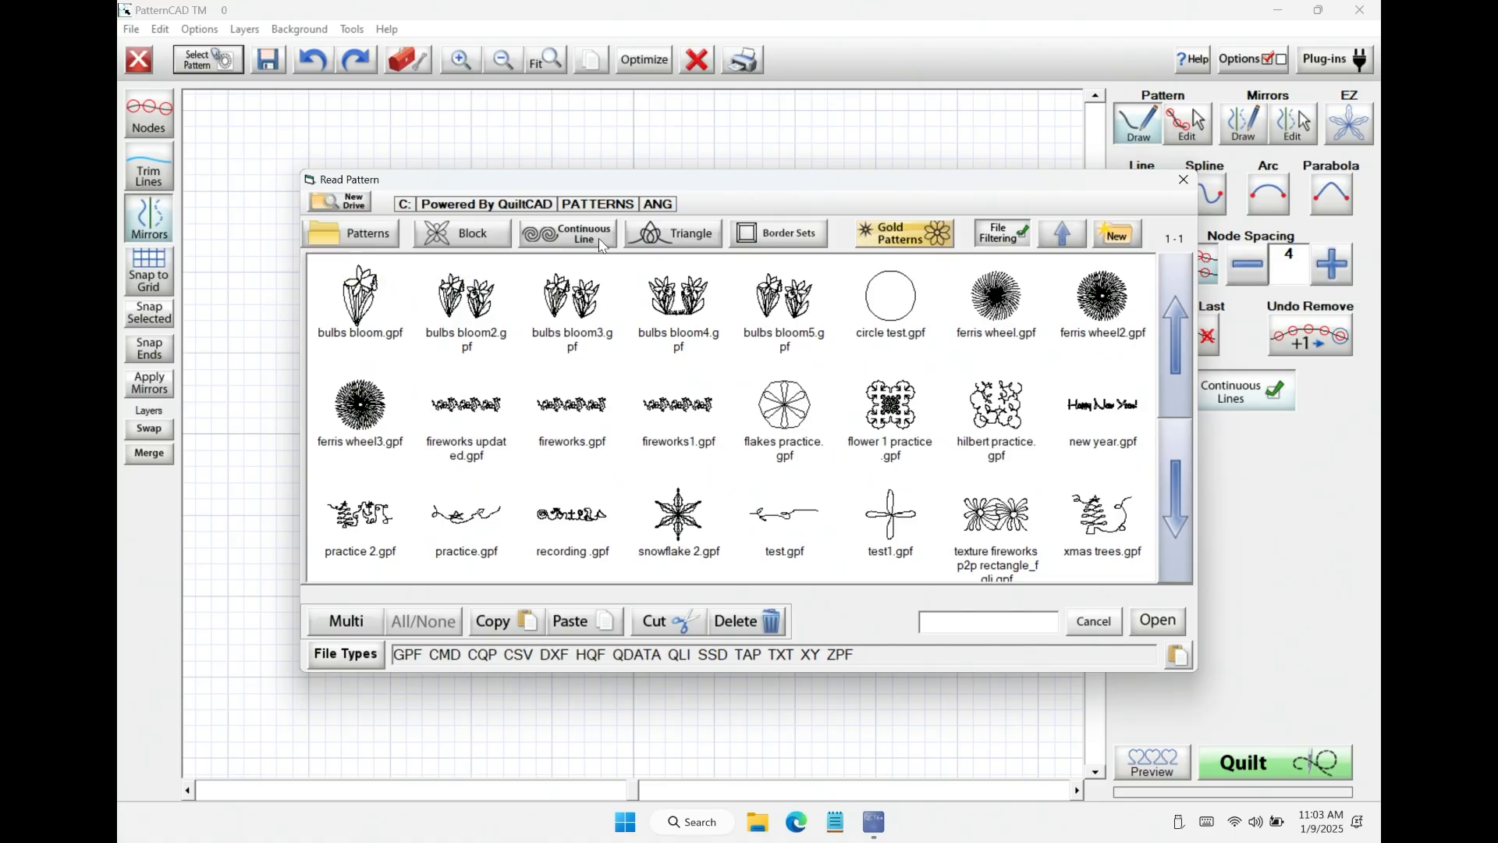
click(485, 232)
click(663, 287)
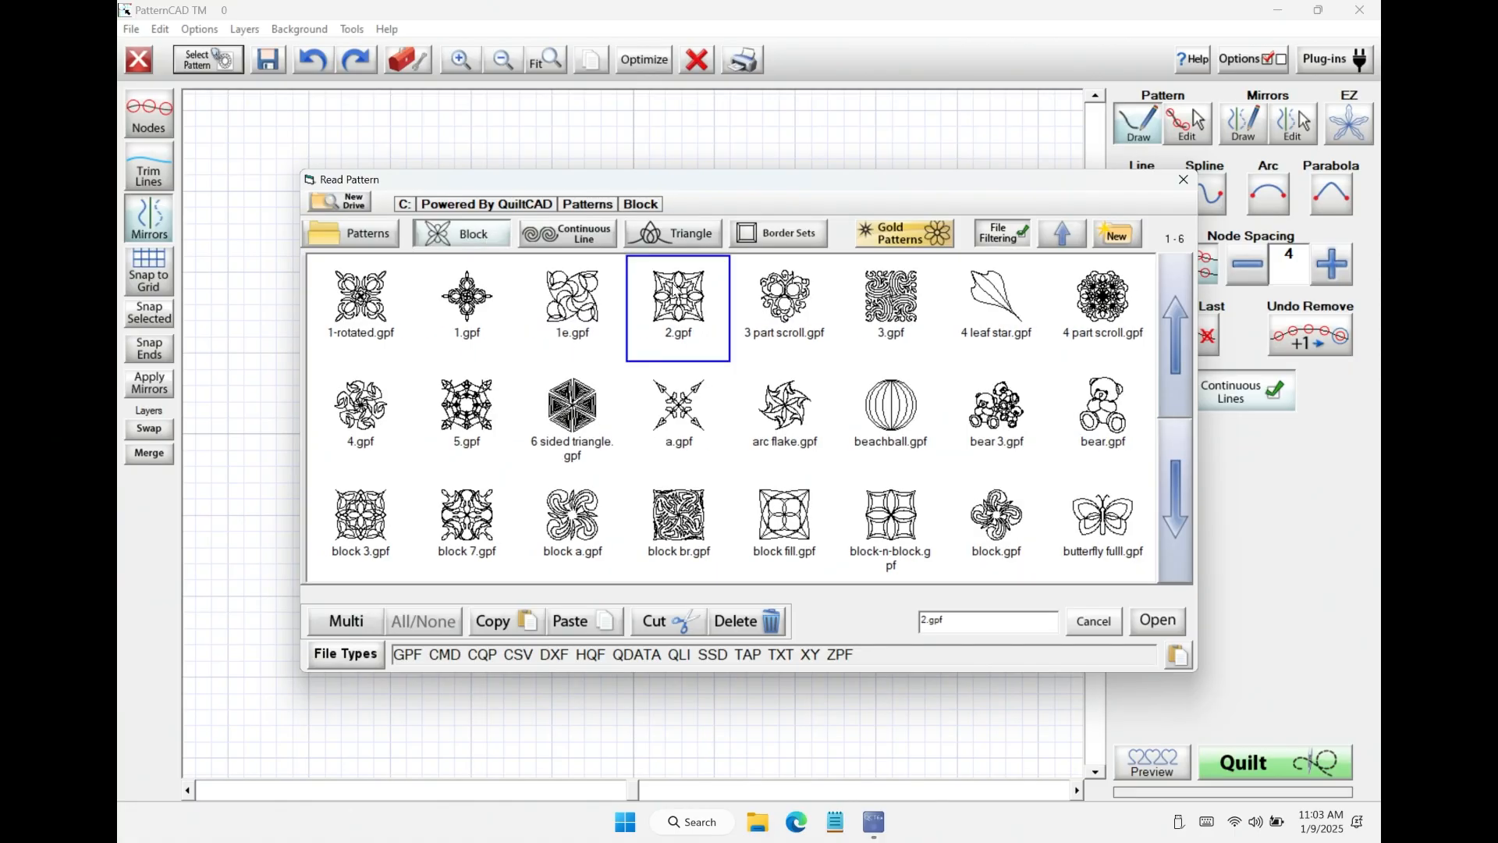
click(1006, 324)
click(1158, 620)
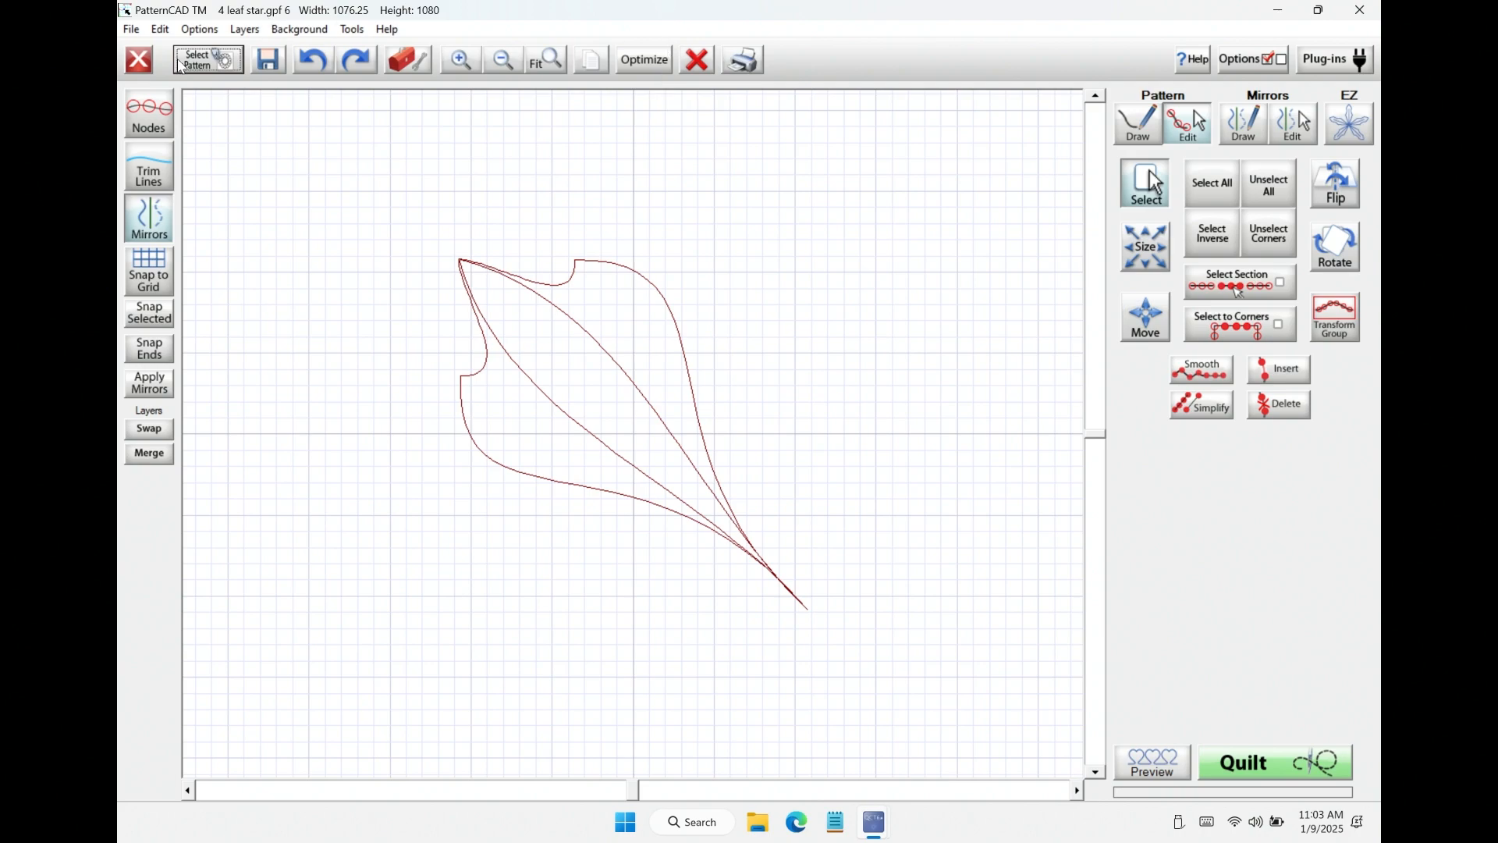
Clear the leaf pattern and draw a freehand continuous line in several curved strokes, about 1625 wide and 1058 high.
click(697, 59)
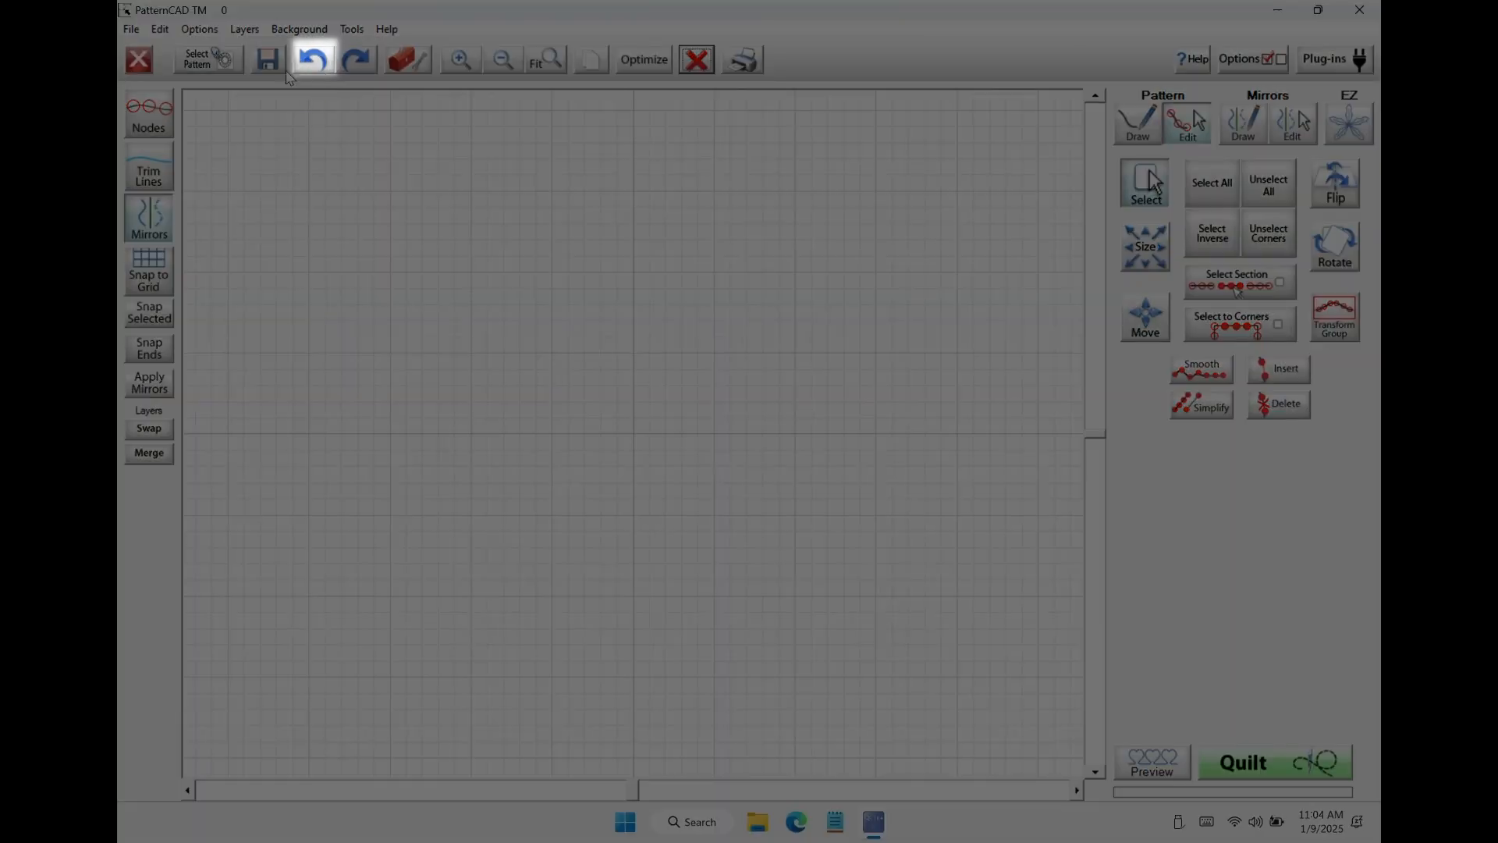
drag(398, 255, 722, 414)
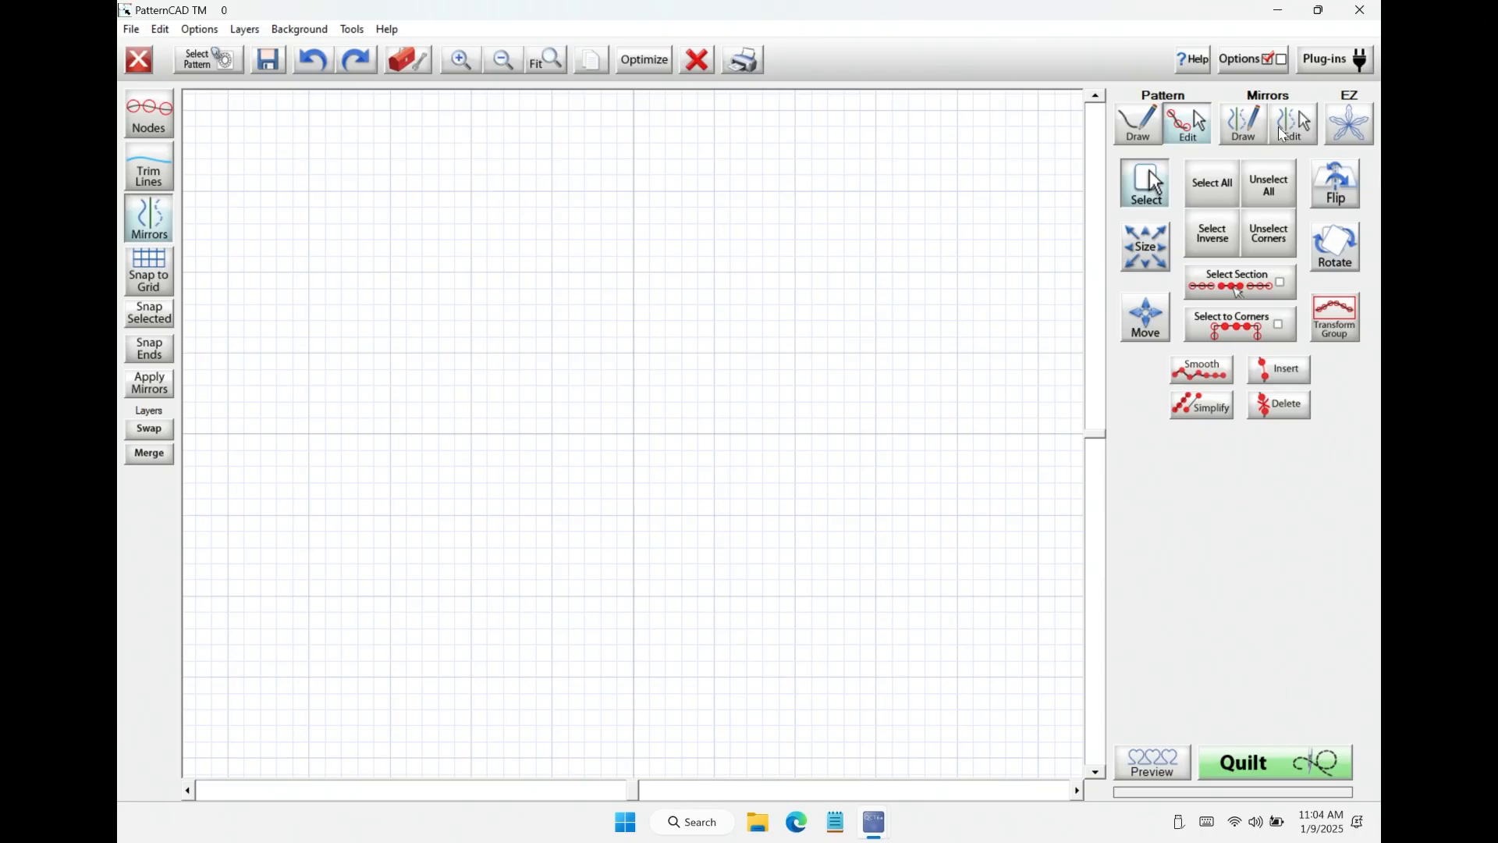
click(1130, 131)
mouse_move(246, 243)
mouse_down()
mouse_move(569, 344)
mouse_move(710, 438)
mouse_move(580, 510)
mouse_move(774, 537)
mouse_up()
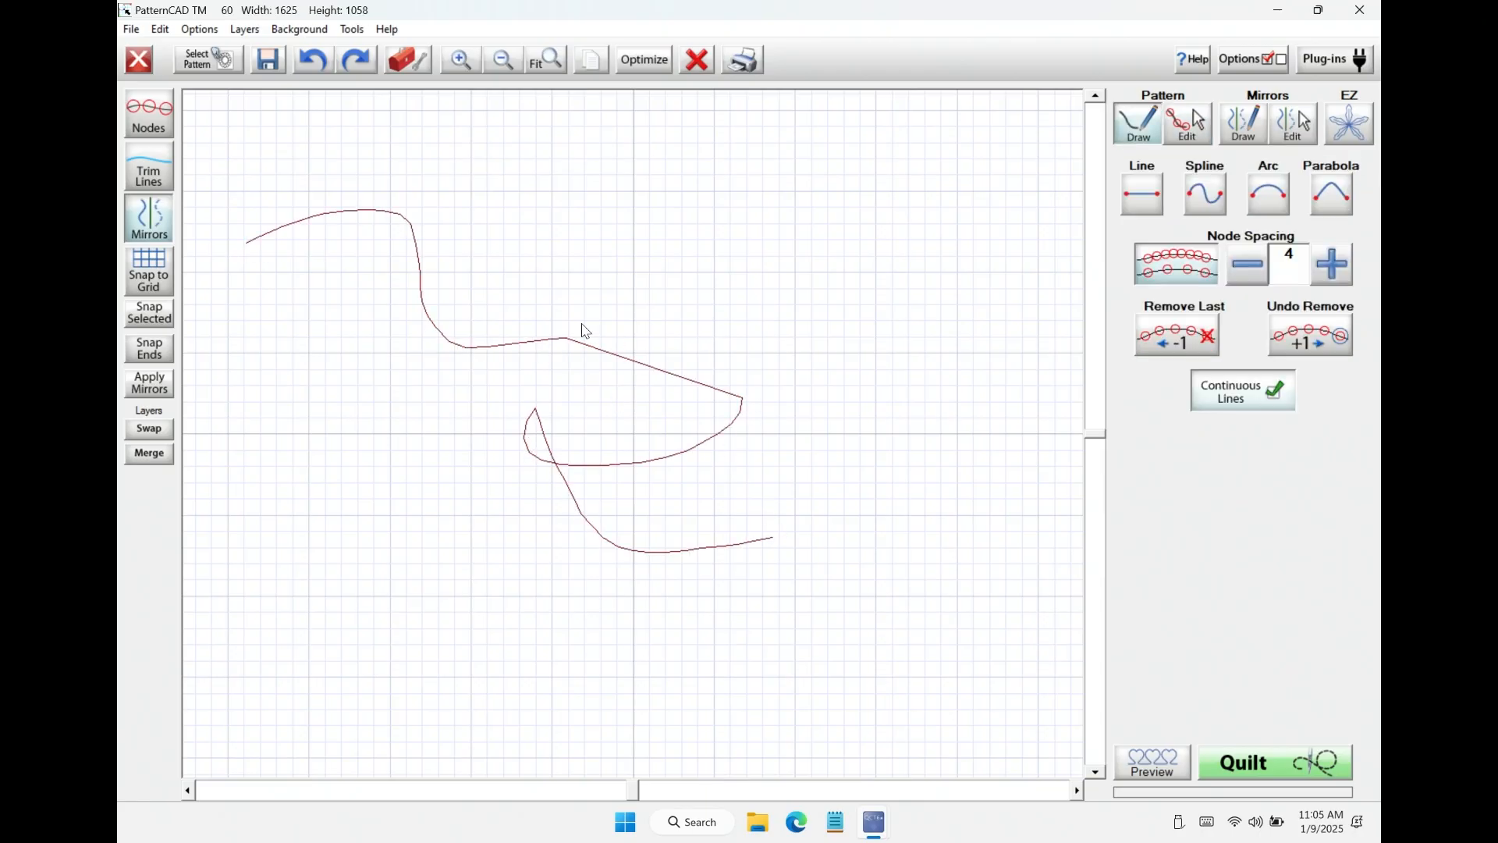
Undo the most recent strokes of the freehand line and redo them.
click(313, 60)
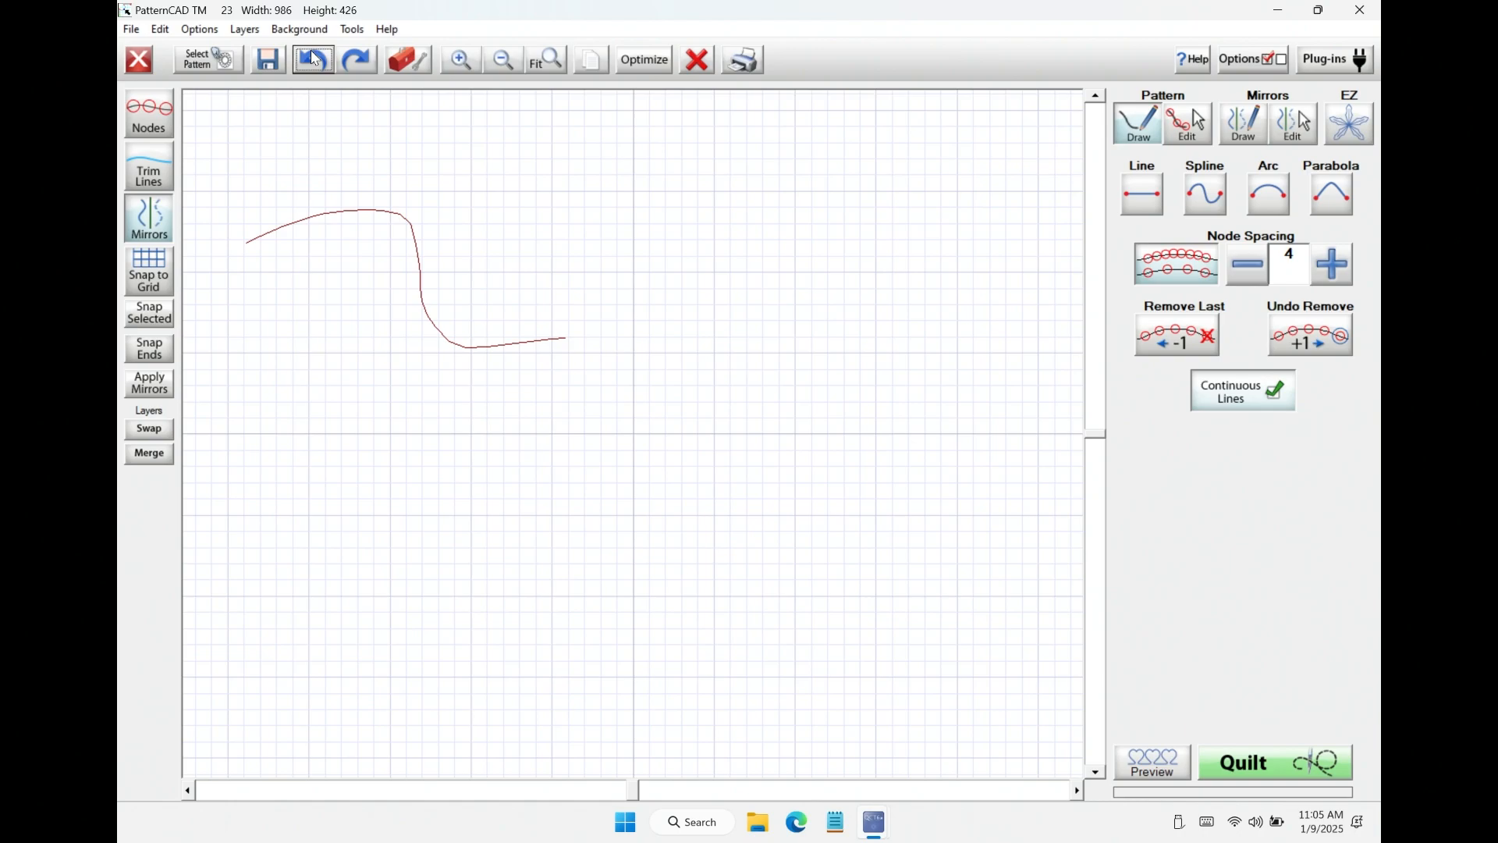
click(358, 63)
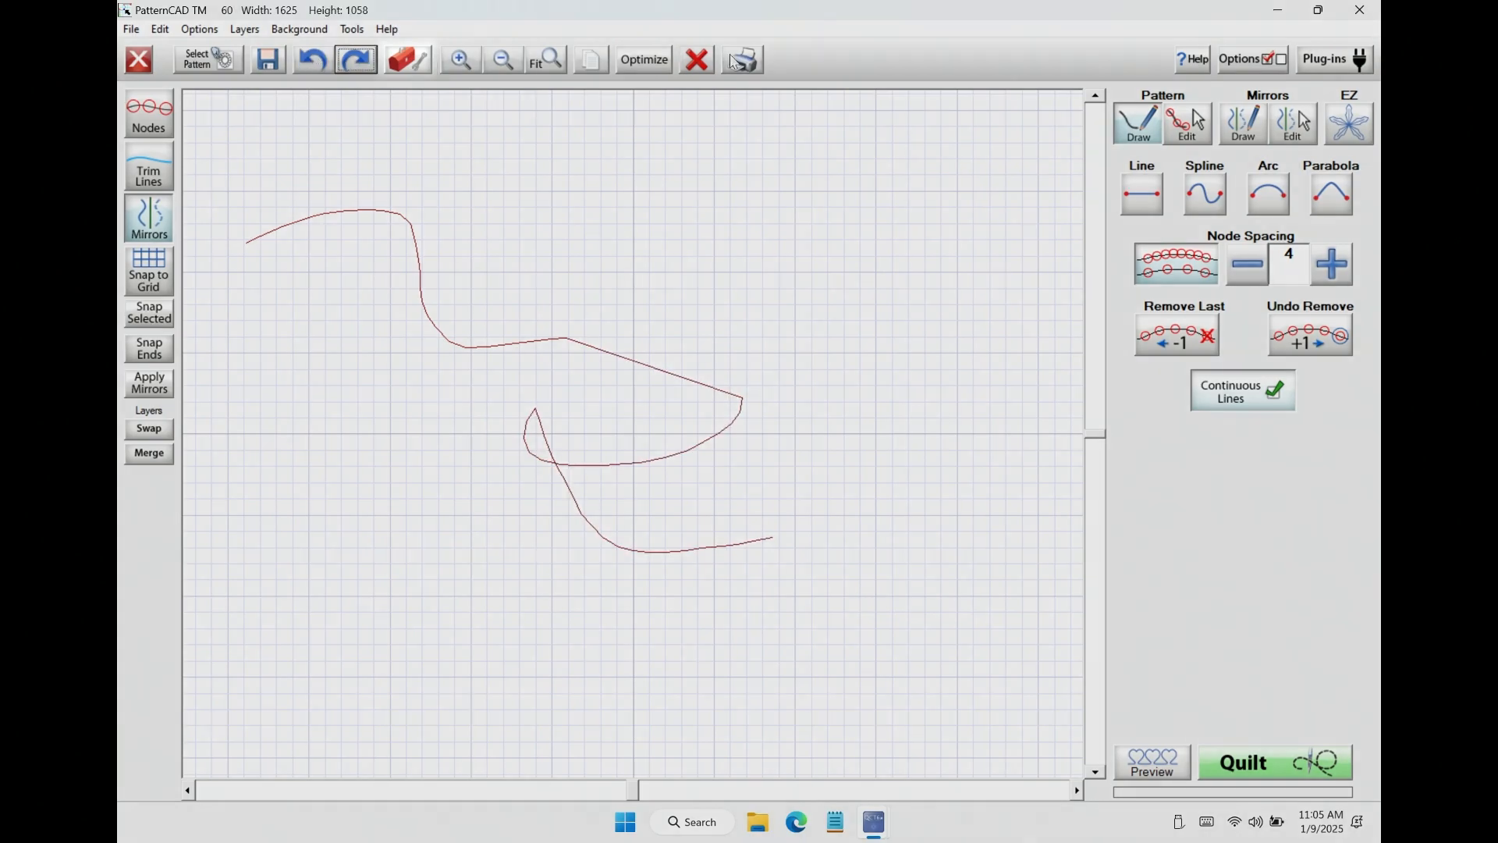
Open the Tool Box to view its categories of options and close it again.
click(394, 61)
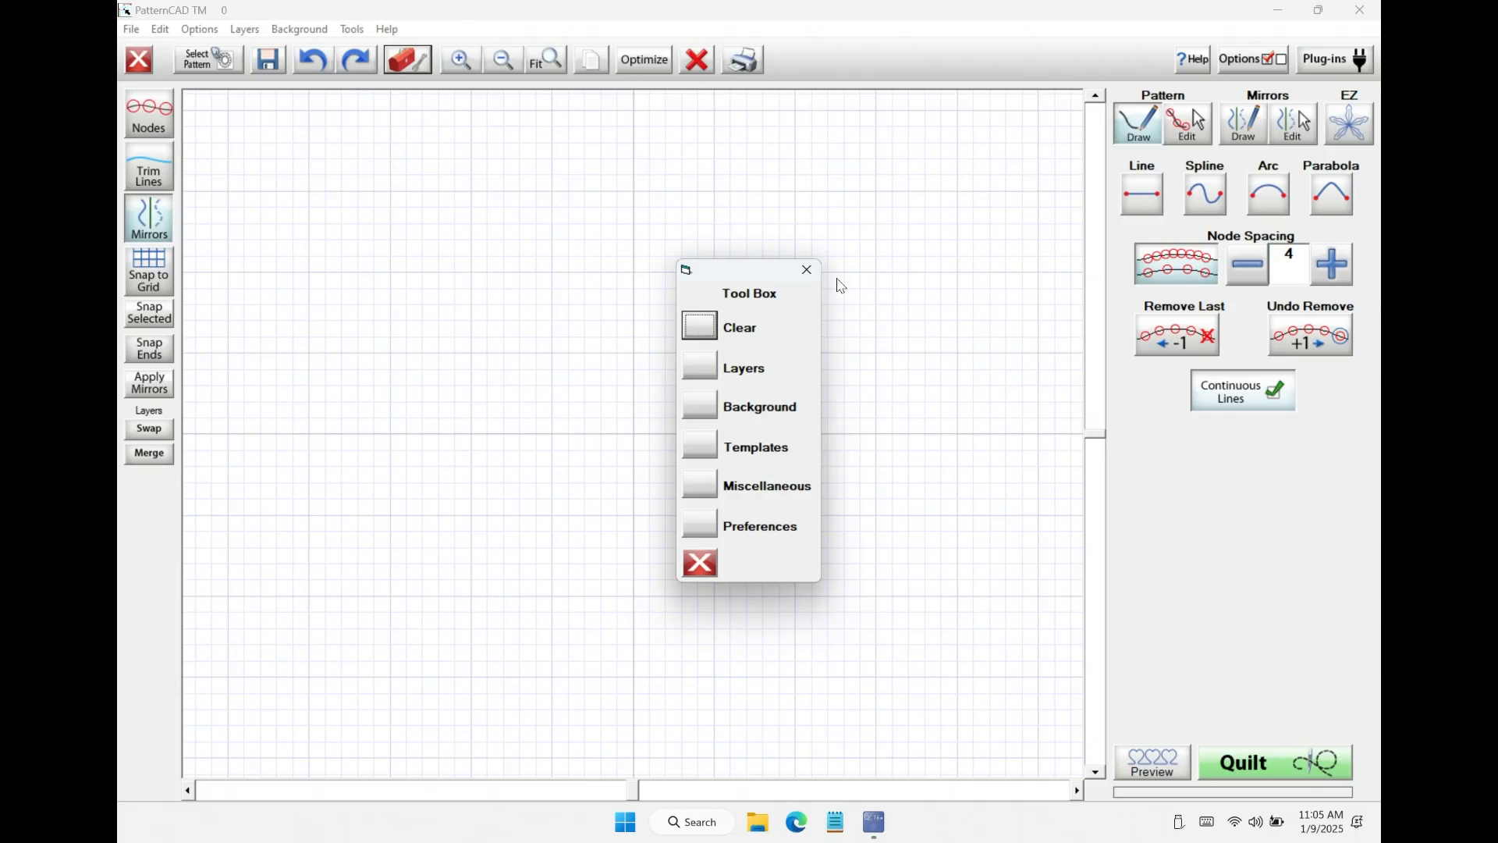
click(809, 269)
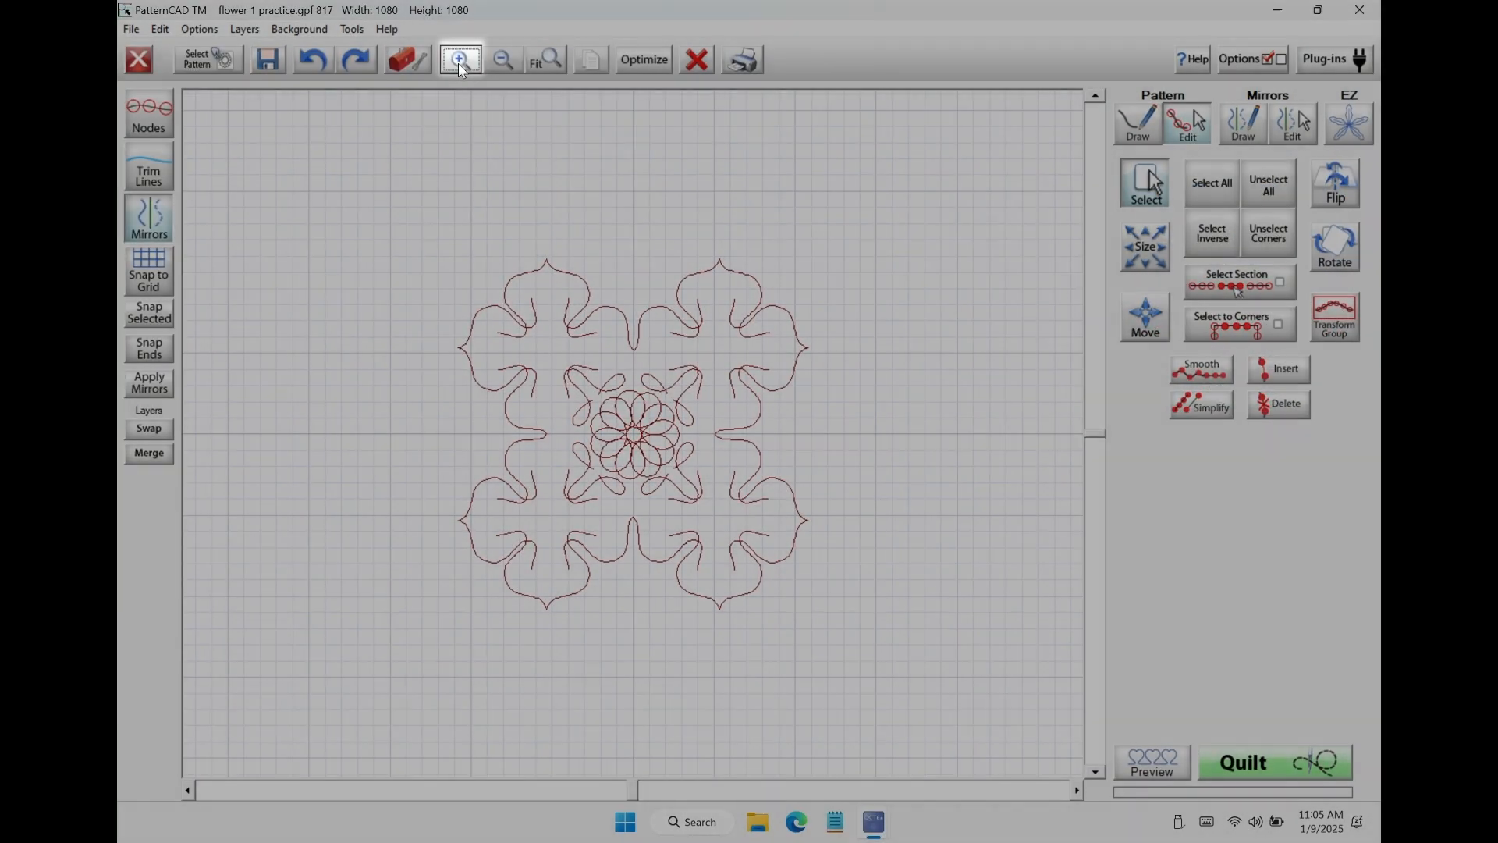
Fit the flower 1 practice pattern to the viewing area, accepting the change in pattern size.
click(461, 67)
click(460, 67)
click(460, 67)
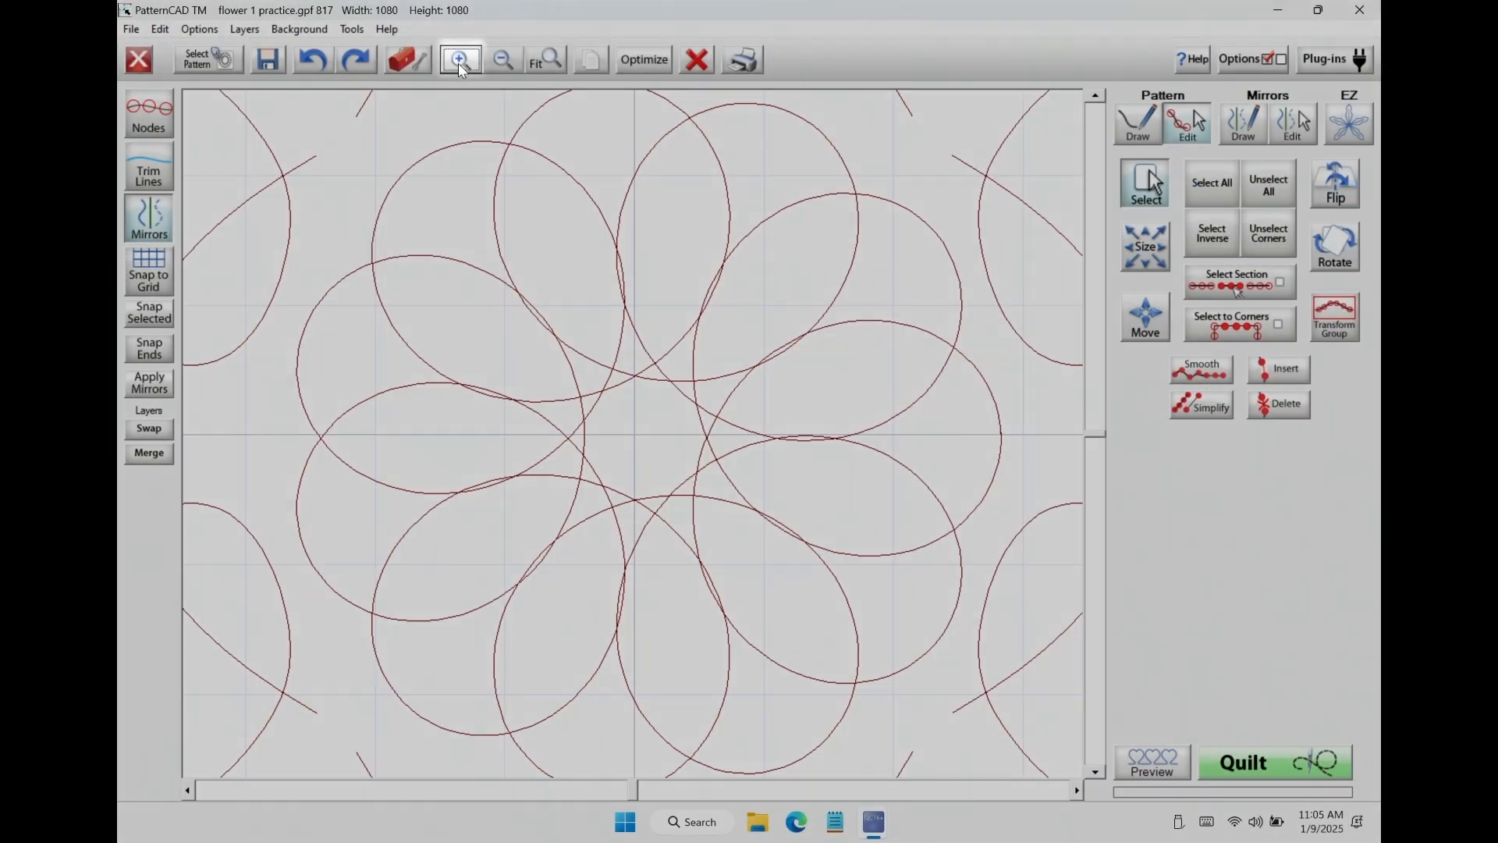
click(501, 62)
click(502, 61)
click(550, 61)
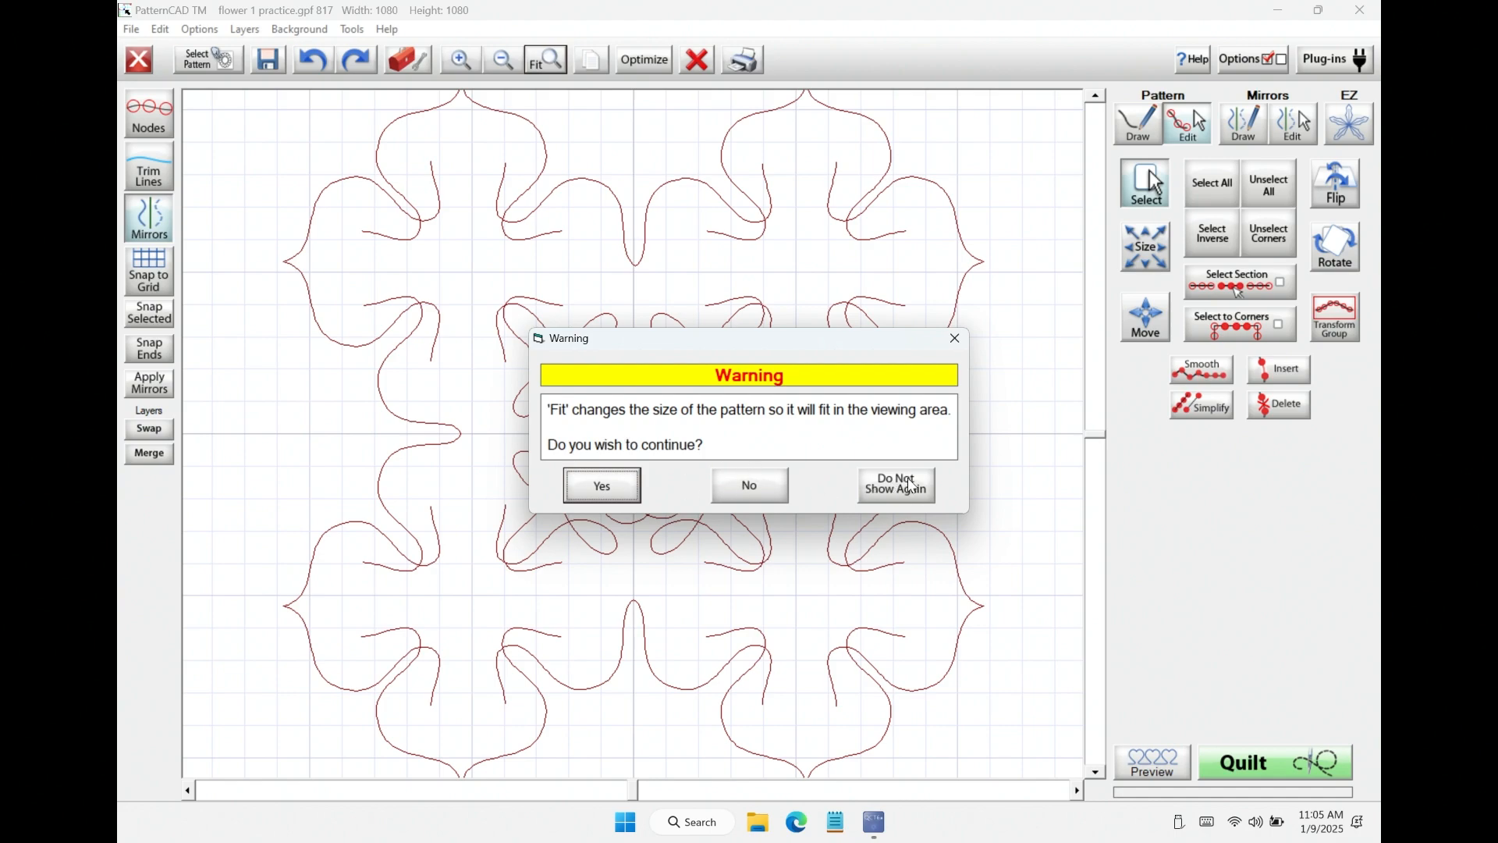
click(586, 489)
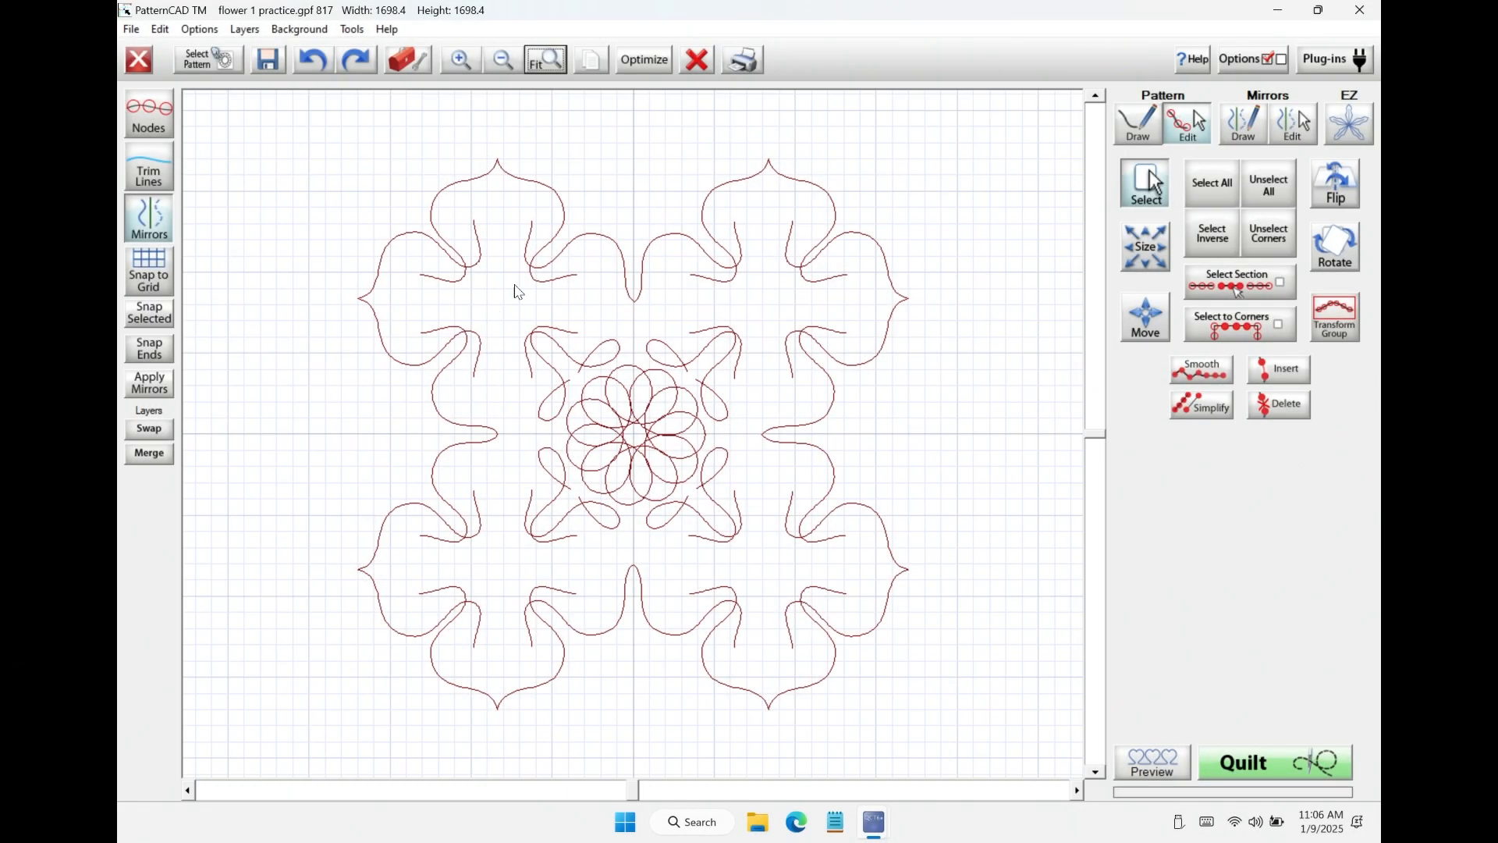
Select the pattern section just above and left of the central rosette, duplicate it twice, and show the nodes.
drag(503, 304, 632, 371)
click(587, 65)
click(145, 115)
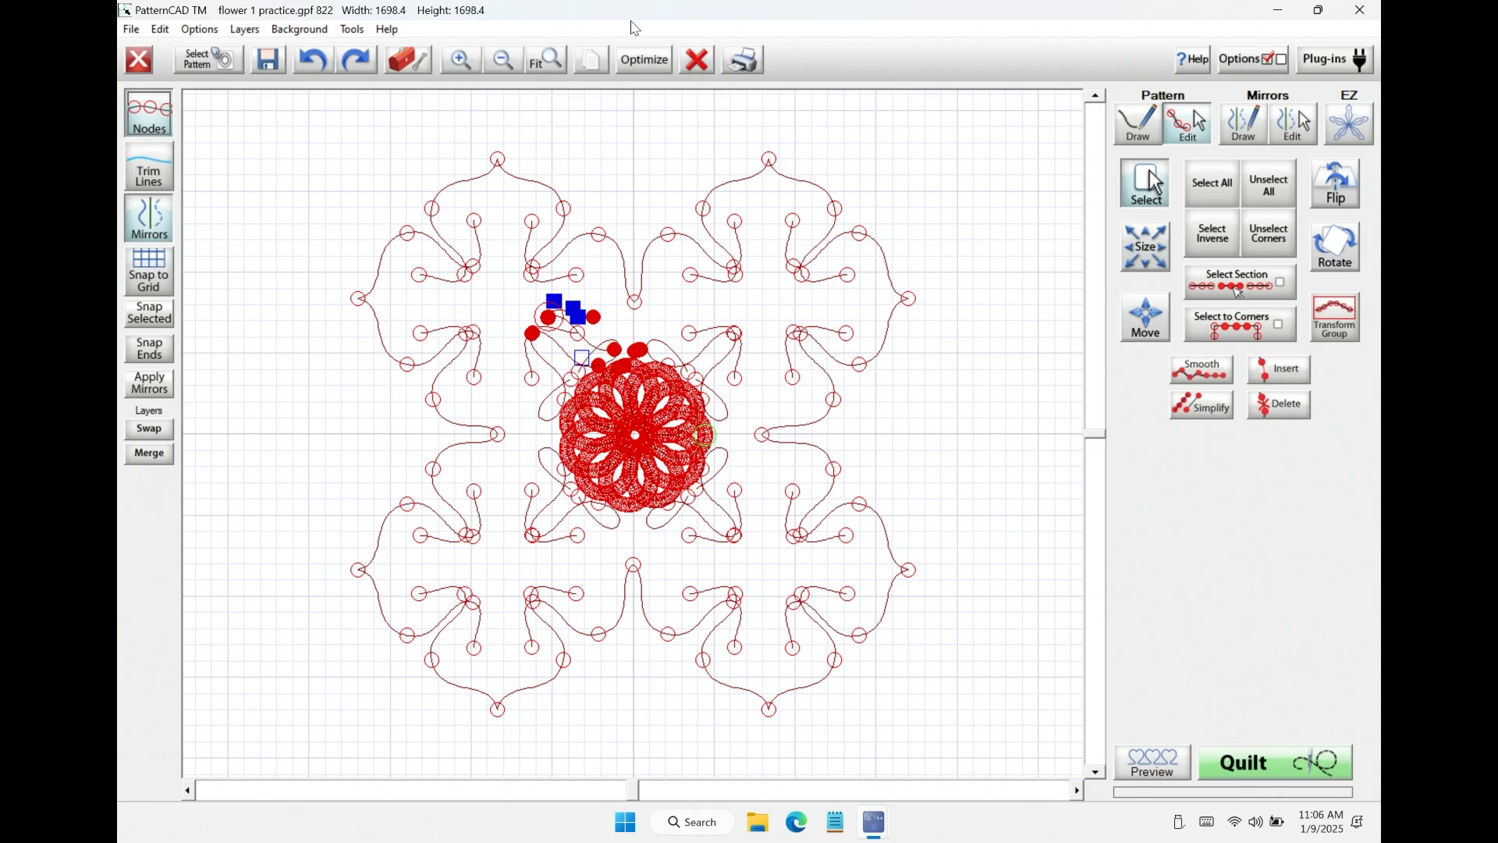
click(592, 60)
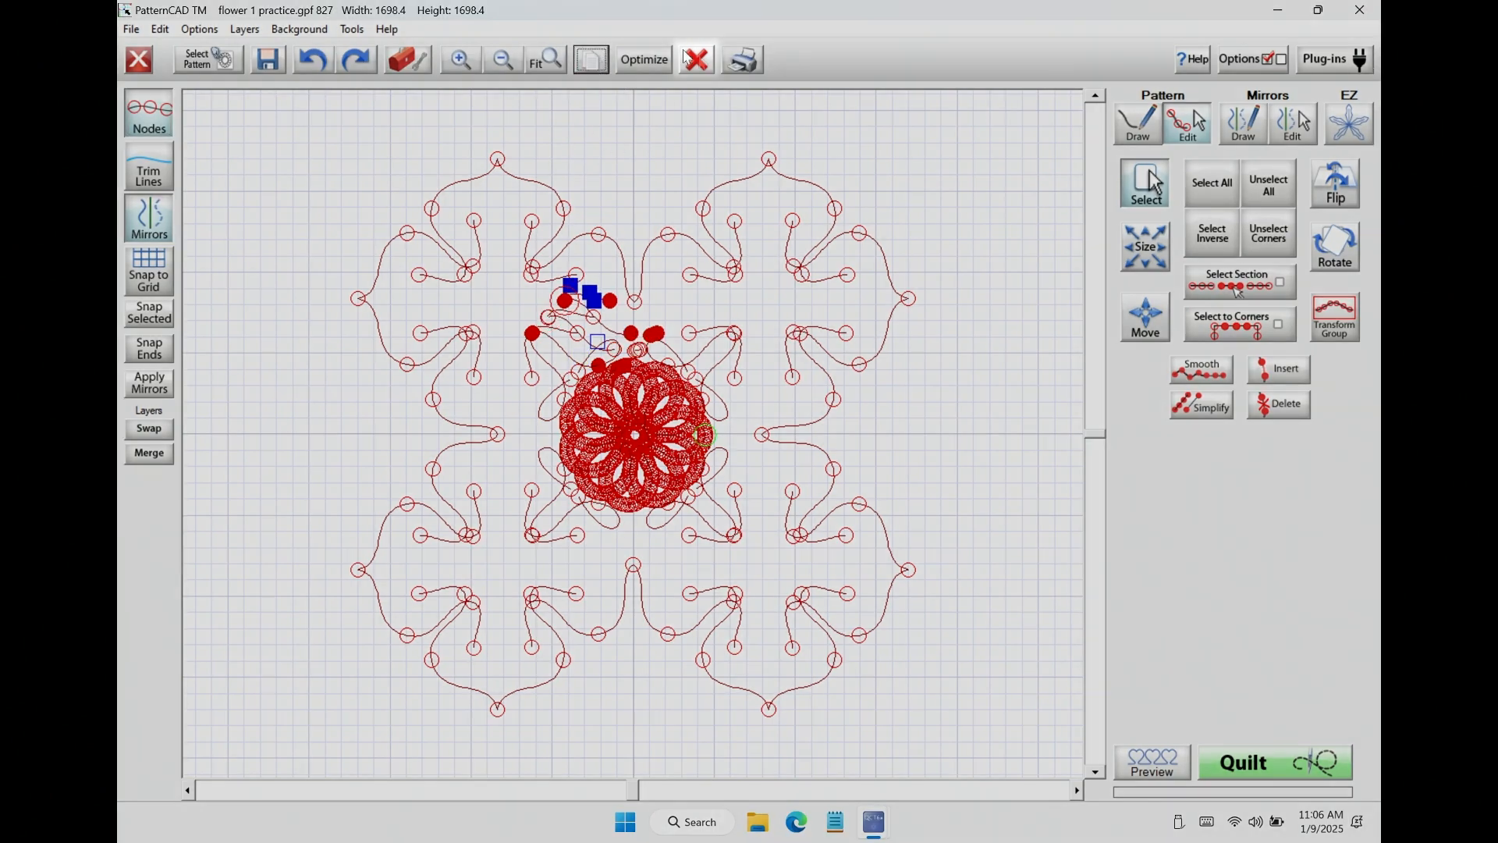
Clear the flower pattern from the workspace.
click(693, 59)
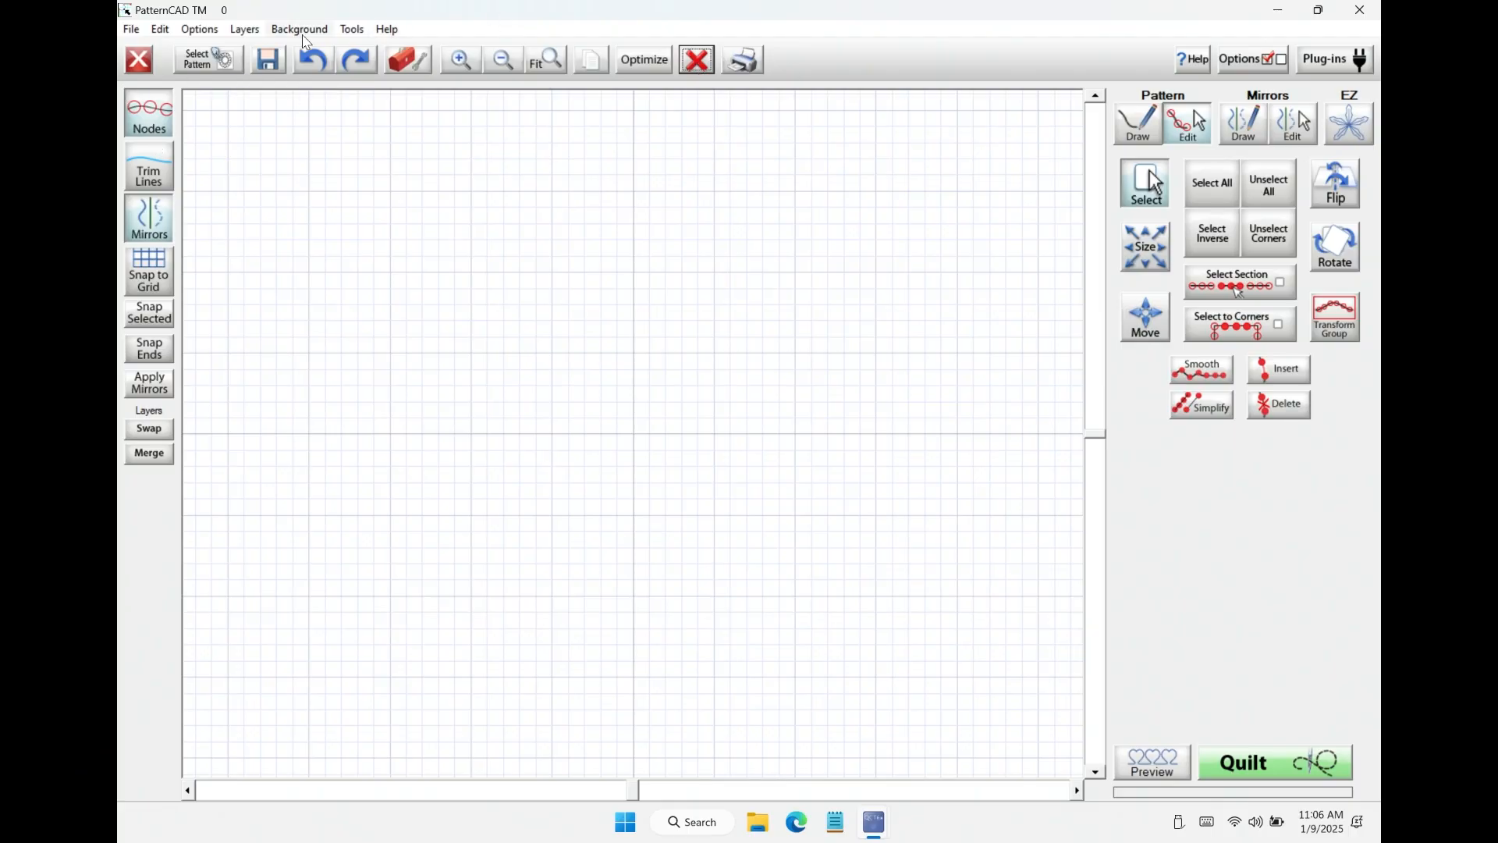
Undo the clearing of the flower pattern to restore it, and clear it from the workspace again.
click(312, 60)
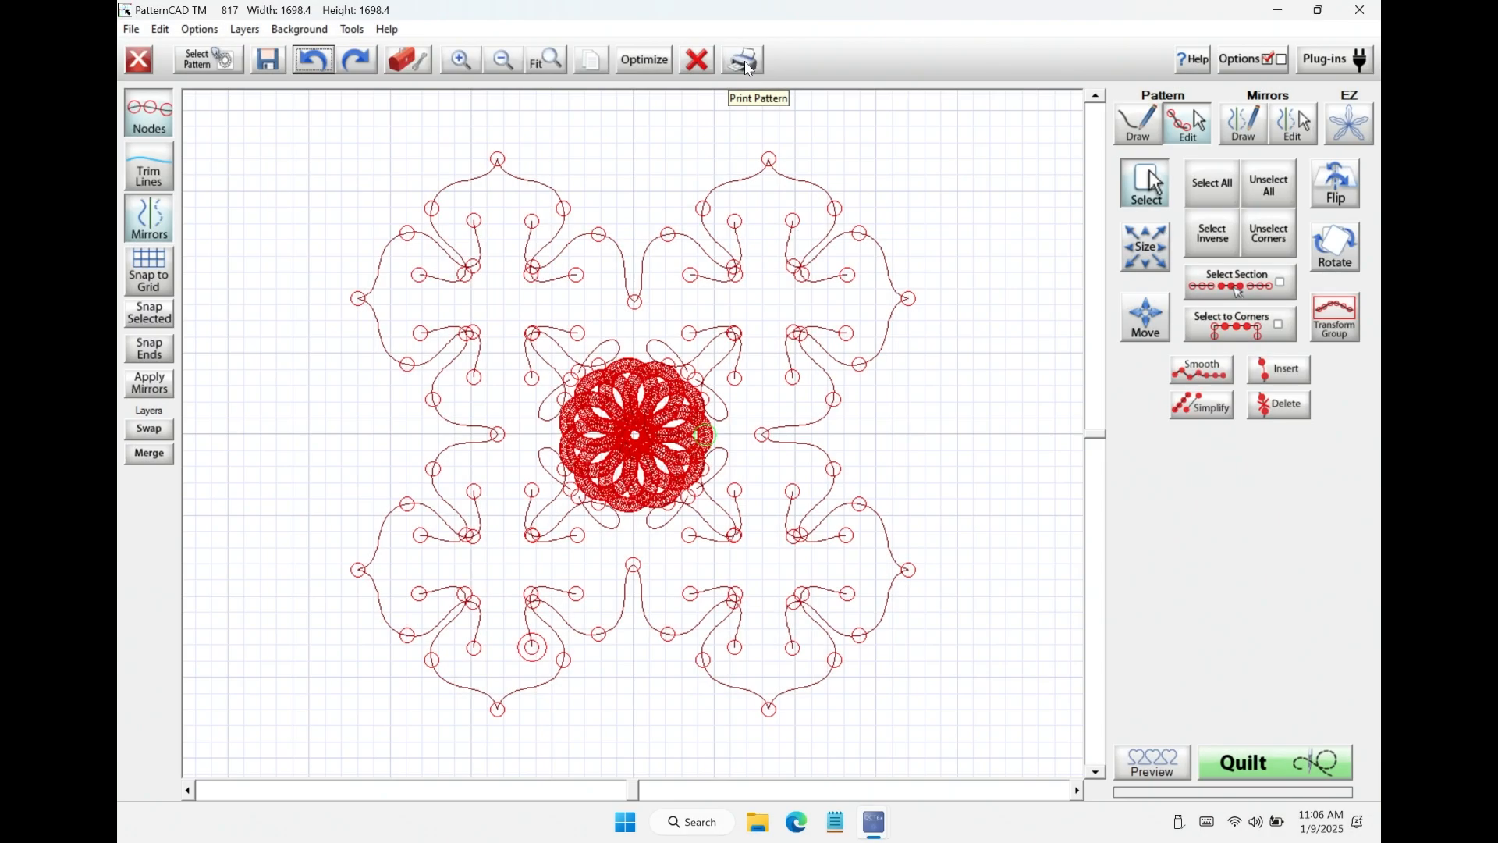
click(697, 60)
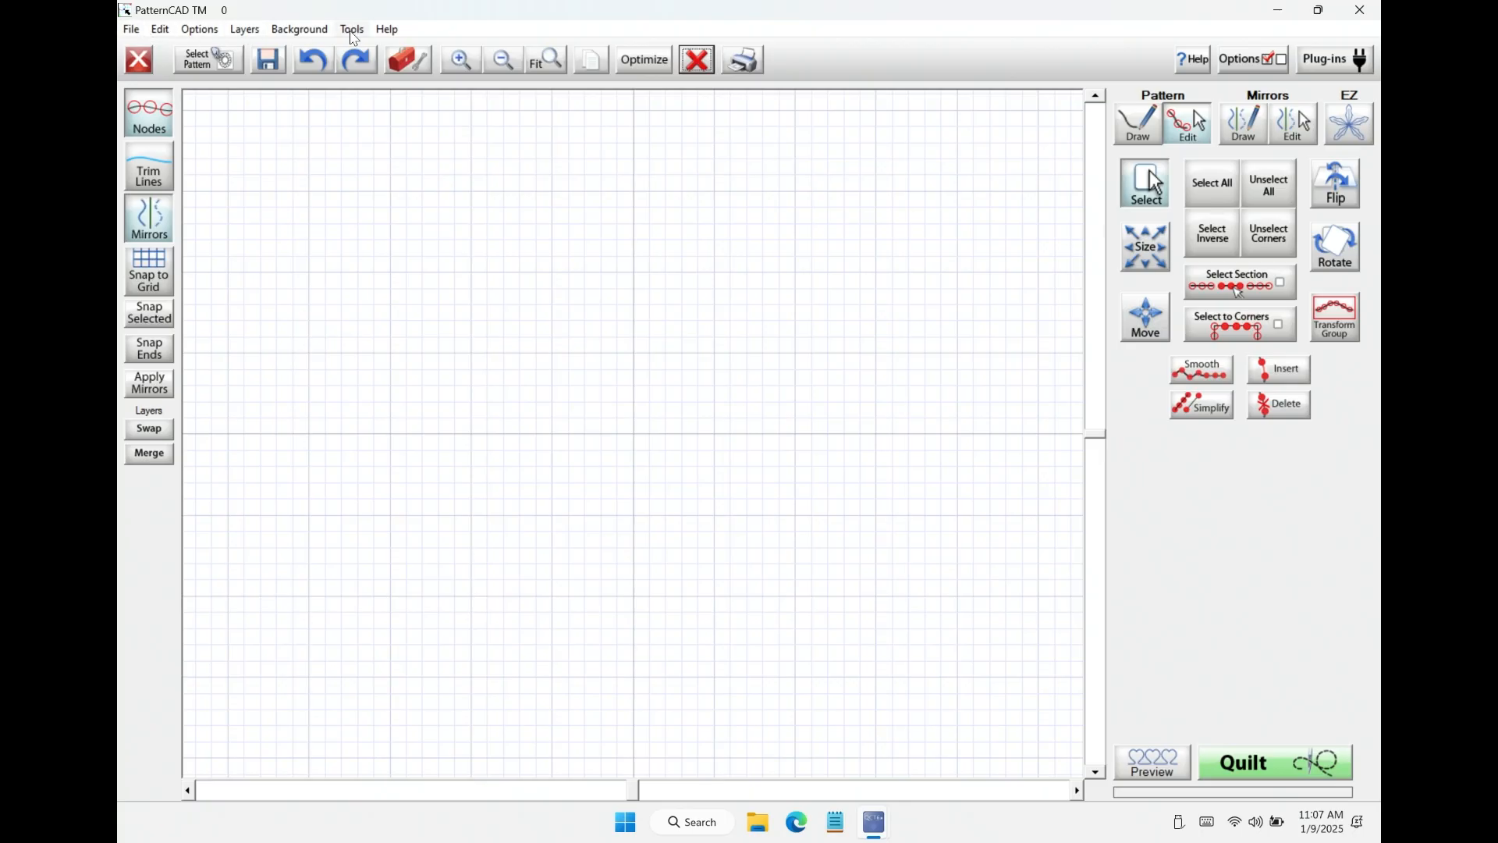
Look through the available file, edit, layer, background and tool commands.
click(132, 31)
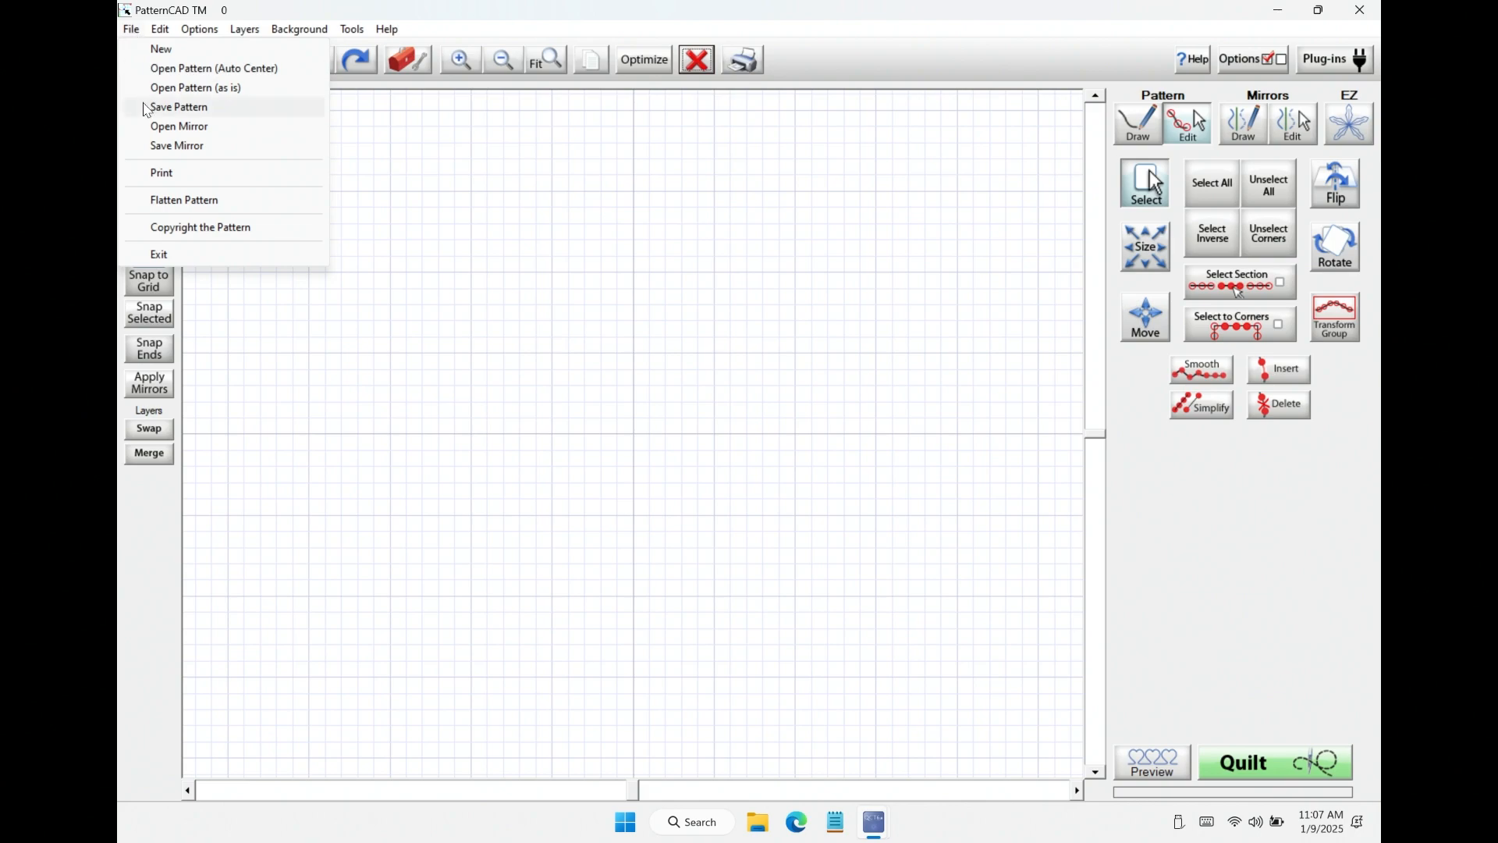
mouse_move(159, 31)
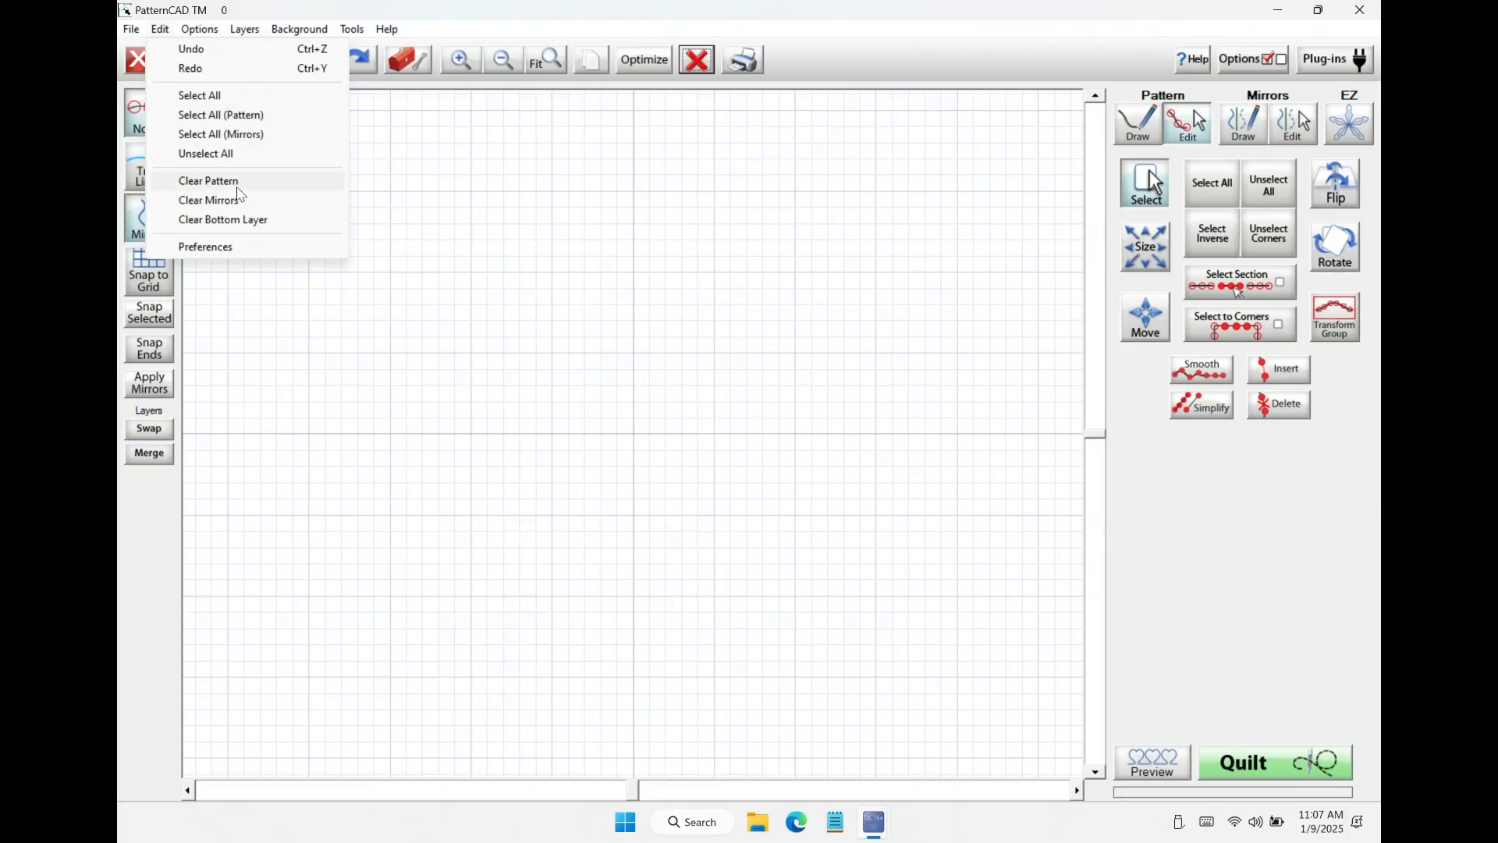
click(254, 35)
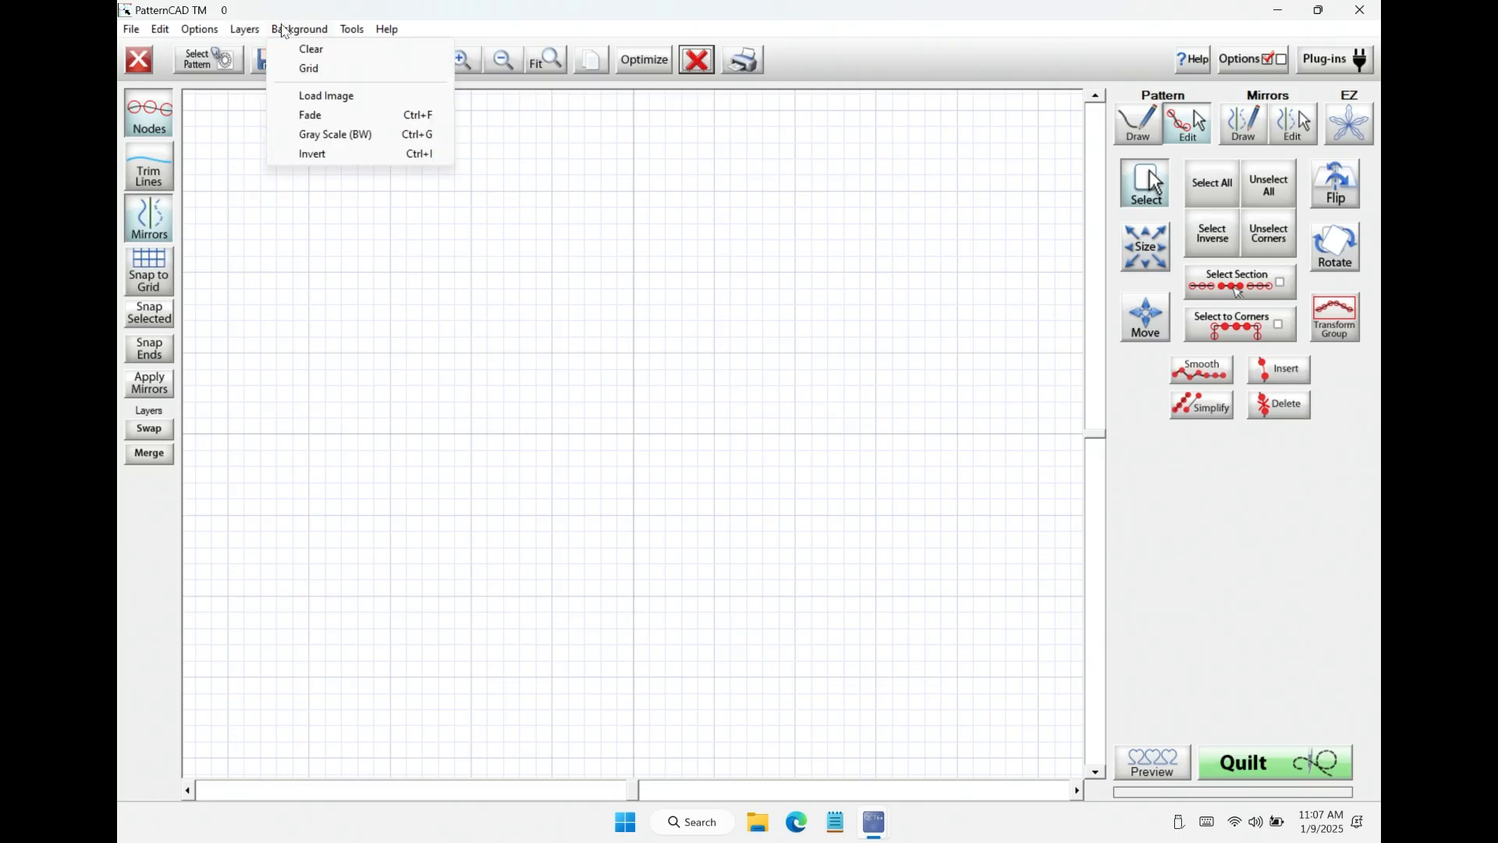
mouse_move(300, 33)
mouse_move(365, 33)
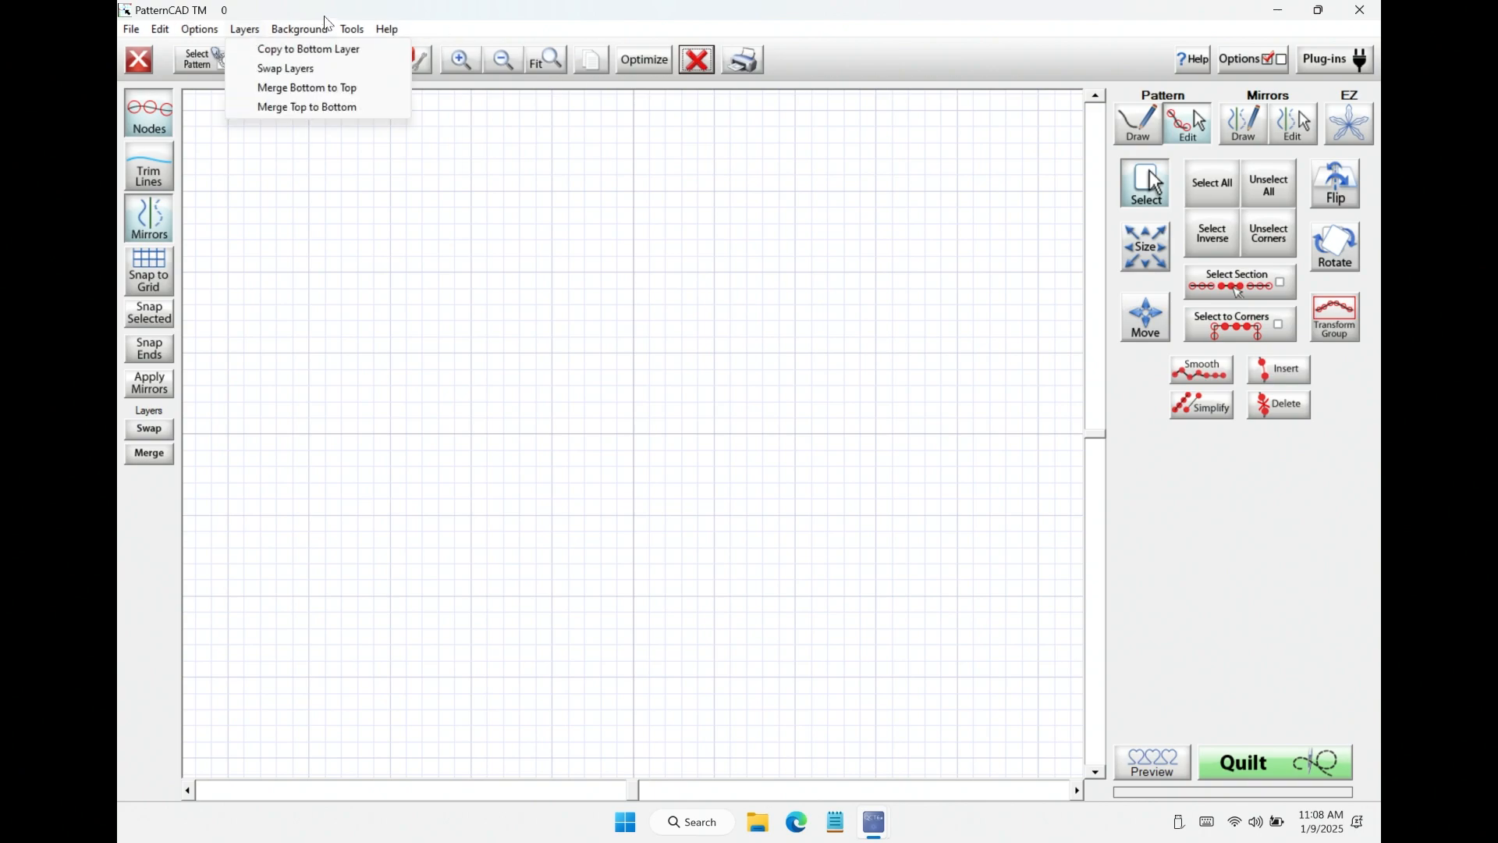
mouse_move(355, 39)
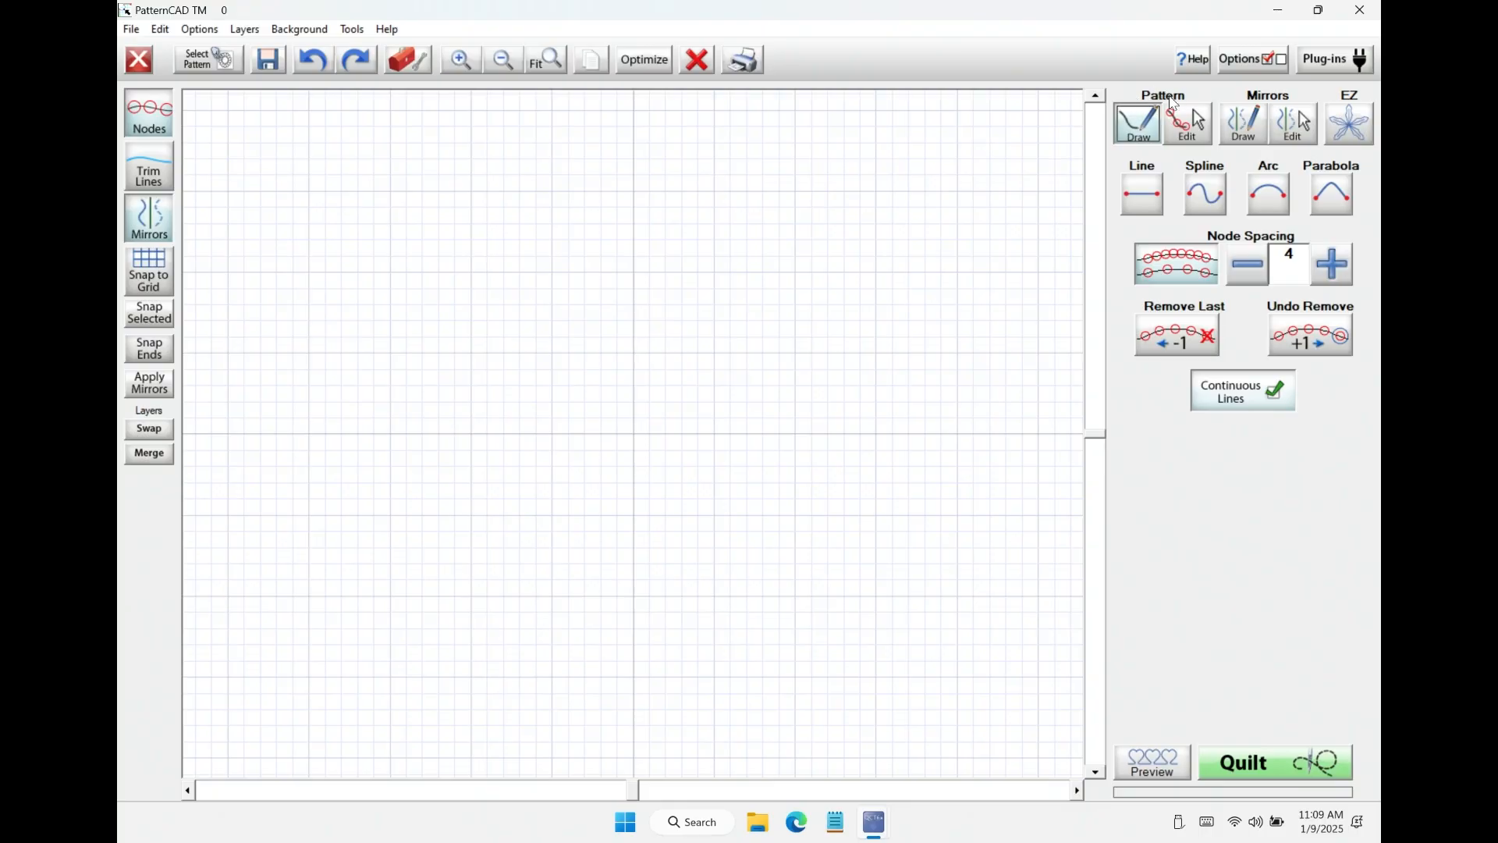
Look through the pattern editing, mirror drawing, mirror editing and EZ tool sets, and return to pattern drawing.
click(1174, 127)
click(1150, 124)
click(1177, 124)
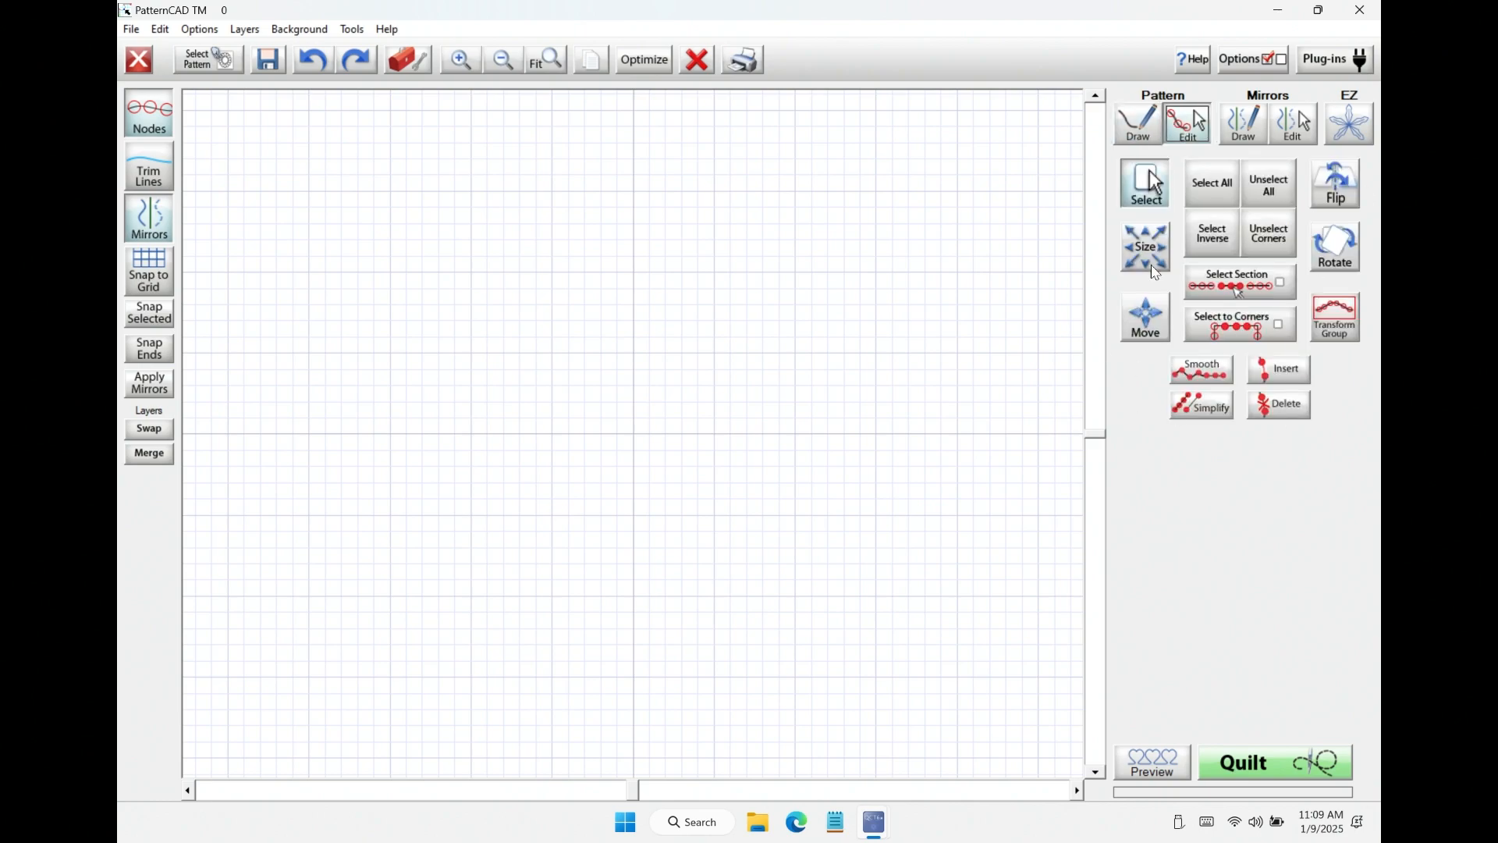
click(1244, 124)
click(1293, 123)
click(1350, 123)
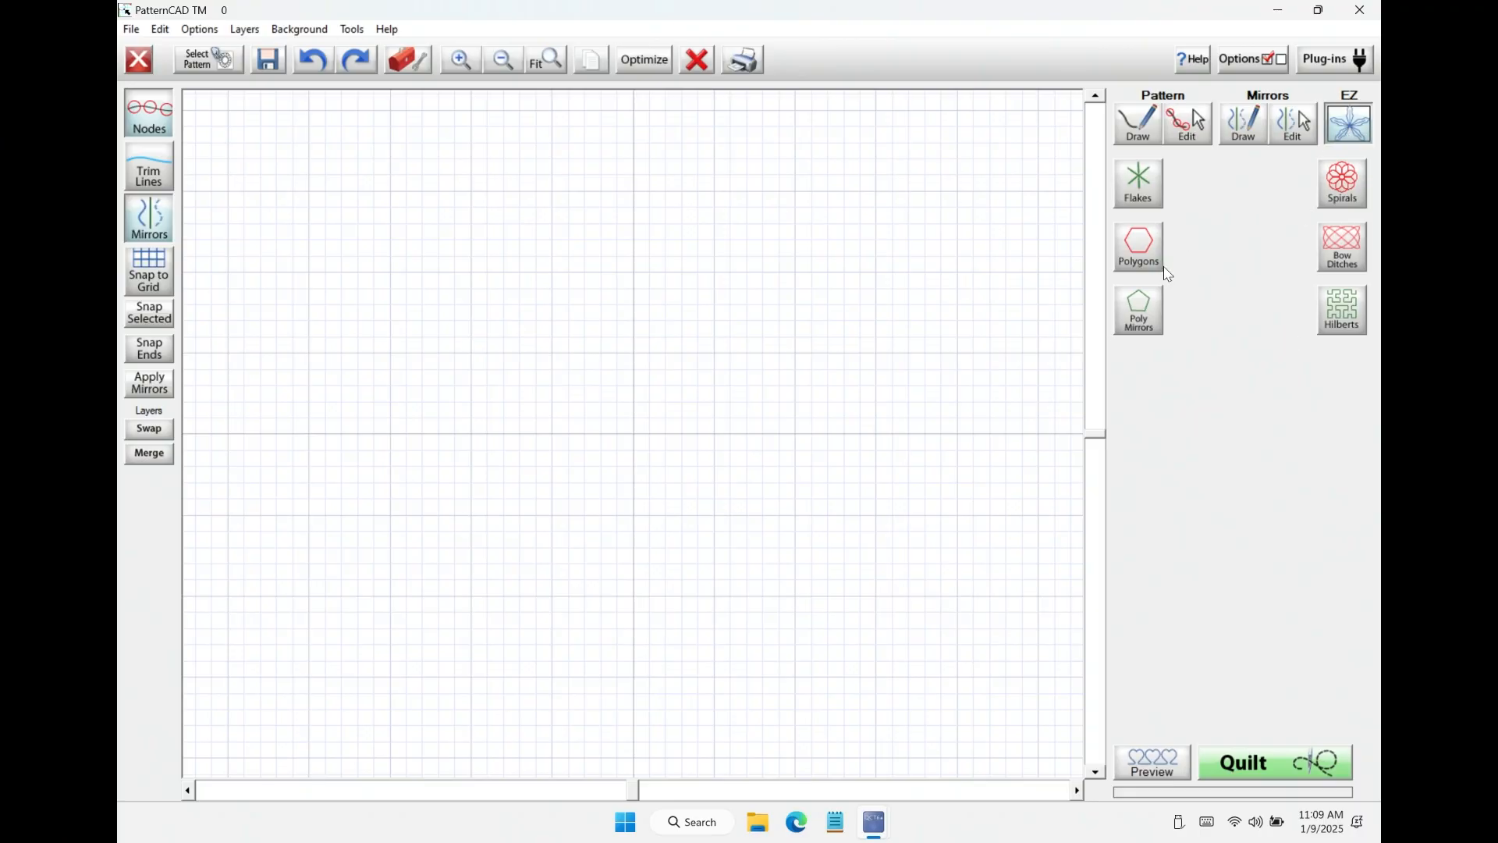
click(1138, 124)
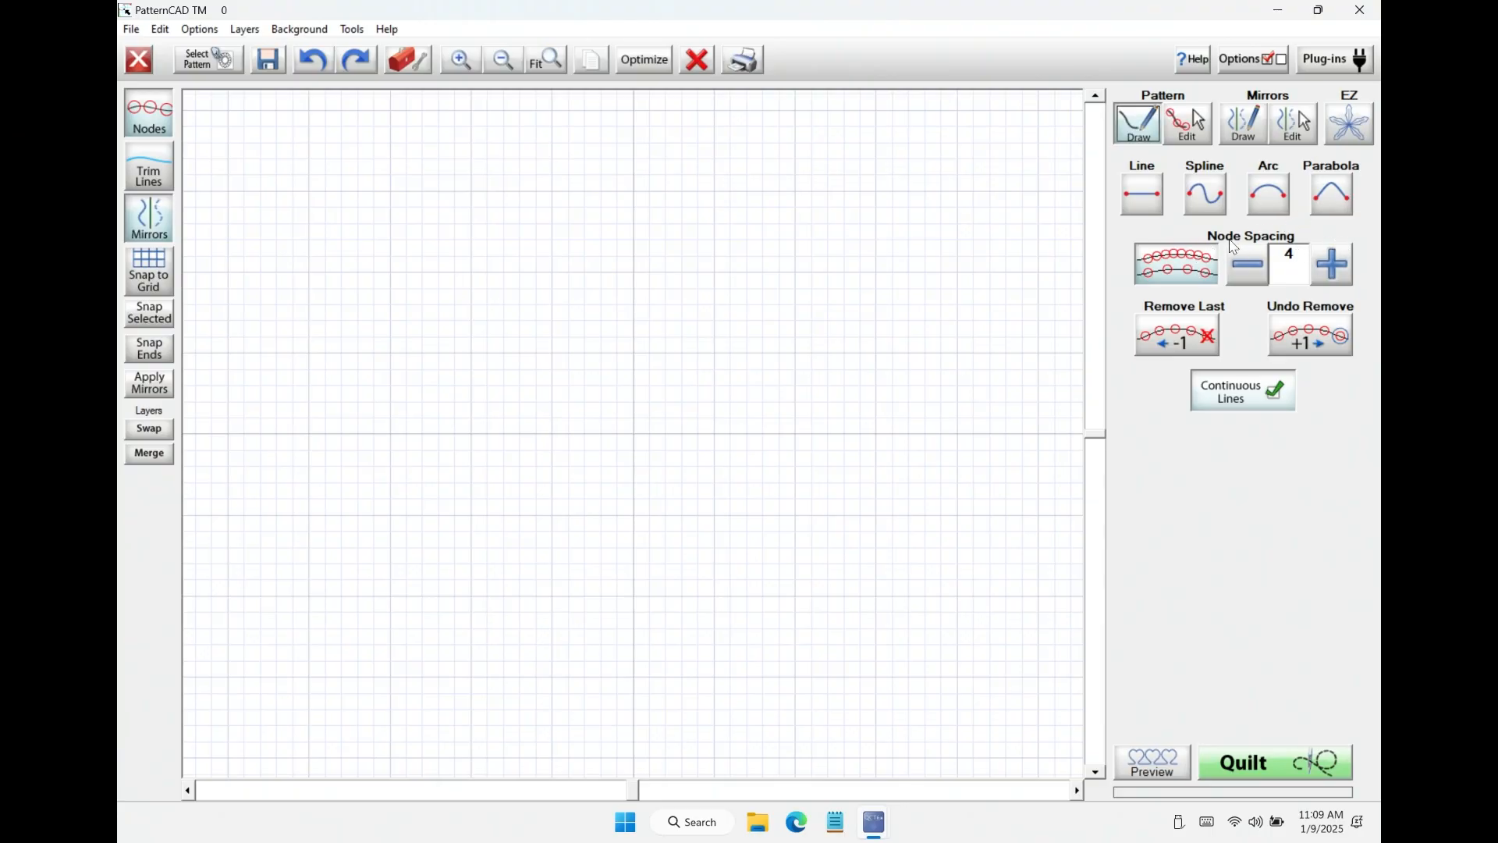
Toggle Node Spacing off and on, lower the spacing to 1, and switch Node Spacing off again.
click(1189, 264)
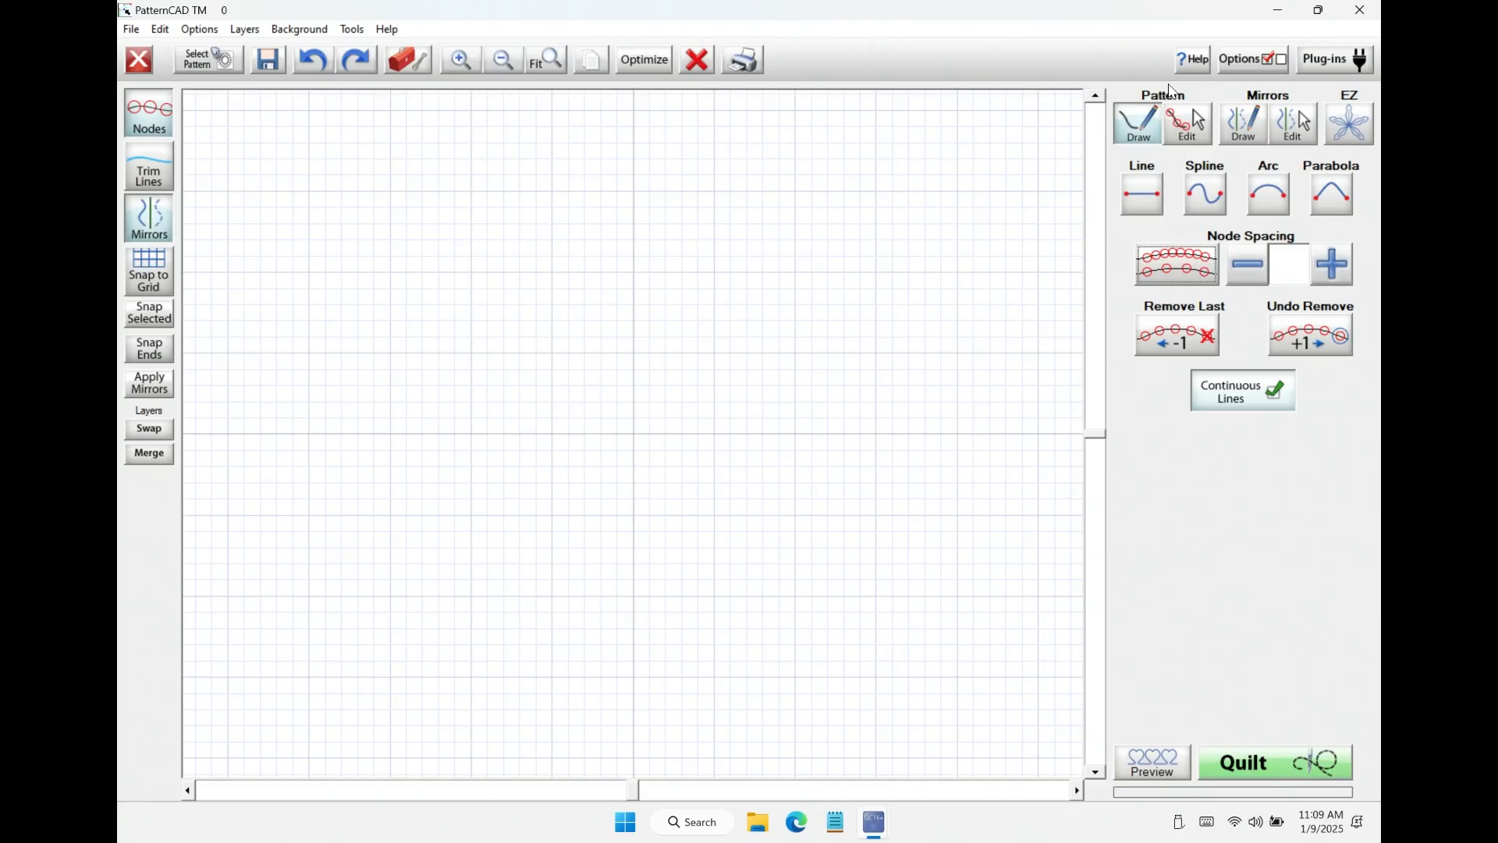
click(1171, 262)
click(1243, 262)
click(1244, 262)
click(1243, 262)
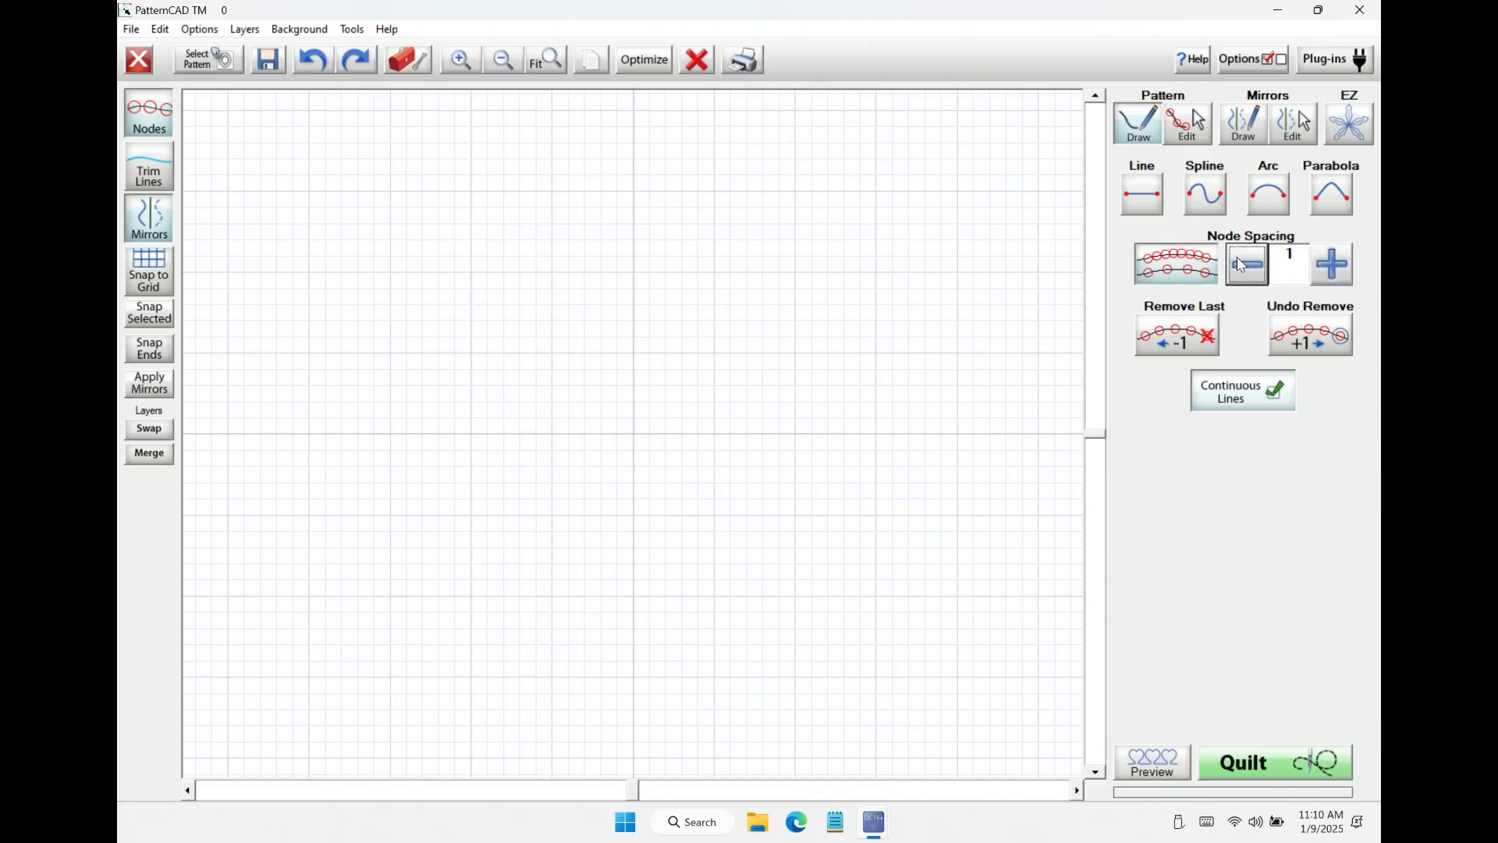
click(1155, 268)
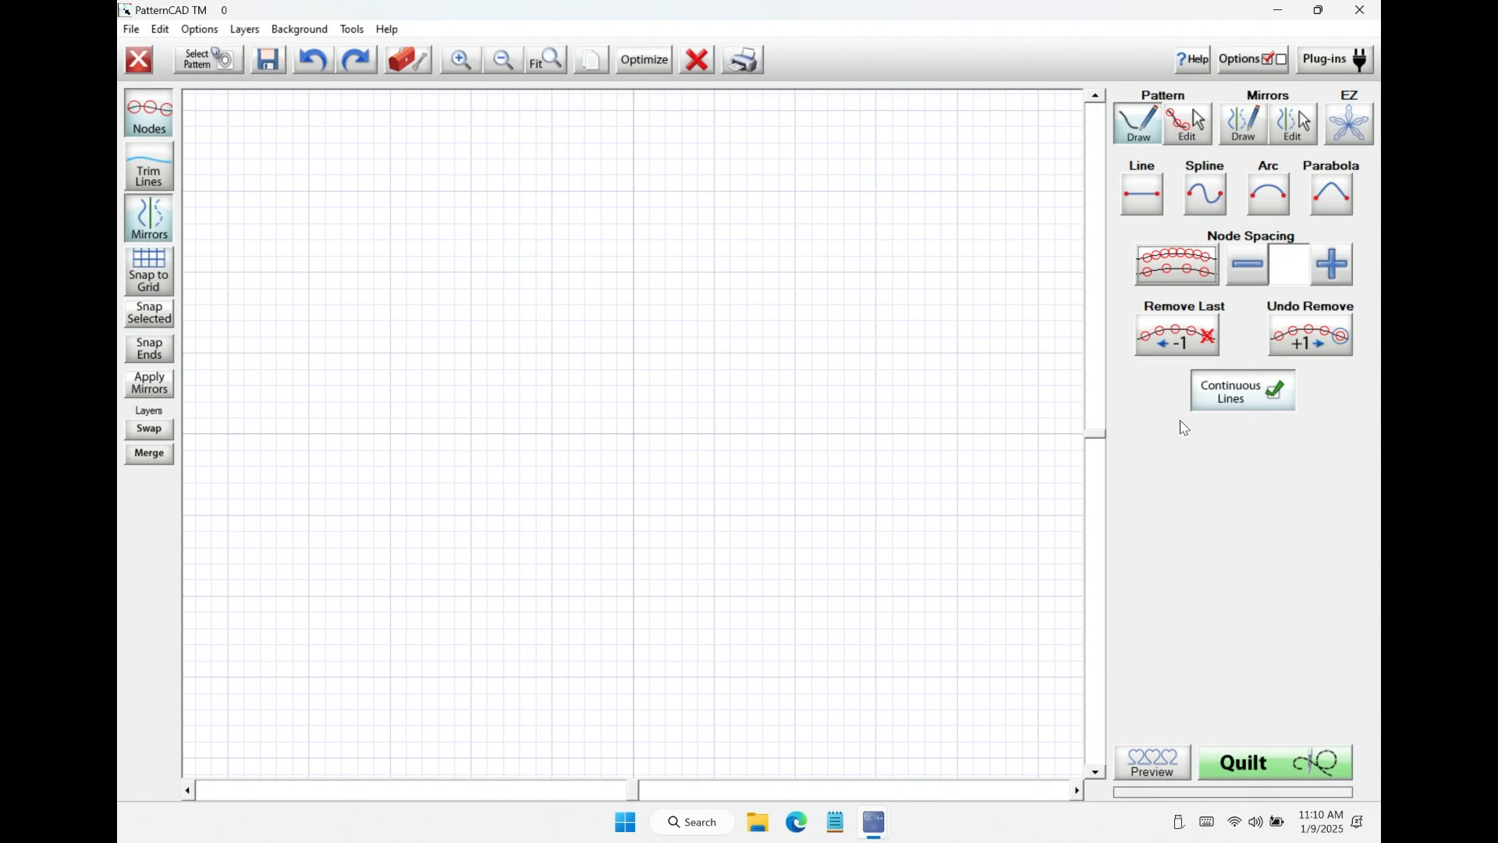
With Continuous Lines on, draw a zigzag of 19 connected straight lines about 2099 wide and 1706 high across the workspace.
click(1281, 402)
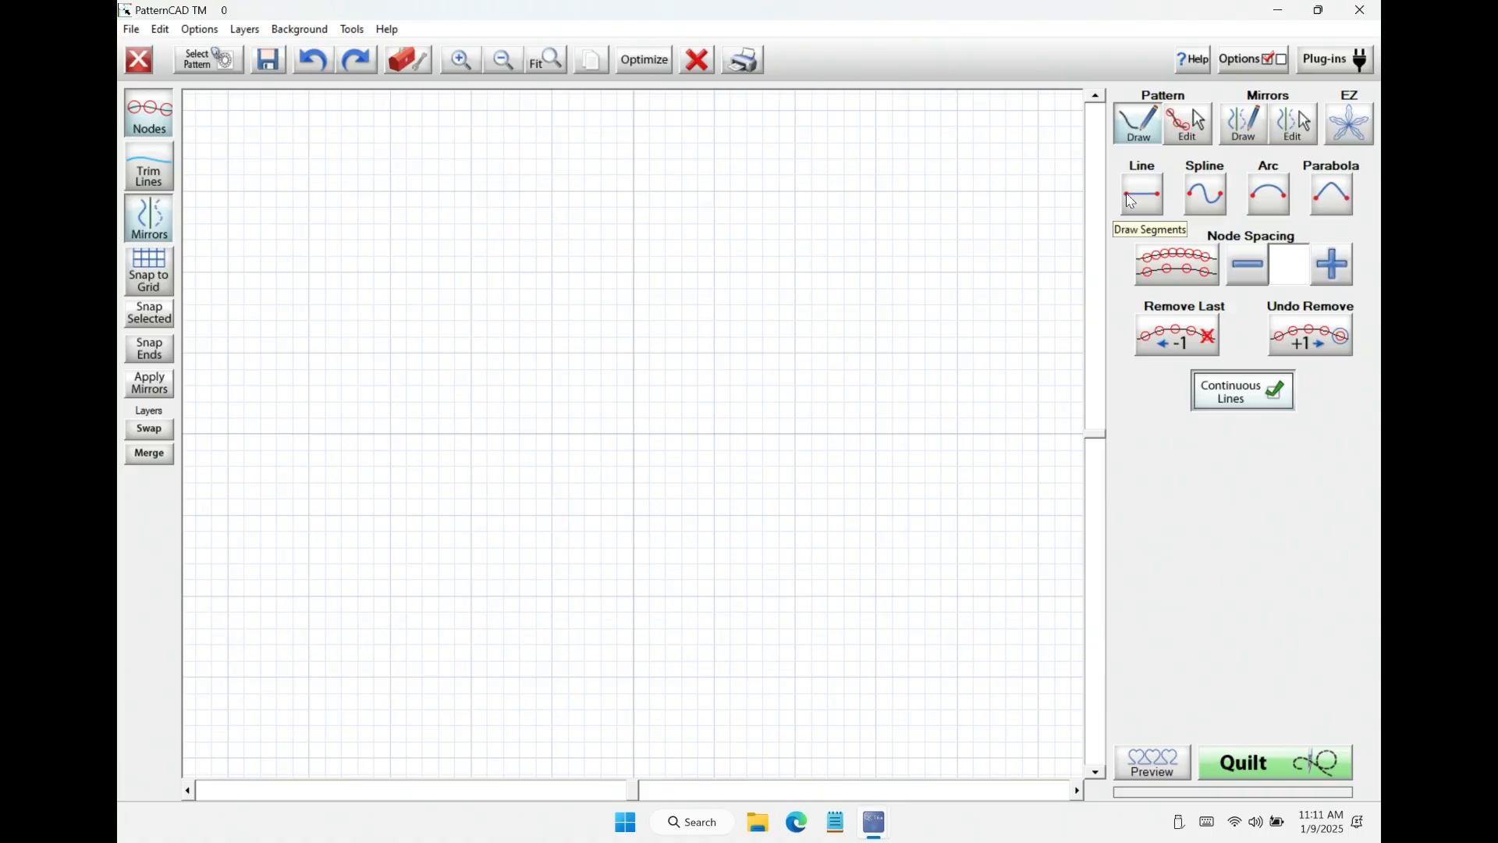
click(392, 191)
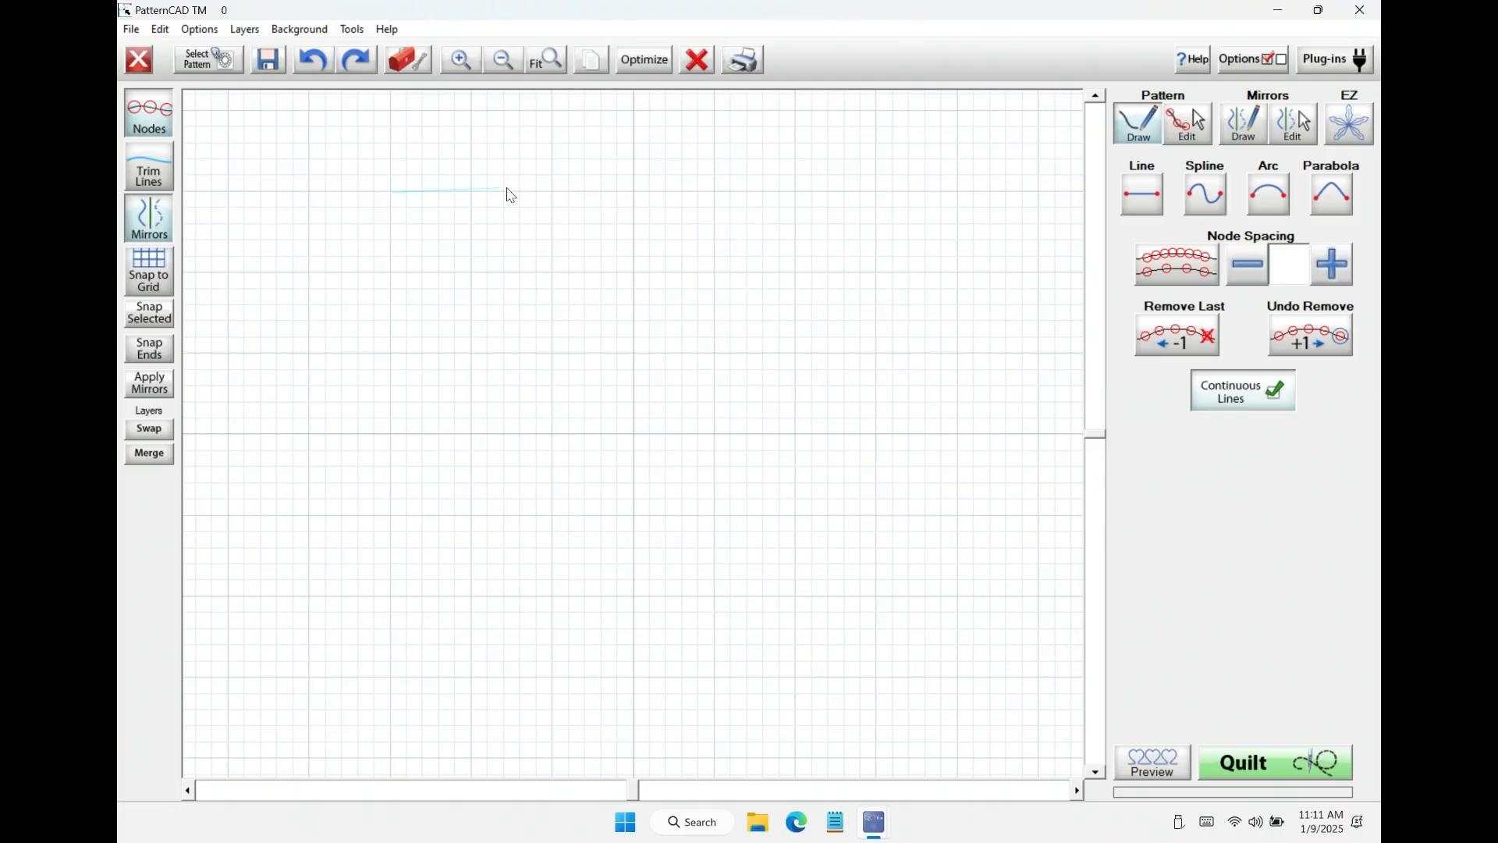
click(640, 192)
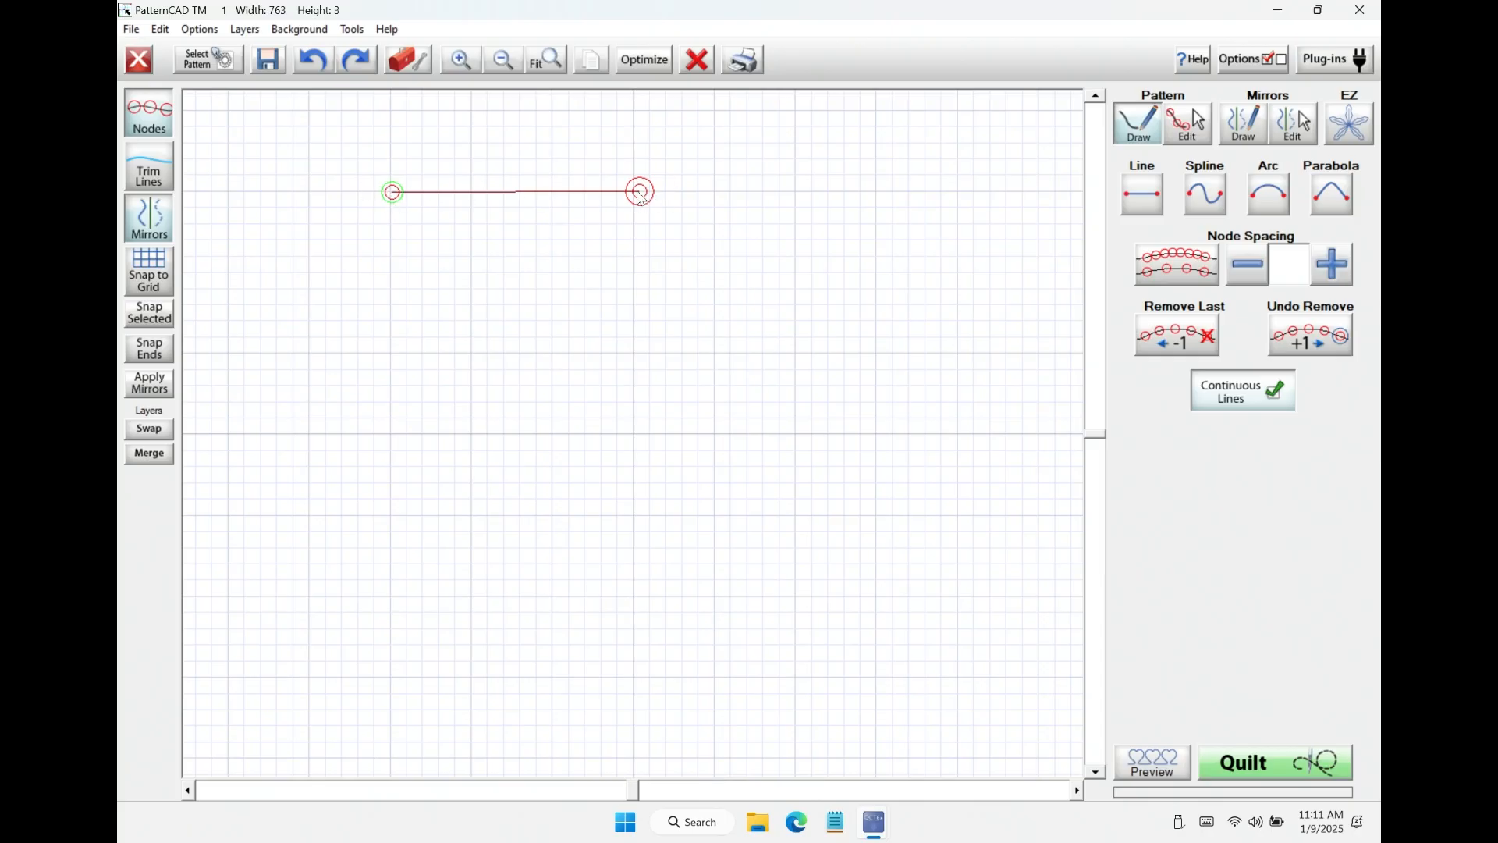
click(716, 434)
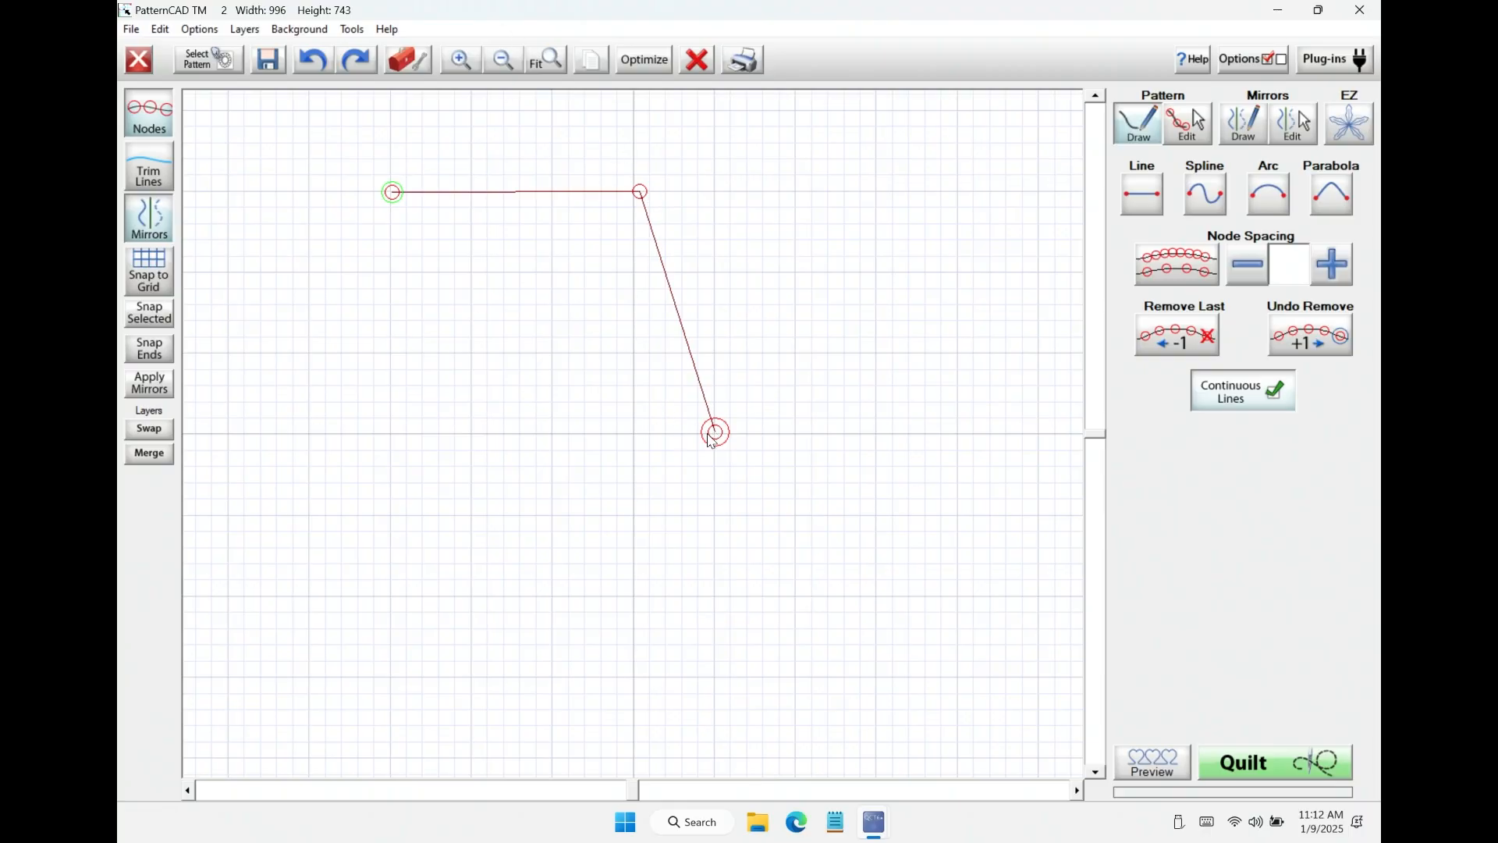
click(535, 493)
click(414, 391)
click(293, 456)
click(387, 544)
click(535, 614)
click(393, 695)
click(318, 614)
click(260, 660)
click(380, 734)
click(643, 744)
click(711, 666)
click(683, 583)
click(760, 519)
click(811, 430)
click(782, 293)
click(862, 272)
click(942, 235)
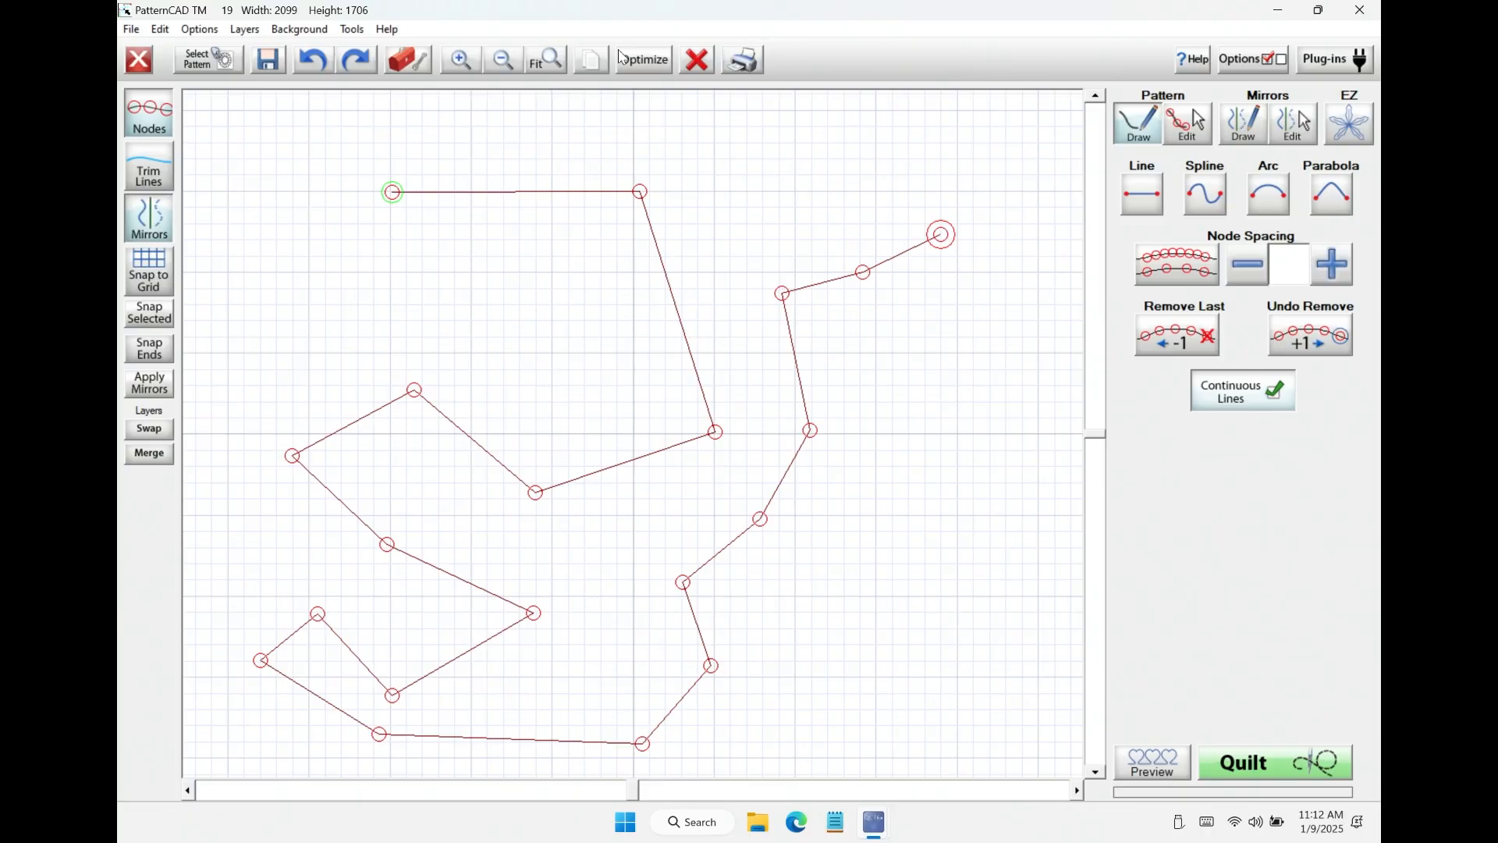
Clear the zigzag from the workspace and turn off Continuous Lines.
click(694, 62)
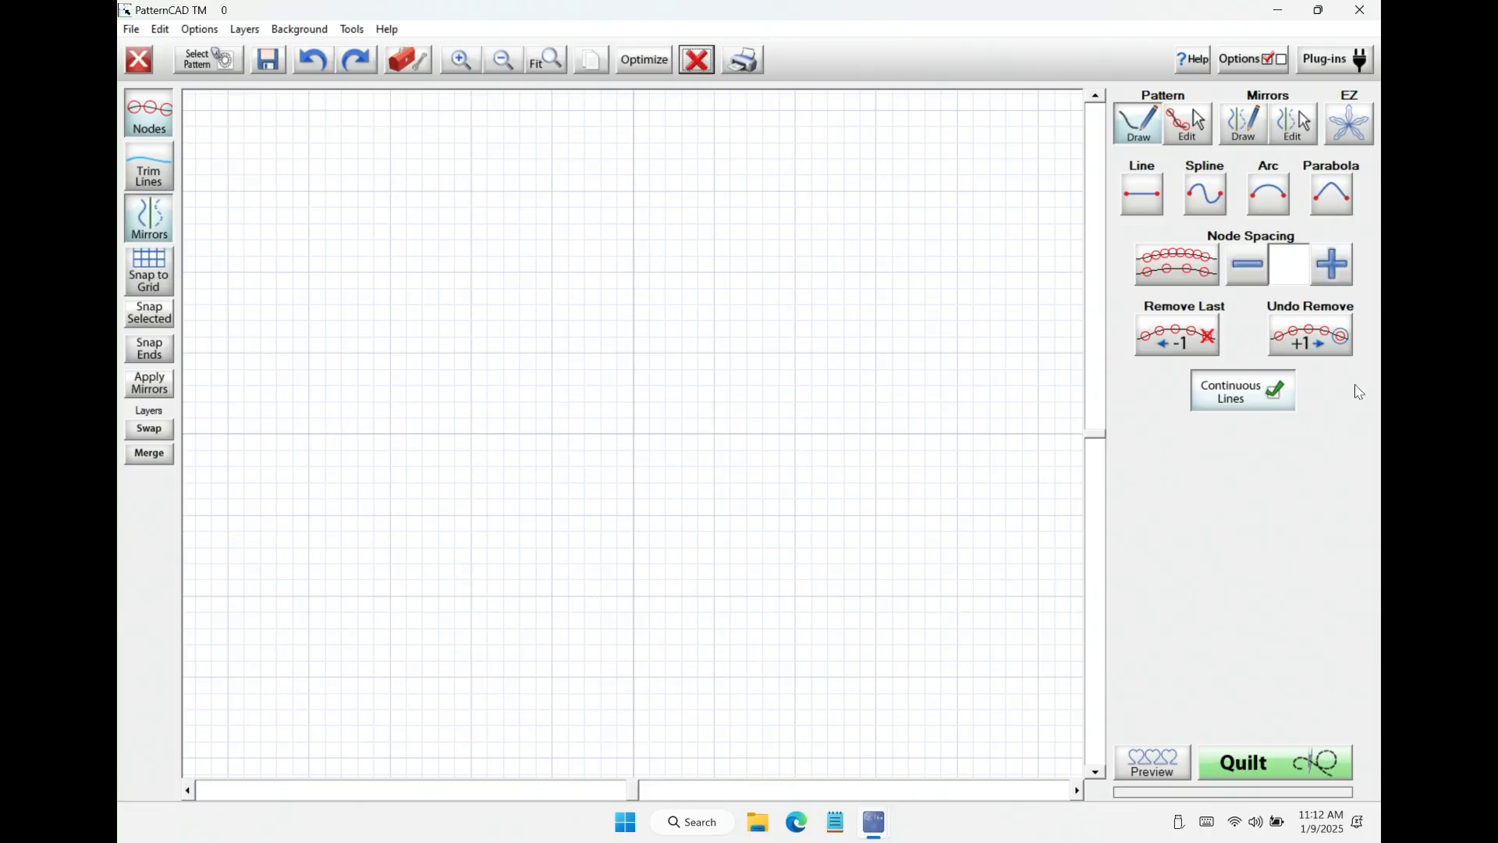
click(1275, 392)
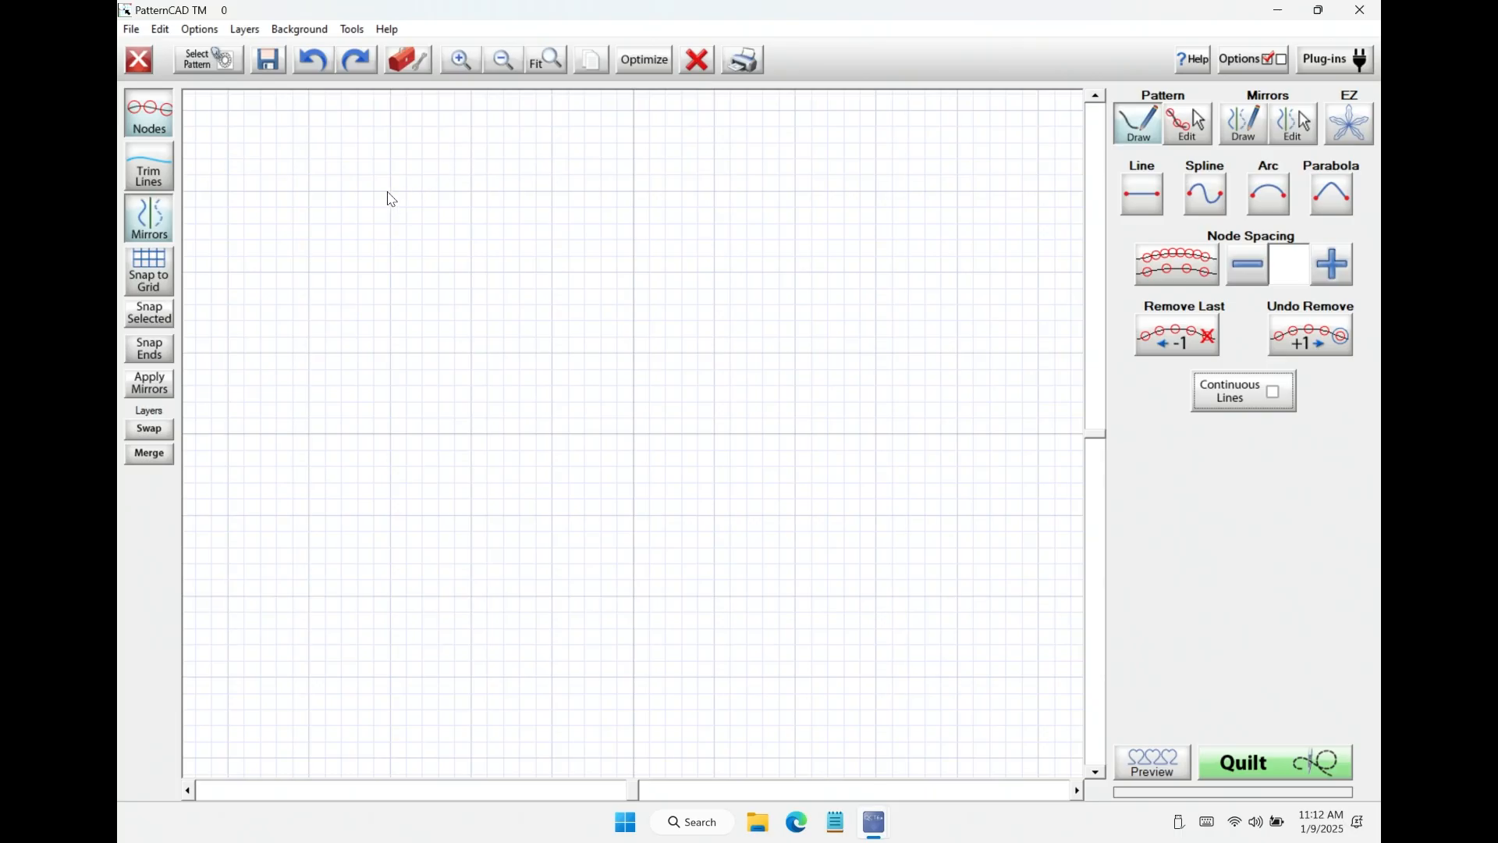
Draw a horizontal line about 753 long and a separate vertical line below its end, and show the trim lines.
mouse_move(392, 191)
mouse_down()
mouse_move(625, 209)
mouse_move(636, 194)
mouse_up()
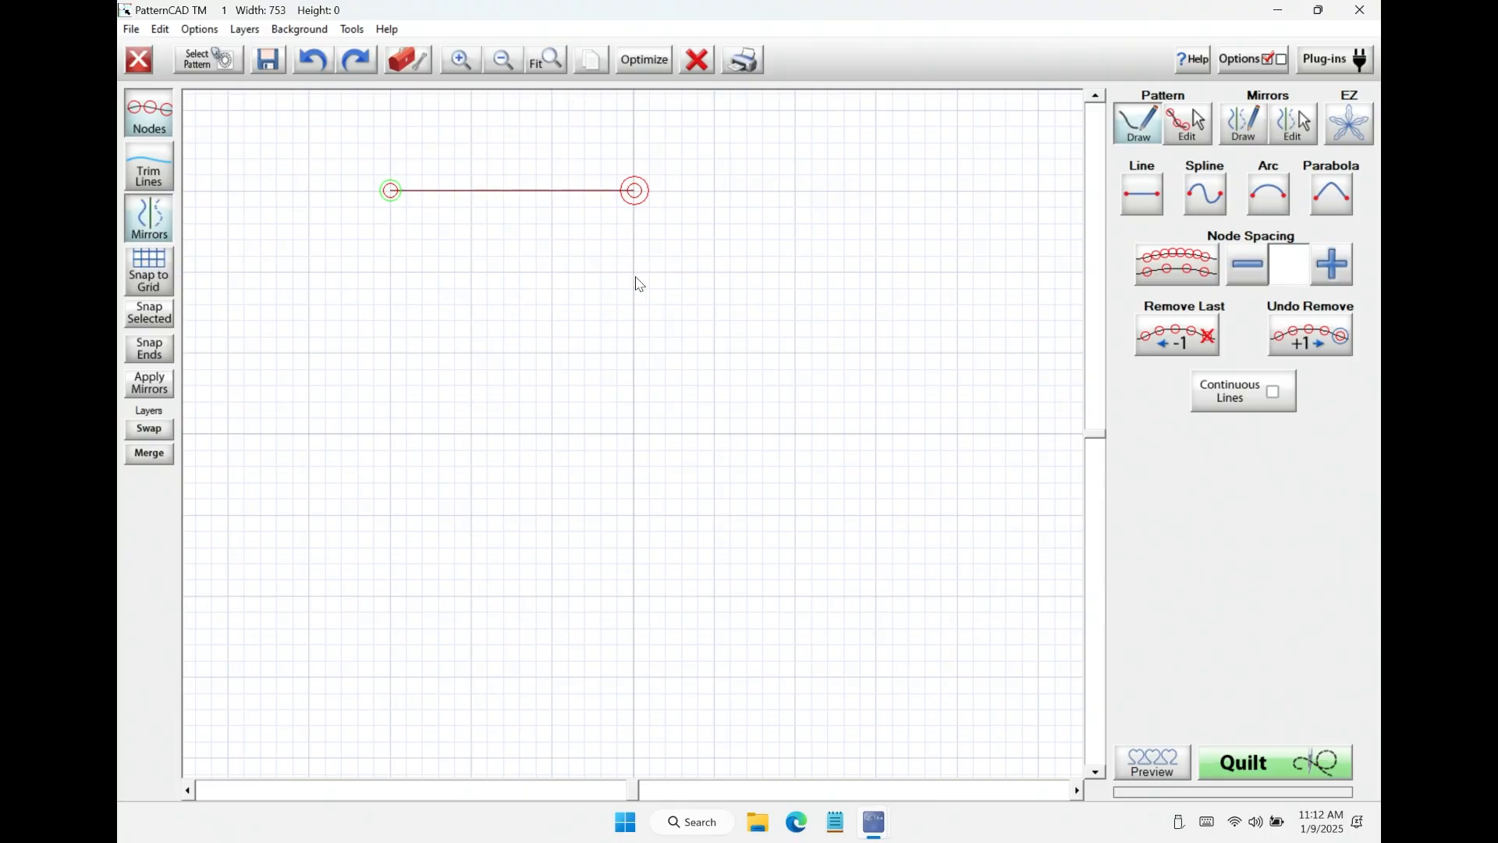
drag(636, 273, 635, 434)
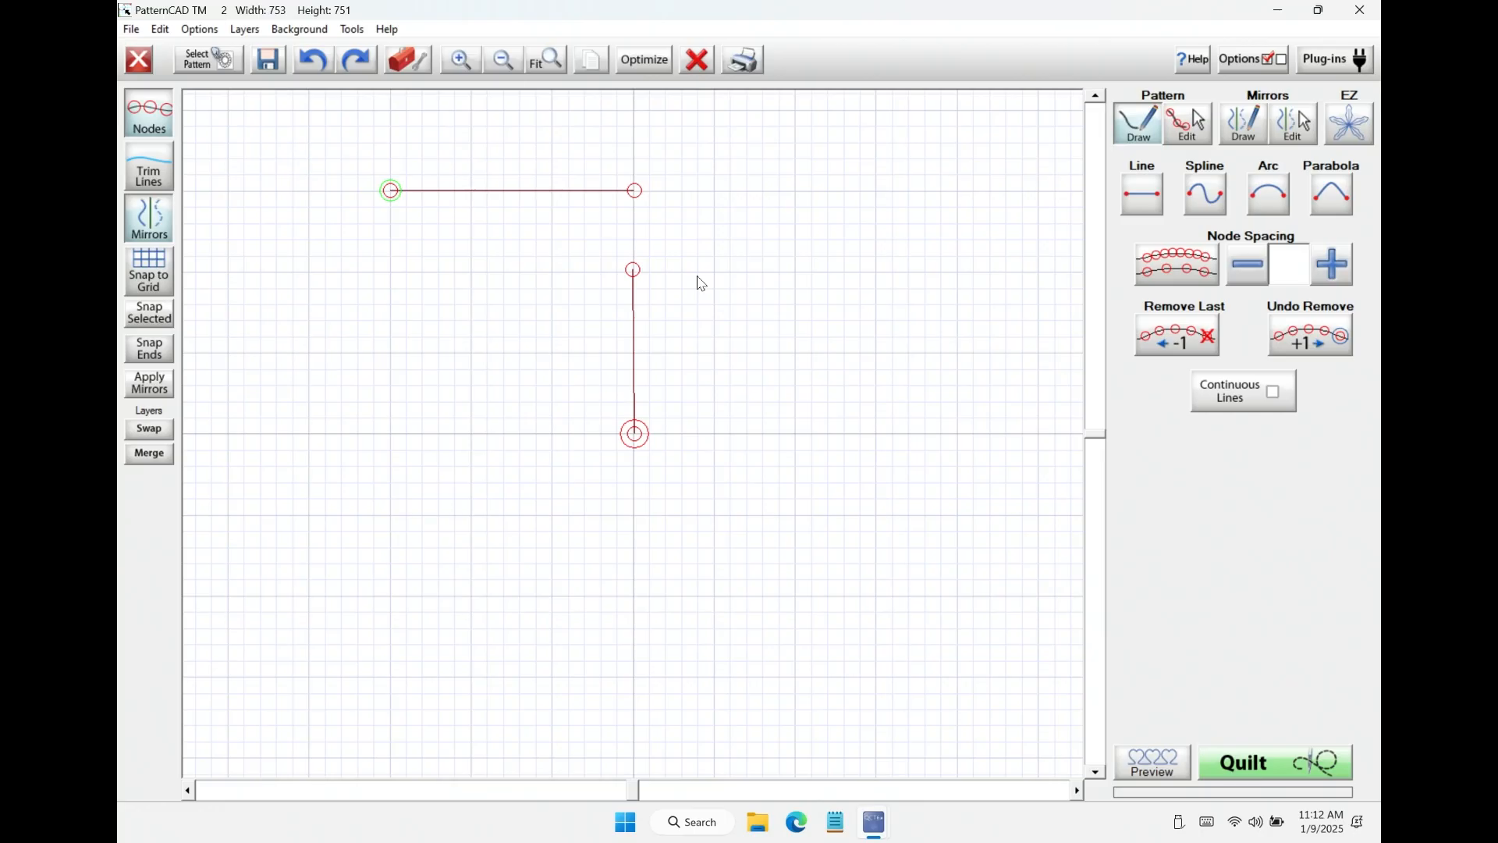
click(149, 166)
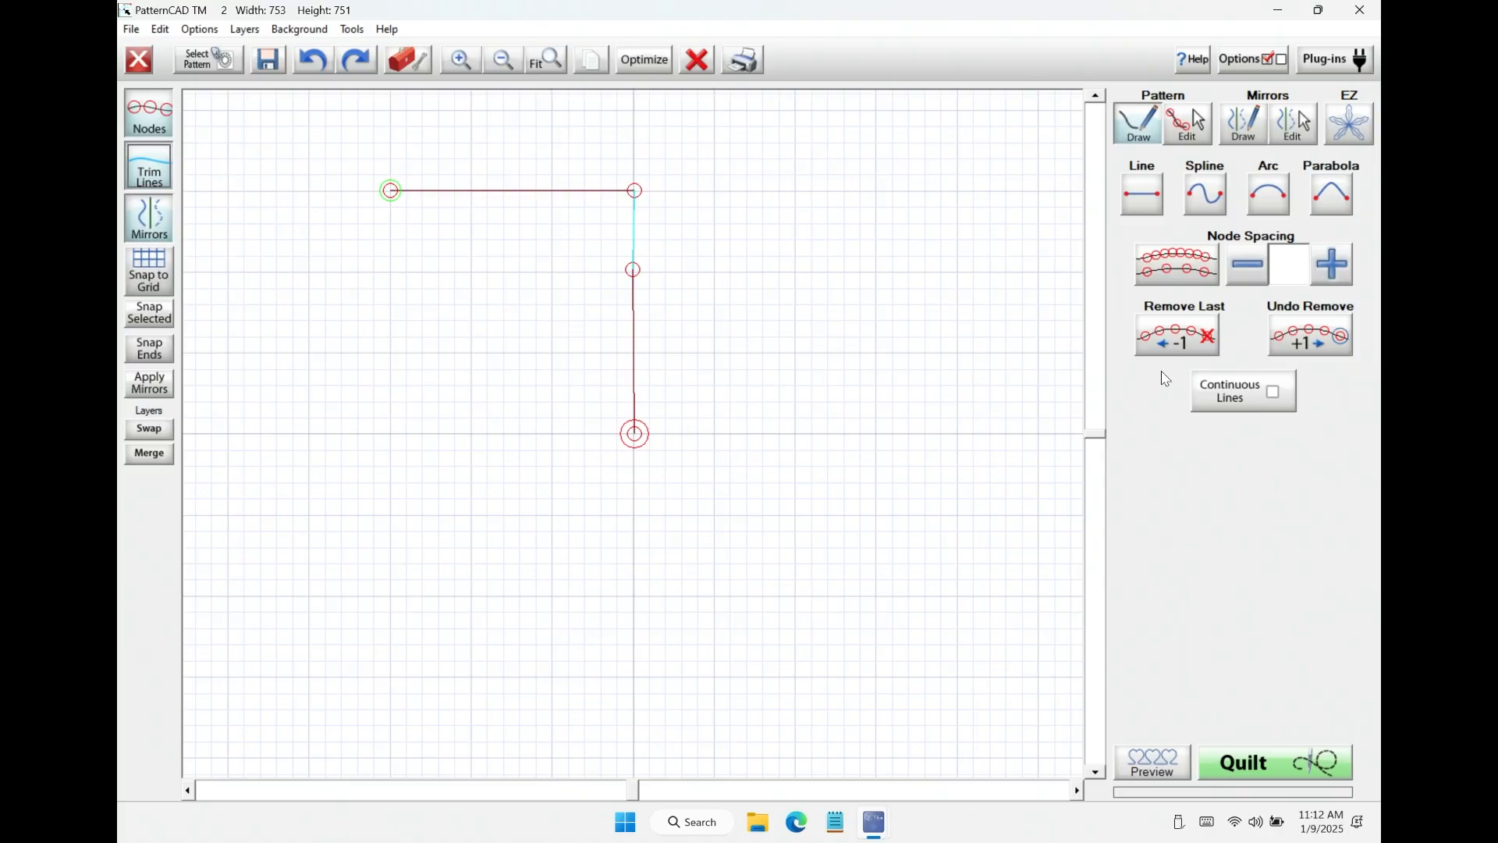
Clear the two separate lines and turn Continuous Lines on.
click(695, 60)
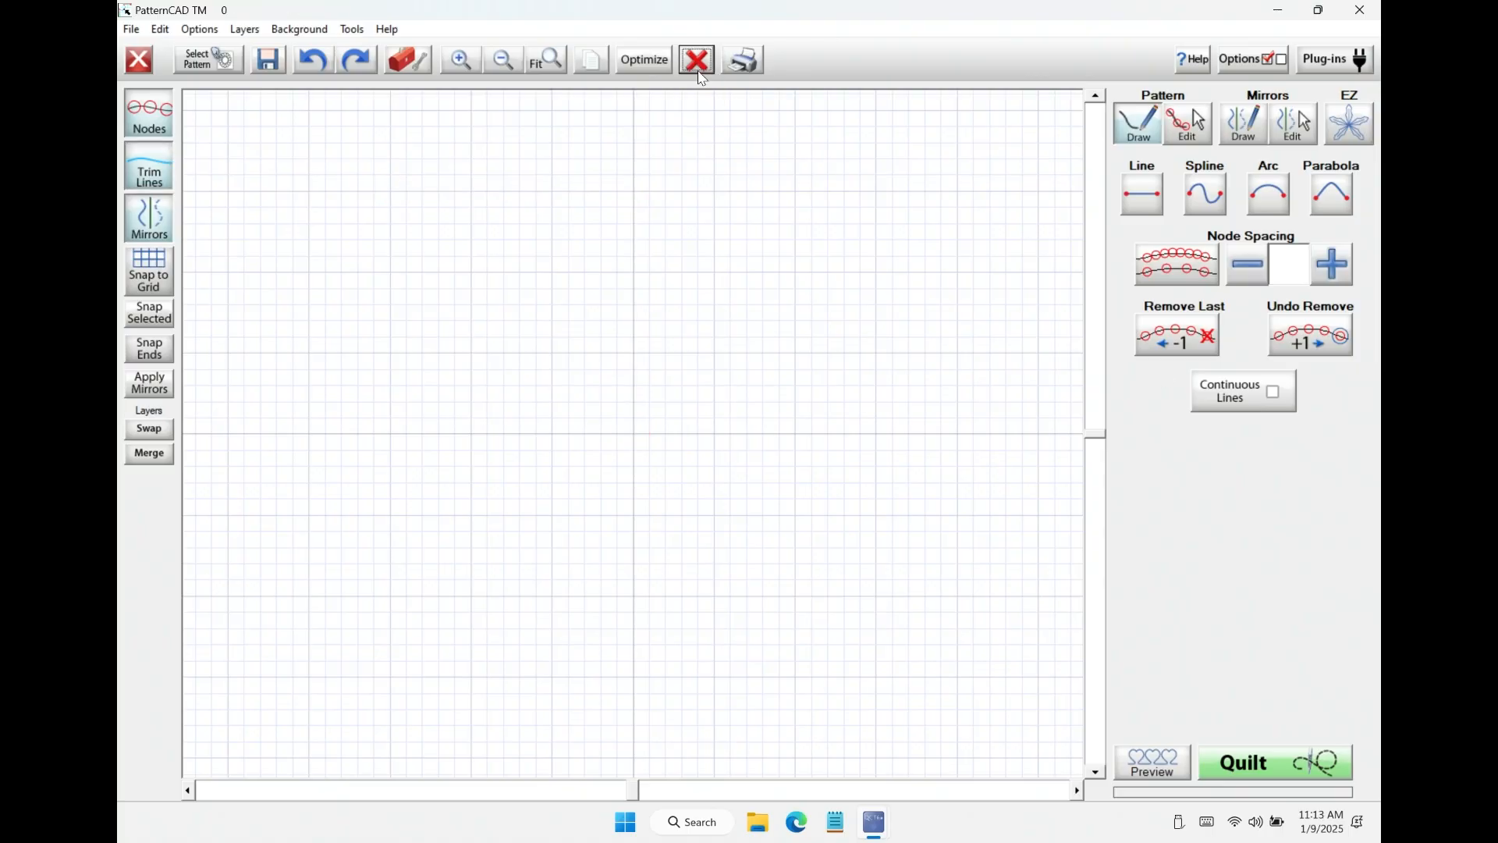
click(1270, 398)
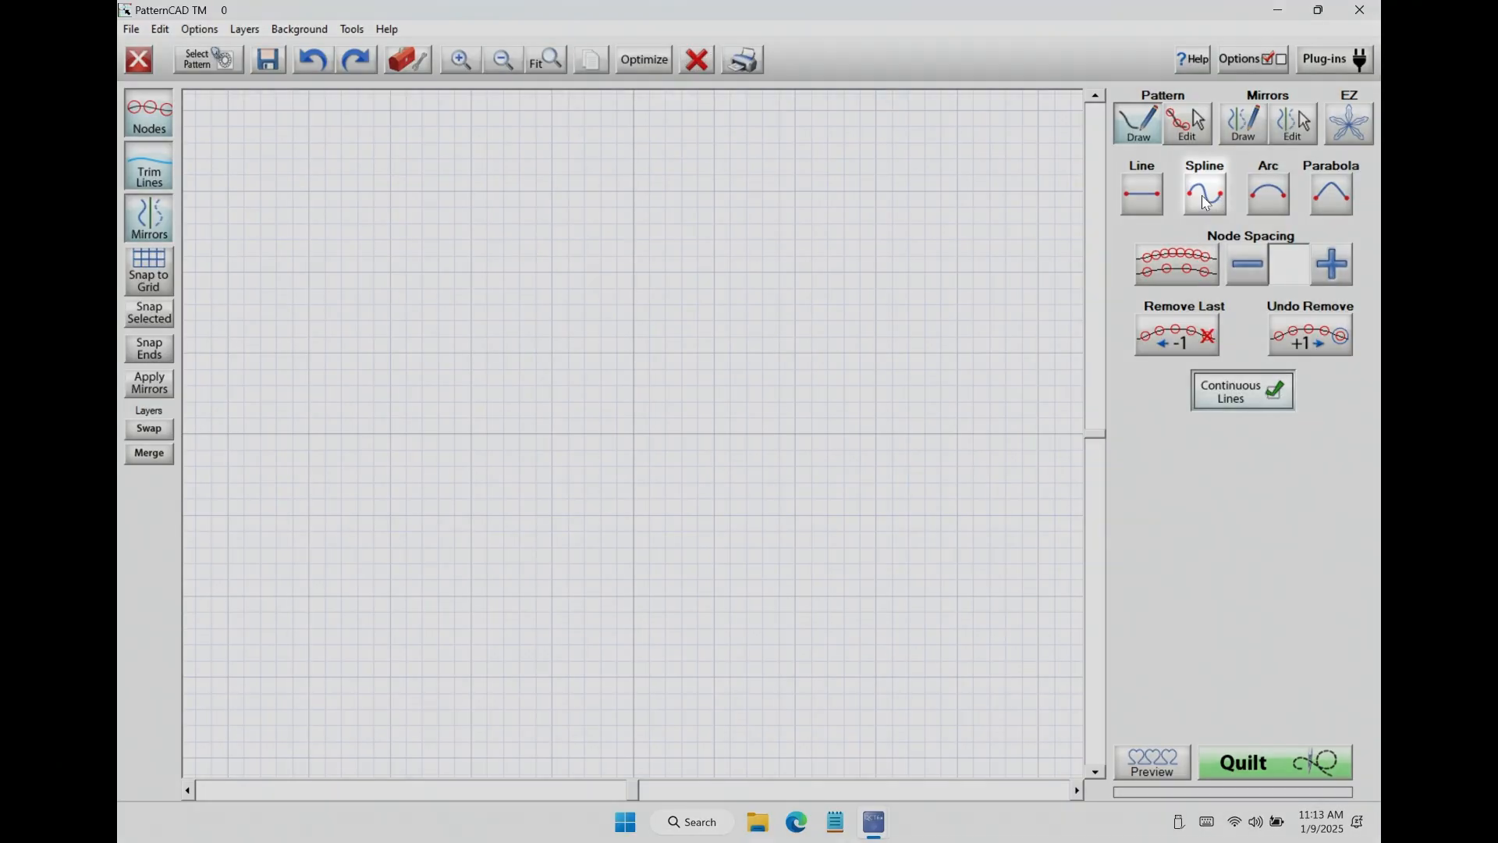
With Continuous Lines off, draw a horizontal straight line and a parallel spline about 500 below it, and hide the trim lines.
click(1203, 196)
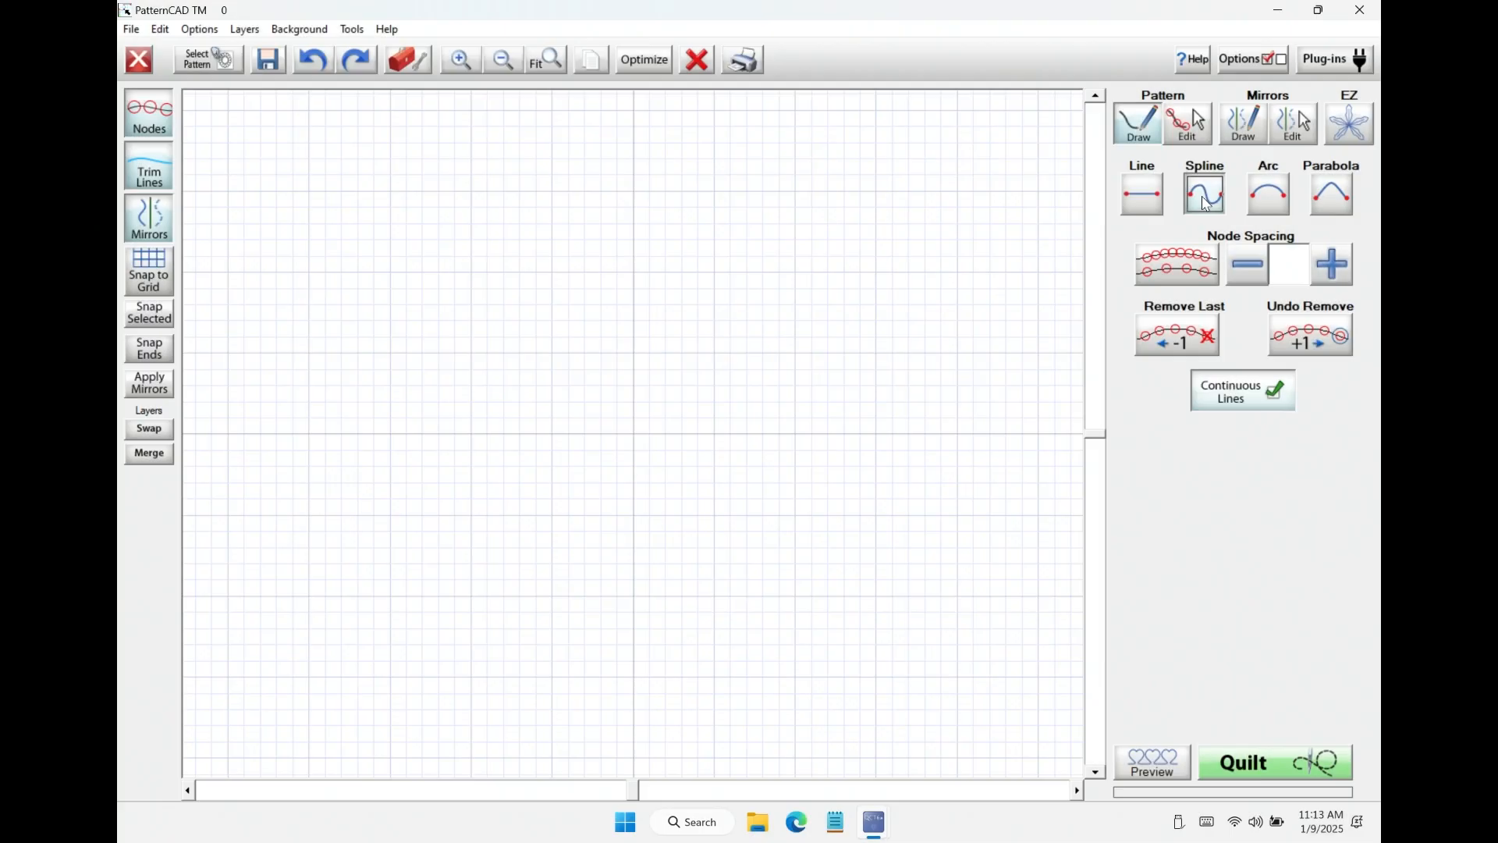
click(1151, 200)
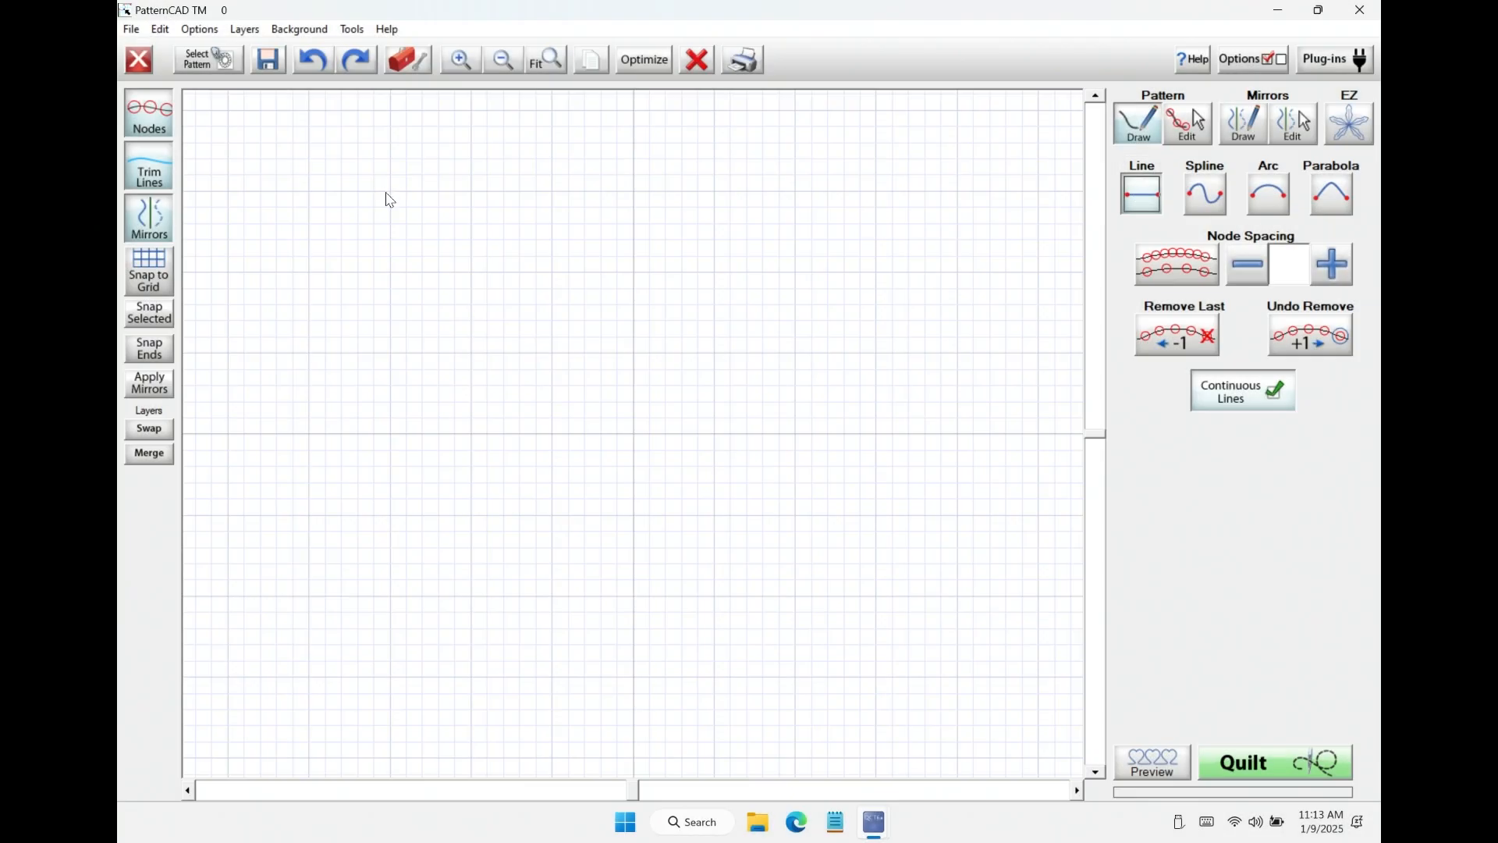
click(636, 192)
click(388, 353)
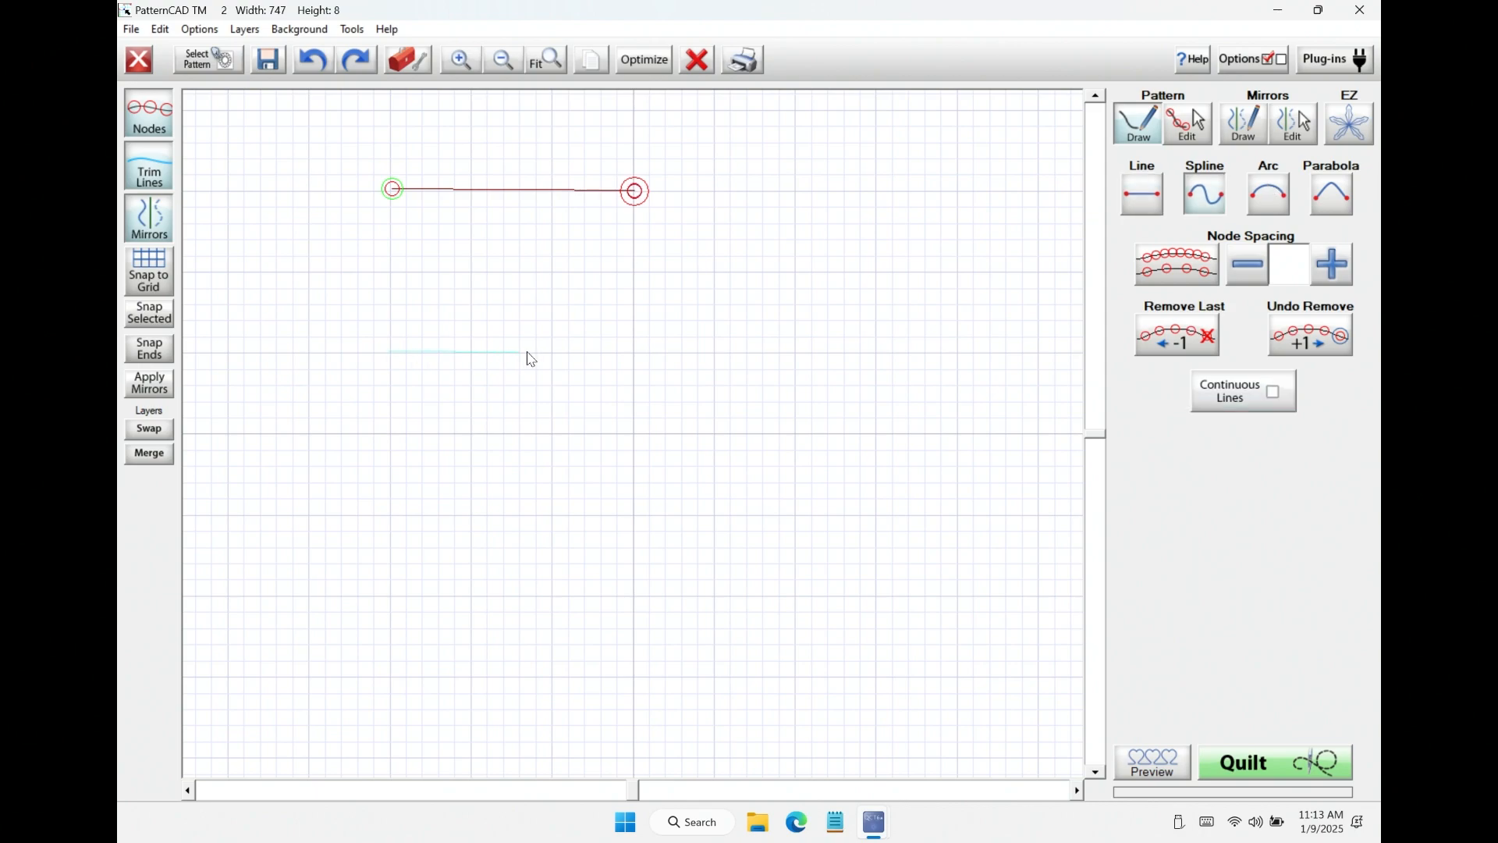
click(636, 352)
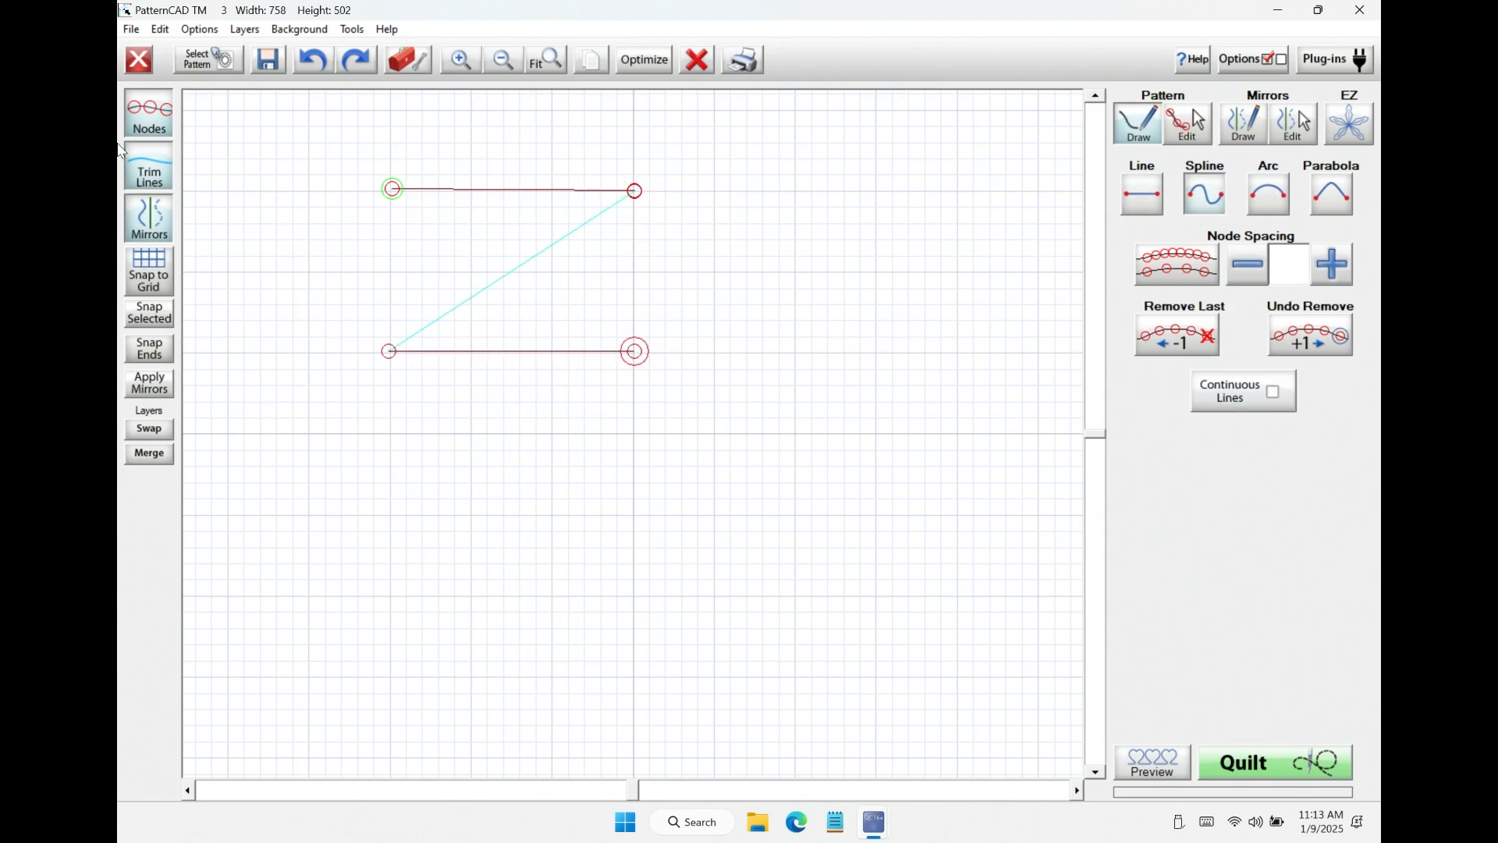
click(162, 160)
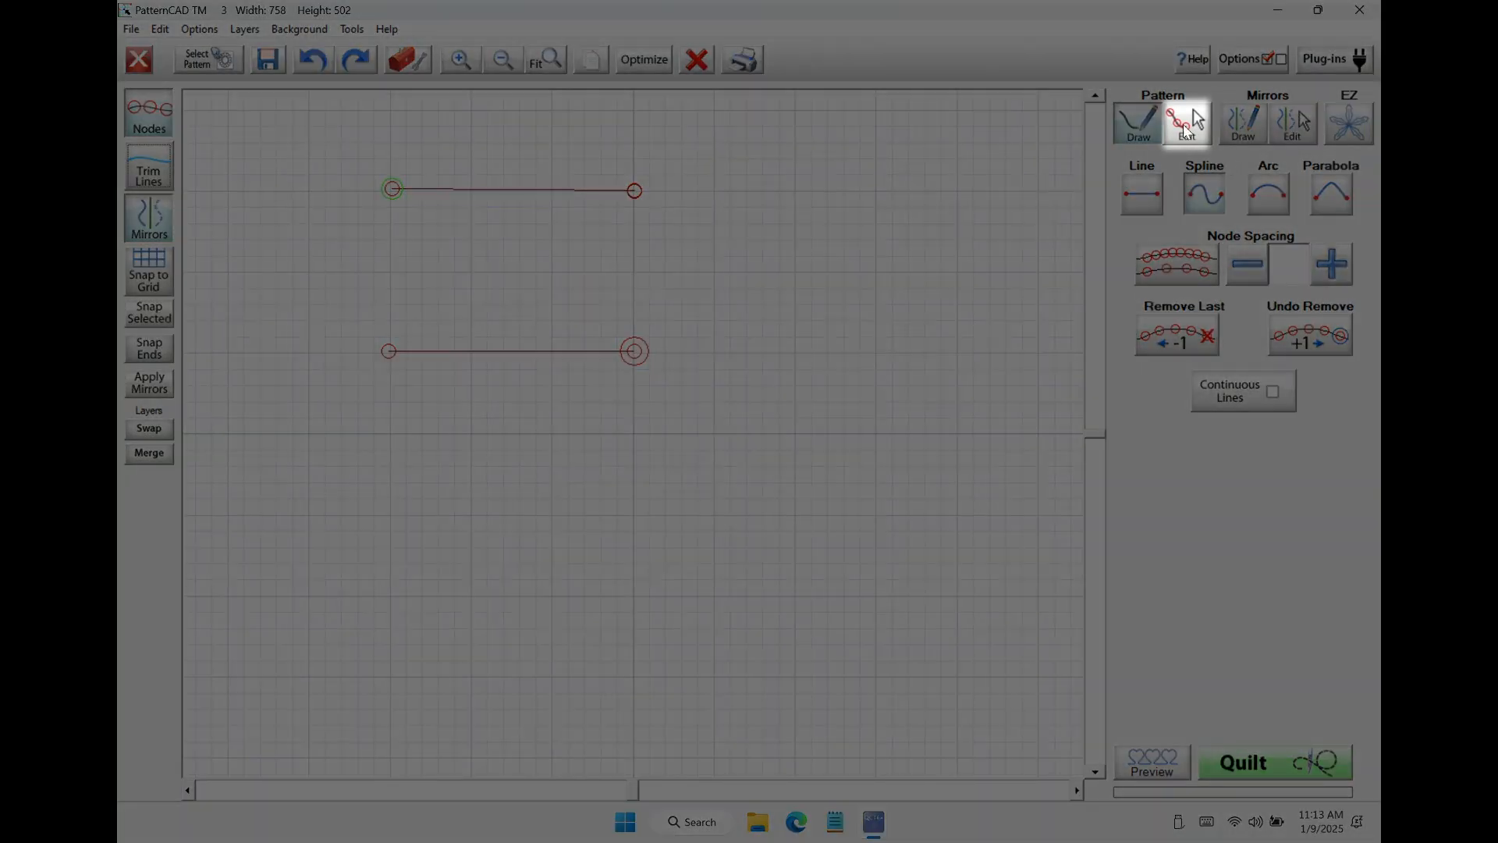
Switch to pattern editing, select the upper straight line and shift it slightly by its end node.
click(1186, 133)
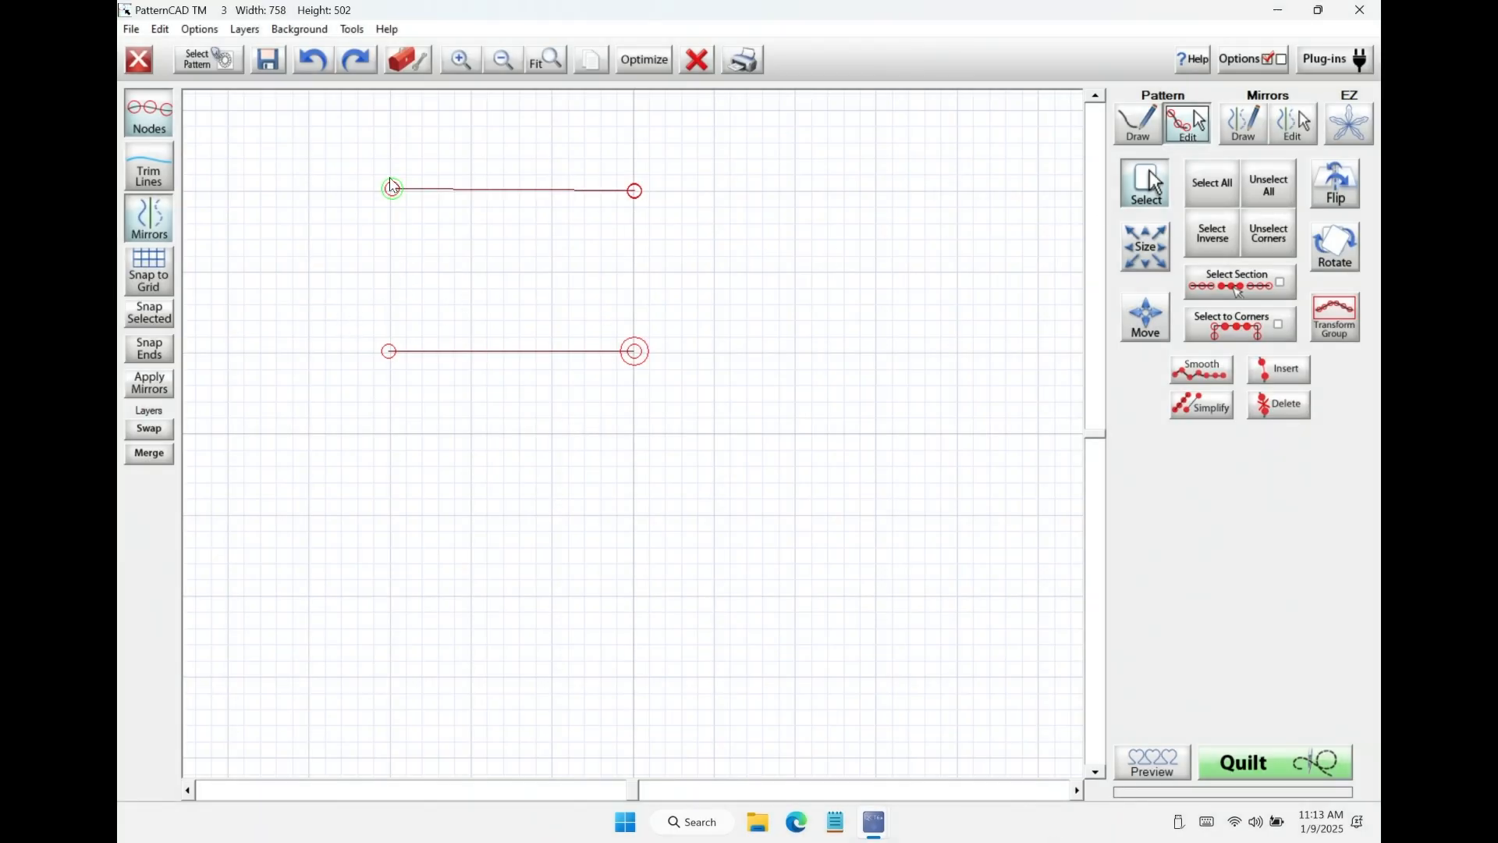
drag(372, 152, 666, 222)
mouse_move(635, 190)
mouse_down()
mouse_move(636, 224)
mouse_move(644, 163)
mouse_move(626, 191)
mouse_move(793, 184)
mouse_move(590, 209)
mouse_move(658, 181)
mouse_move(643, 195)
mouse_up()
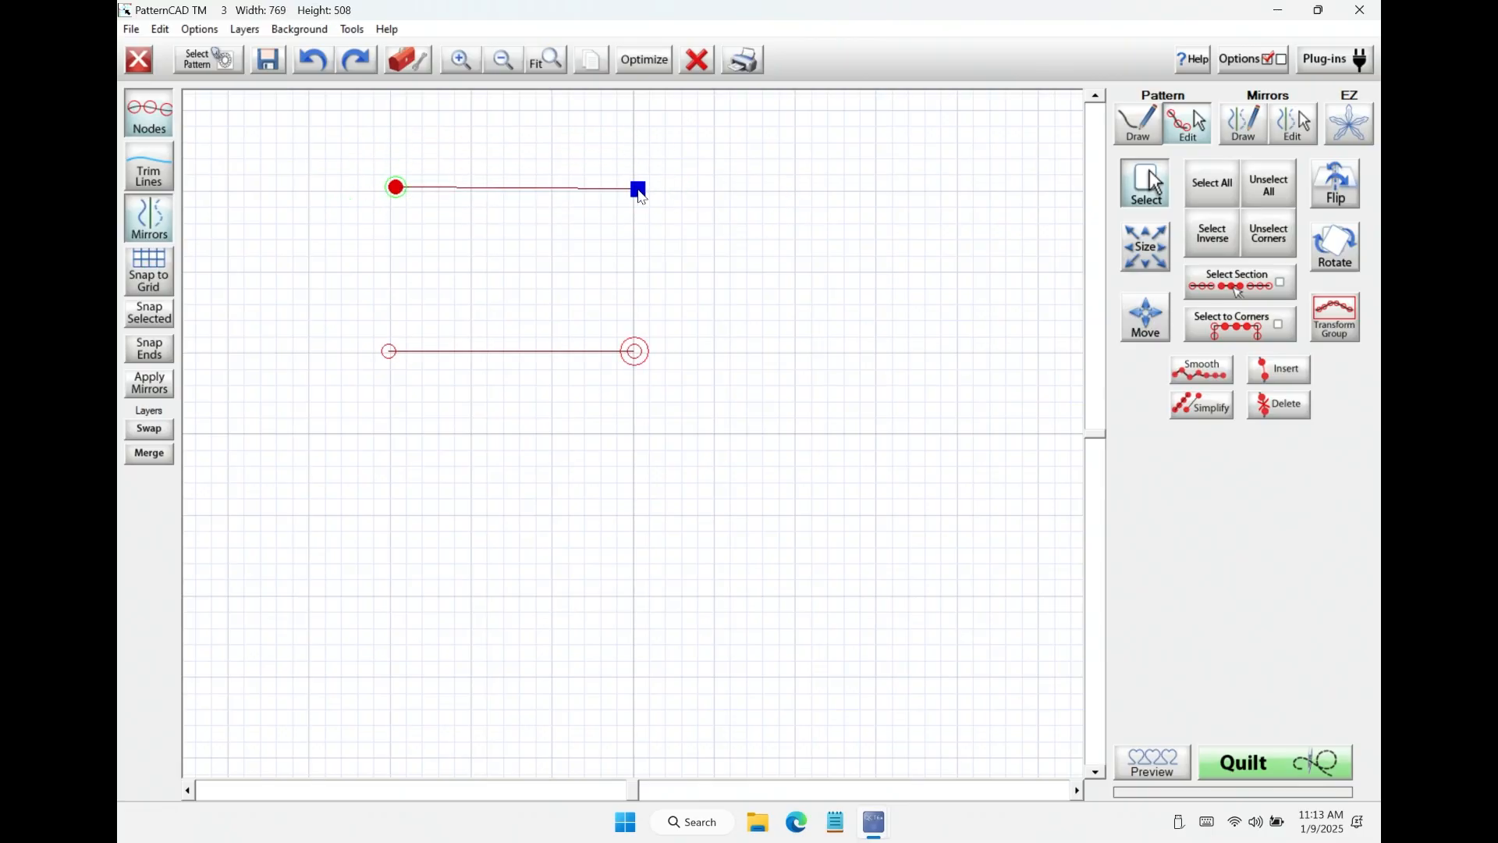
mouse_move(635, 191)
mouse_down()
mouse_move(645, 154)
mouse_move(630, 189)
mouse_up()
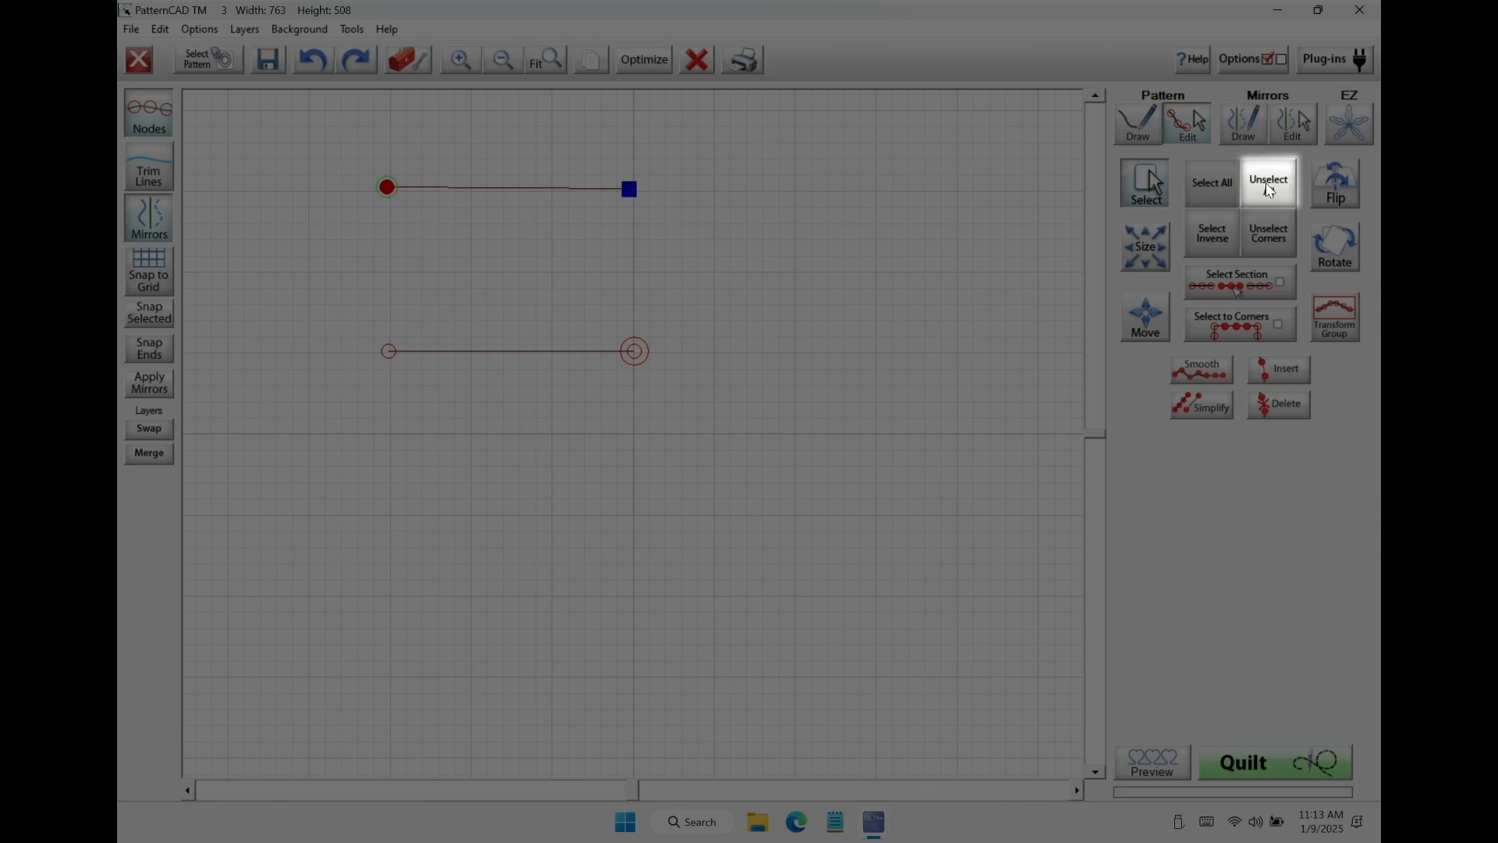
Unselect the upper line and select the whole lower spline.
click(1267, 195)
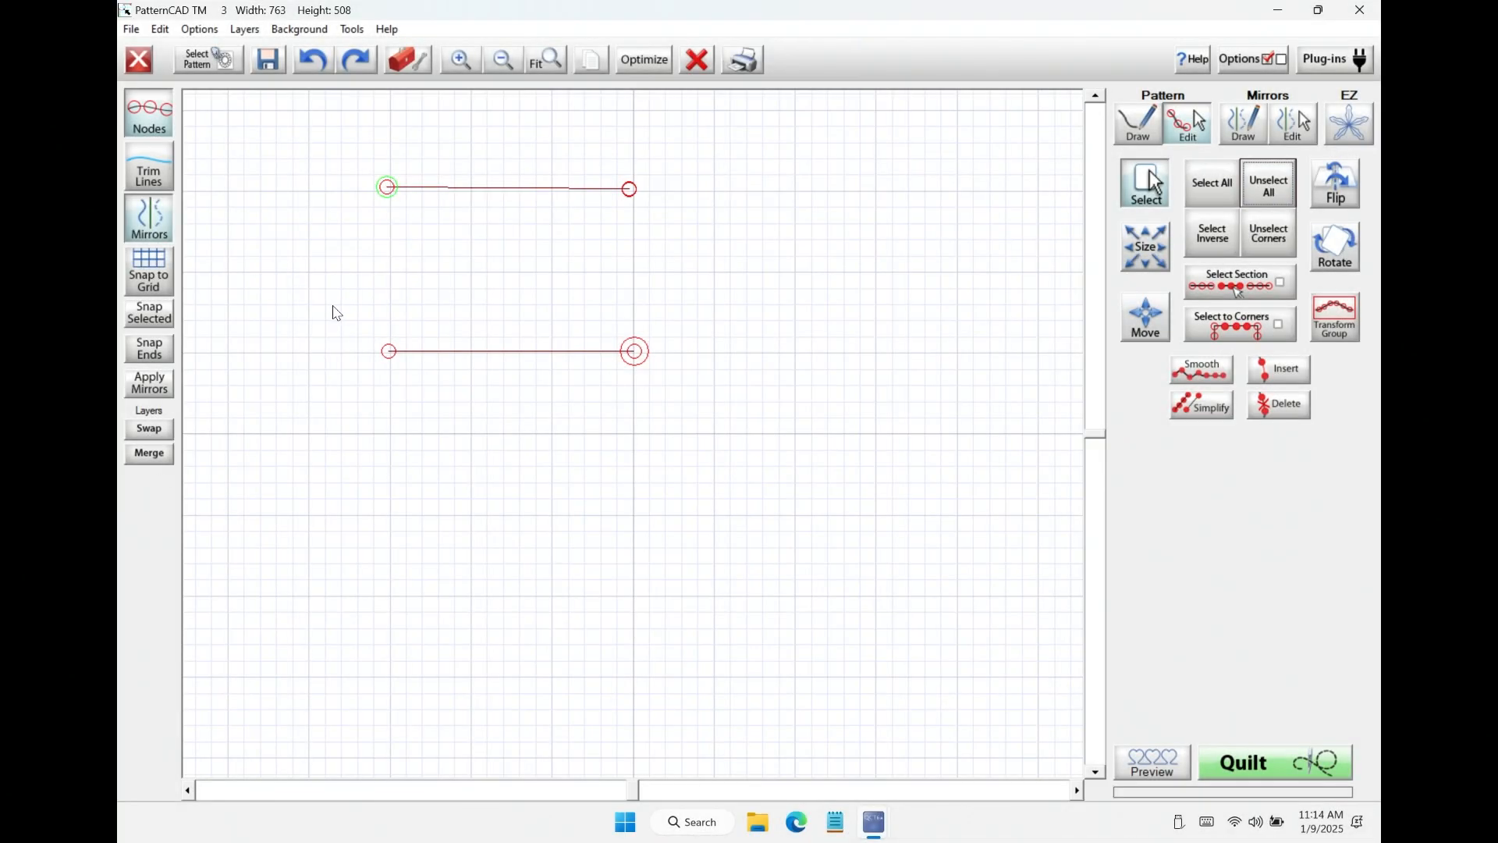
drag(364, 312, 715, 416)
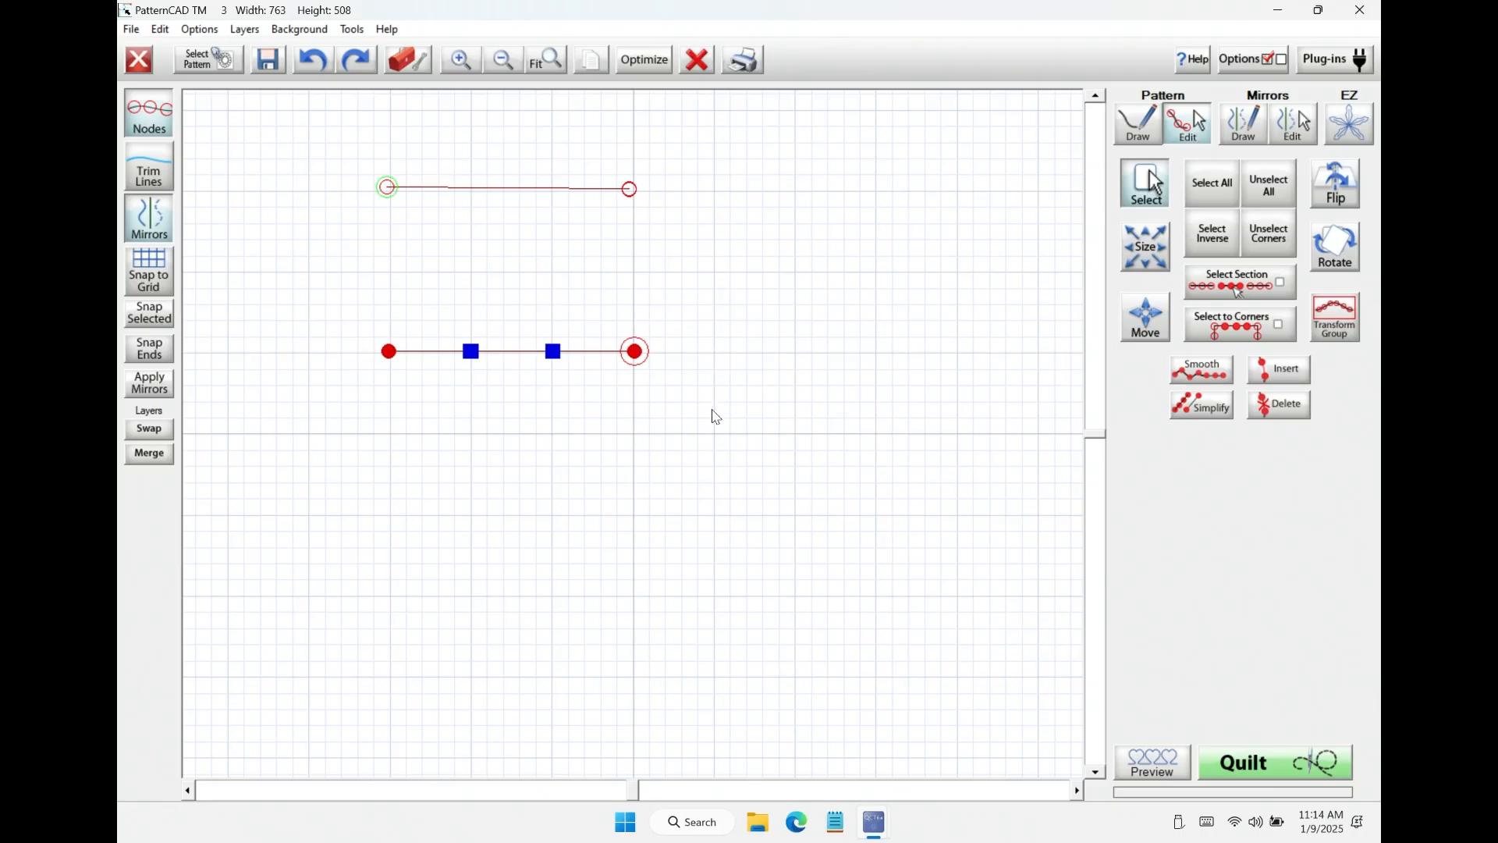
Reselect the whole spline in pattern editing and bend it upward into an asymmetric curve using its two control handles.
click(1150, 134)
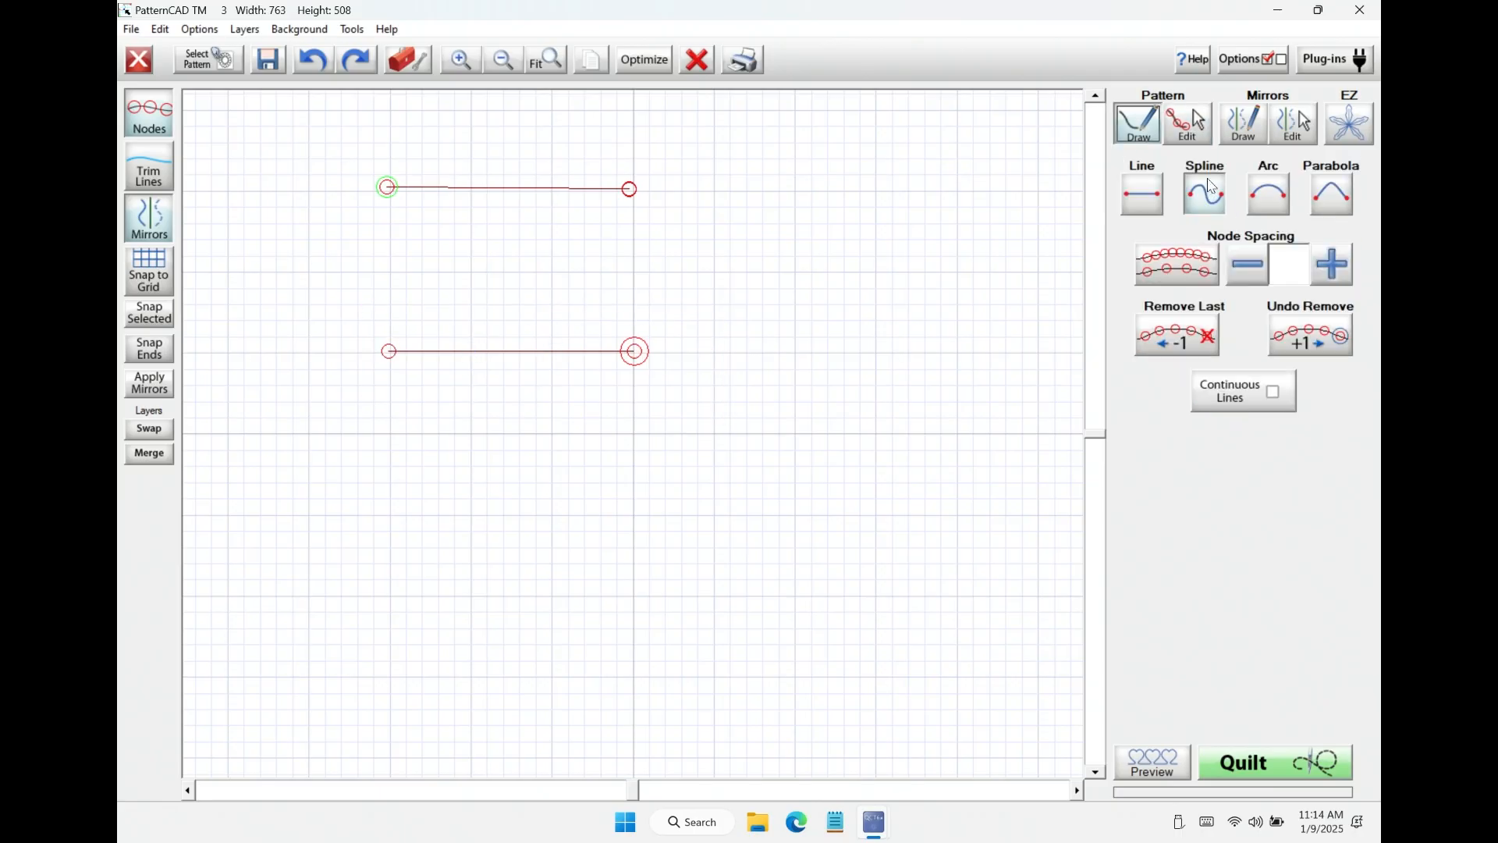
click(1199, 119)
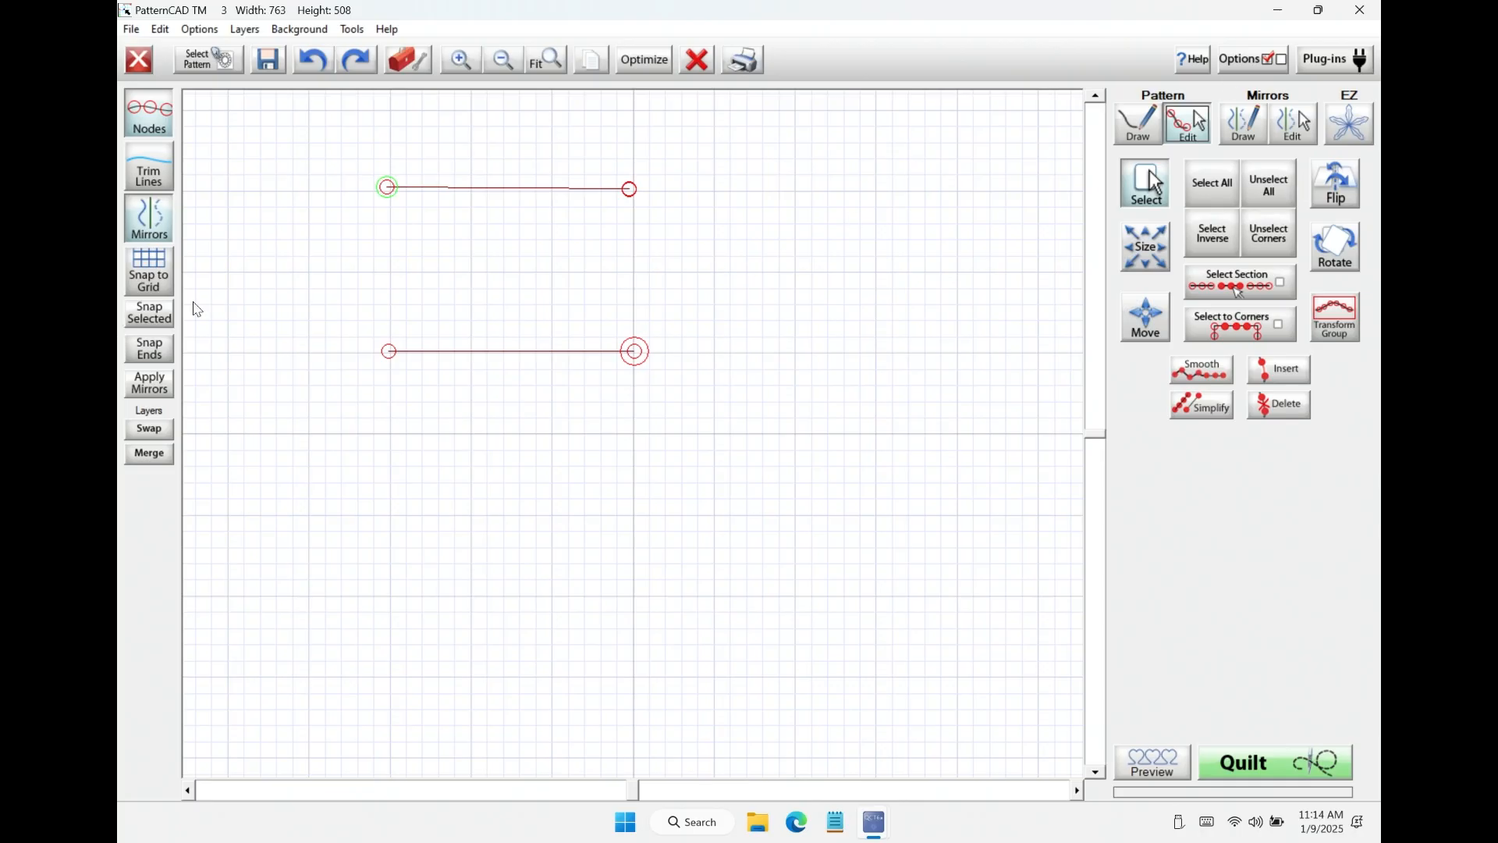
drag(312, 302, 729, 419)
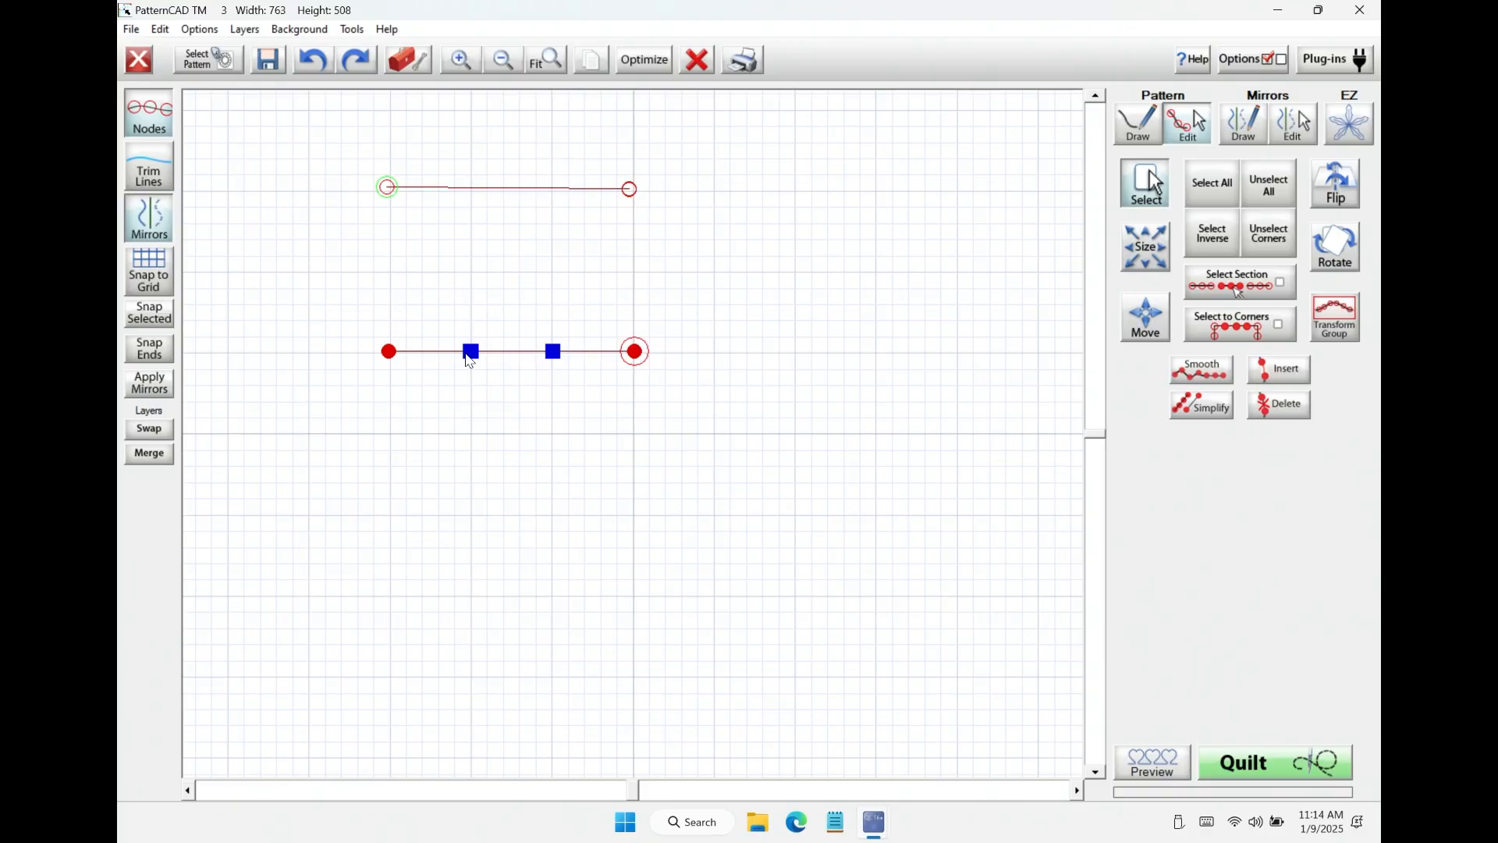
drag(469, 359, 614, 281)
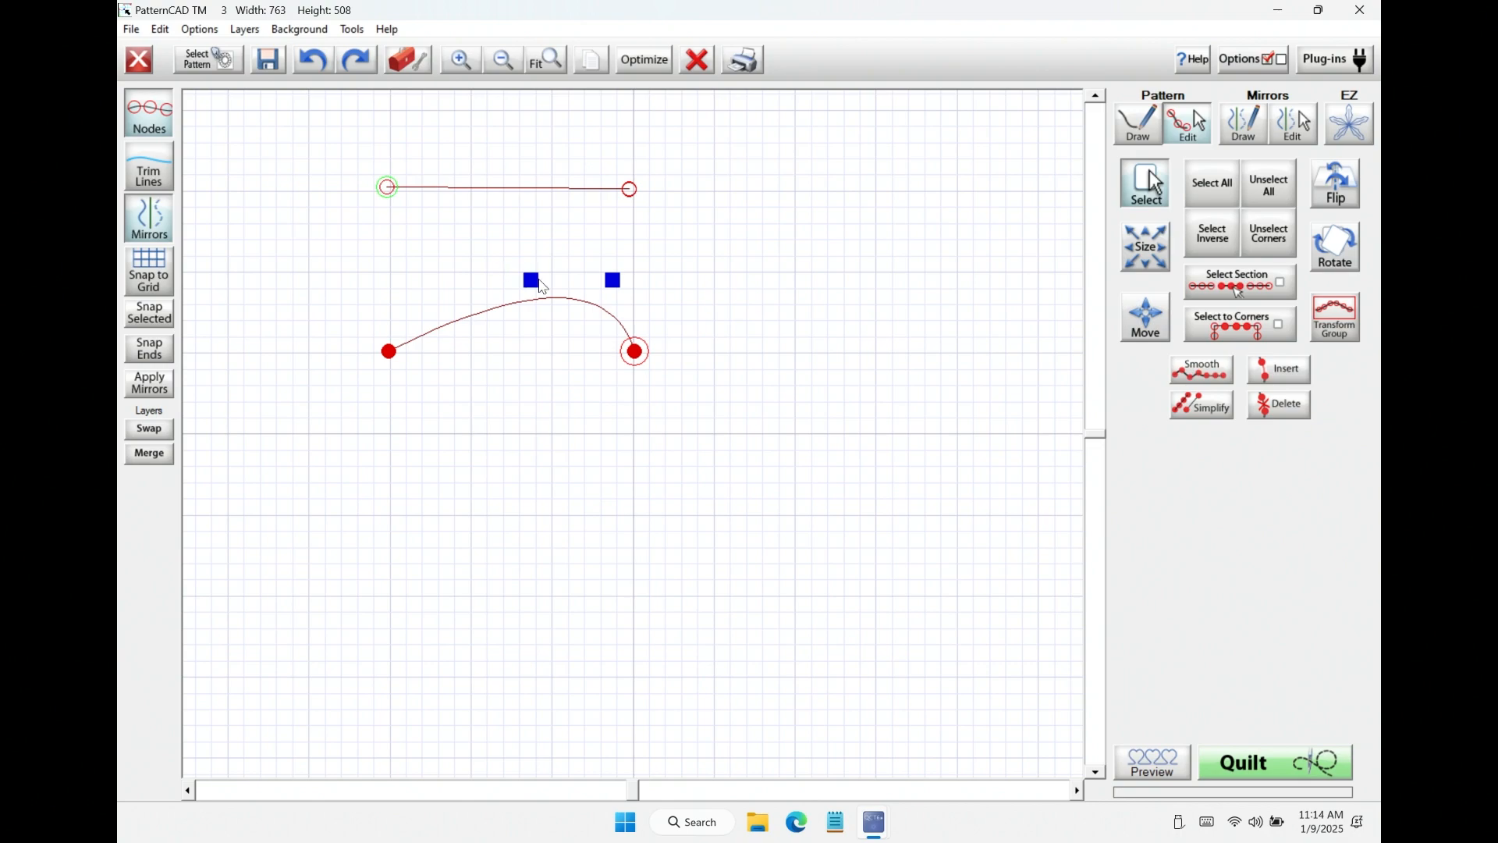
drag(531, 279, 434, 265)
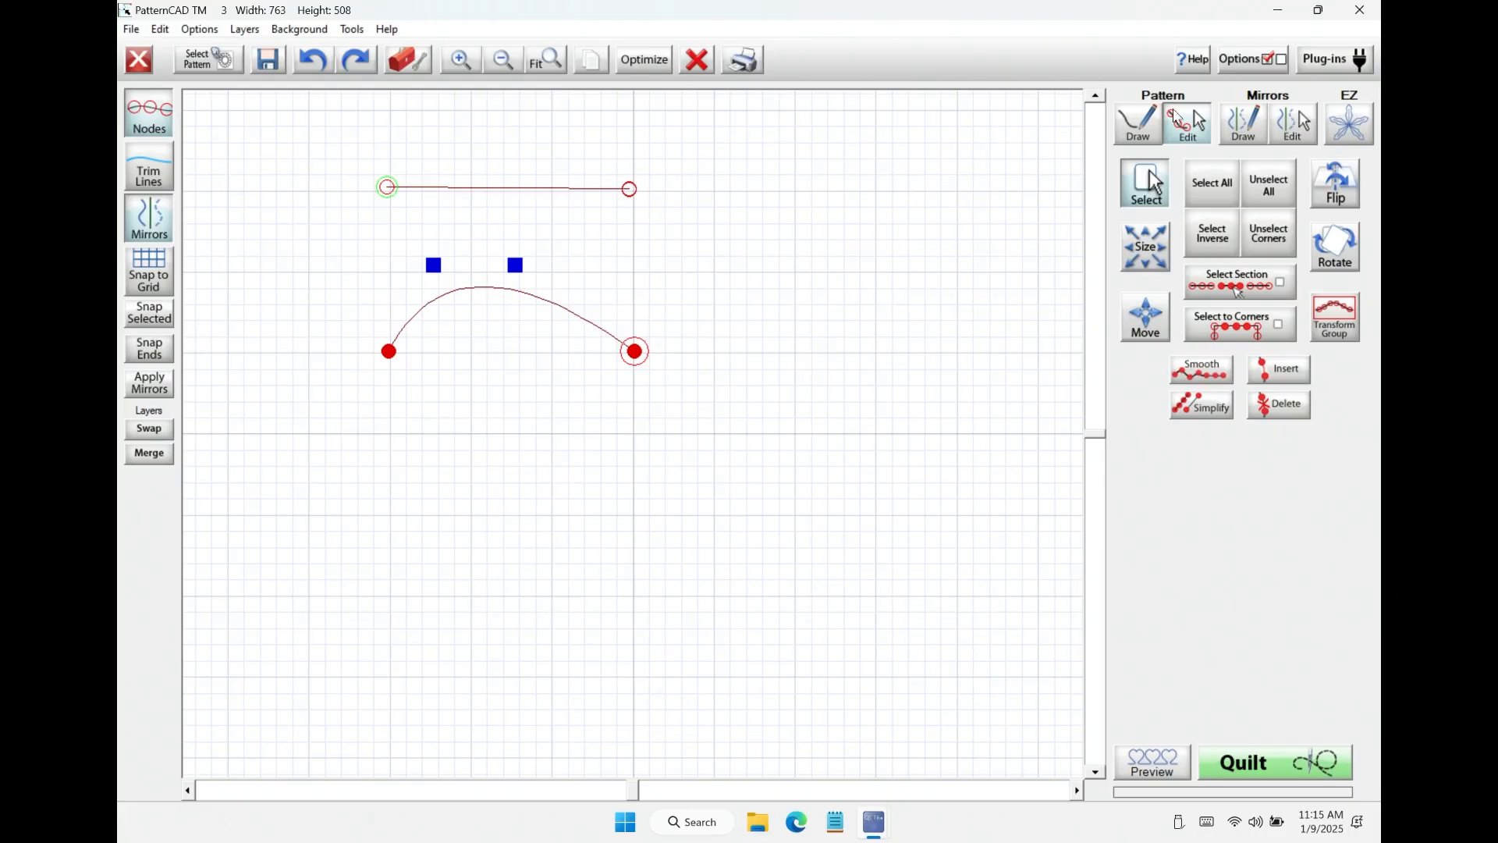
Draw a horizontal arc segment of the same width about 500 below the spline's end nodes.
click(1140, 129)
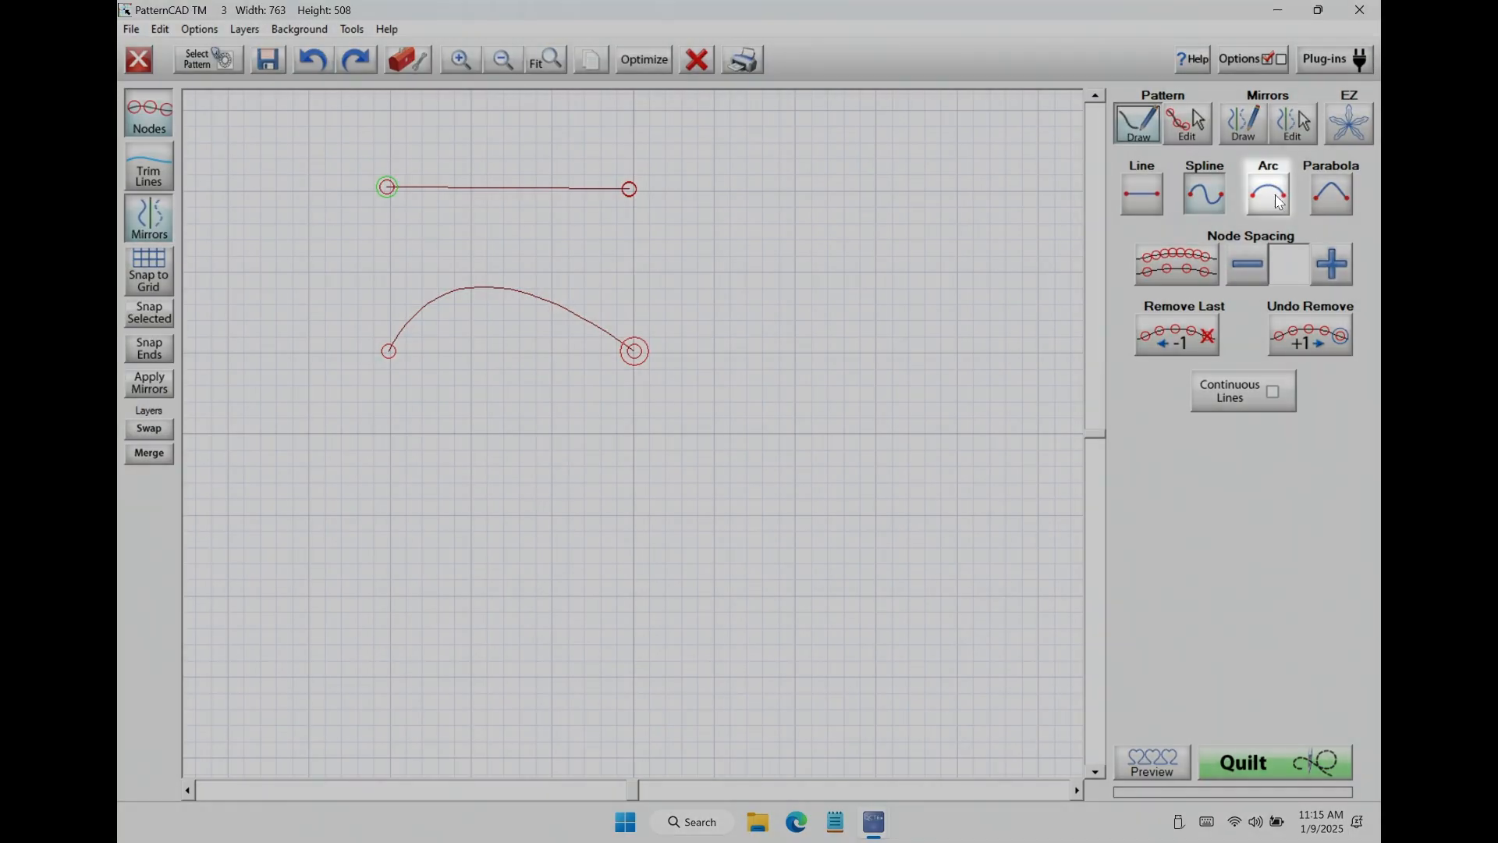
click(1278, 199)
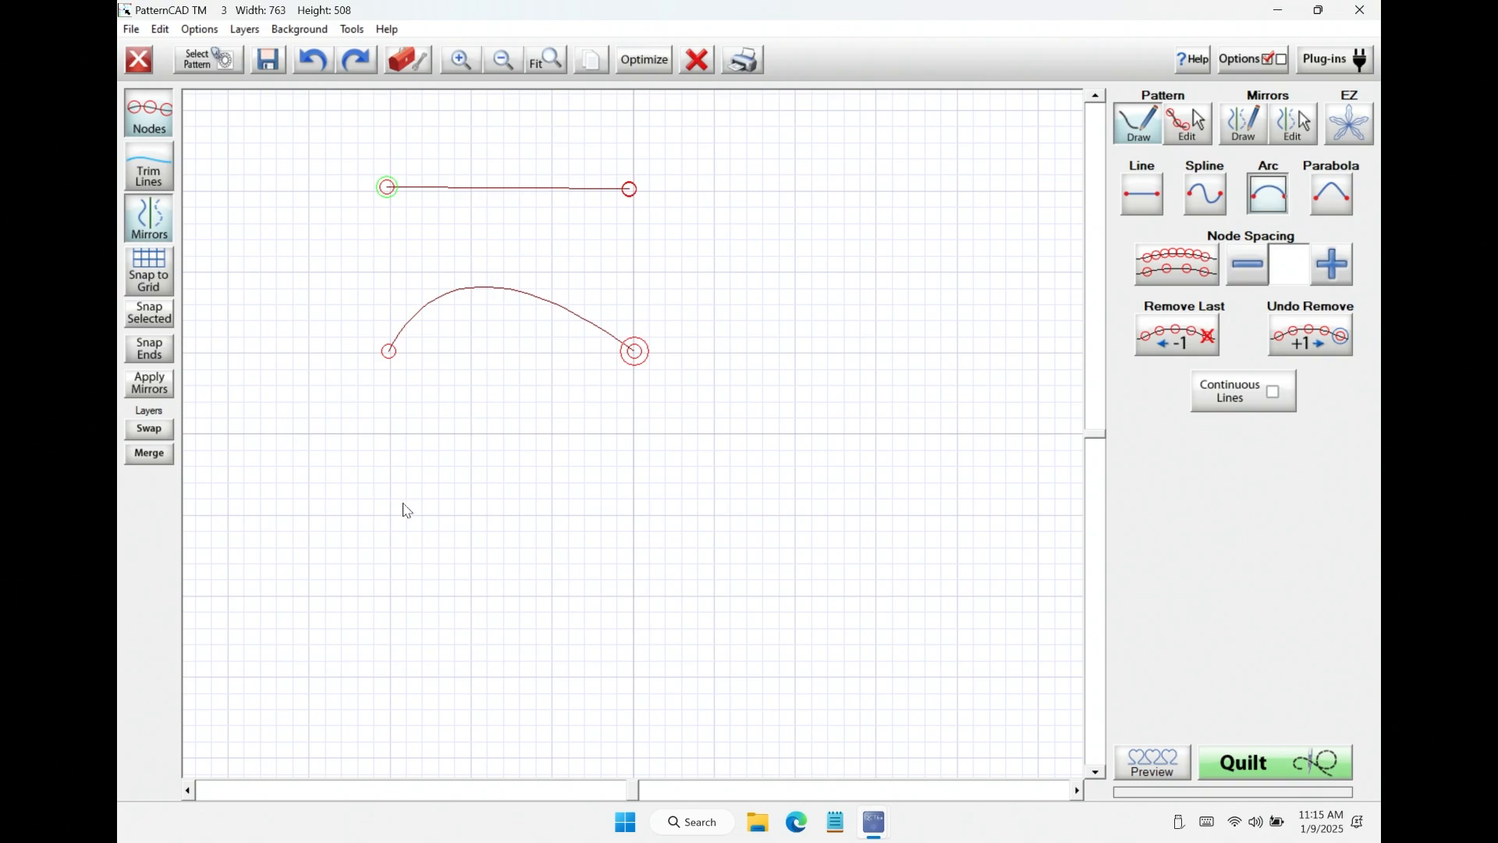
drag(390, 516, 635, 517)
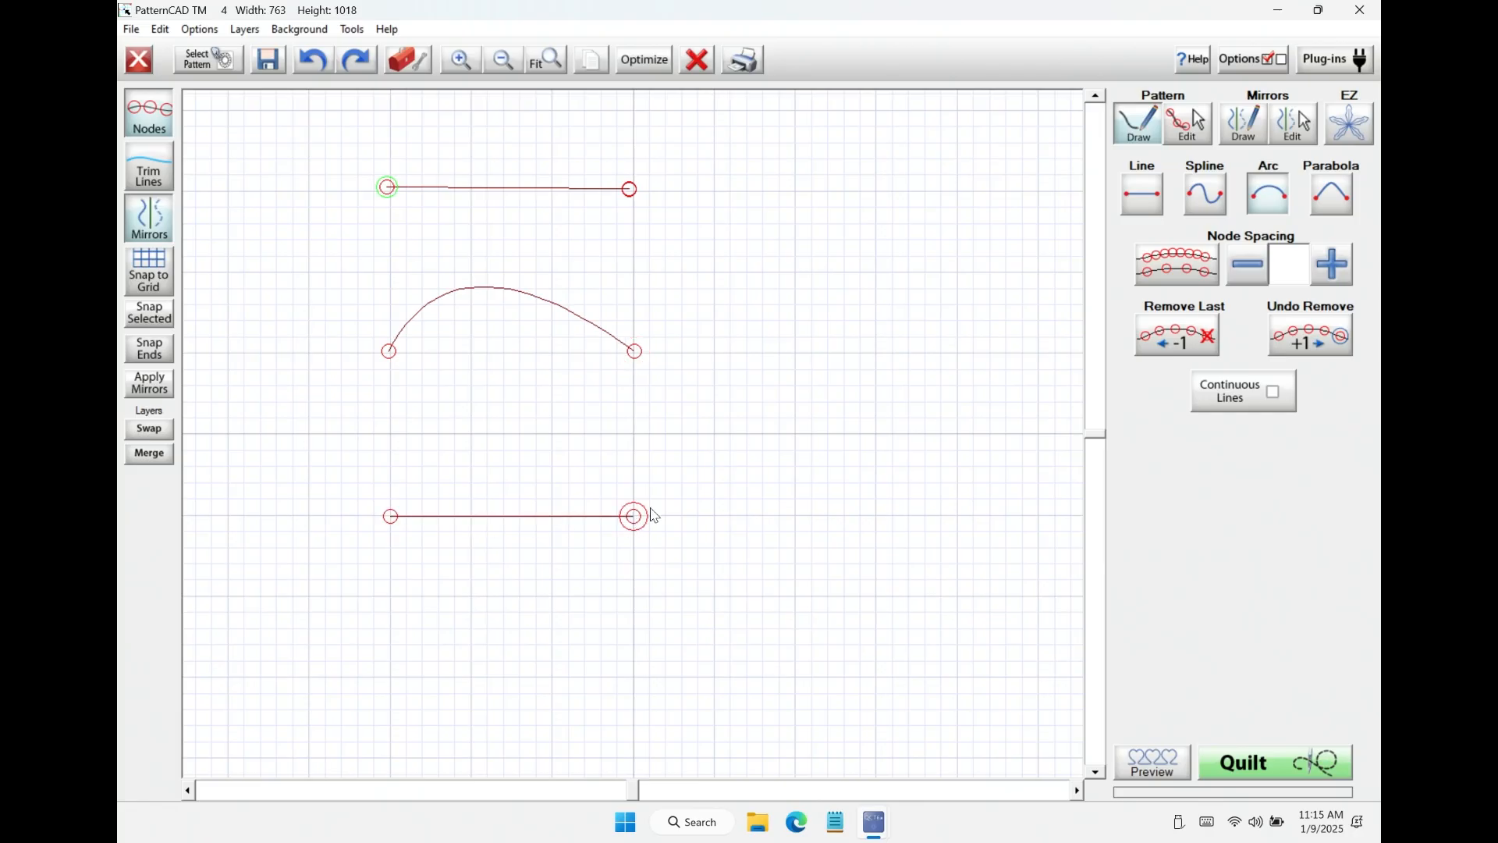
Select the new arc in pattern editing and bow it gently upward with its middle control handle.
click(1192, 125)
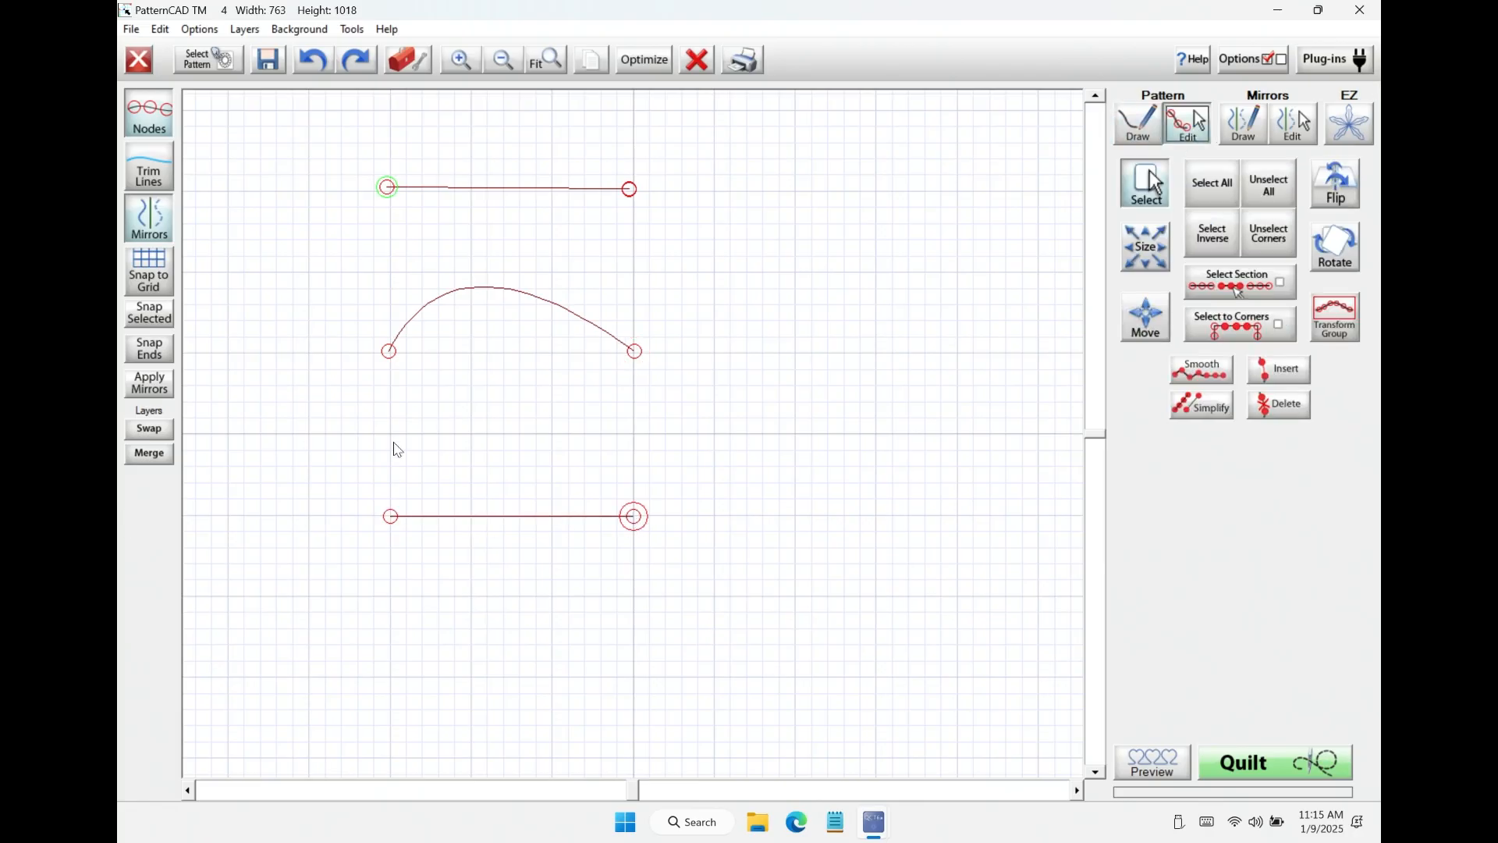
drag(355, 462, 688, 599)
drag(513, 521, 508, 556)
drag(502, 742, 462, 473)
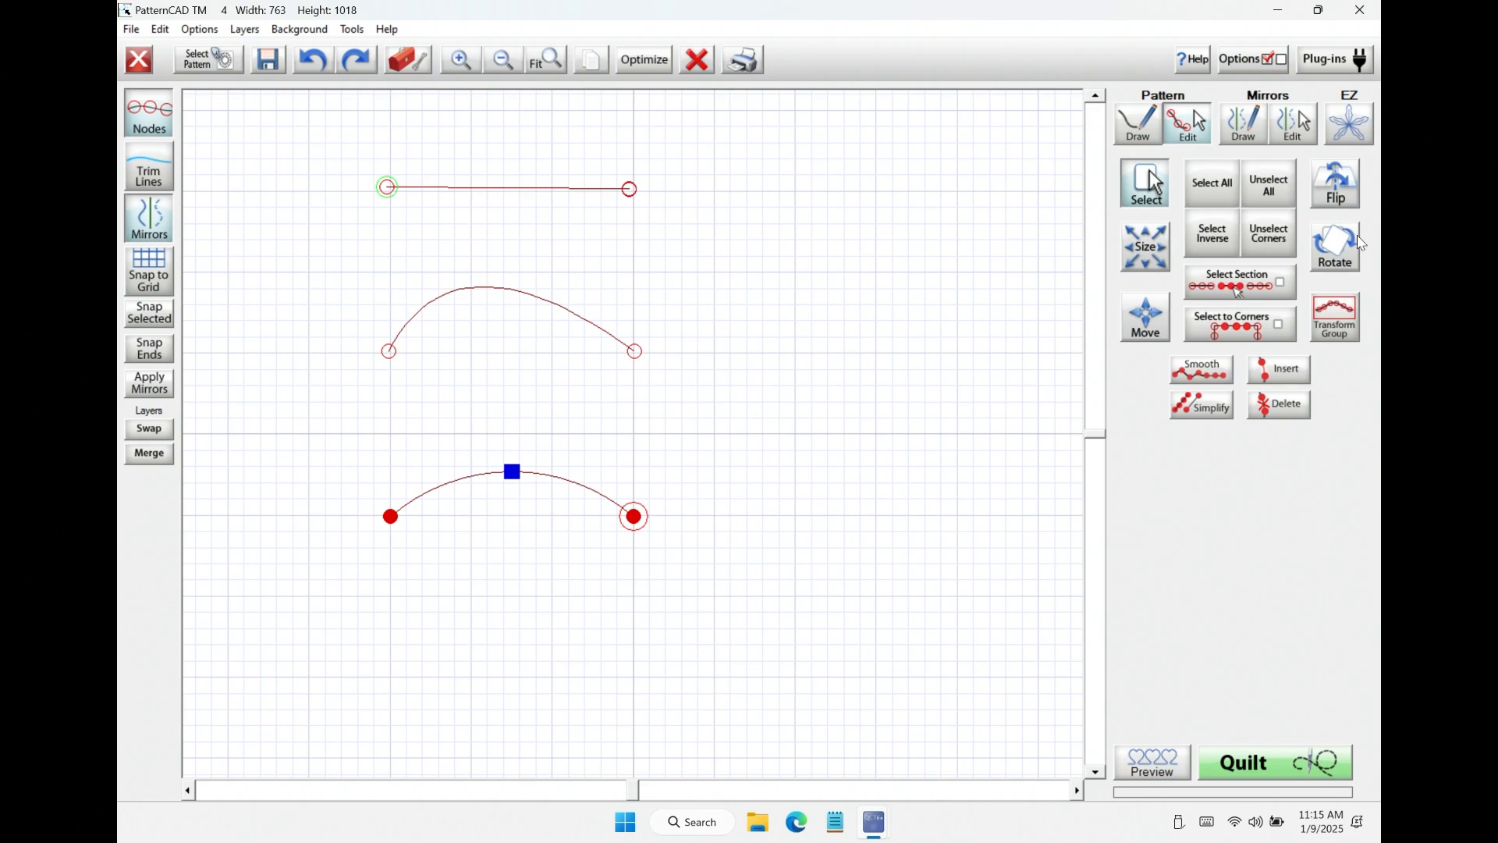
Unselect the arc, select the spline, flatten it slightly with its control handles, and unselect everything.
click(1277, 203)
drag(311, 218, 692, 439)
mouse_move(515, 266)
mouse_down()
mouse_move(616, 304)
mouse_move(559, 250)
mouse_move(405, 294)
mouse_move(513, 245)
mouse_move(606, 291)
mouse_move(525, 278)
mouse_up()
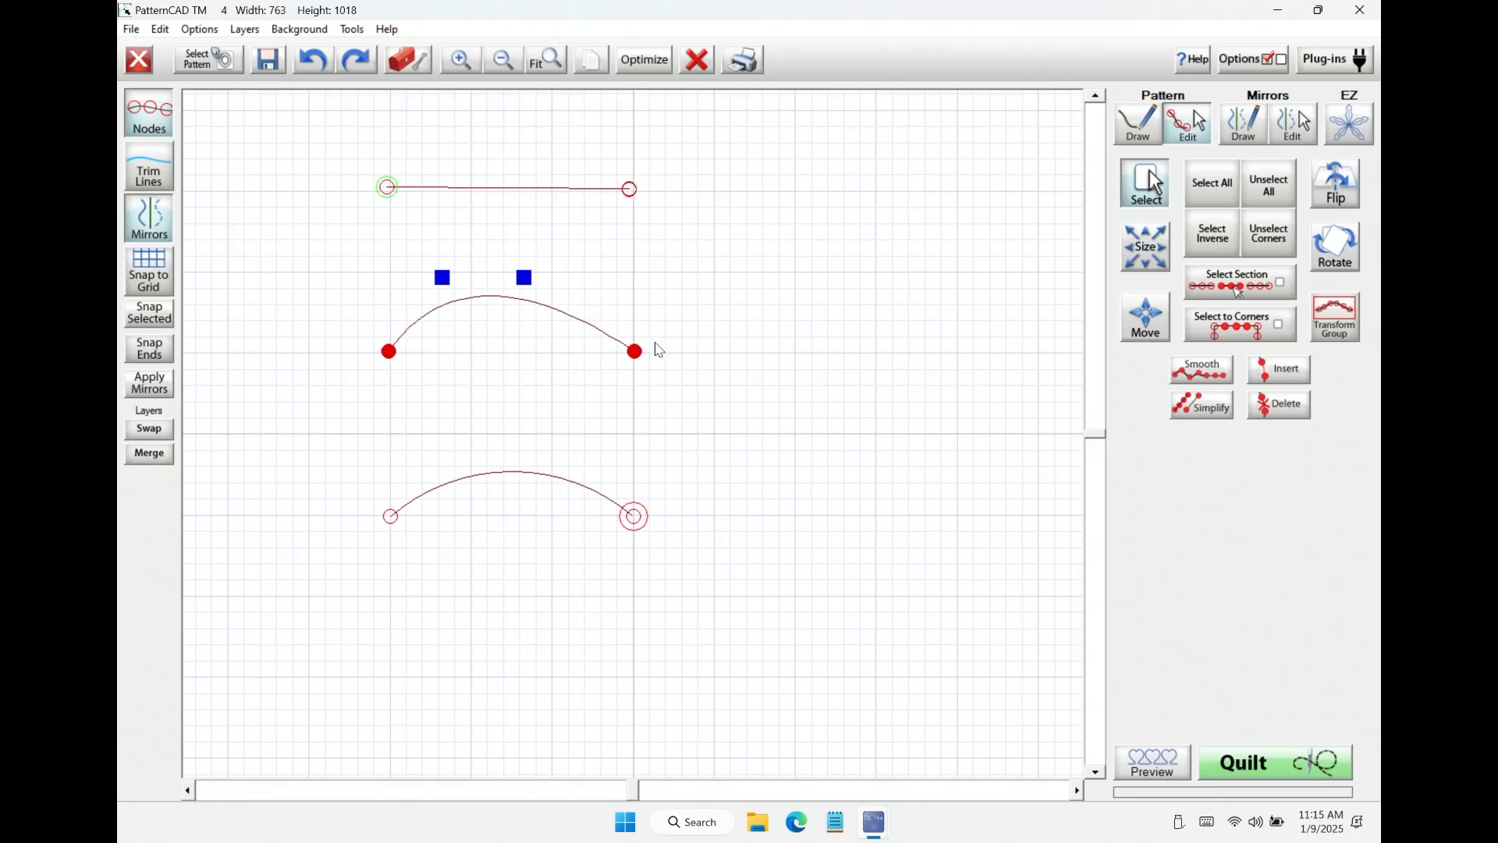
click(1269, 192)
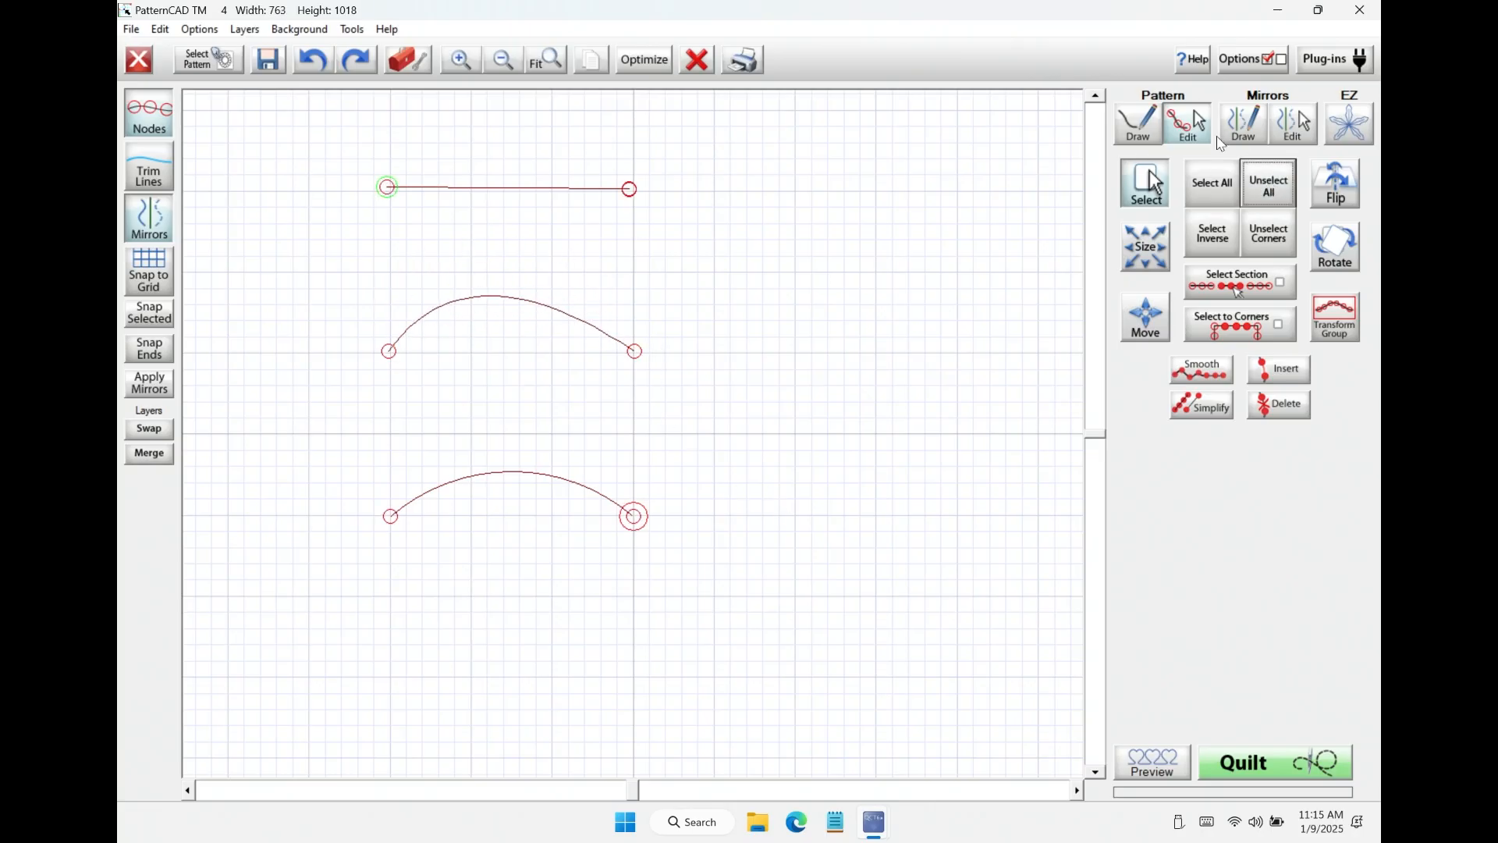
Draw a horizontal parabola segment of the same width about 500 below the arc.
click(1137, 124)
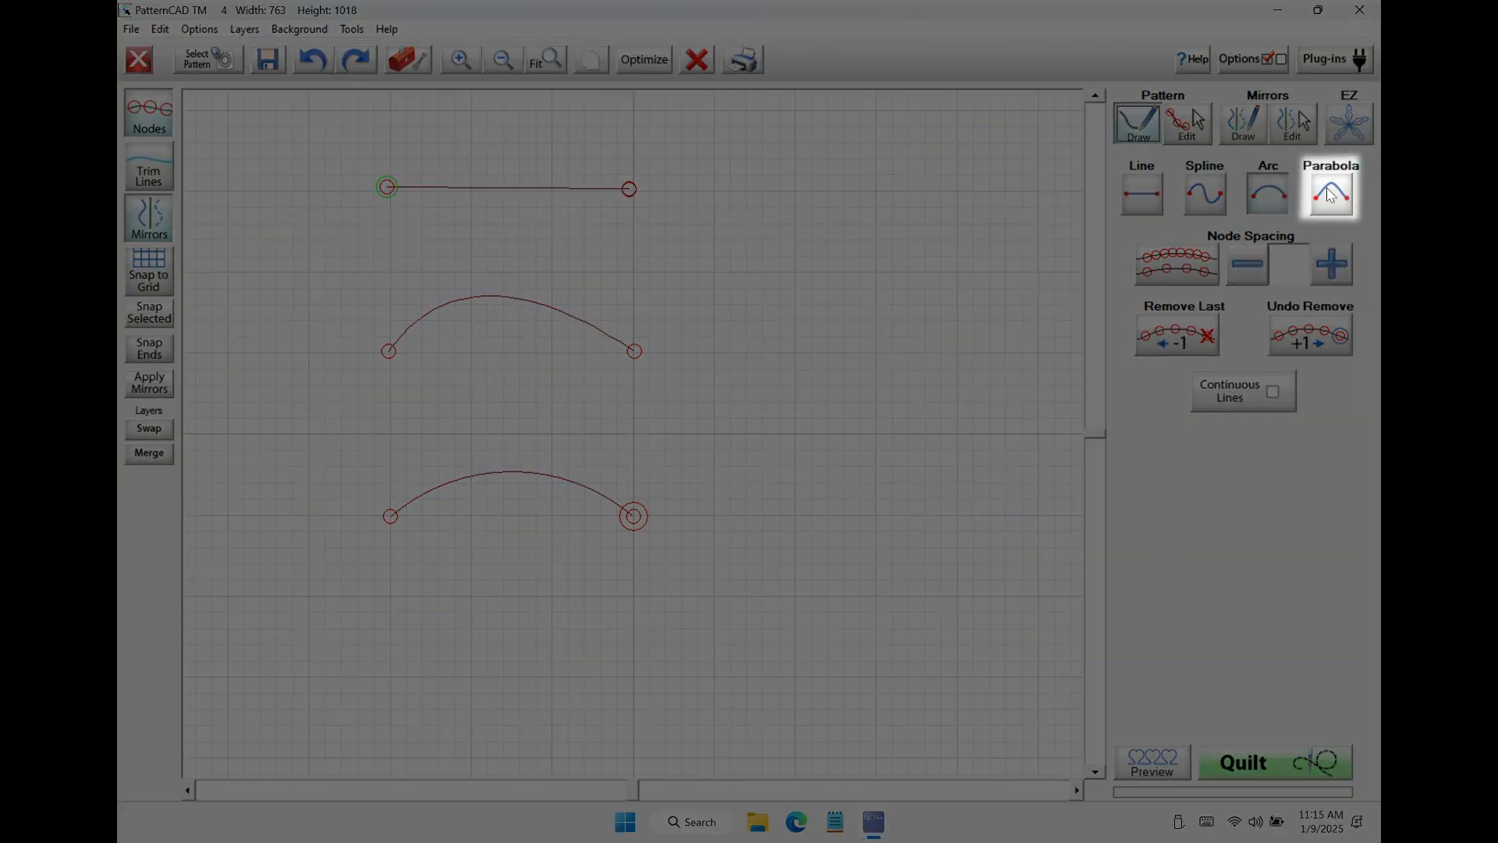
click(1331, 195)
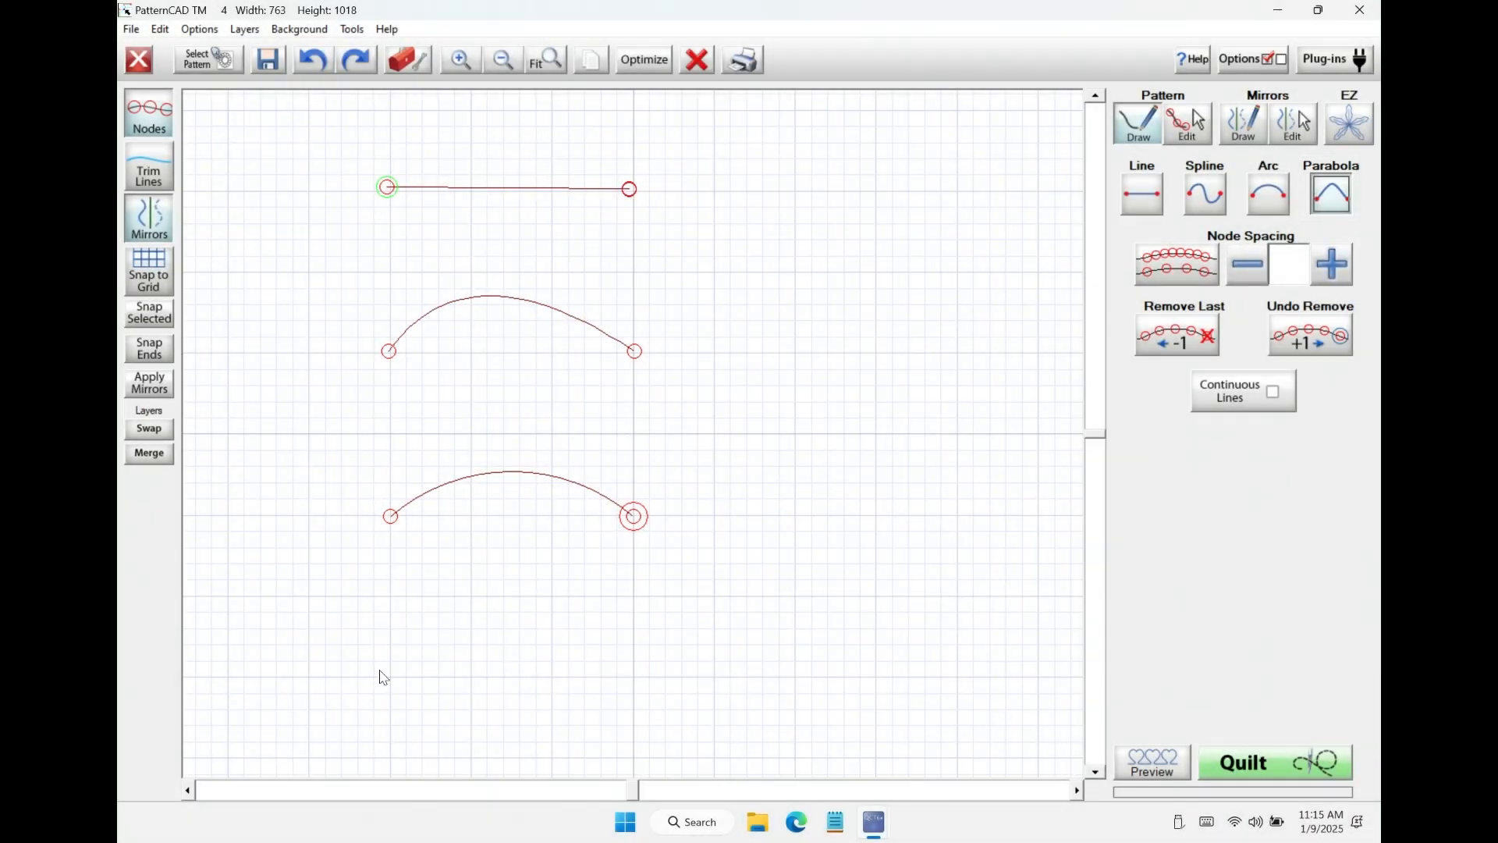
mouse_move(389, 678)
mouse_down()
mouse_move(660, 681)
mouse_move(634, 678)
mouse_up()
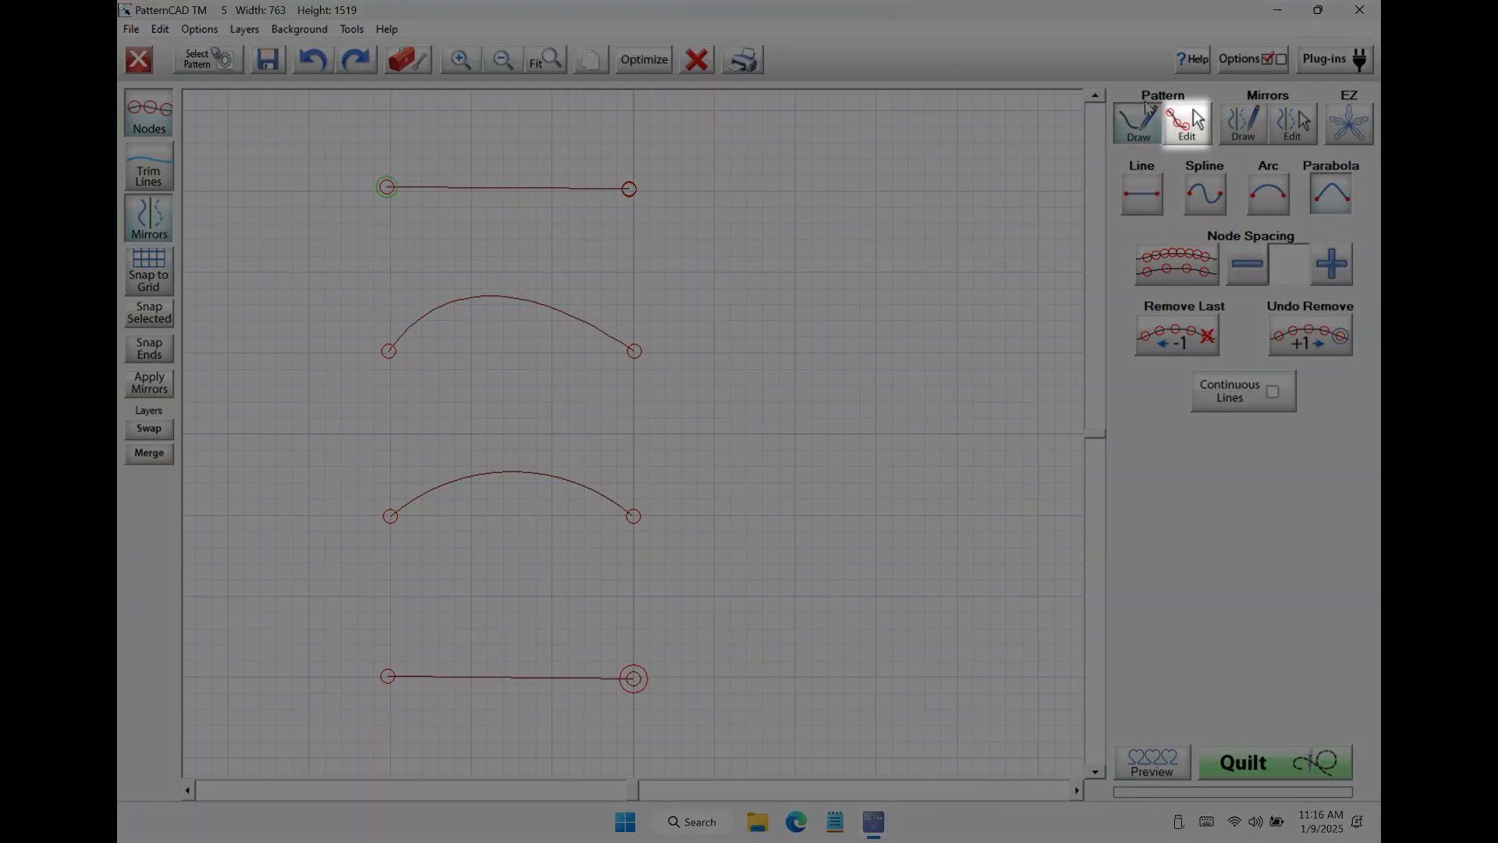
Select the parabola in pattern editing and raise its control handle until it forms a tall, narrow peak just below the arc.
click(1192, 121)
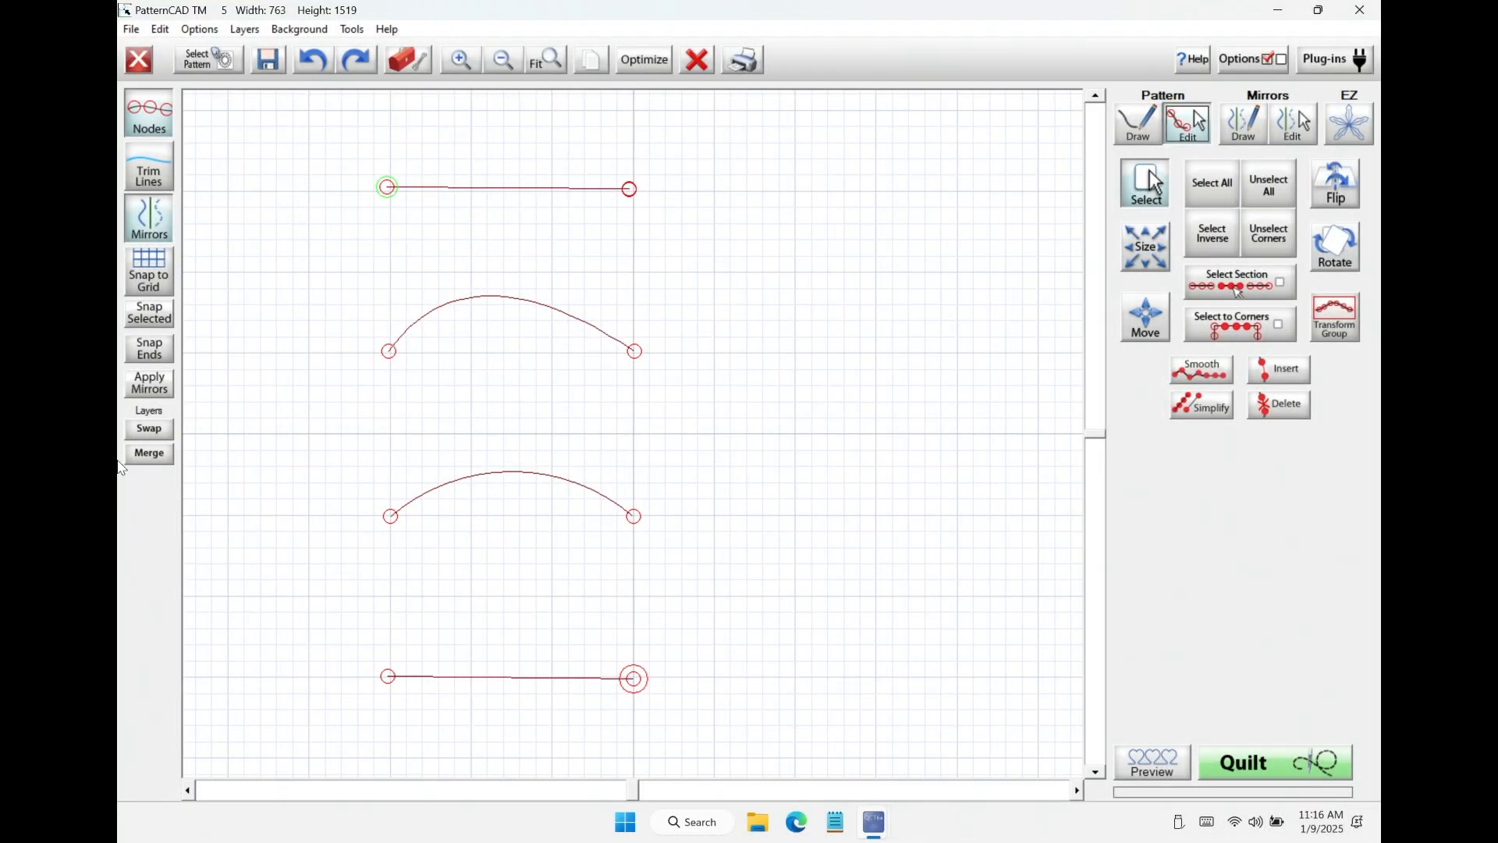
drag(352, 642, 717, 738)
drag(516, 687, 523, 480)
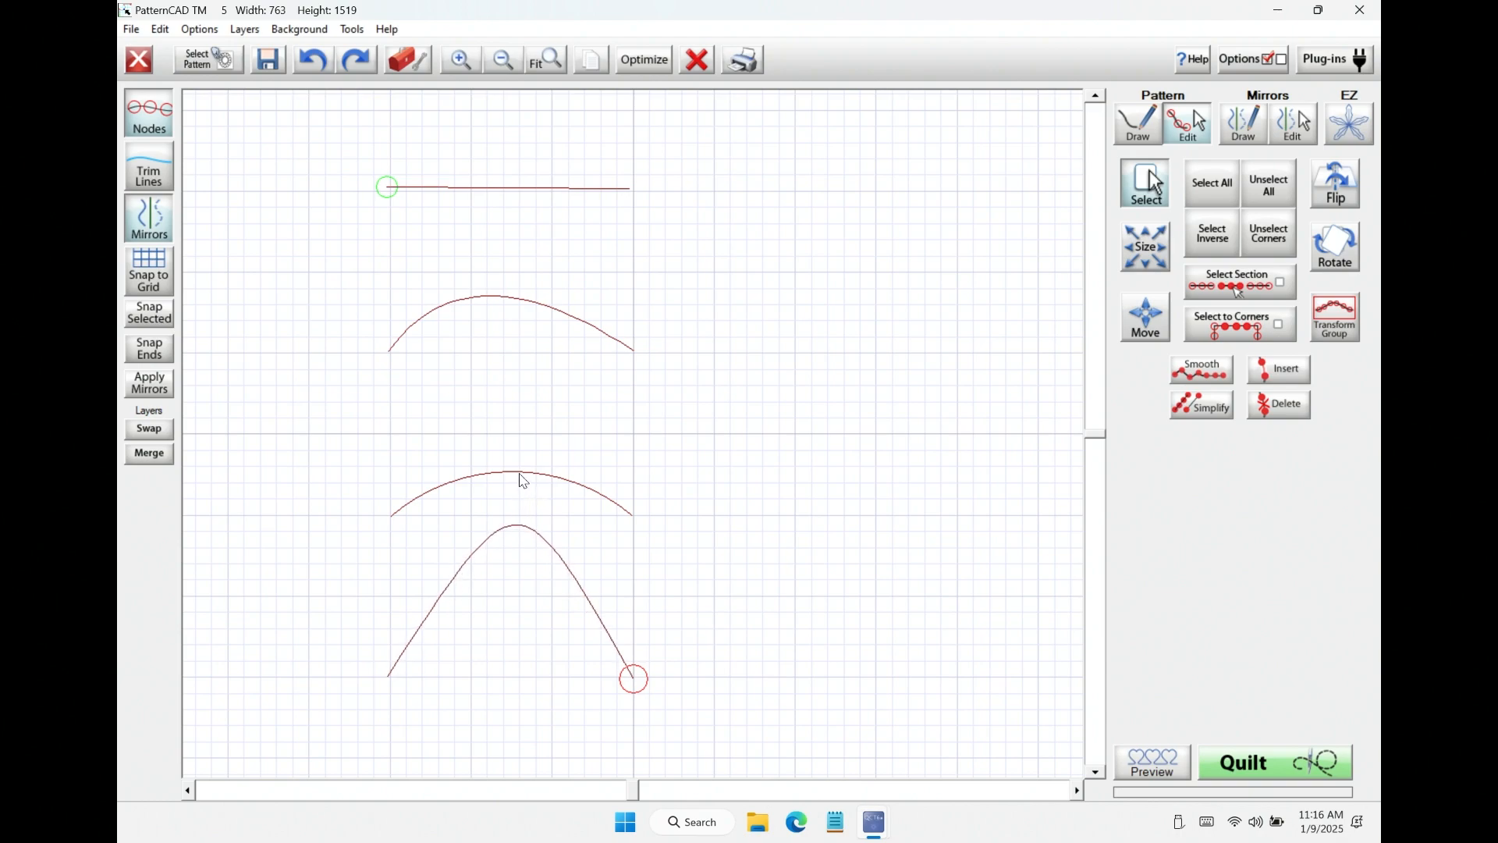
click(523, 481)
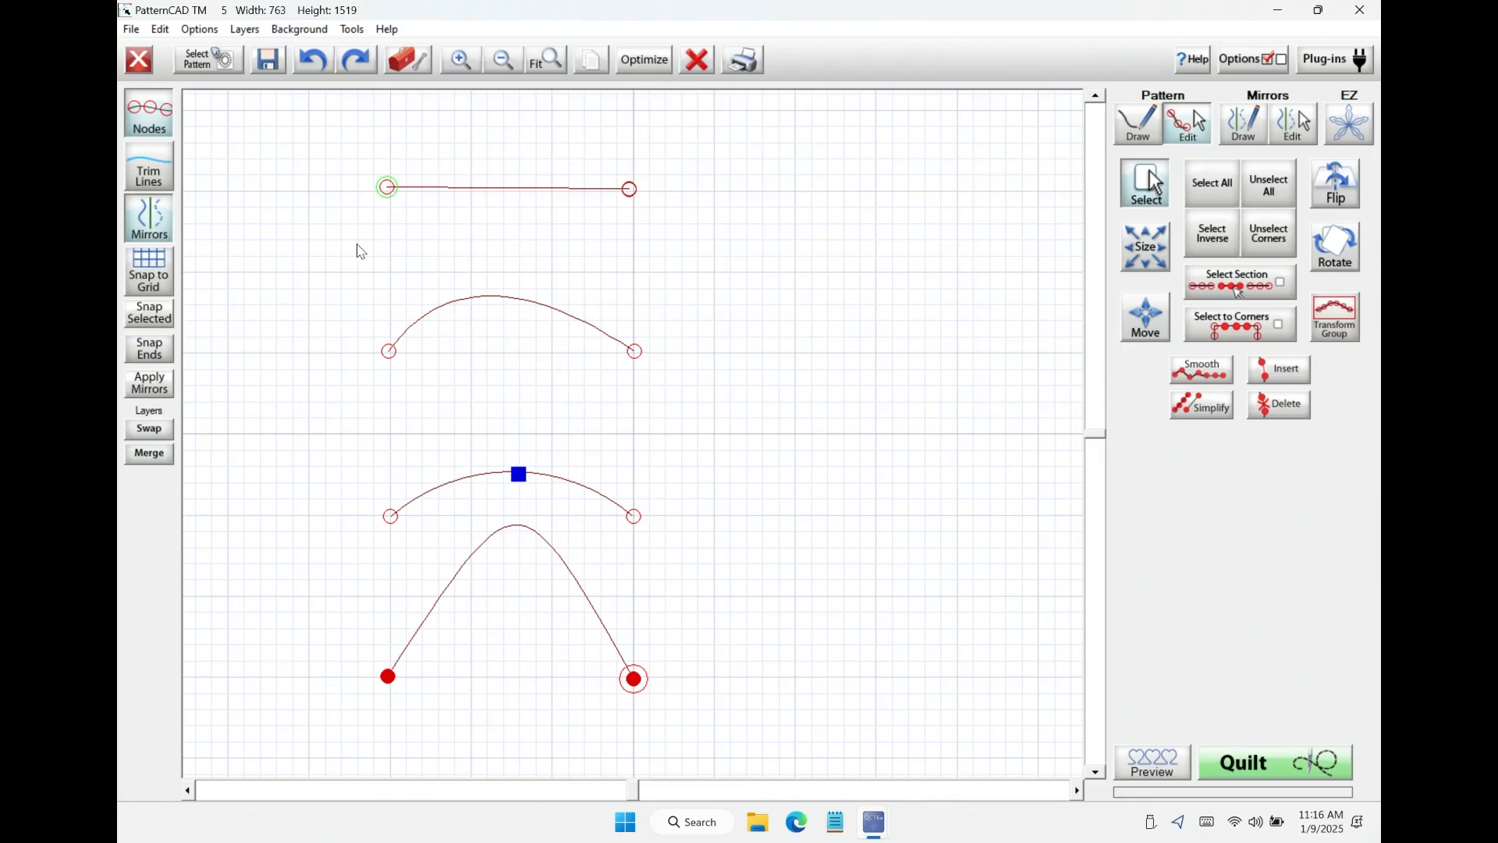
Clear the pattern and draw the cursive word "Love" freehand with the Line tool at node spacing 1, about 2435 wide and 1345 high.
click(700, 62)
click(1137, 129)
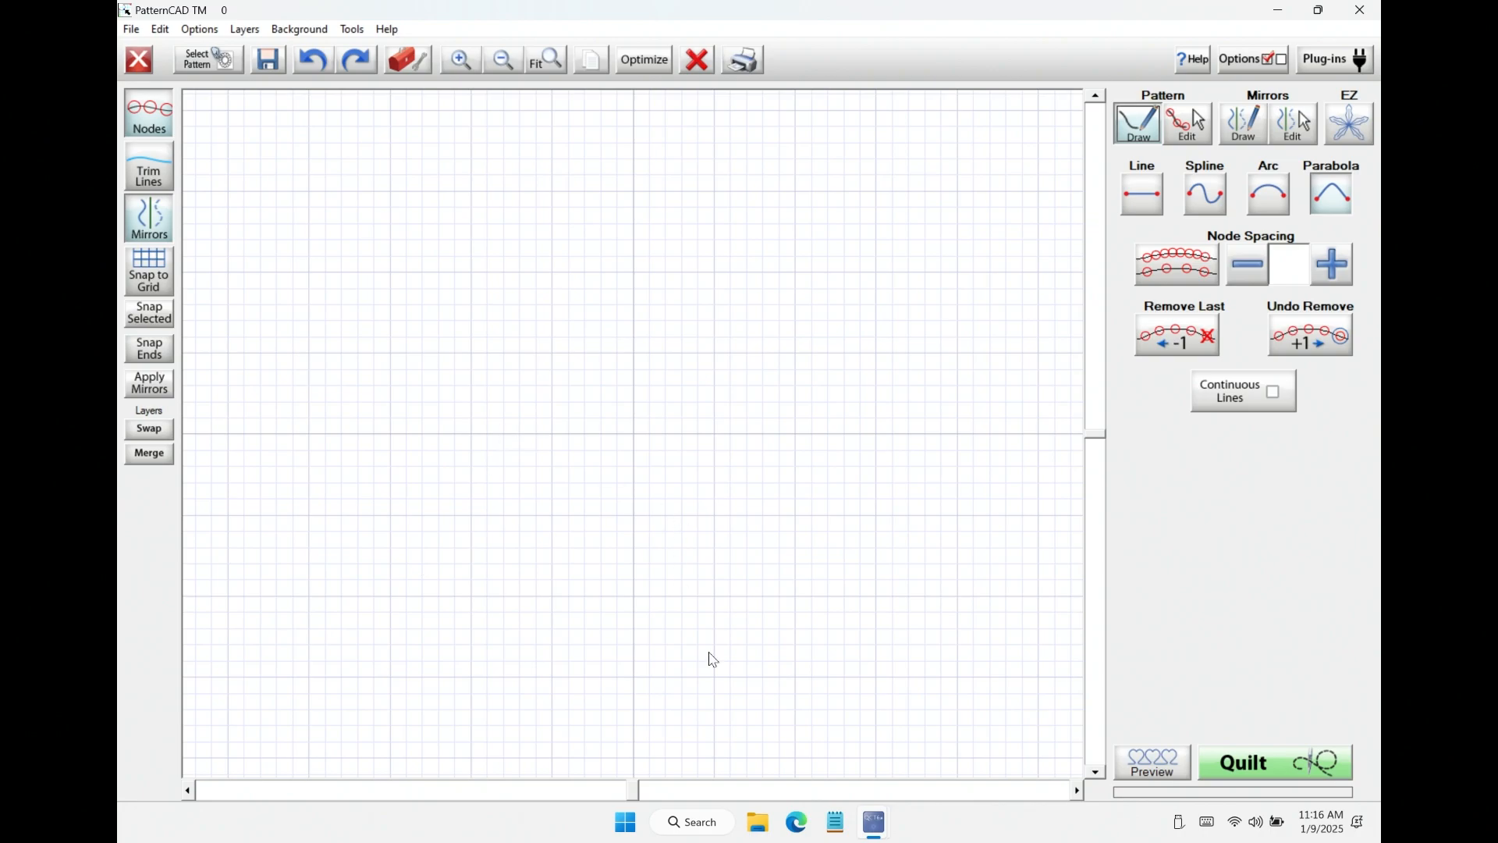
click(1199, 267)
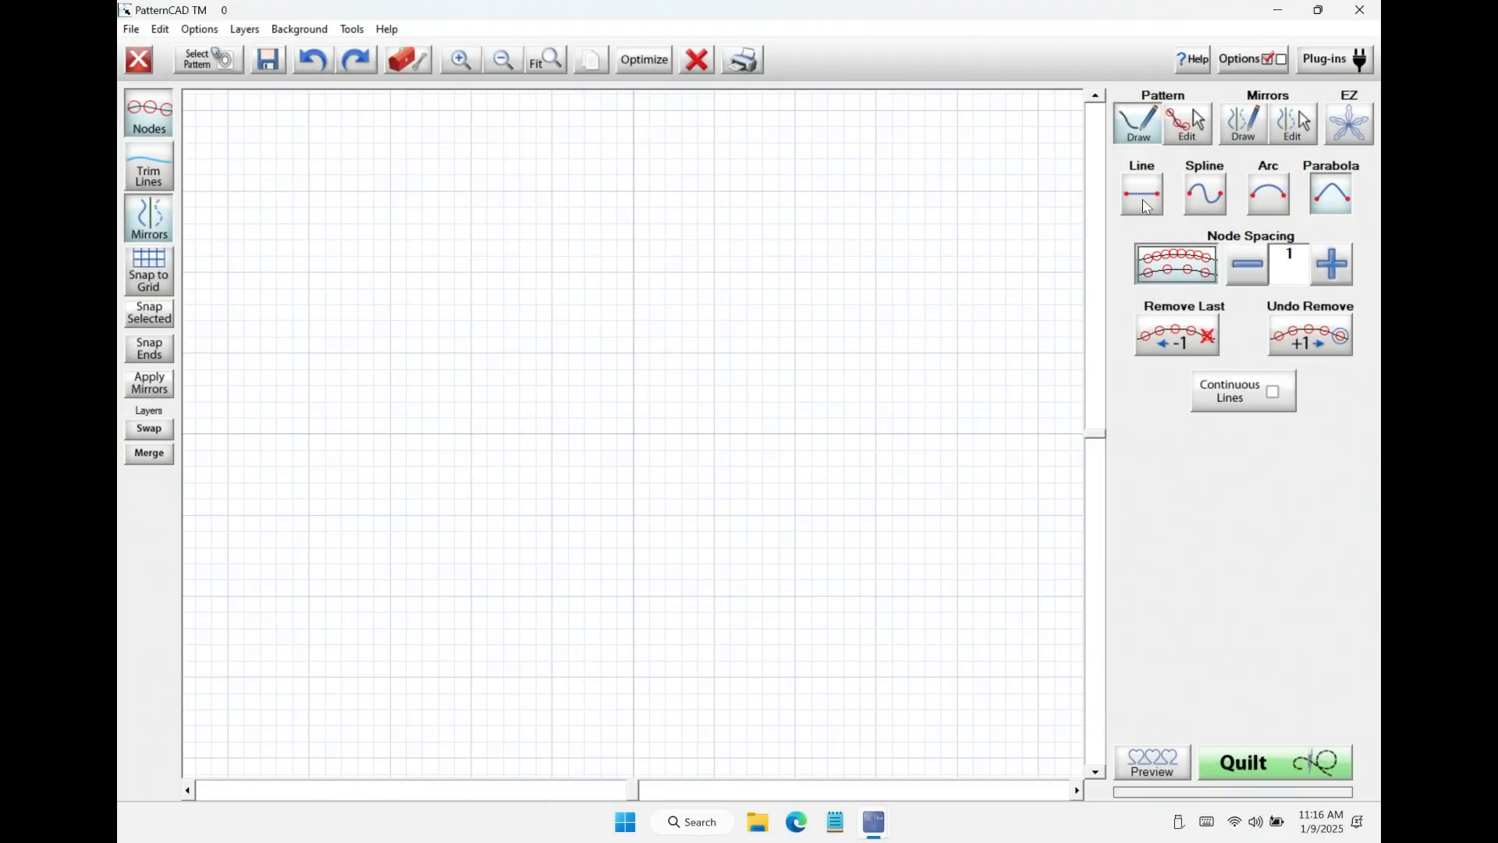
click(1145, 206)
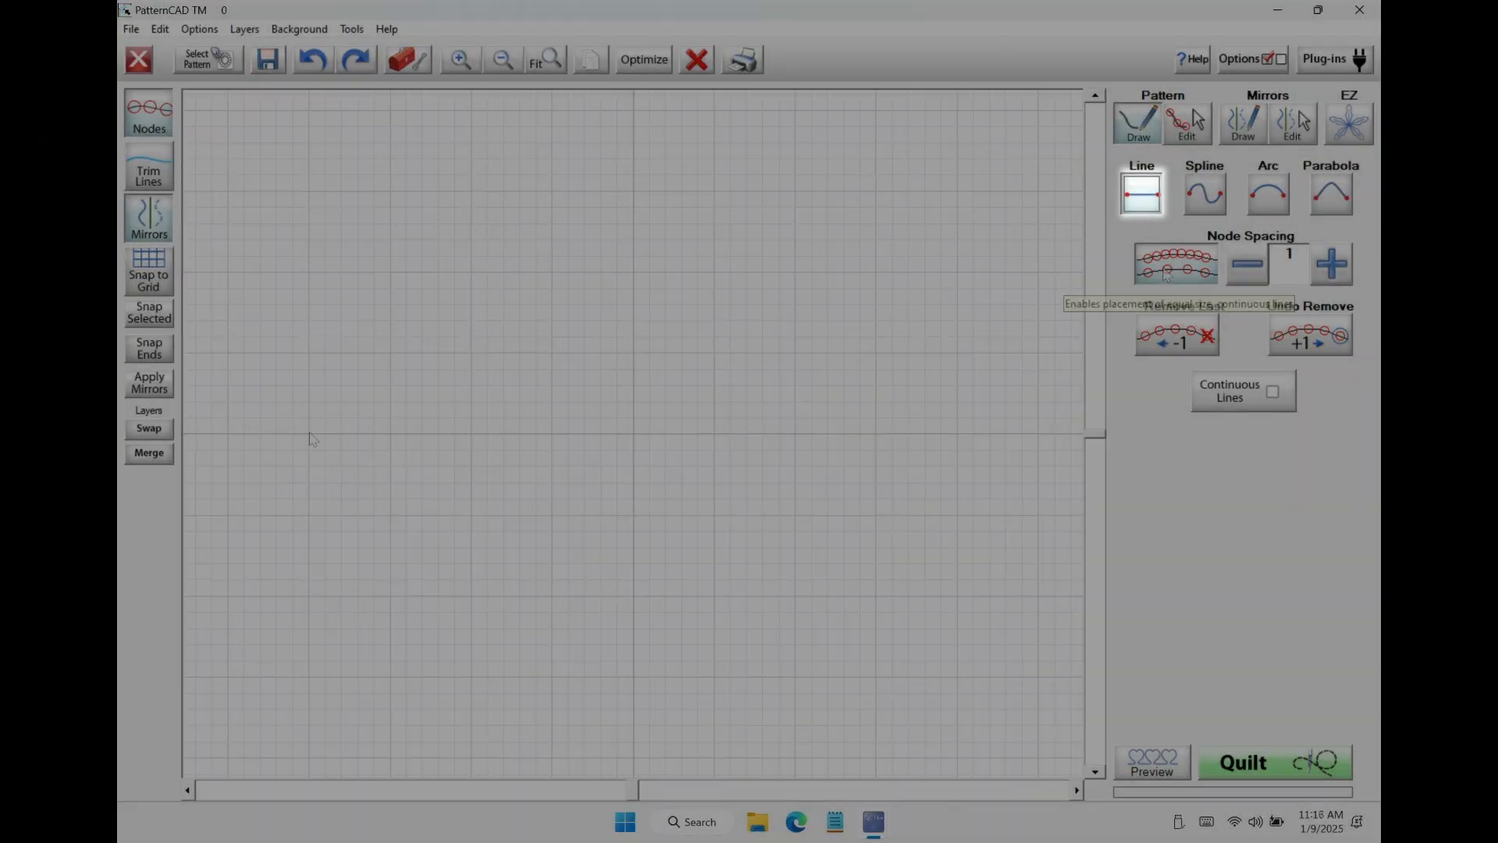
mouse_move(311, 435)
mouse_down()
mouse_move(339, 363)
mouse_move(470, 347)
mouse_move(620, 243)
mouse_move(579, 189)
mouse_move(442, 298)
mouse_move(407, 512)
mouse_move(316, 613)
mouse_move(286, 505)
mouse_move(432, 473)
mouse_move(700, 600)
mouse_move(765, 498)
mouse_move(639, 509)
mouse_move(704, 620)
mouse_move(885, 490)
mouse_move(889, 592)
mouse_move(953, 456)
mouse_move(1060, 477)
mouse_move(999, 561)
mouse_move(1073, 595)
mouse_up()
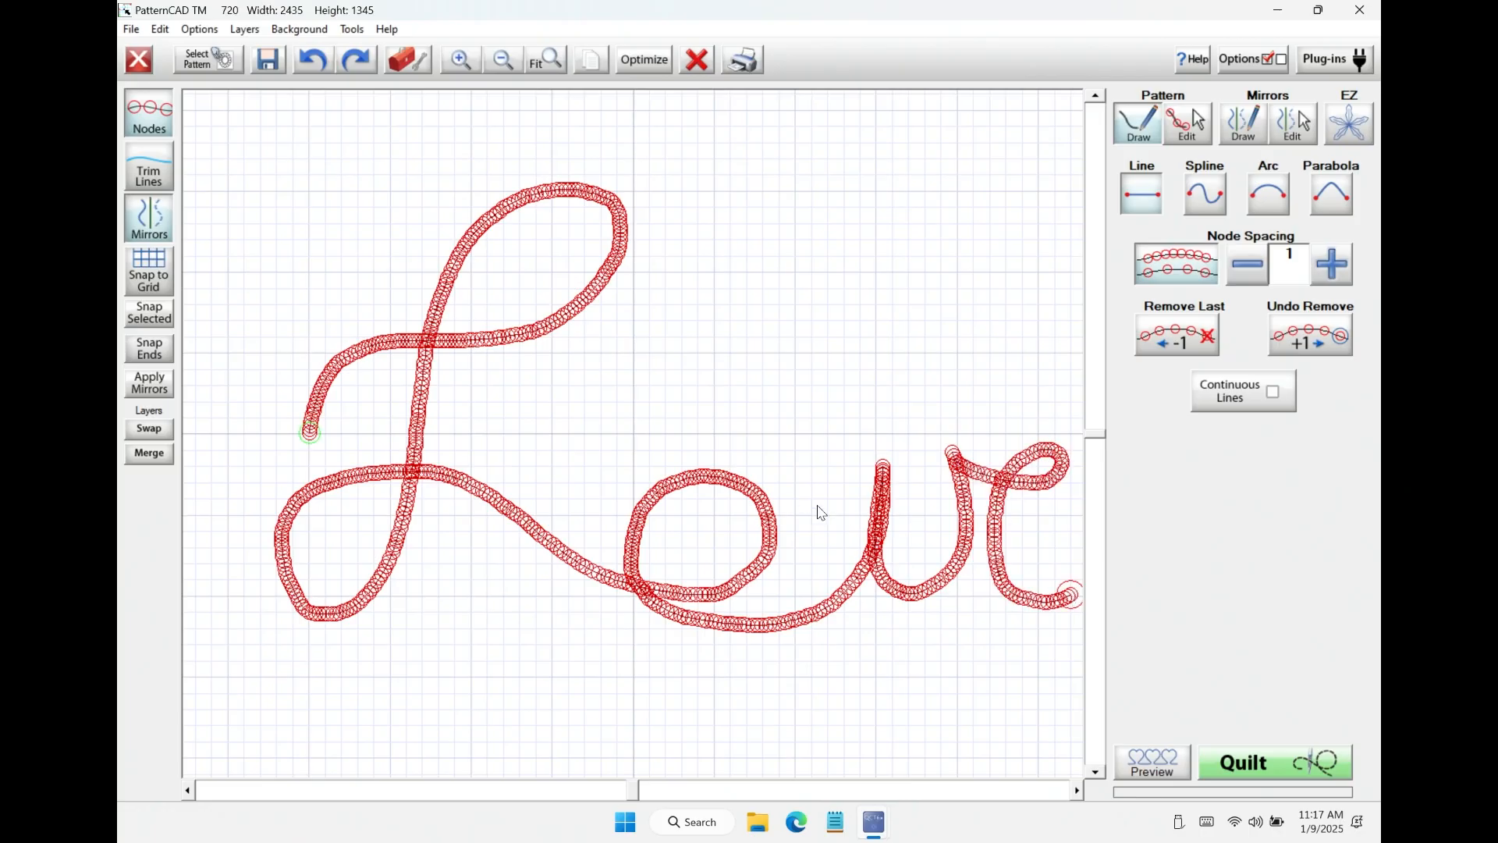
Remove the last nodes of "Love" one at a time, back to the small upper loop of the e.
click(1189, 336)
click(1189, 336)
click(1189, 336)
click(1189, 337)
click(1190, 338)
click(1190, 338)
click(1190, 338)
click(1190, 339)
click(1191, 340)
click(1191, 341)
click(1190, 341)
click(1191, 341)
click(1190, 342)
click(1191, 342)
click(1191, 343)
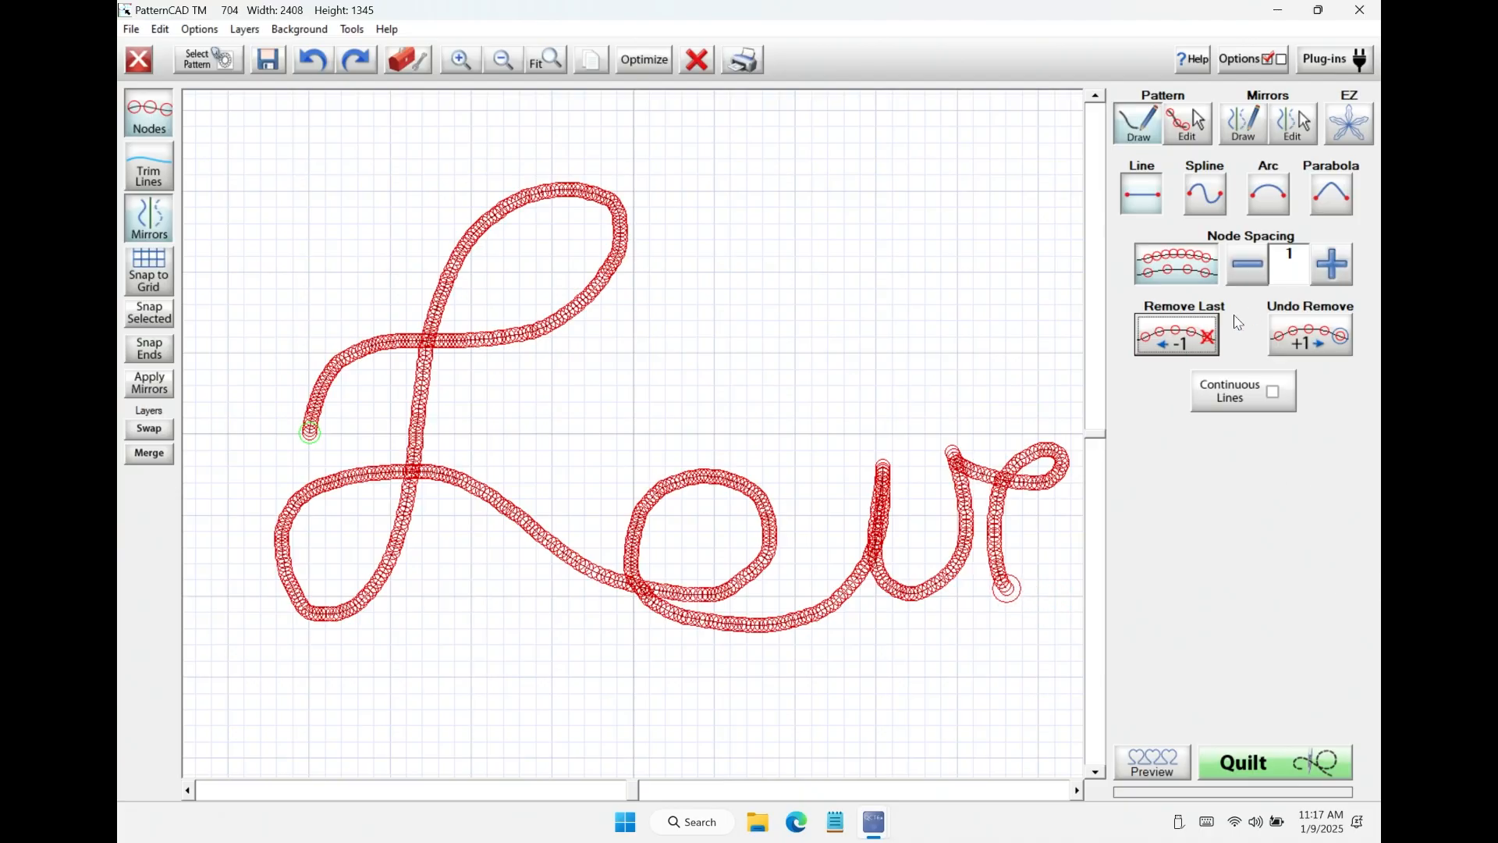
click(1165, 345)
click(1164, 345)
click(1166, 342)
click(1166, 343)
click(1172, 339)
click(1172, 339)
click(1178, 338)
click(1178, 337)
click(1177, 332)
click(1177, 333)
click(1178, 332)
click(1177, 333)
click(1178, 334)
click(1179, 334)
click(1179, 333)
click(1179, 333)
click(1179, 334)
click(1179, 334)
click(1181, 334)
click(1180, 334)
click(1182, 333)
click(1181, 333)
click(1183, 332)
click(1183, 333)
click(1183, 334)
click(1182, 334)
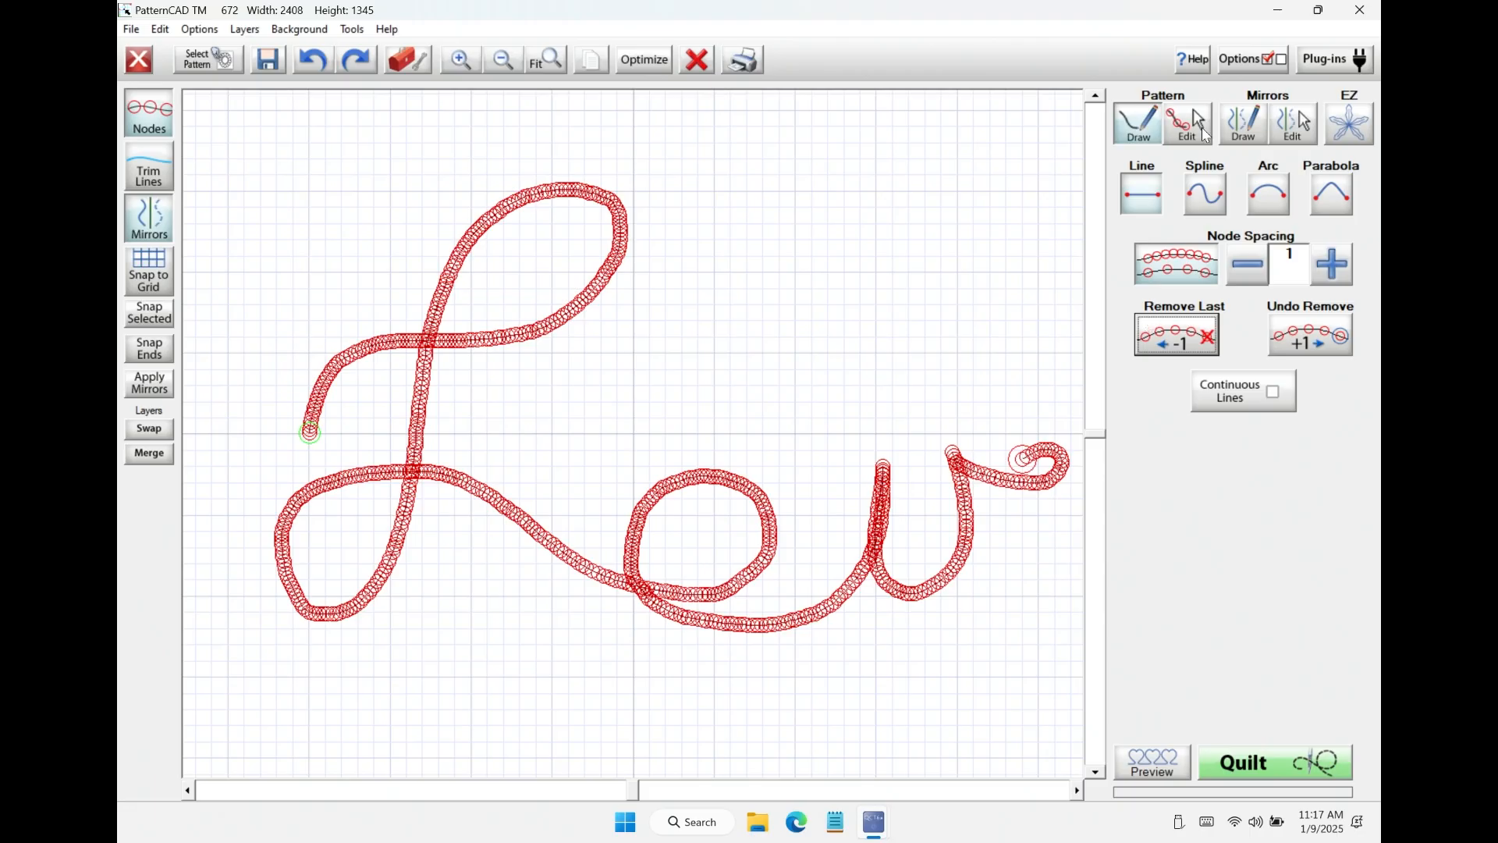
Select the v and the remaining part of the e in pattern editing and delete these segments.
click(1188, 125)
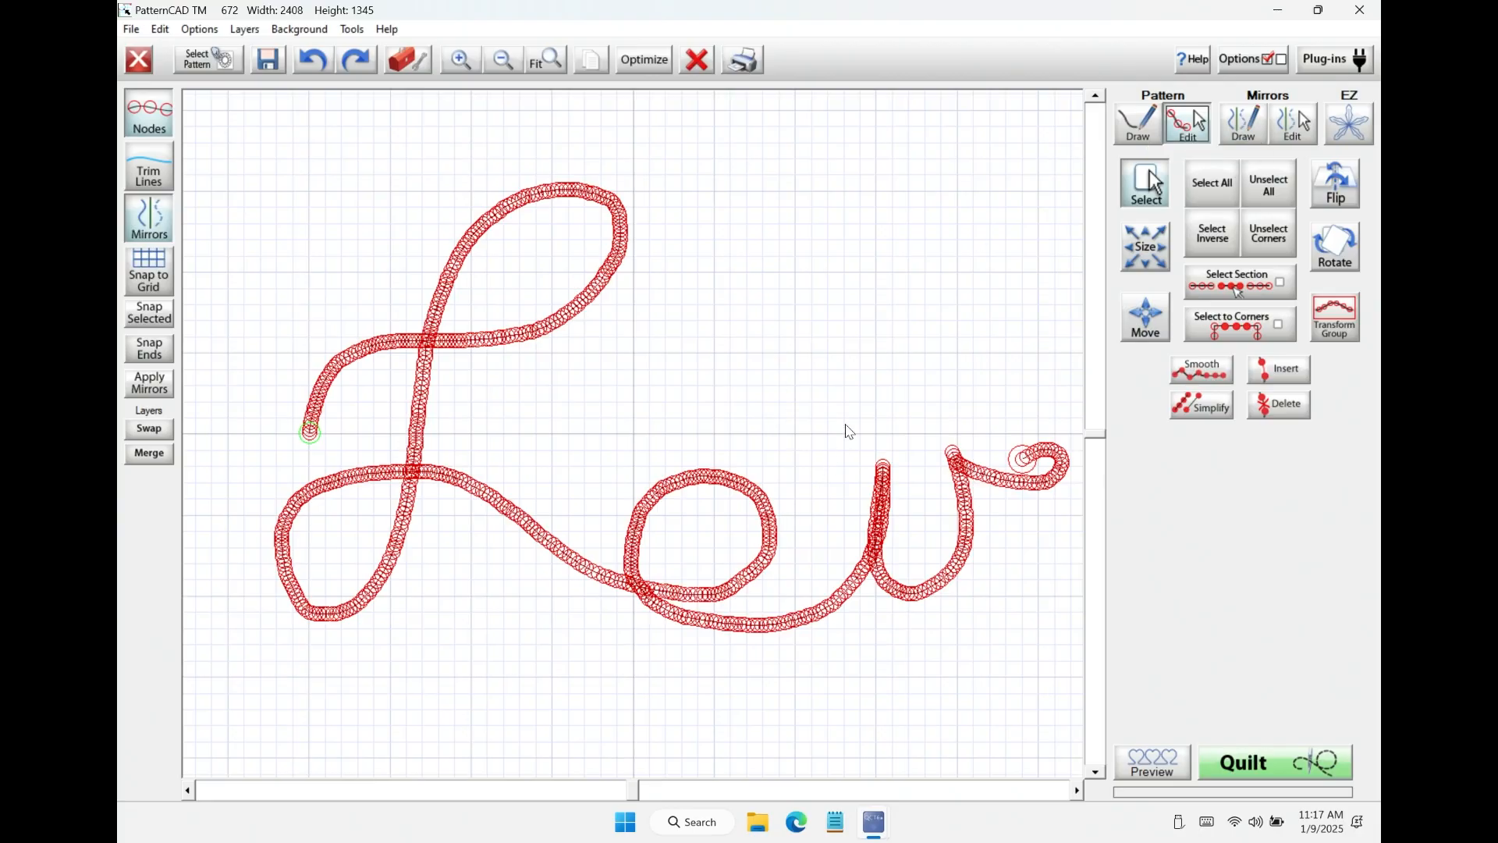
drag(802, 387, 1074, 644)
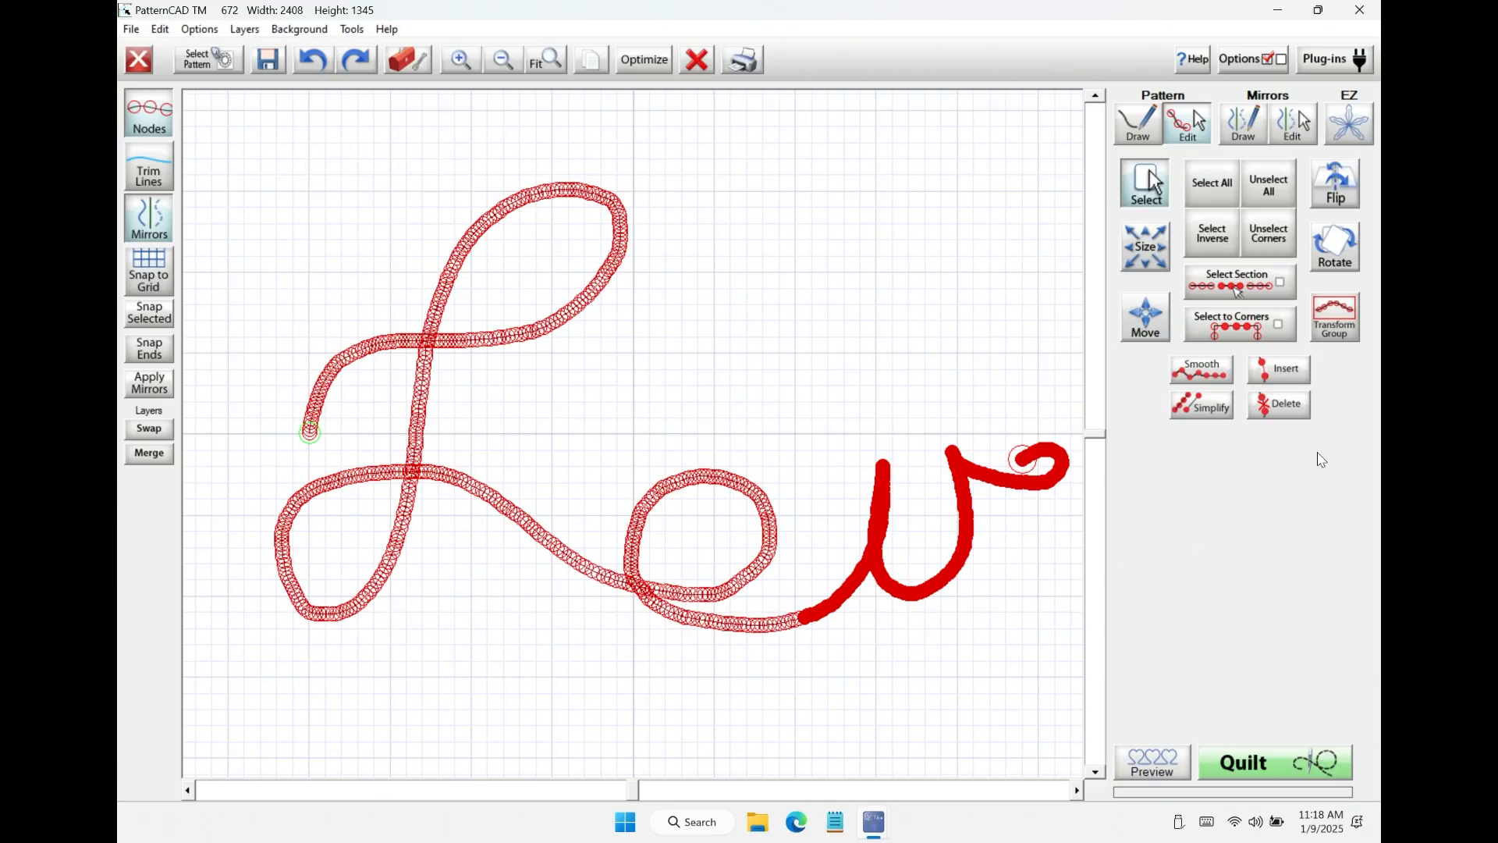
click(1299, 412)
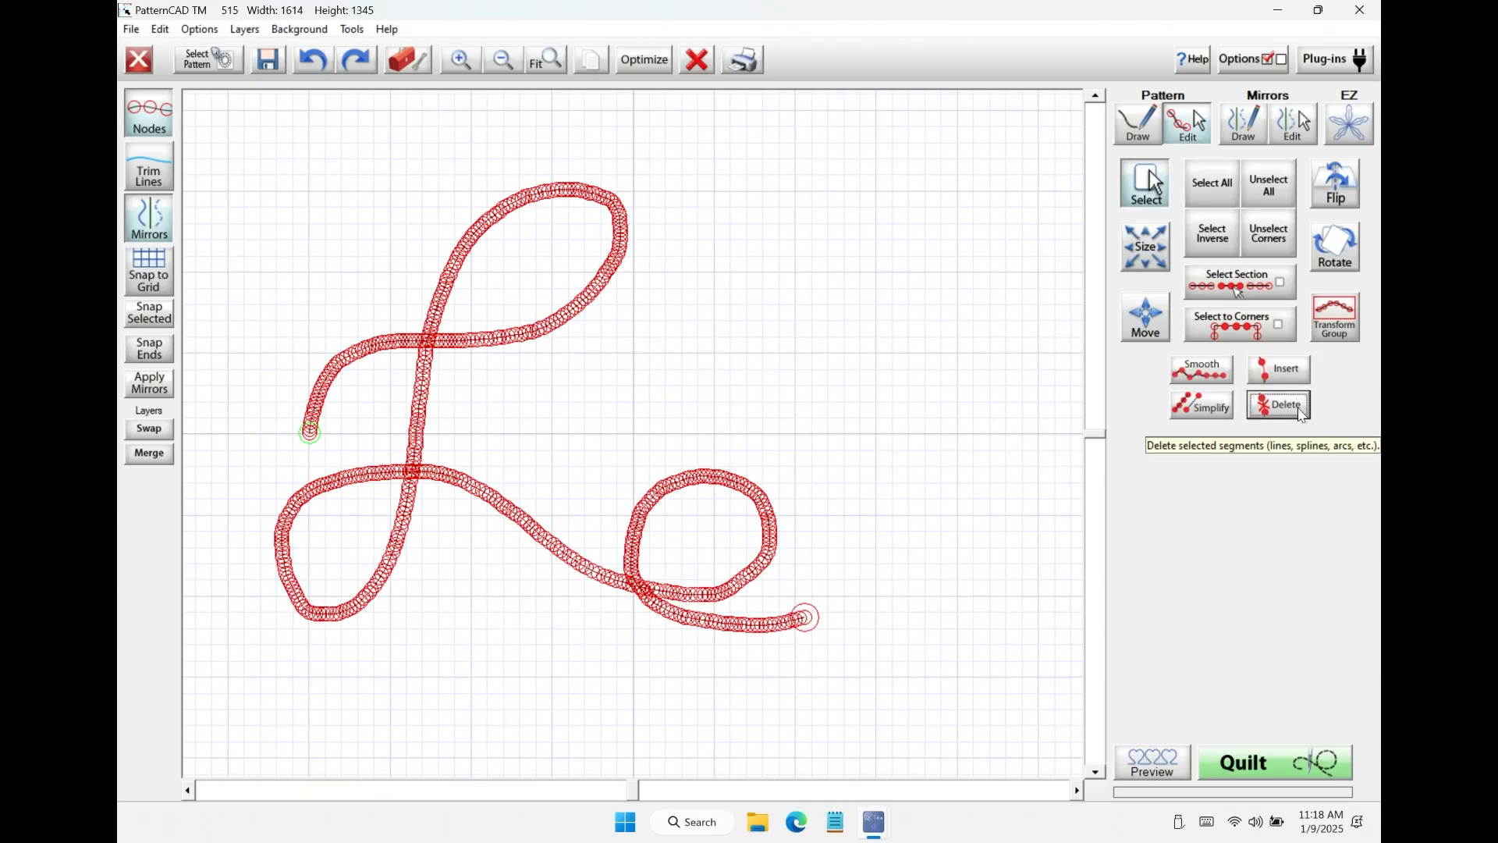
Turn on Continuous Lines and finish the word freehand from the o with "ve" and a descending tail, leaving no stray straight segment.
click(503, 61)
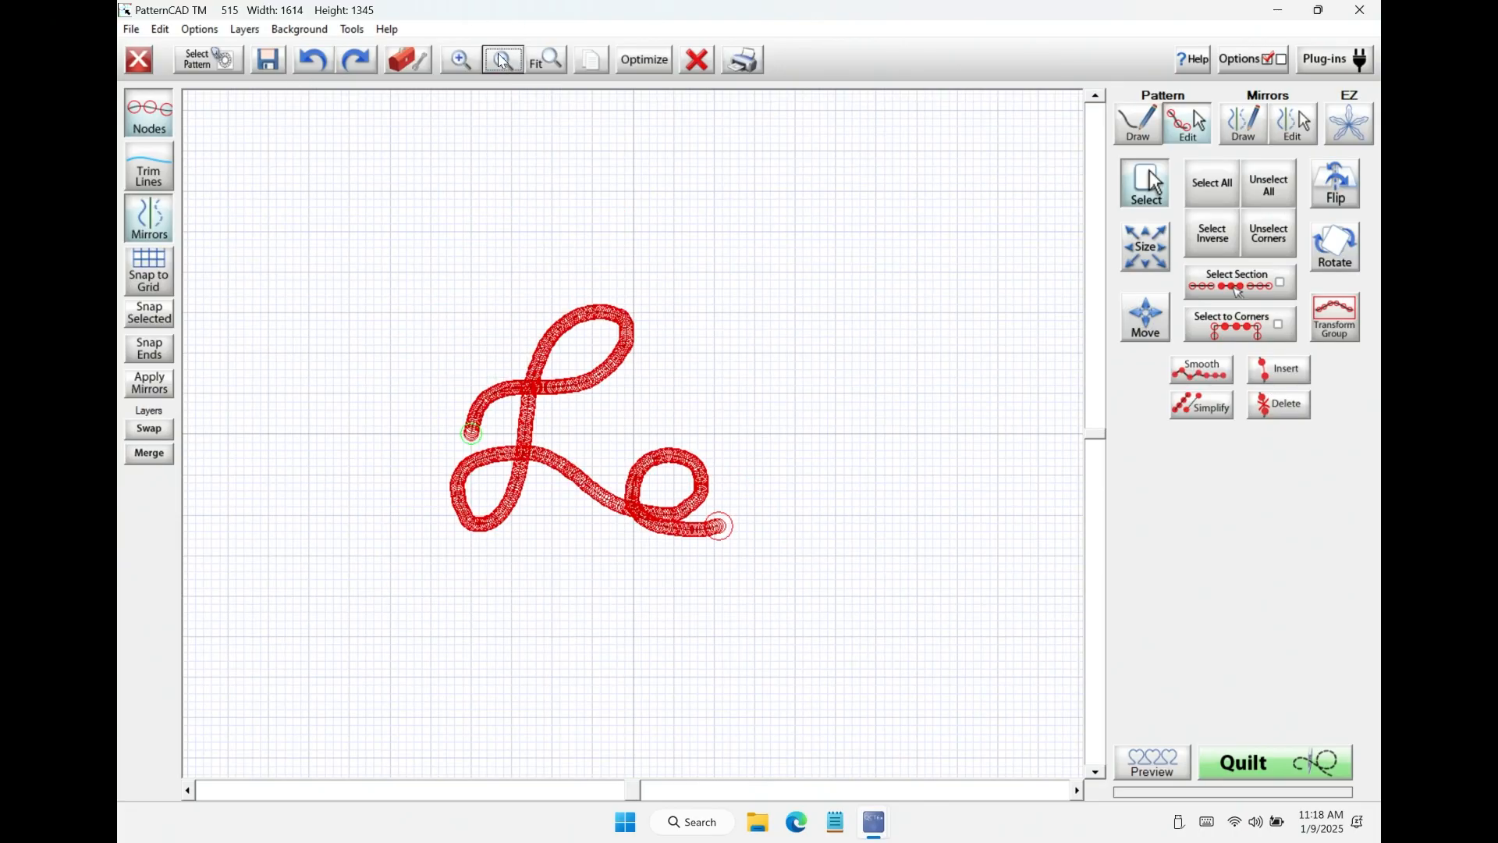
click(503, 61)
click(468, 60)
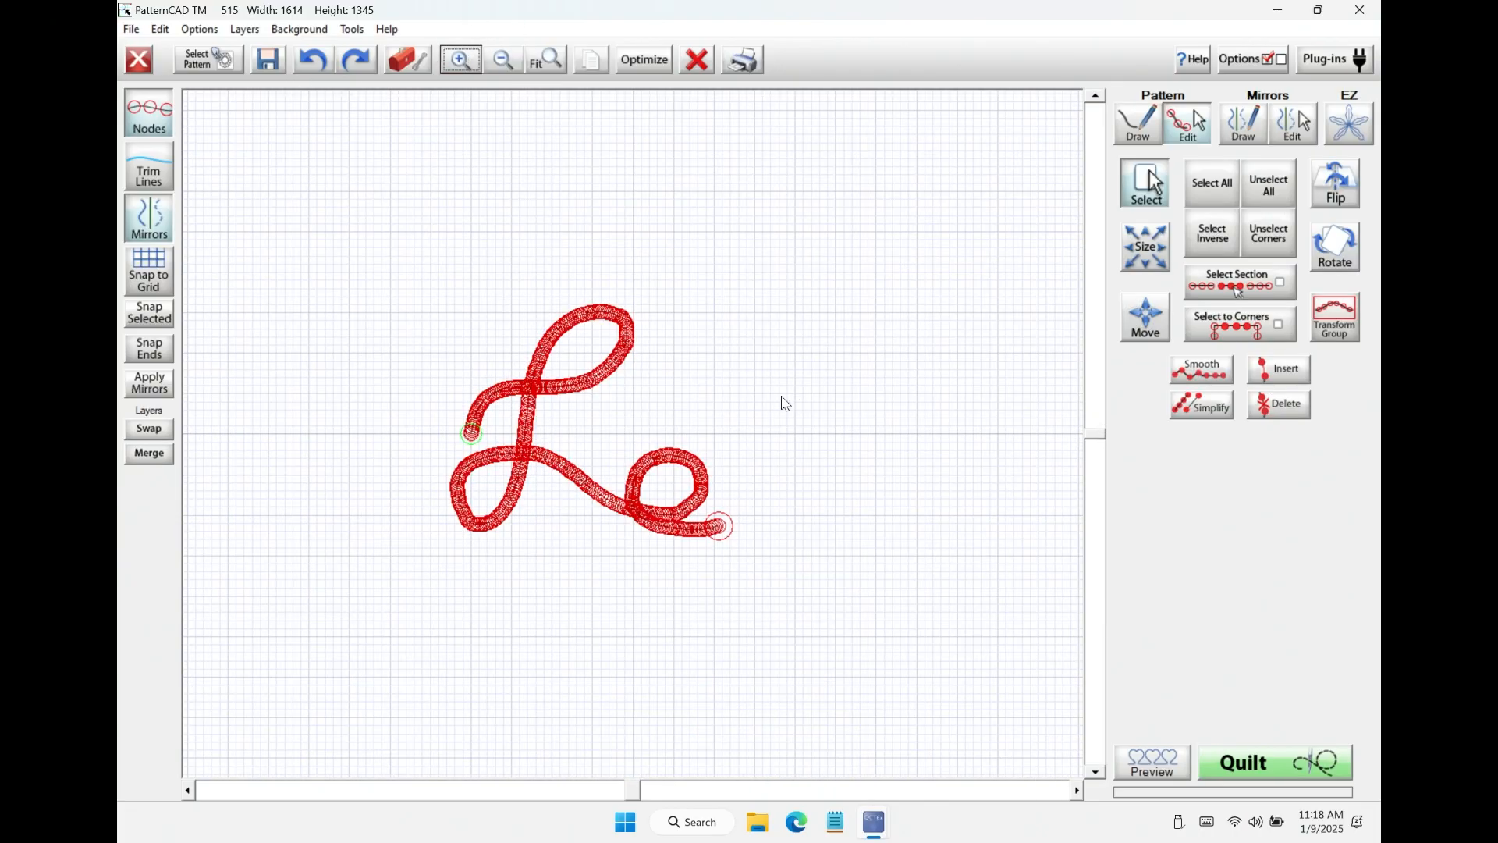
click(1140, 134)
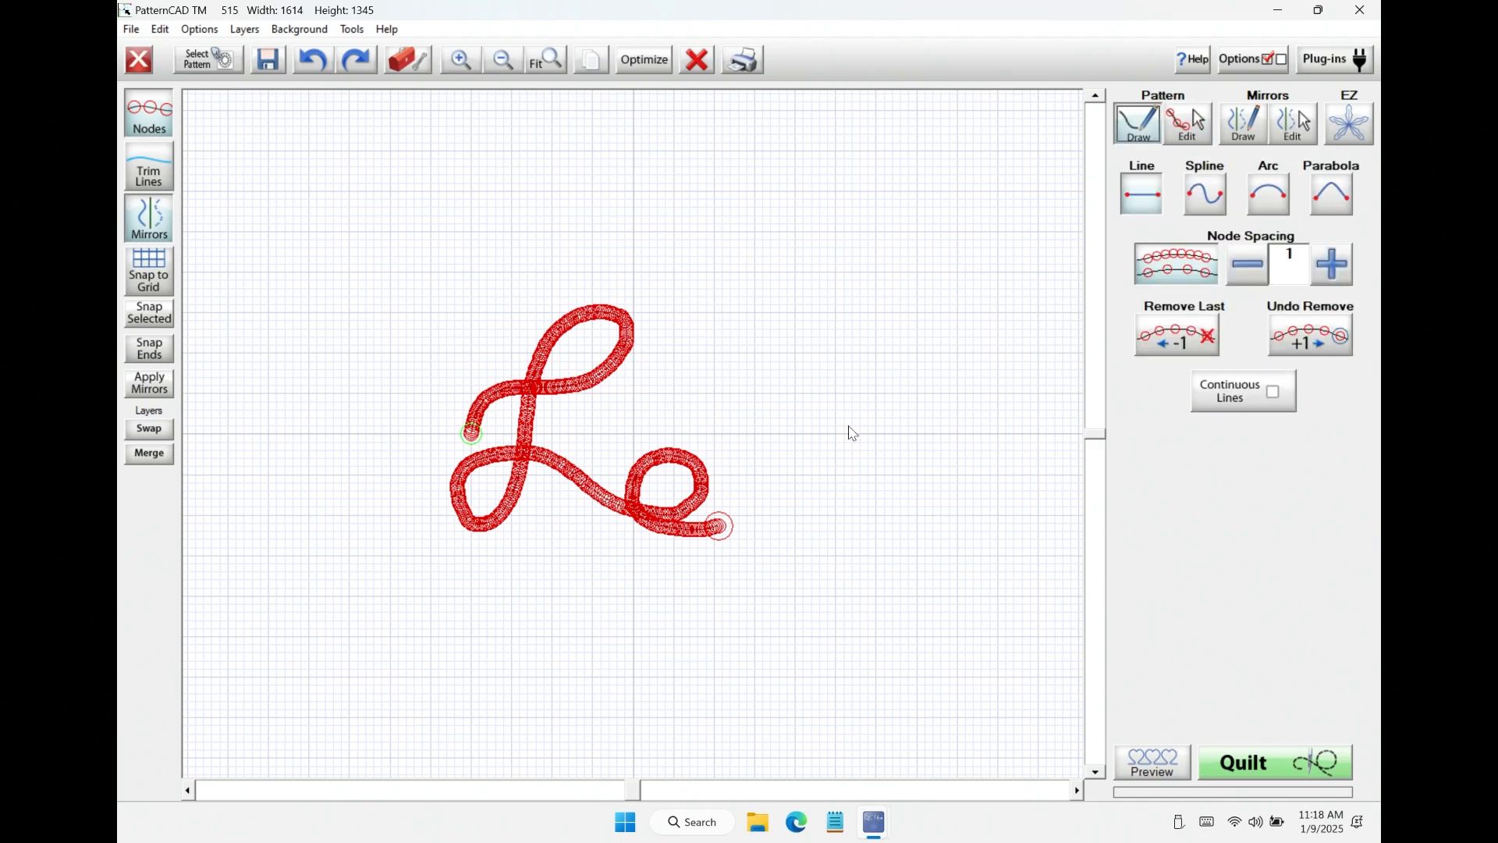
click(1268, 401)
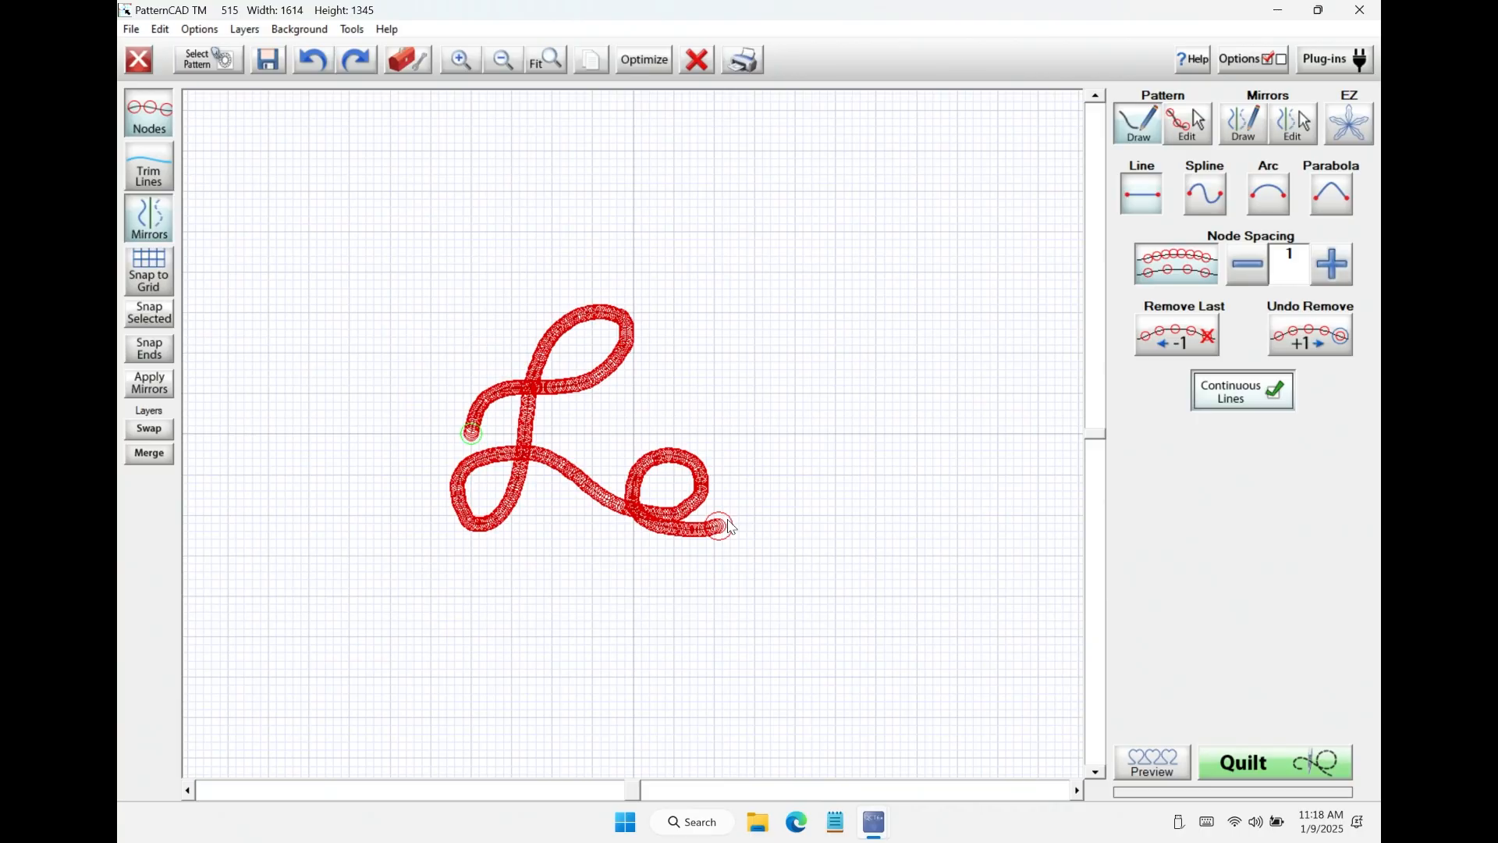
mouse_move(730, 526)
mouse_down()
mouse_move(772, 405)
mouse_move(769, 468)
mouse_move(792, 523)
mouse_move(839, 402)
mouse_move(836, 469)
mouse_move(878, 483)
mouse_move(980, 422)
mouse_move(880, 508)
mouse_move(968, 550)
mouse_move(992, 634)
mouse_up()
right_click(998, 635)
click(872, 625)
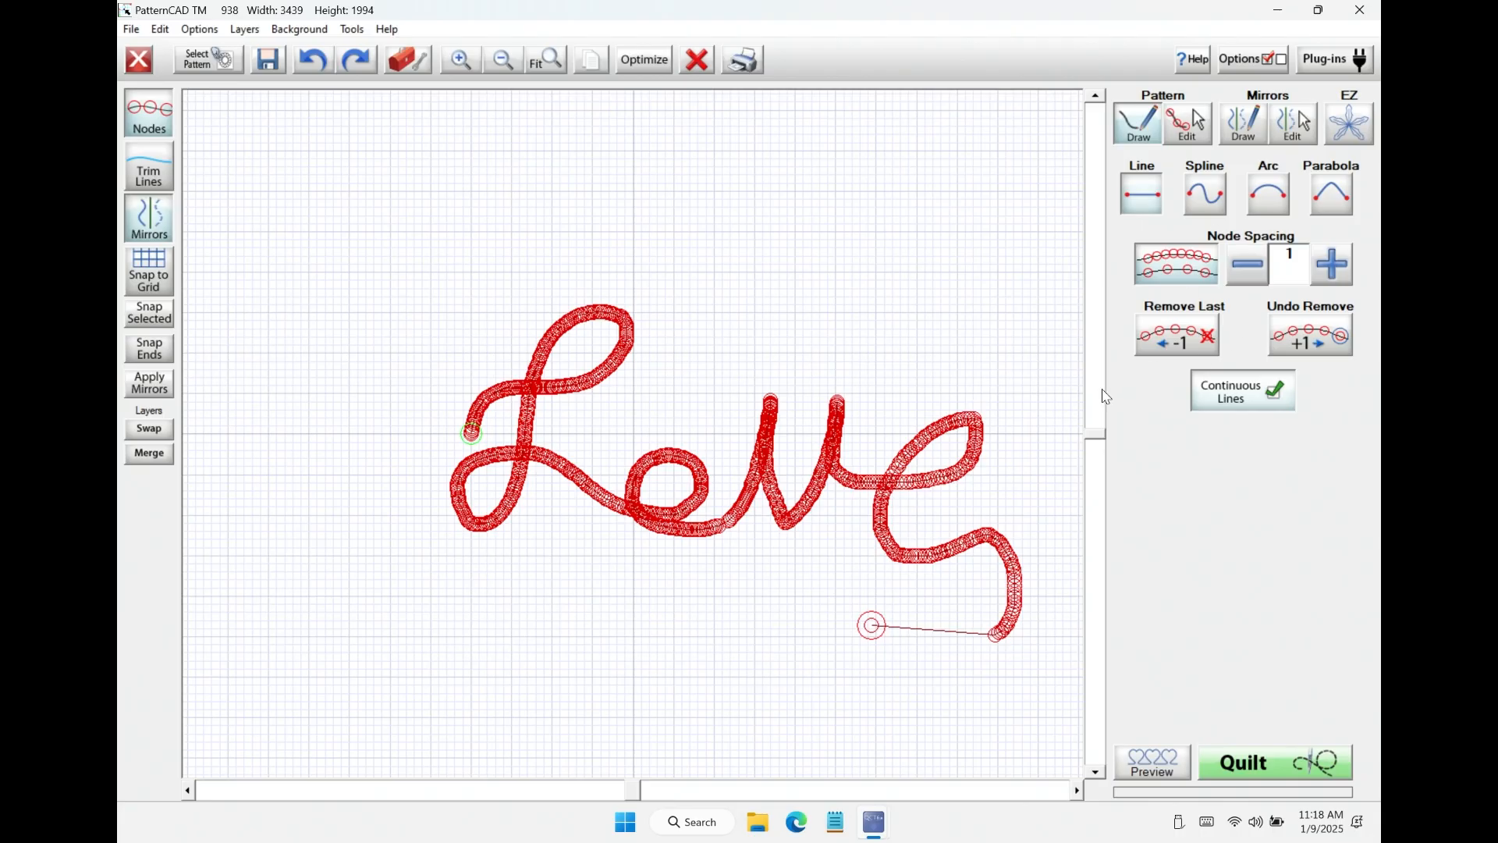
click(1155, 349)
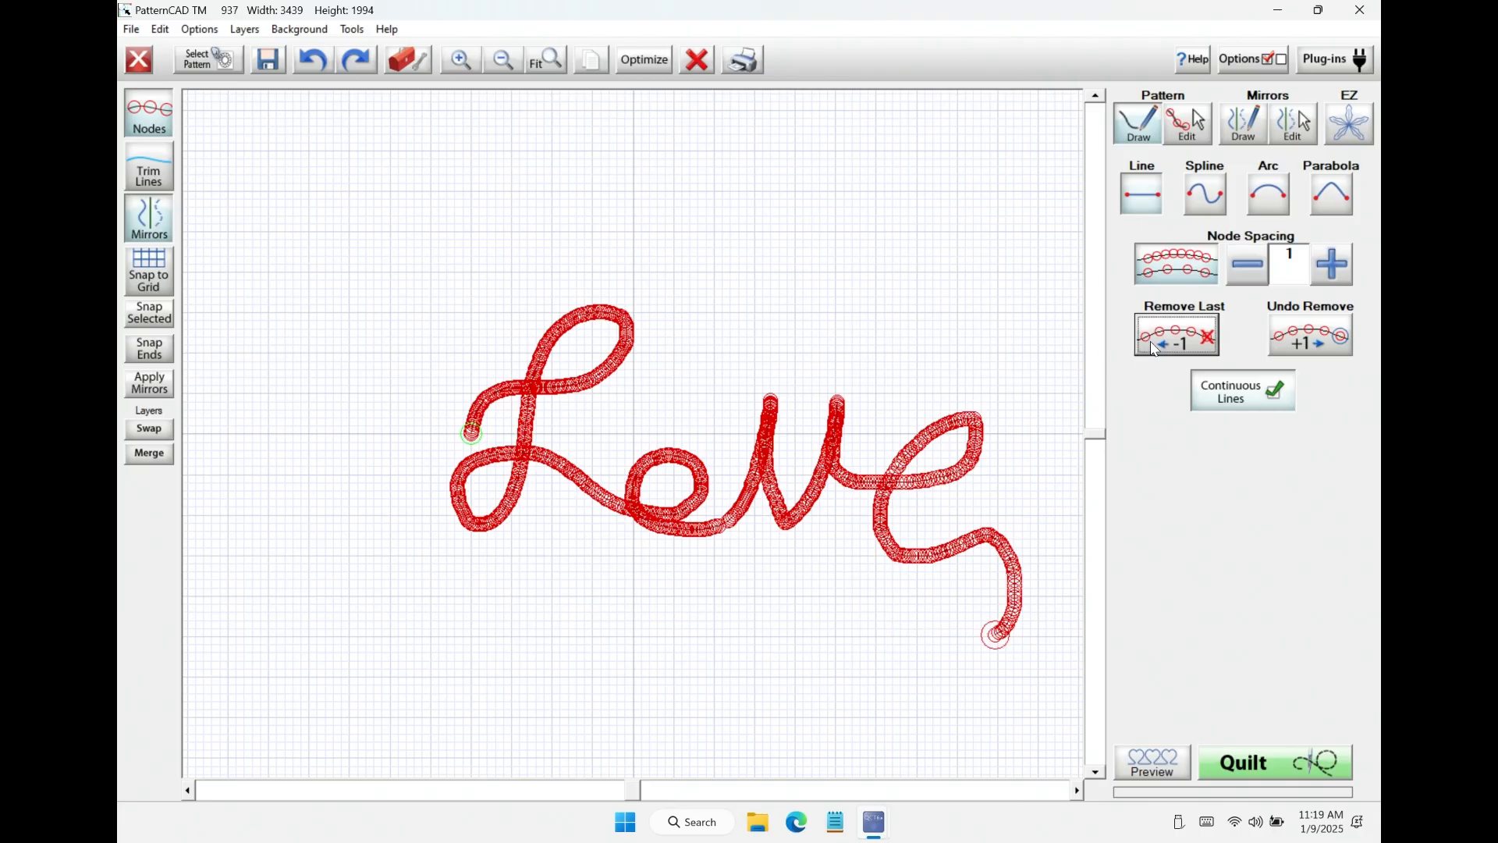
Continue the tail freehand as a wavy underline beneath the whole word and hide the nodes.
mouse_move(997, 636)
mouse_down()
mouse_move(403, 624)
mouse_move(404, 607)
mouse_up()
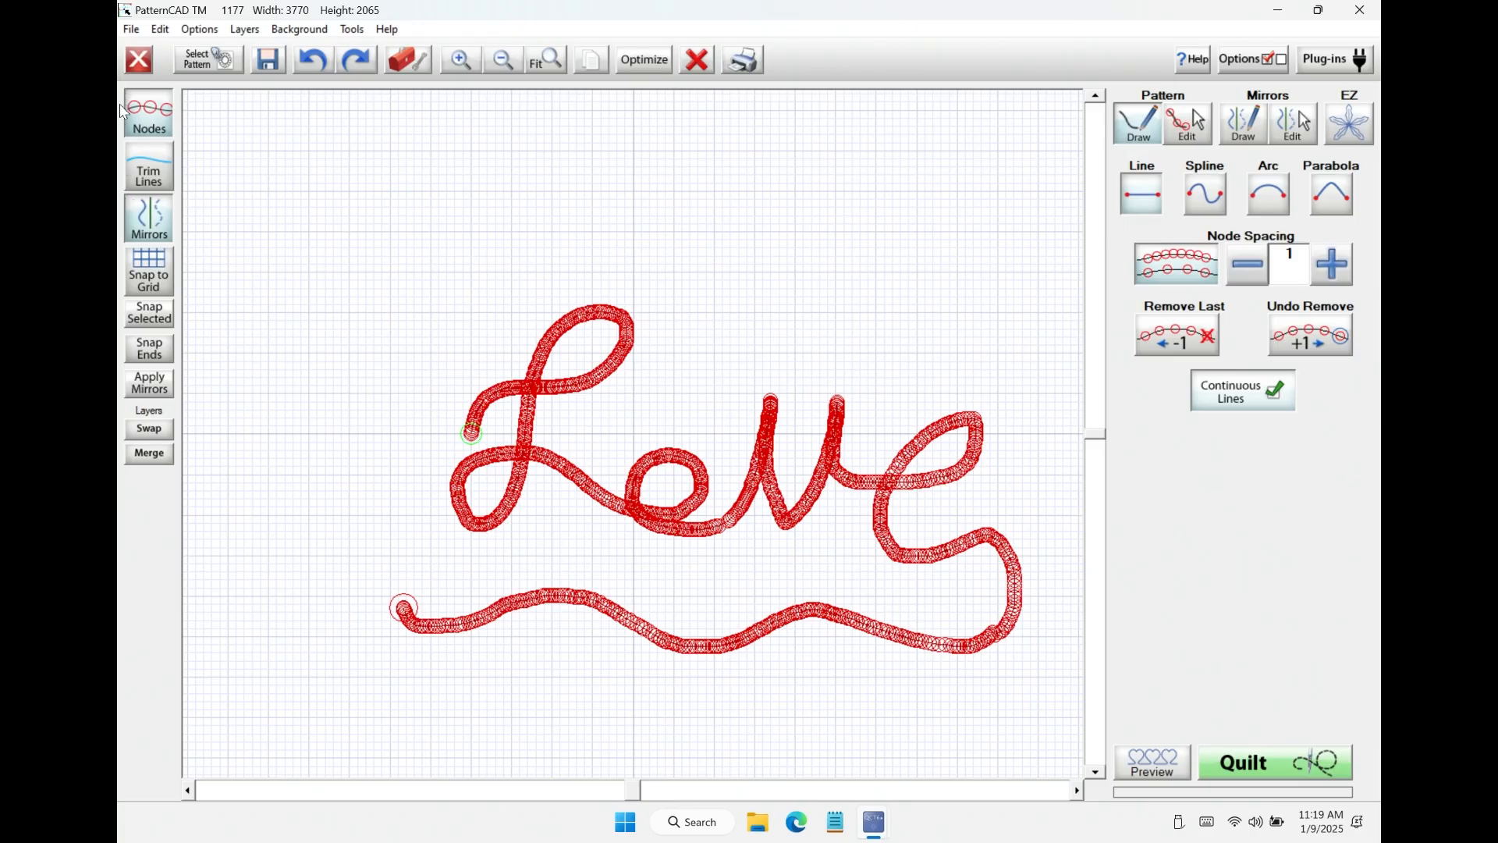
click(137, 117)
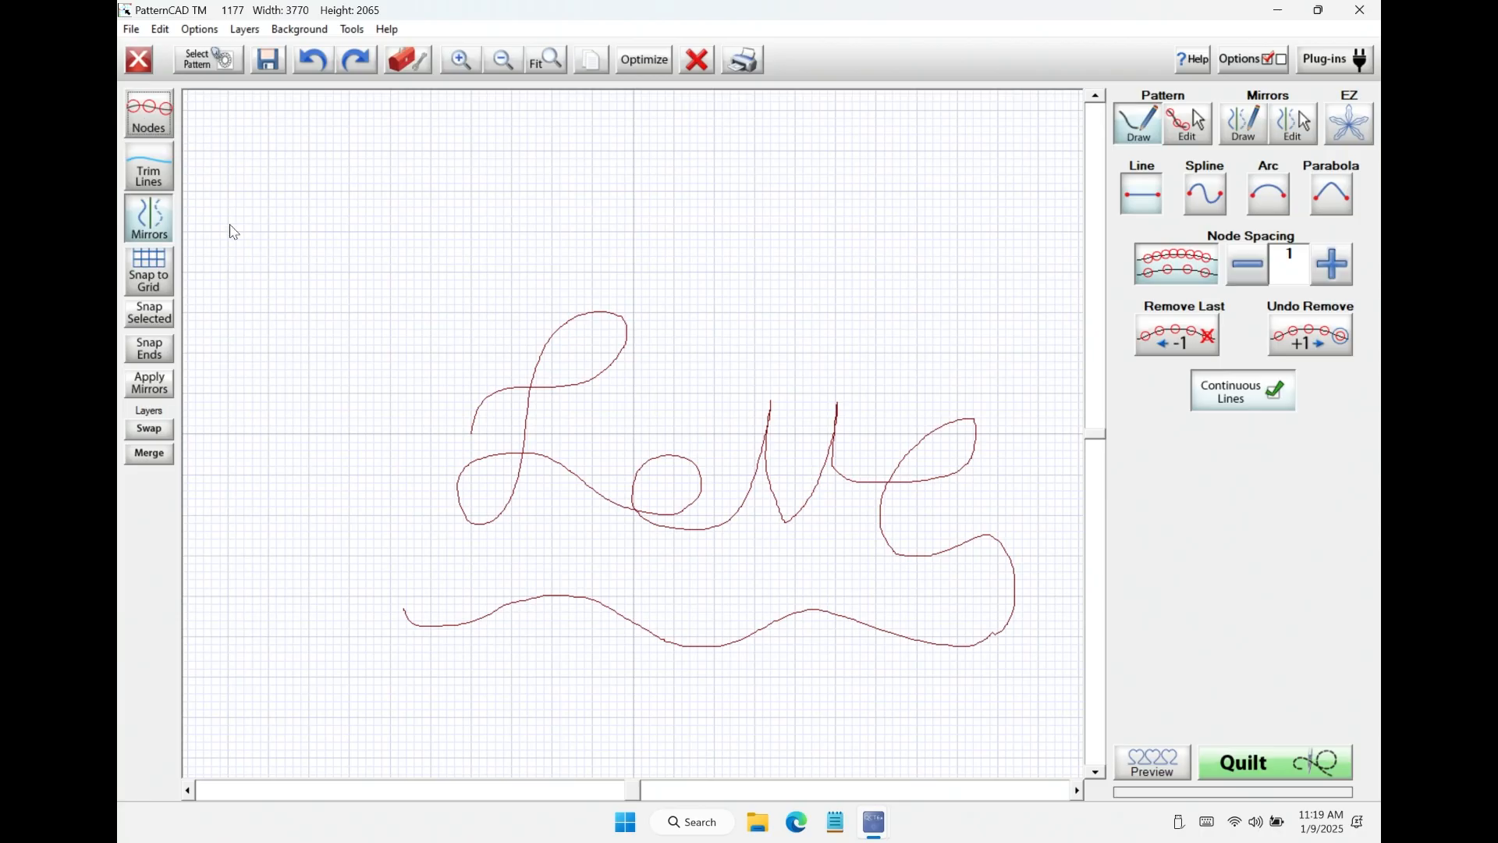
Show the nodes, select the upper loop of the L in pattern editing and smooth the selected nodes.
click(148, 119)
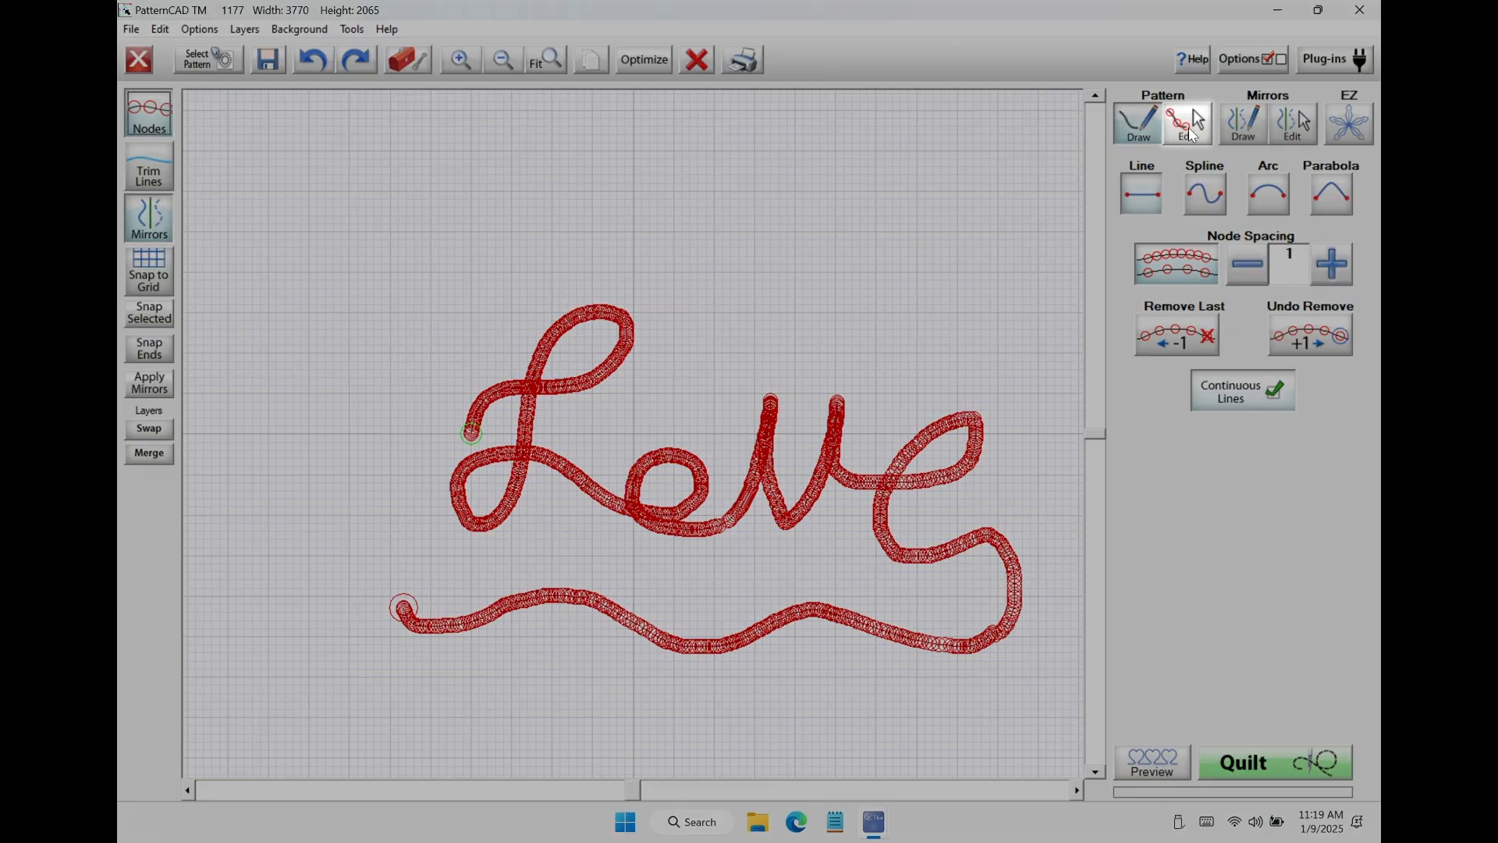
click(1190, 131)
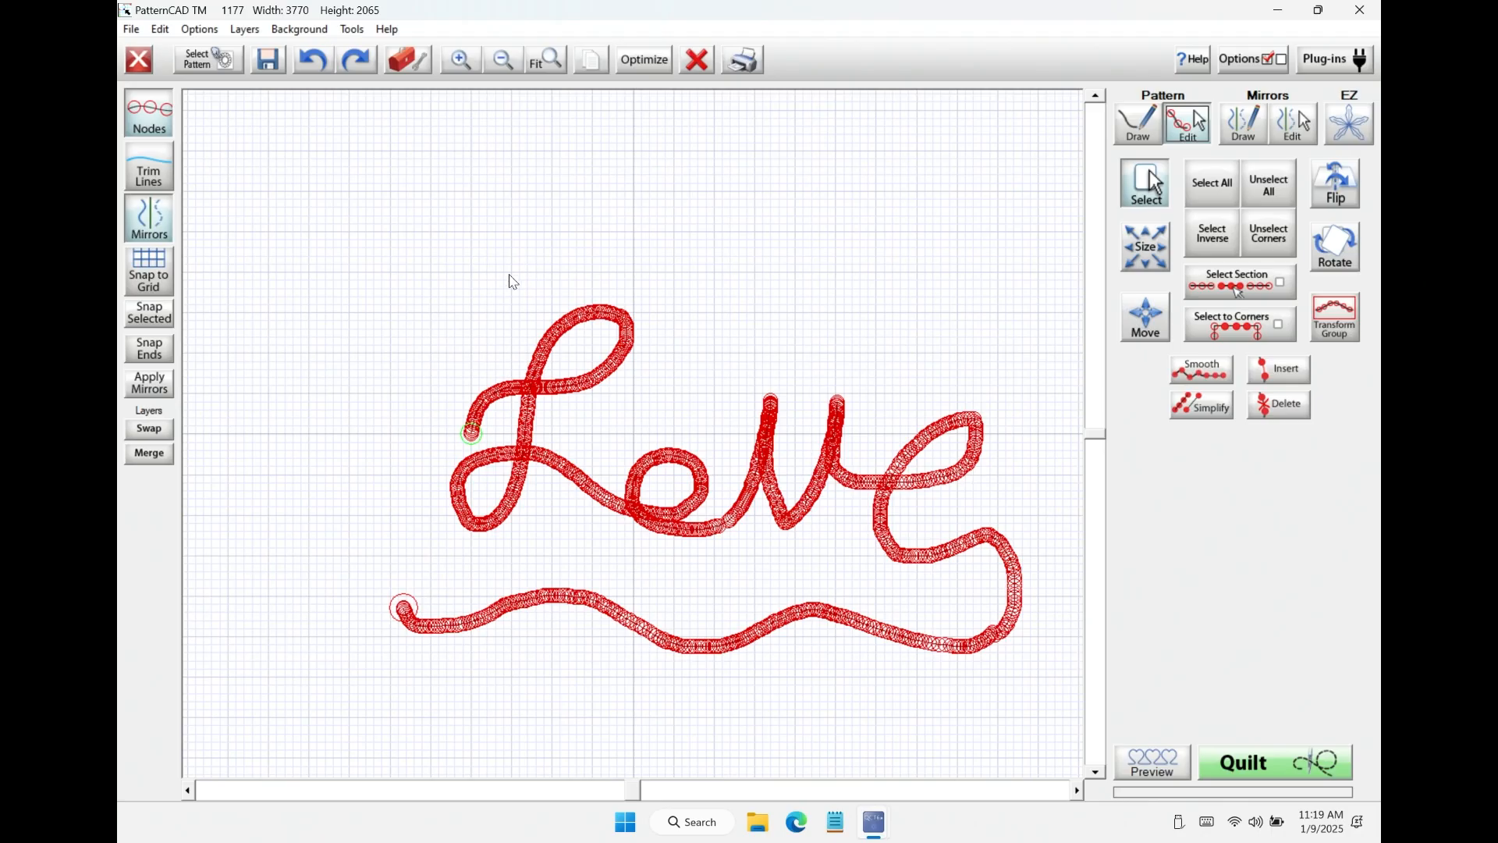
drag(508, 273, 653, 378)
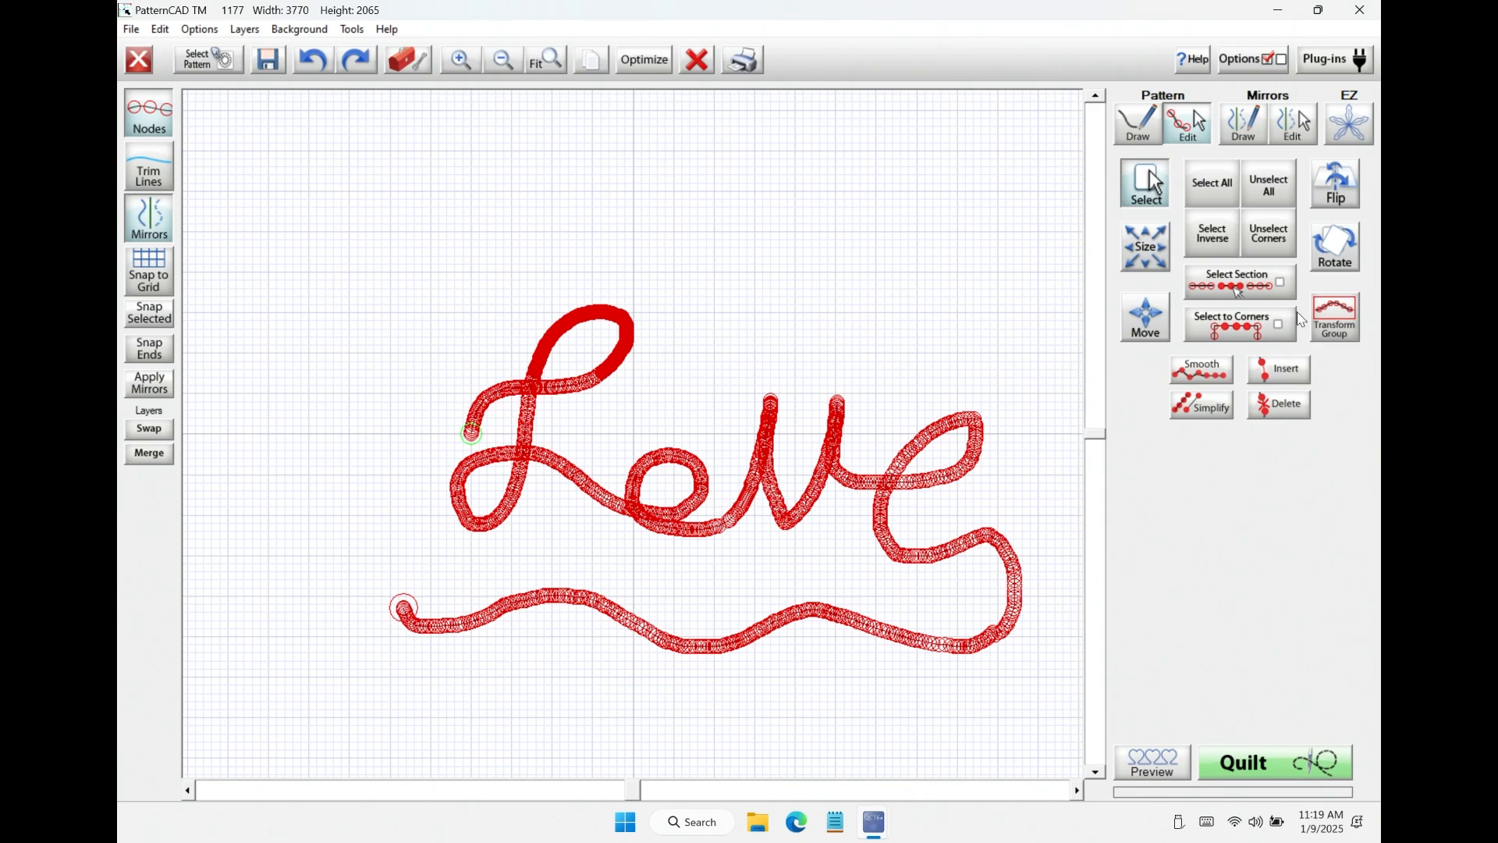
click(1202, 359)
click(1204, 366)
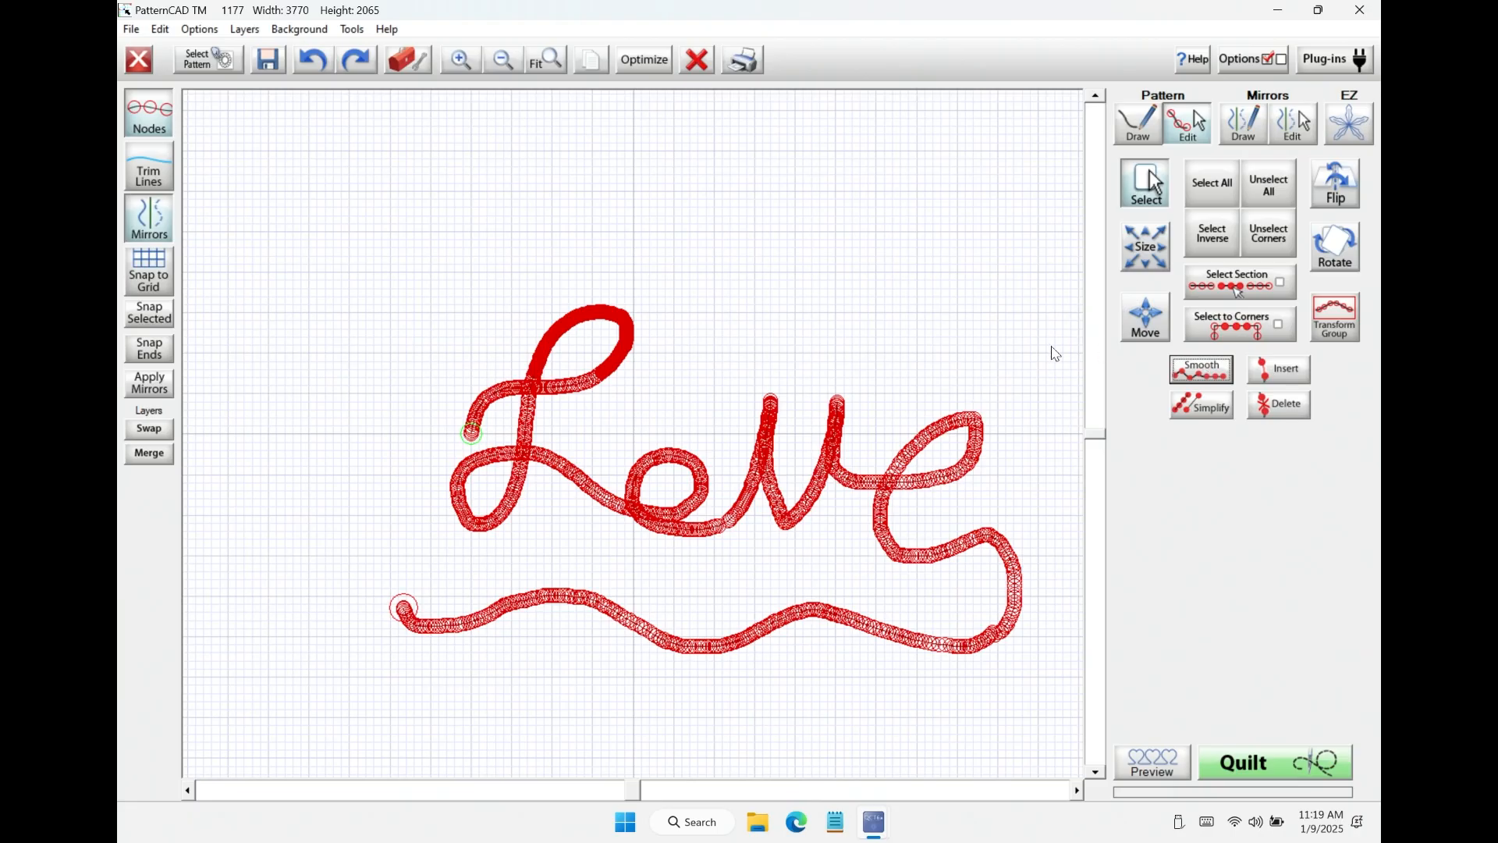
Clear the selection, select the nodes of the o and smooth them.
click(1280, 187)
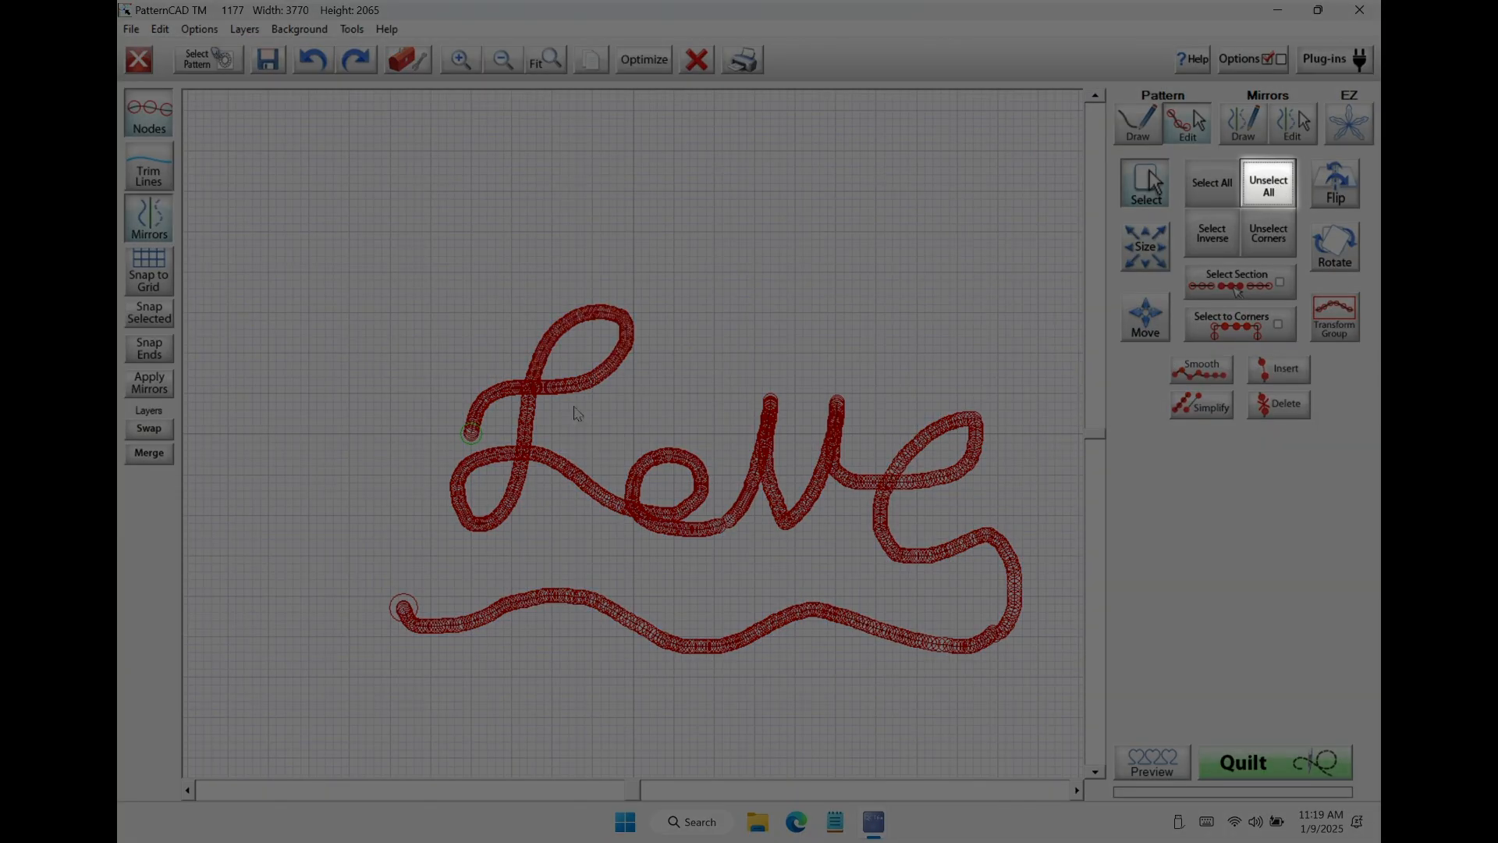
drag(618, 430, 719, 556)
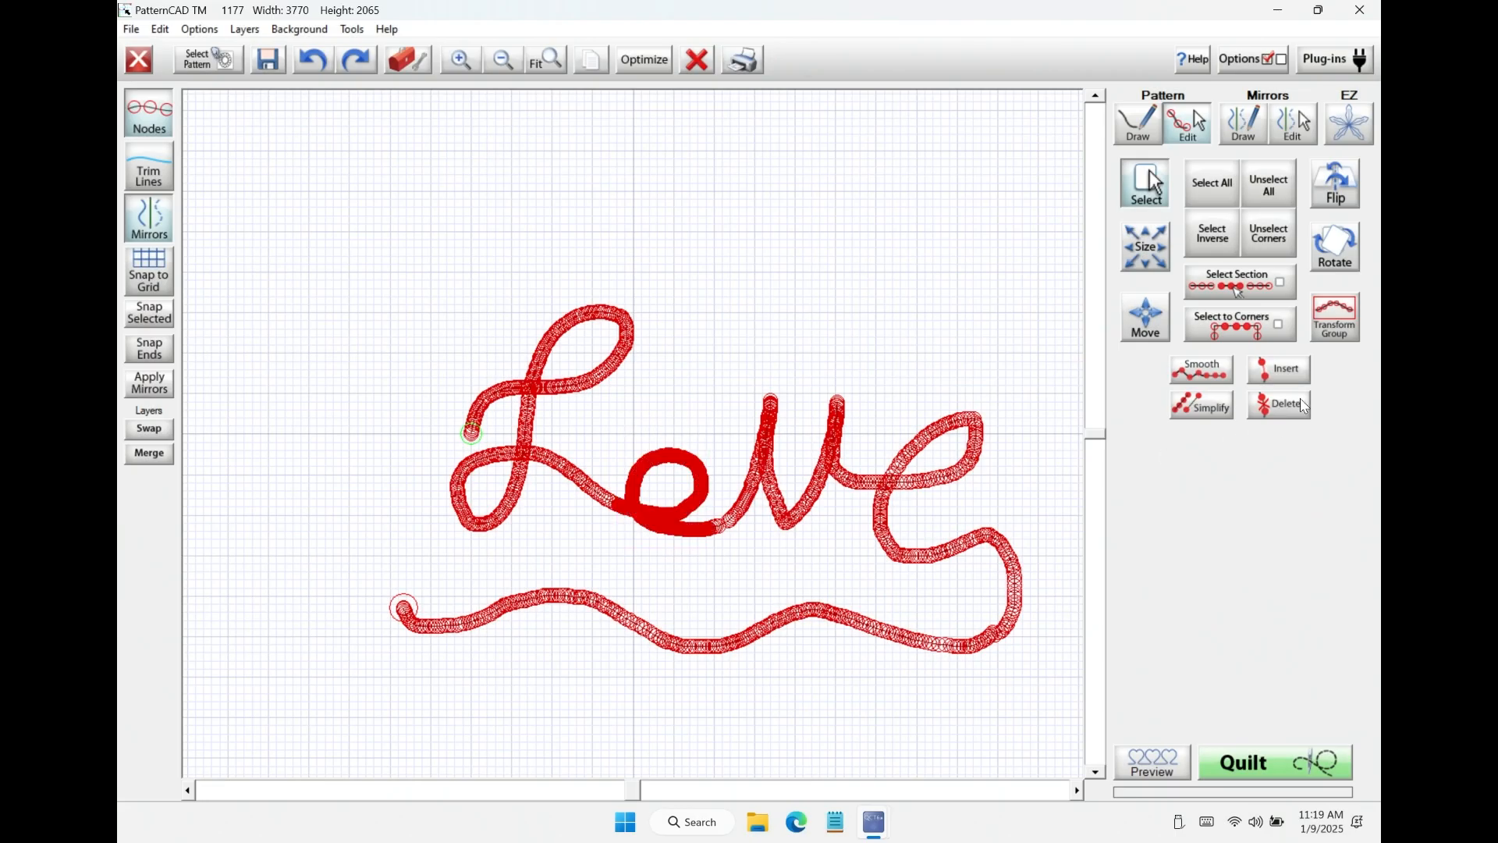
click(1183, 375)
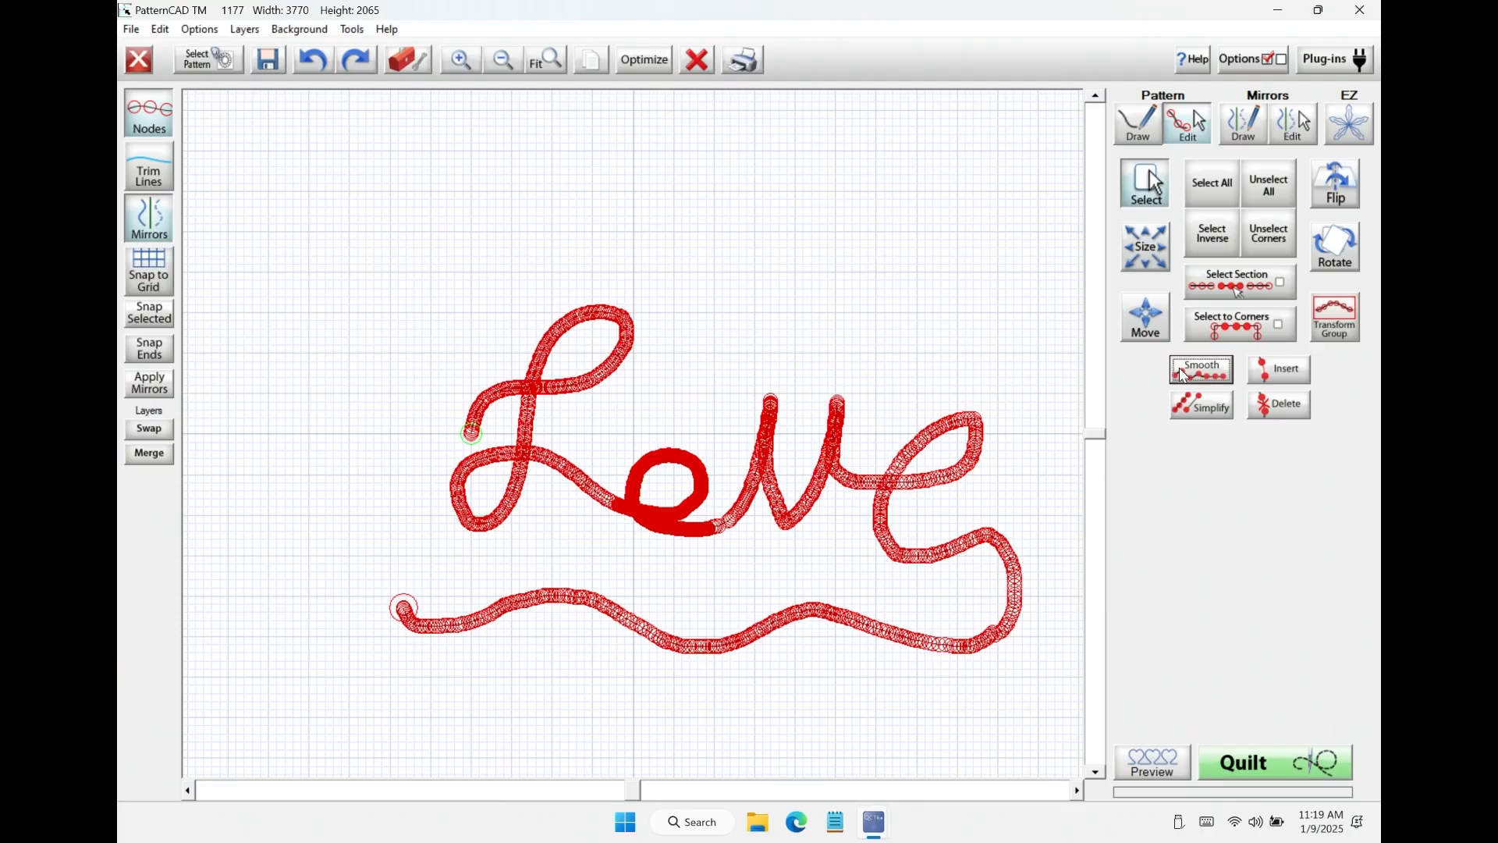
Delete the overlapping nodes at both upper tips of the v and check the line with nodes hidden.
click(1268, 185)
drag(737, 360, 857, 555)
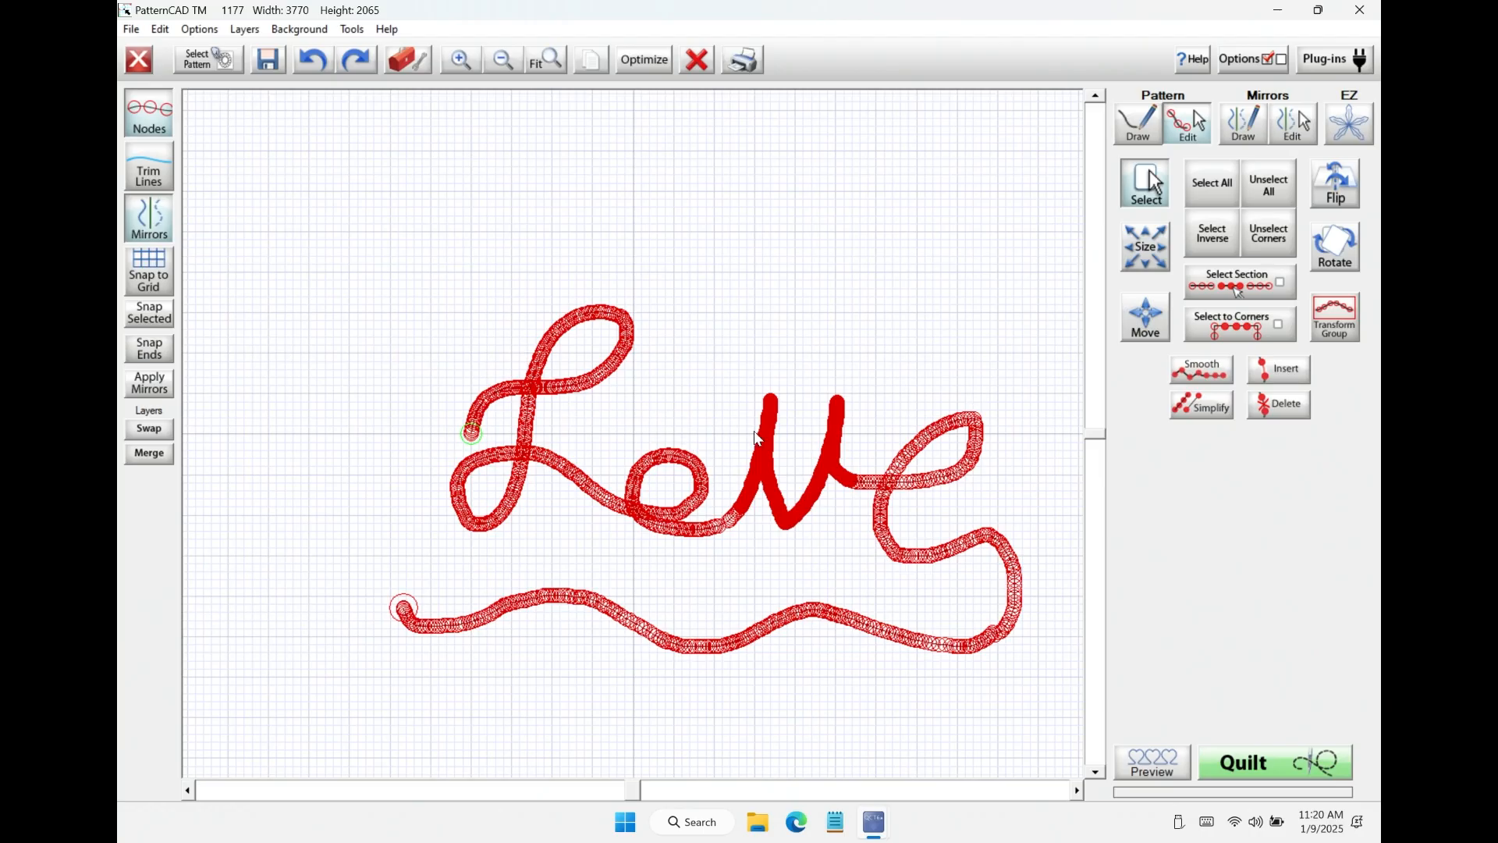
click(1291, 170)
mouse_move(757, 386)
mouse_down()
mouse_move(788, 402)
mouse_move(801, 435)
mouse_up()
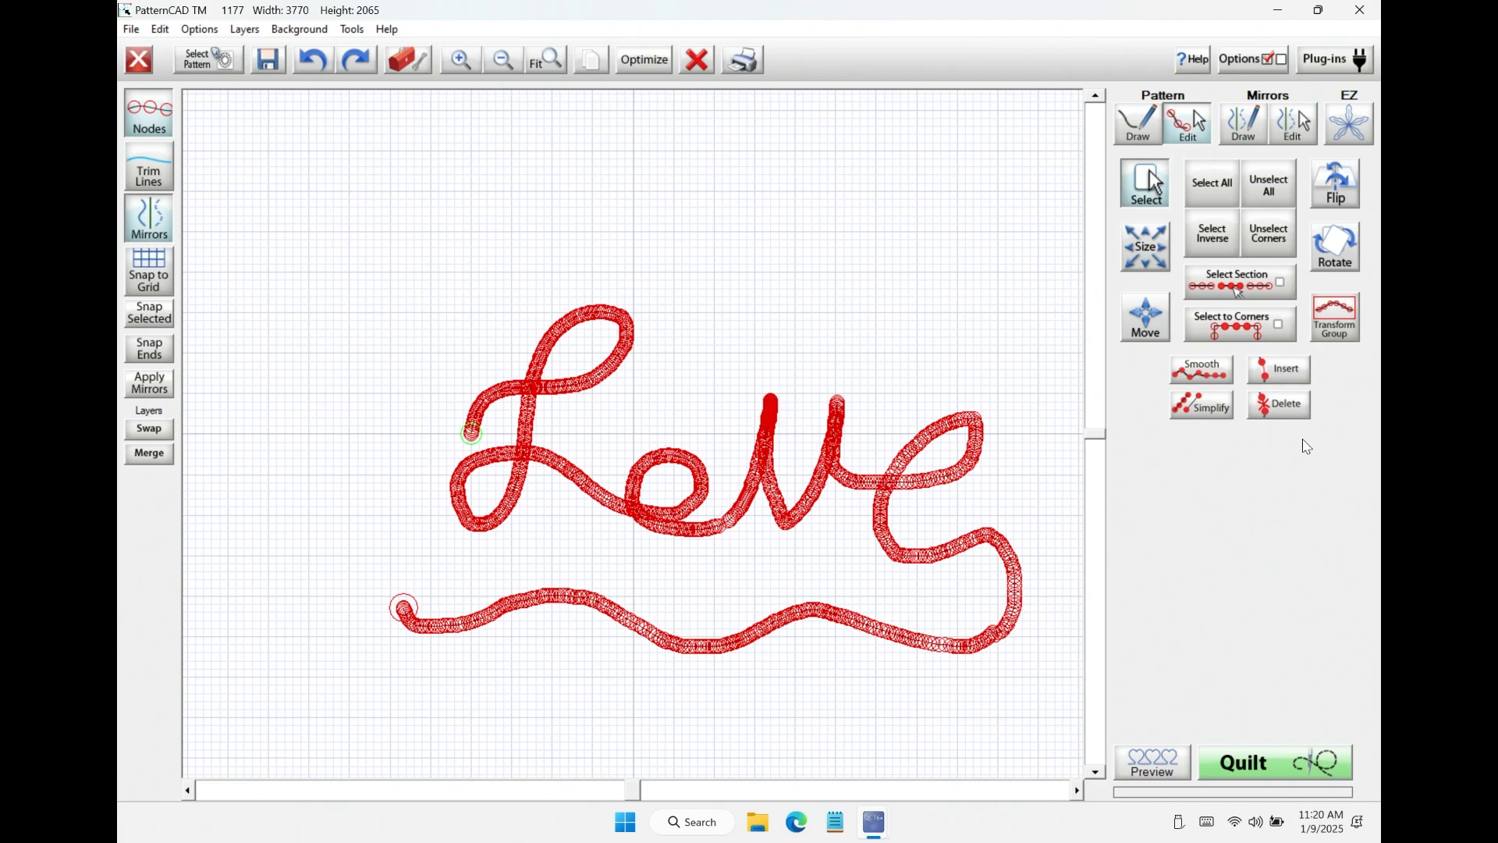
click(1278, 407)
drag(824, 395, 863, 430)
click(1269, 408)
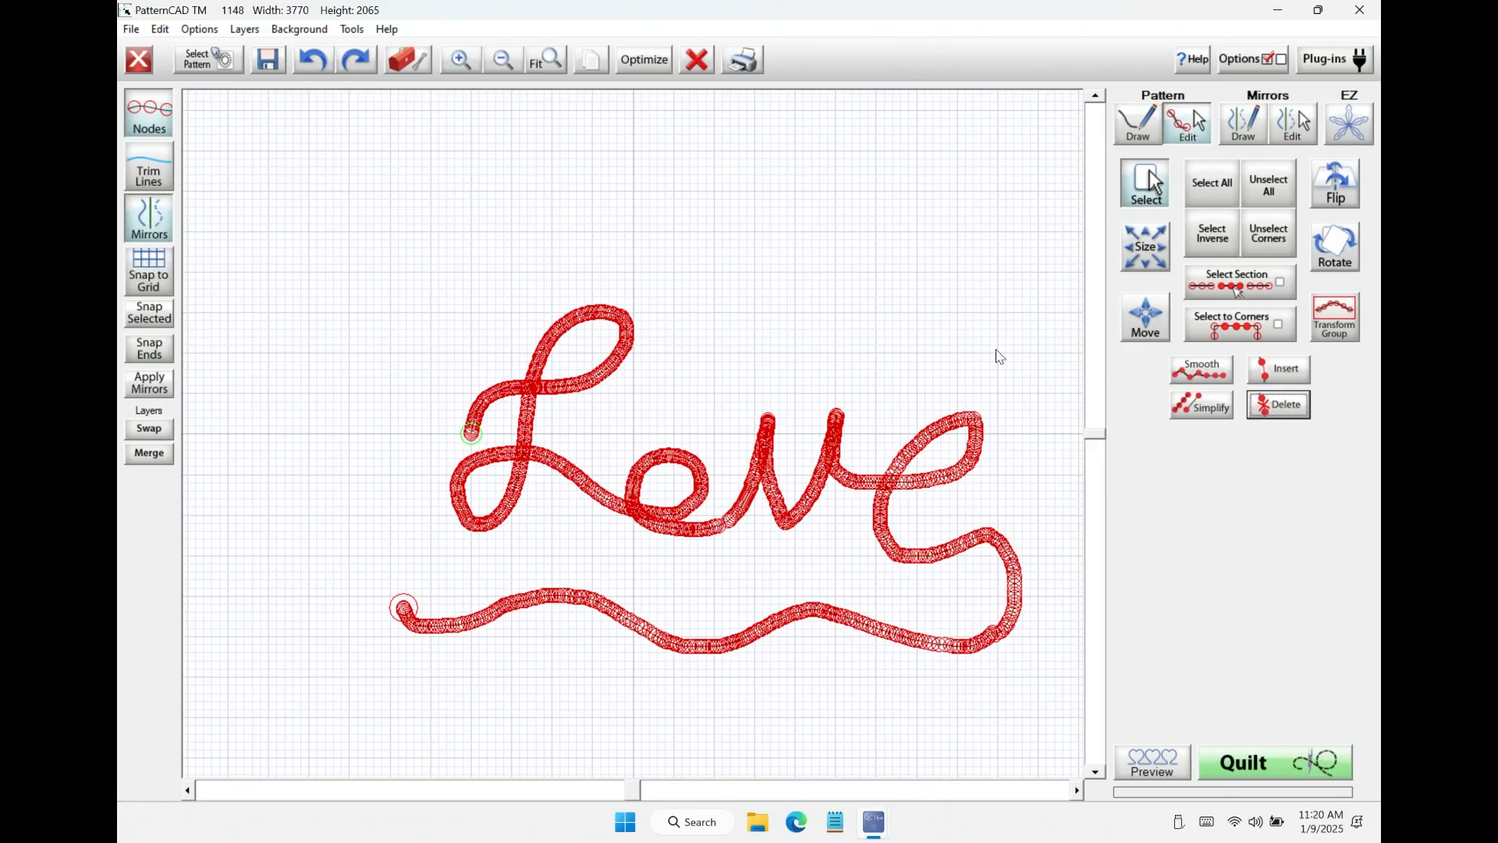
click(148, 114)
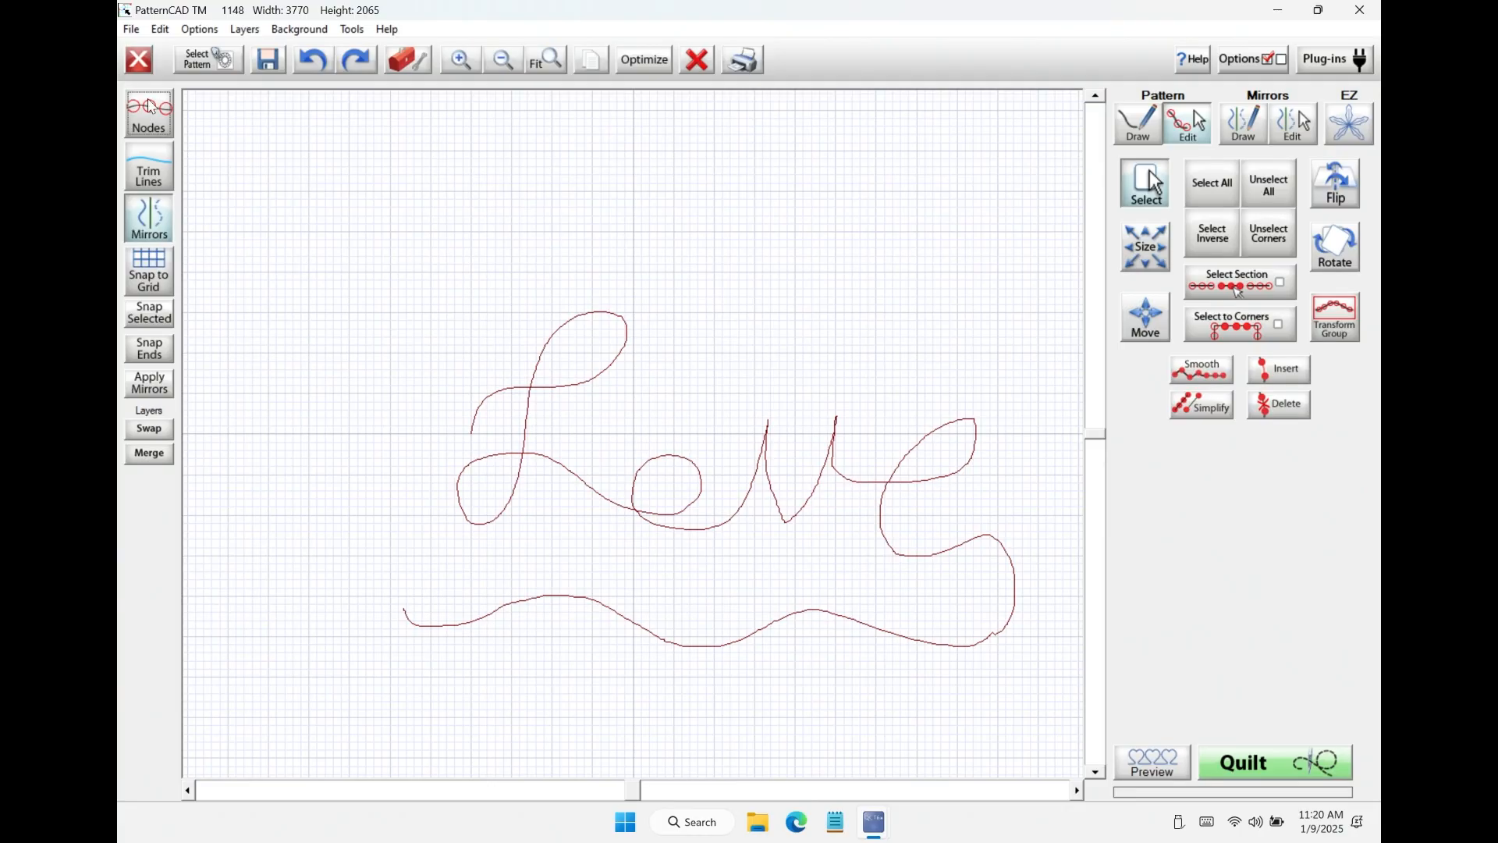
click(160, 110)
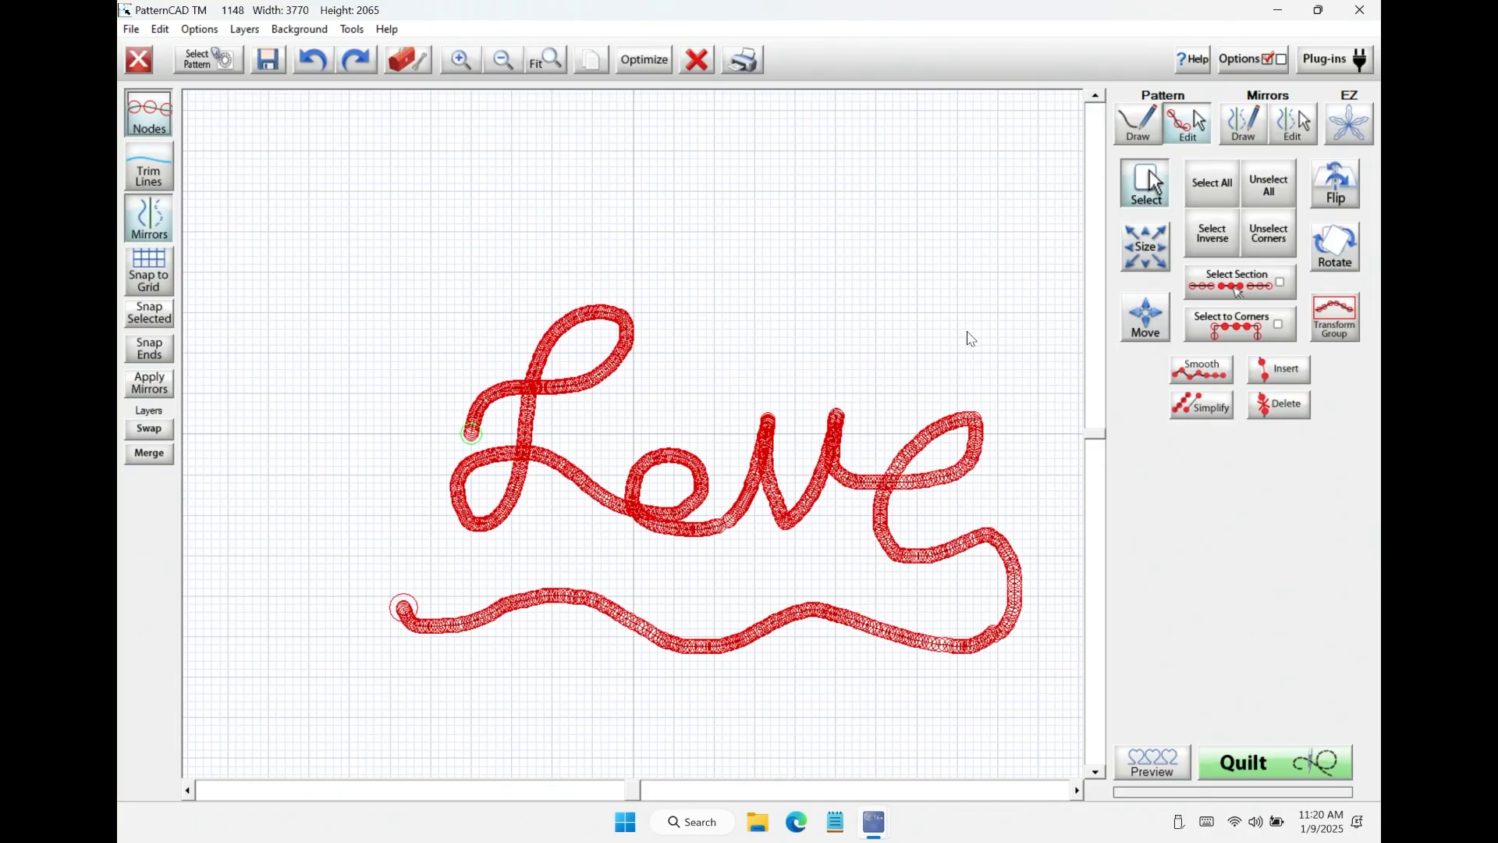
Smooth the upper loop of the e, followed by its lower curve as a separate selection.
drag(896, 386, 1007, 504)
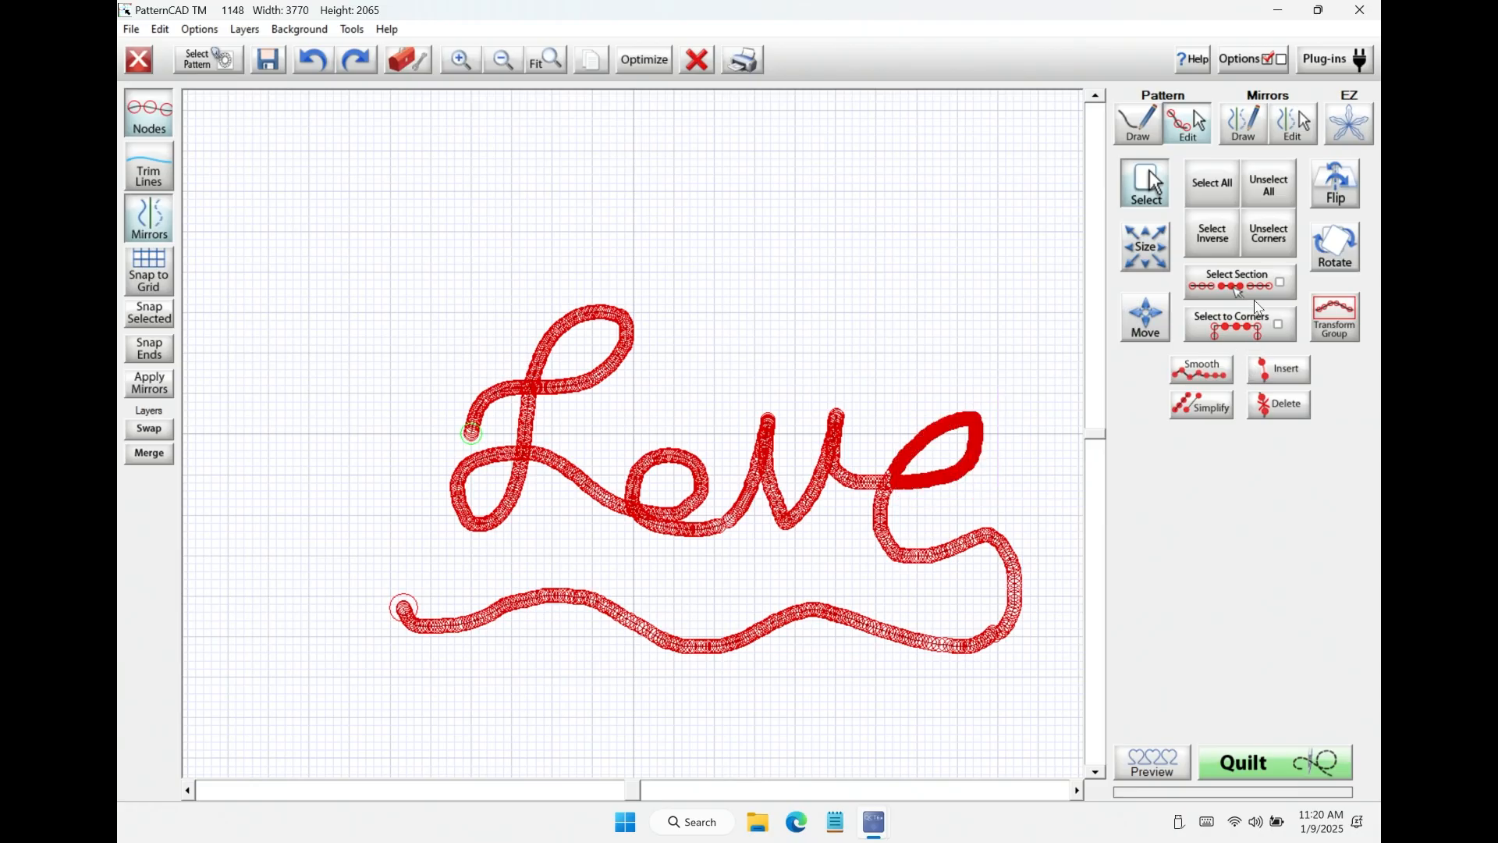
click(1223, 373)
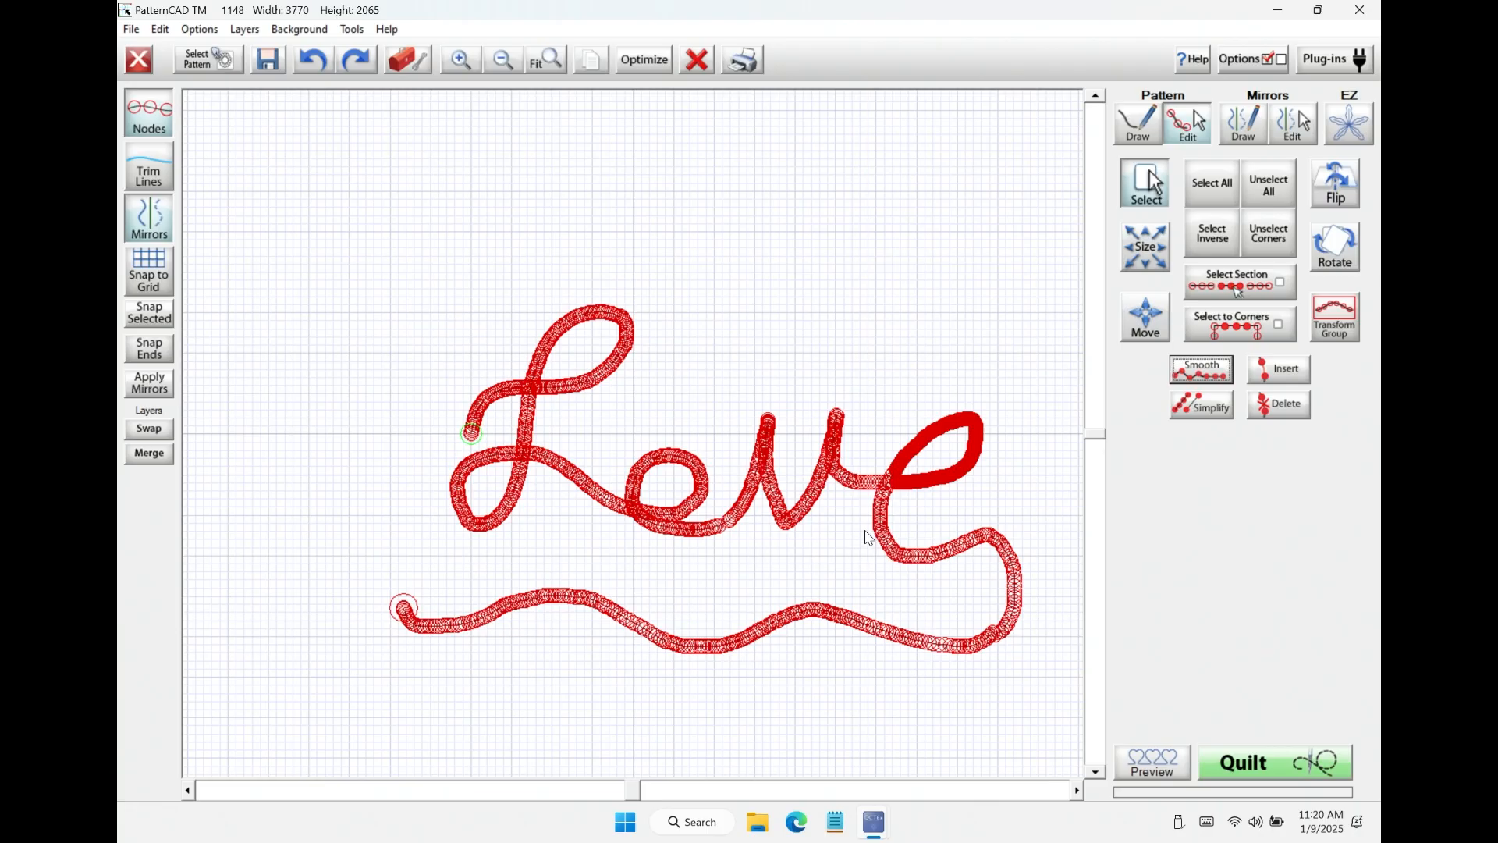
click(1285, 185)
drag(850, 498, 945, 591)
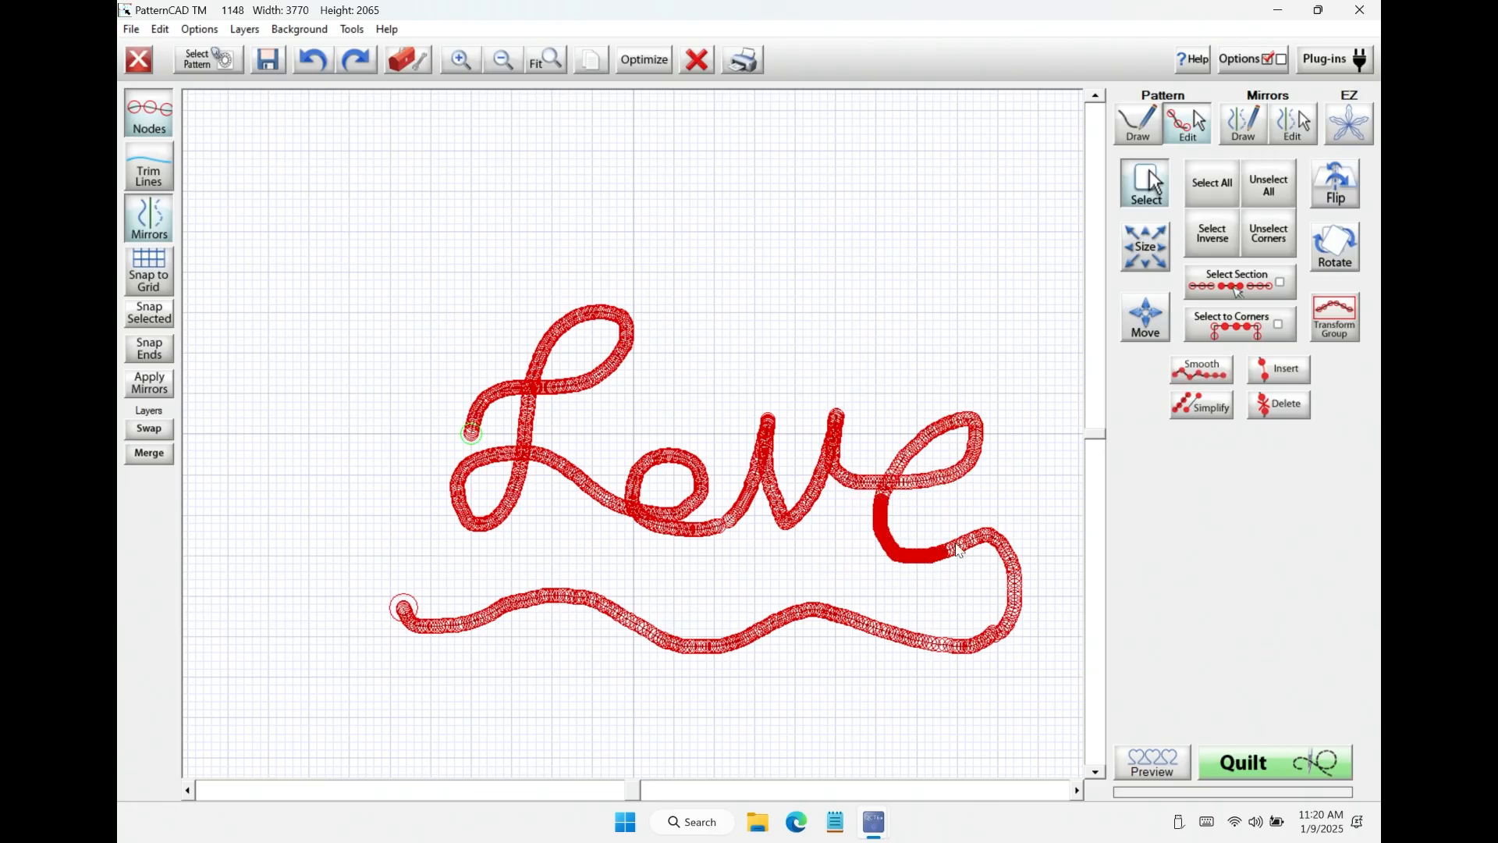
click(1220, 377)
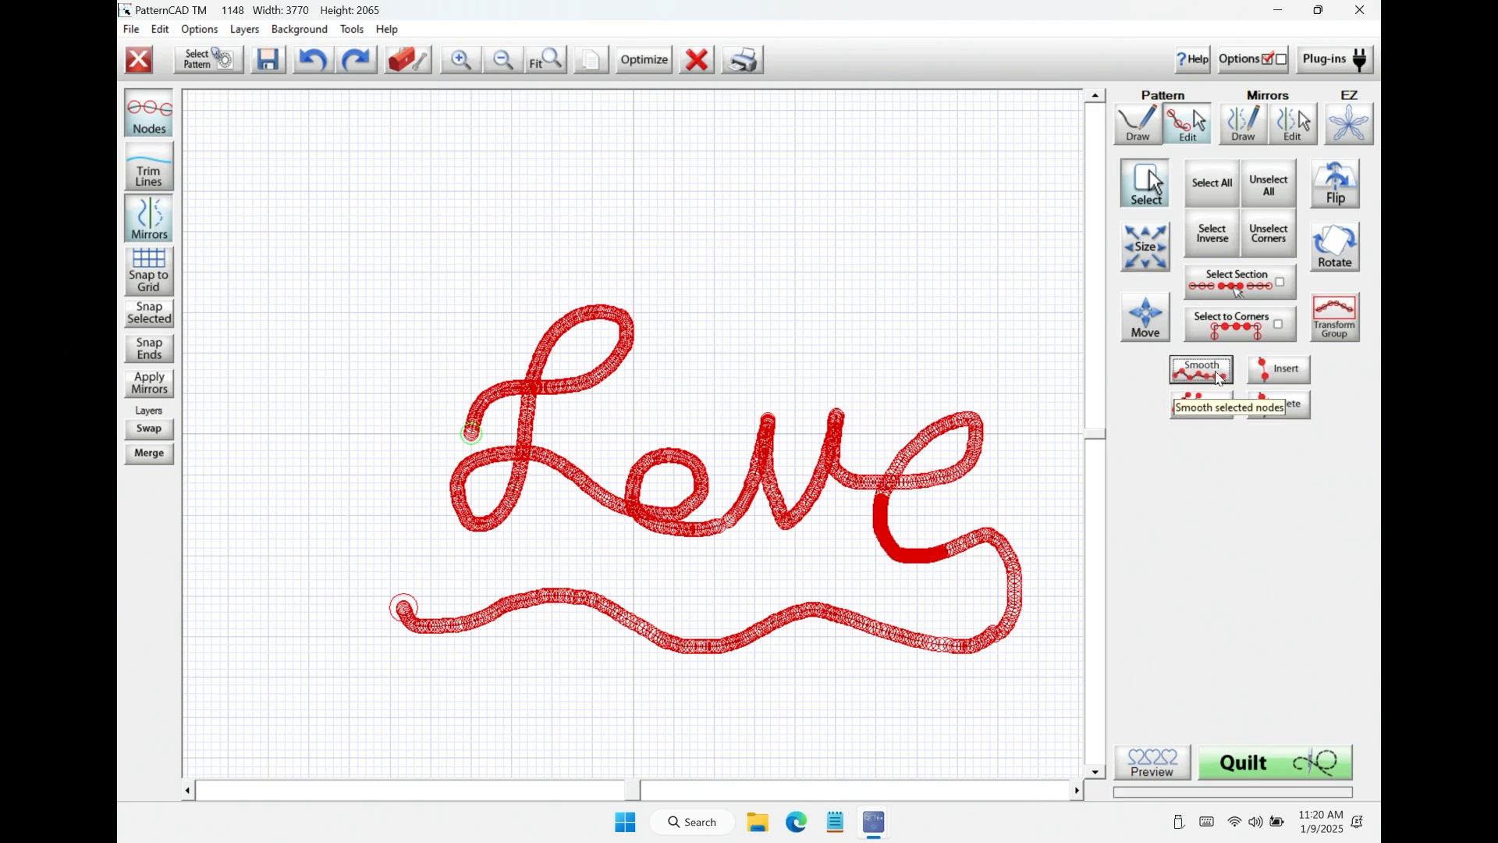
Smooth the tail's bend below the e and the curve where the tail turns into the underline.
click(1284, 185)
drag(946, 521, 1034, 569)
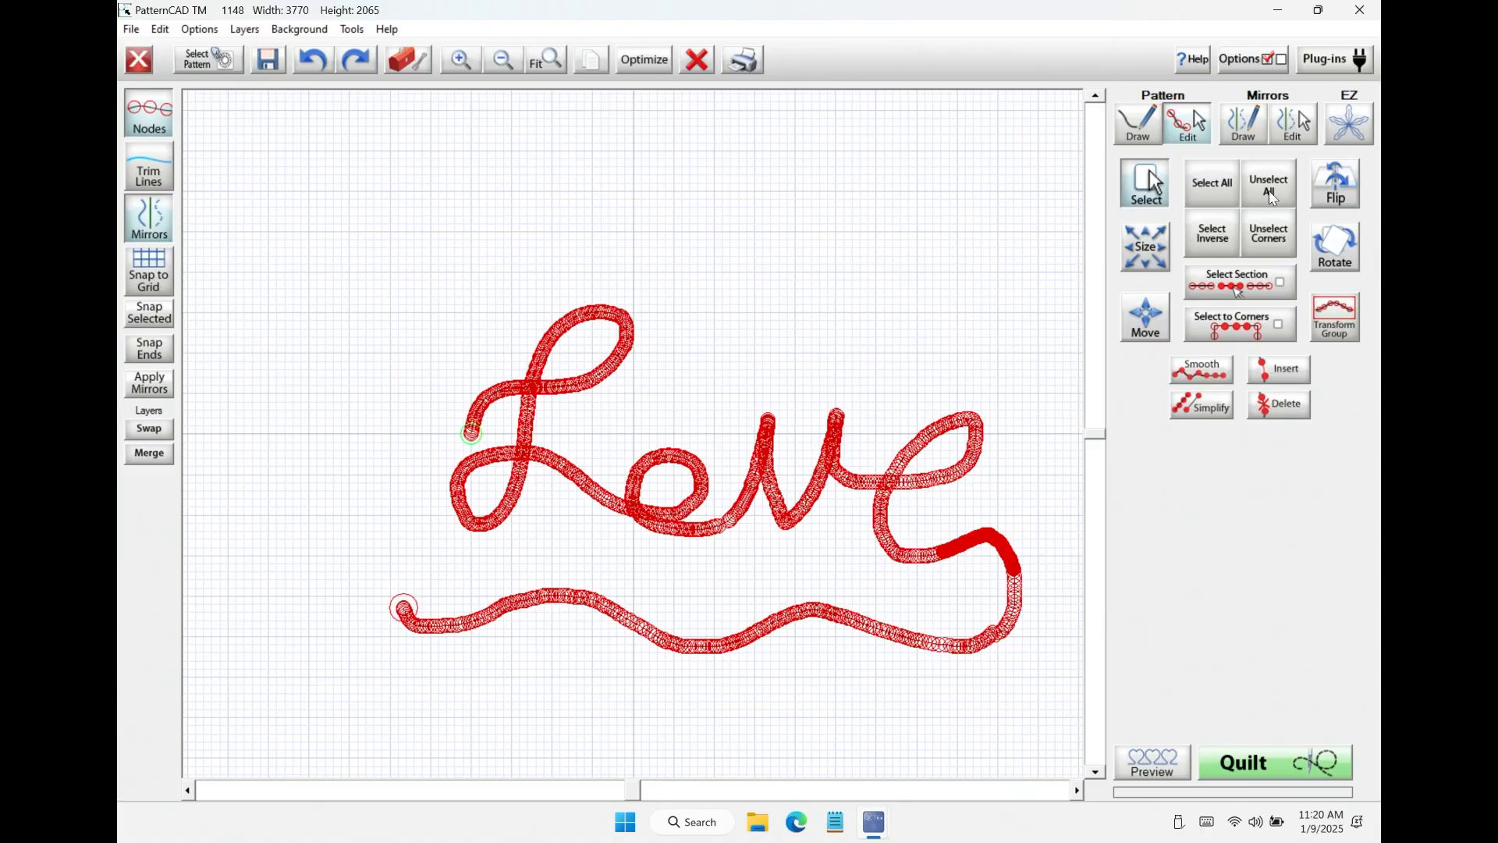
click(1192, 375)
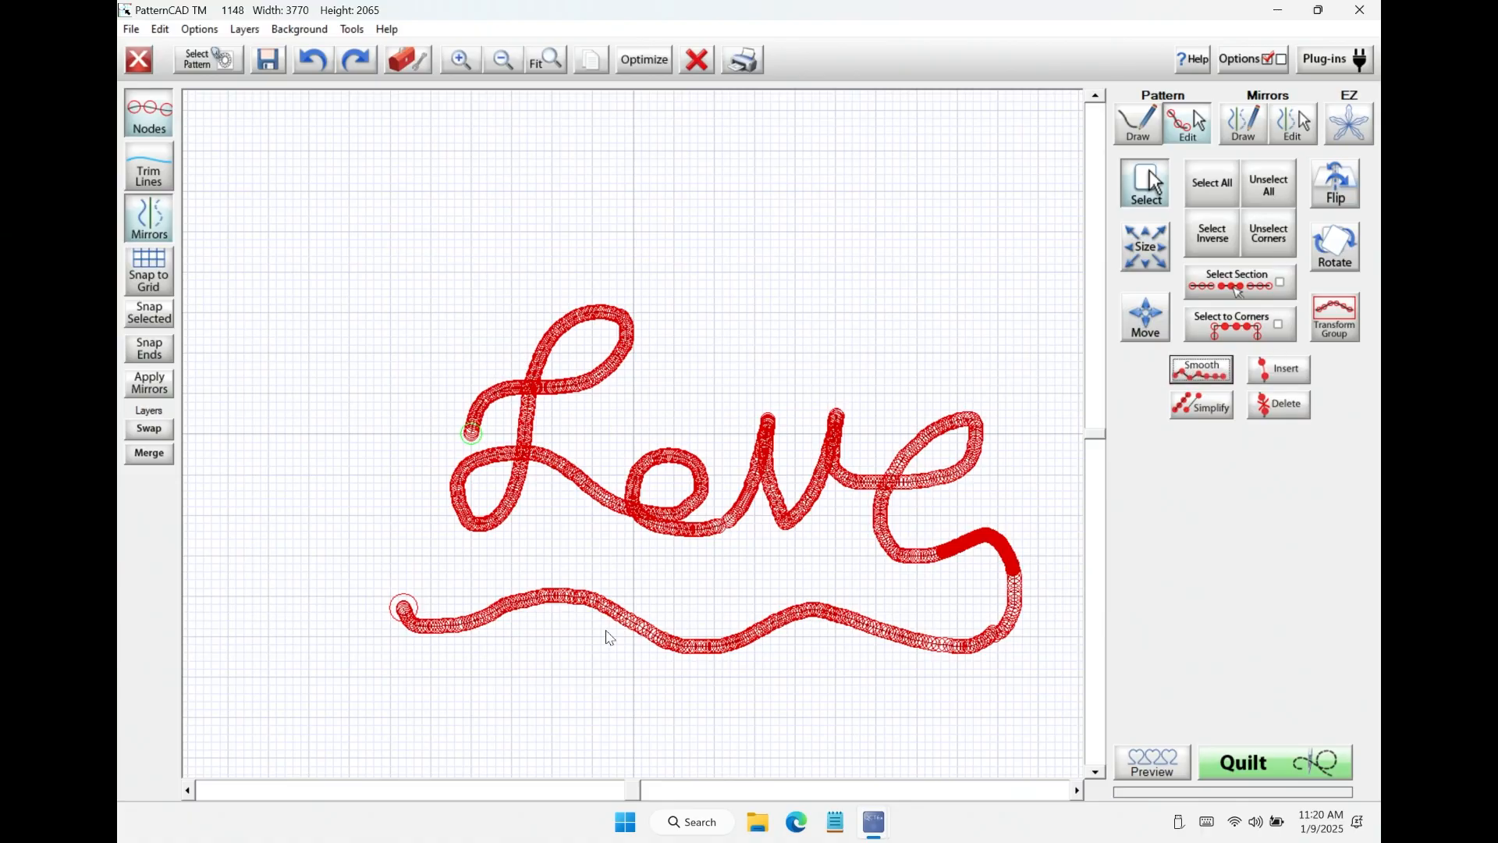
drag(922, 602, 1025, 652)
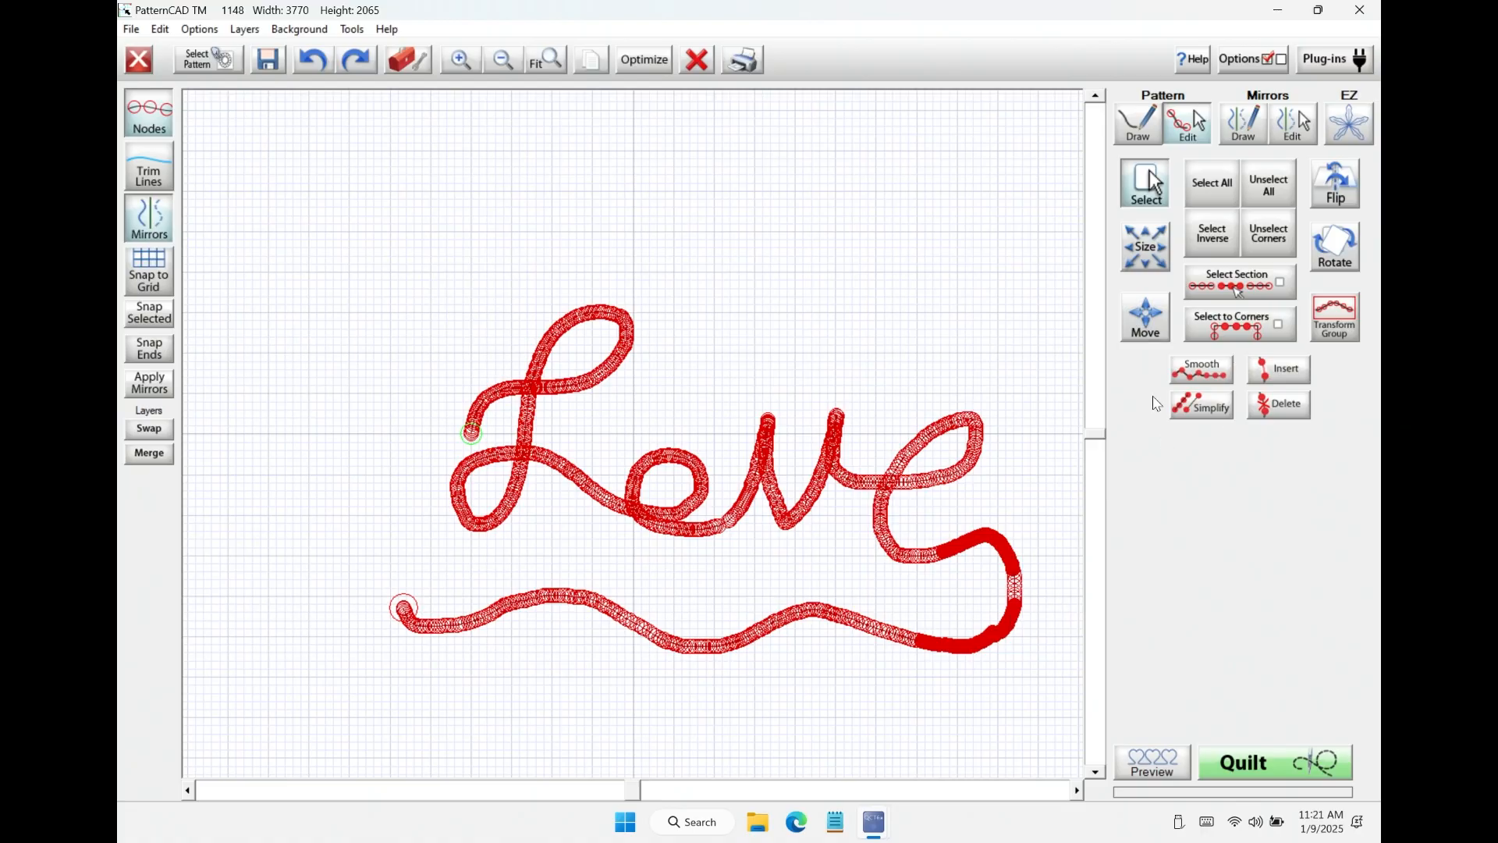
click(1201, 360)
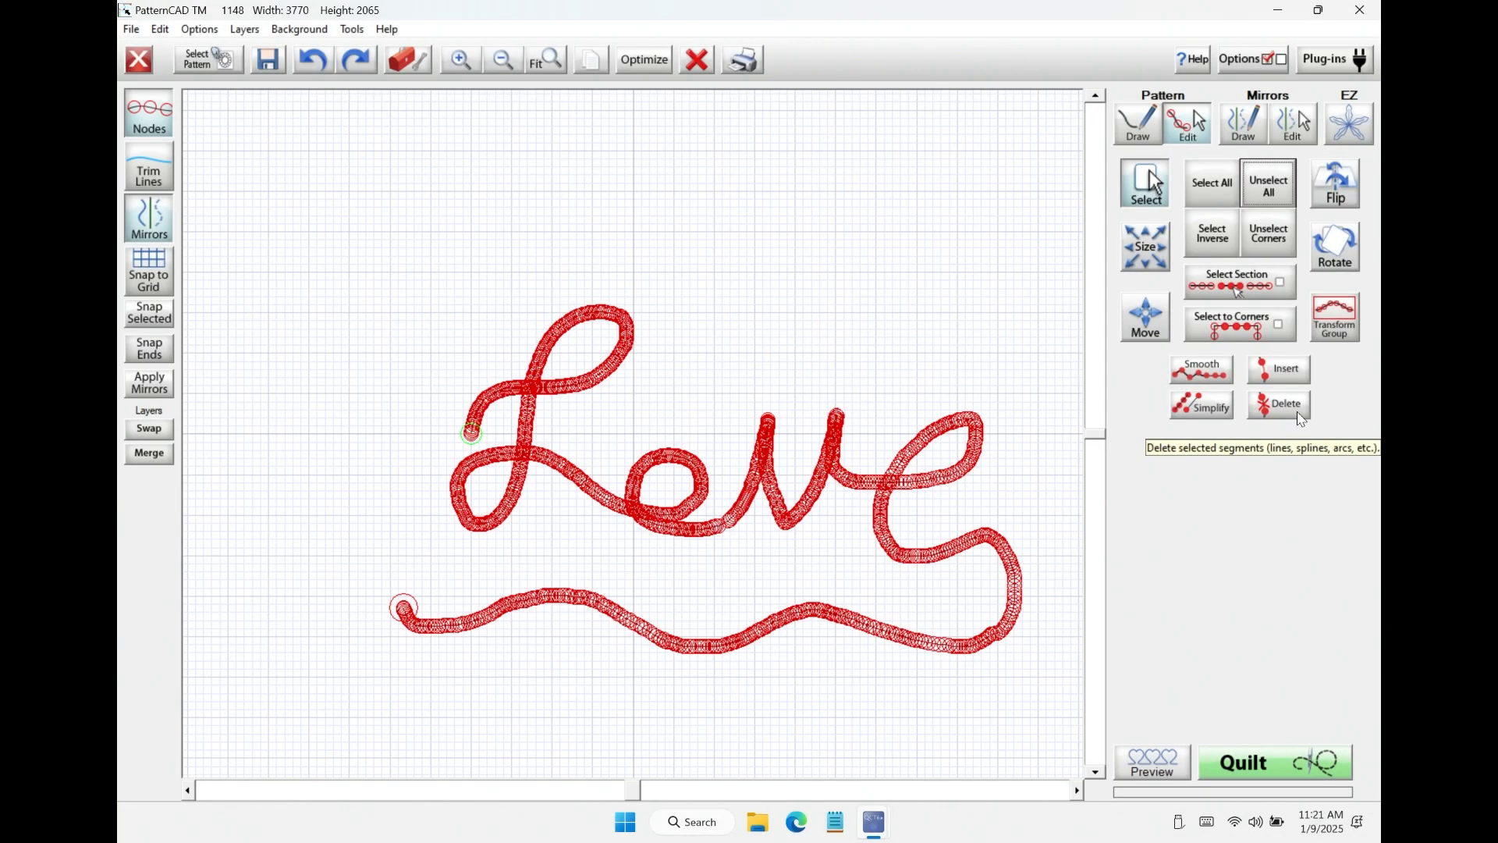
Extend the pattern from the underline's loose end with two straight line segments.
click(1138, 123)
click(355, 496)
click(268, 526)
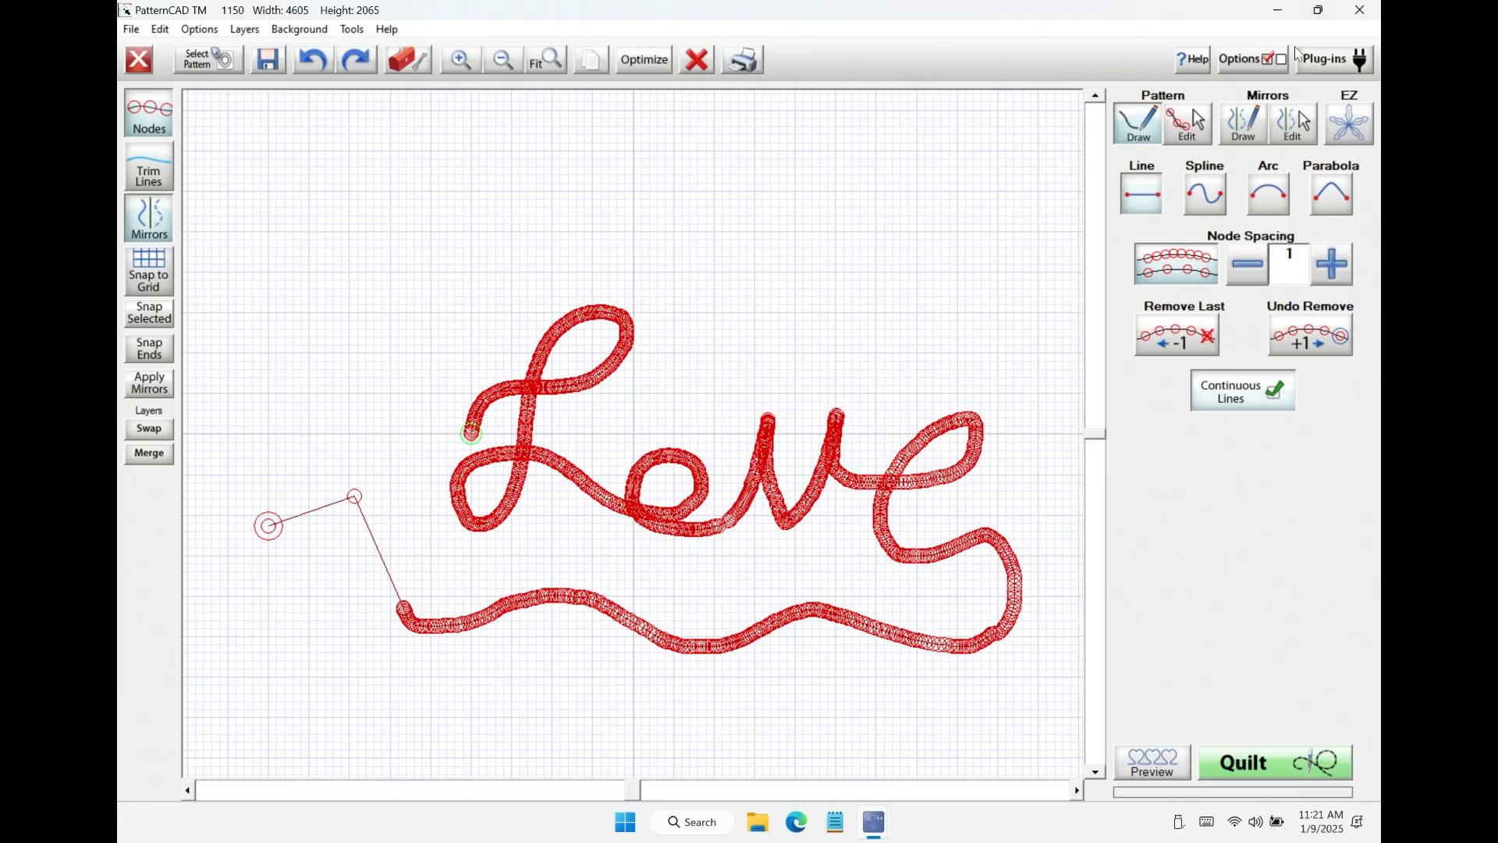
Try to delete the outermost node of the added straight lines in pattern editing.
click(1188, 123)
drag(212, 503, 316, 558)
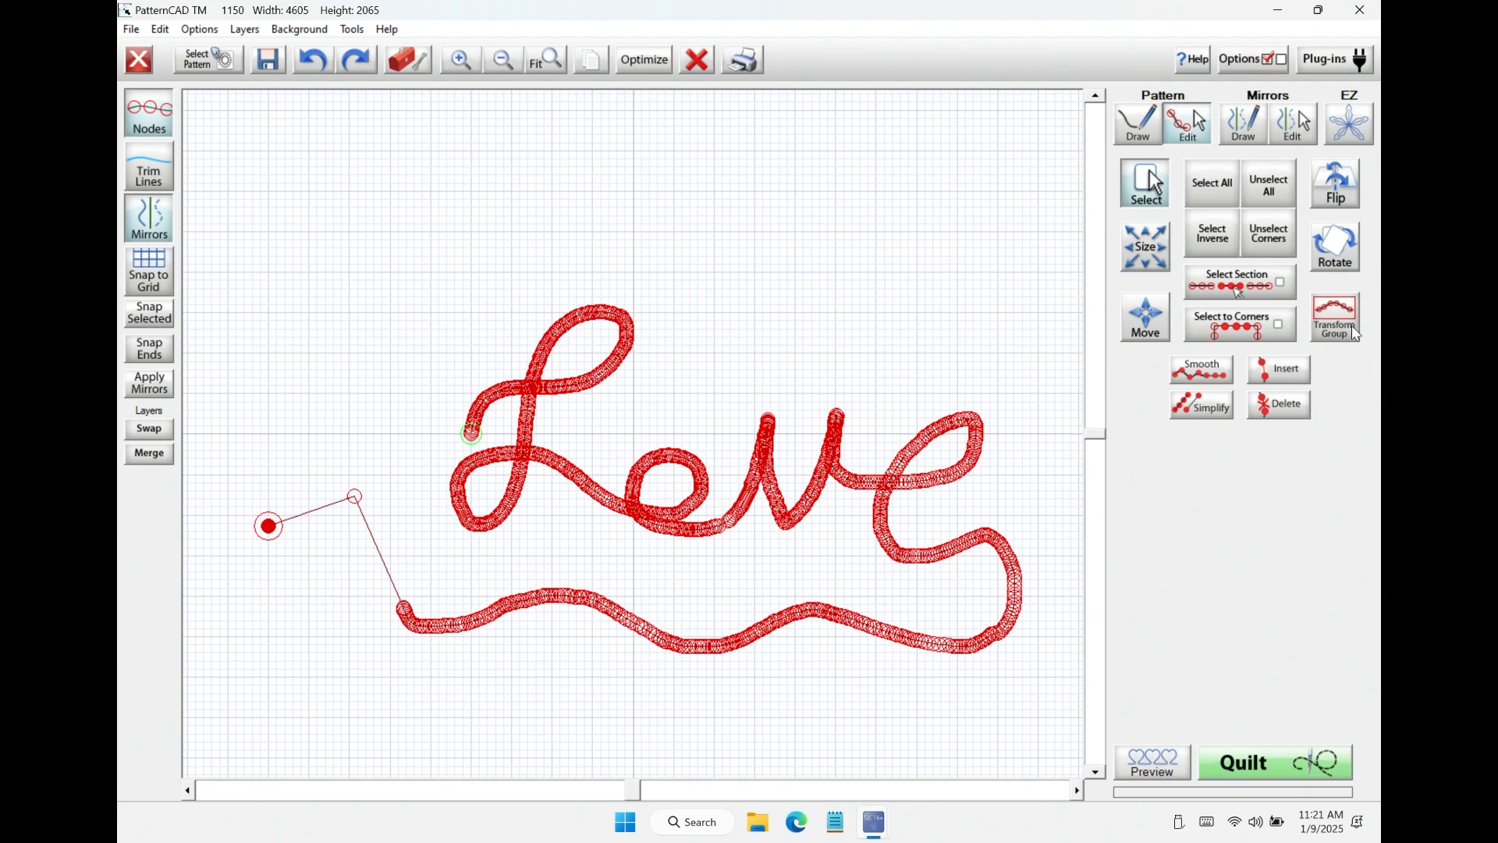
click(1282, 408)
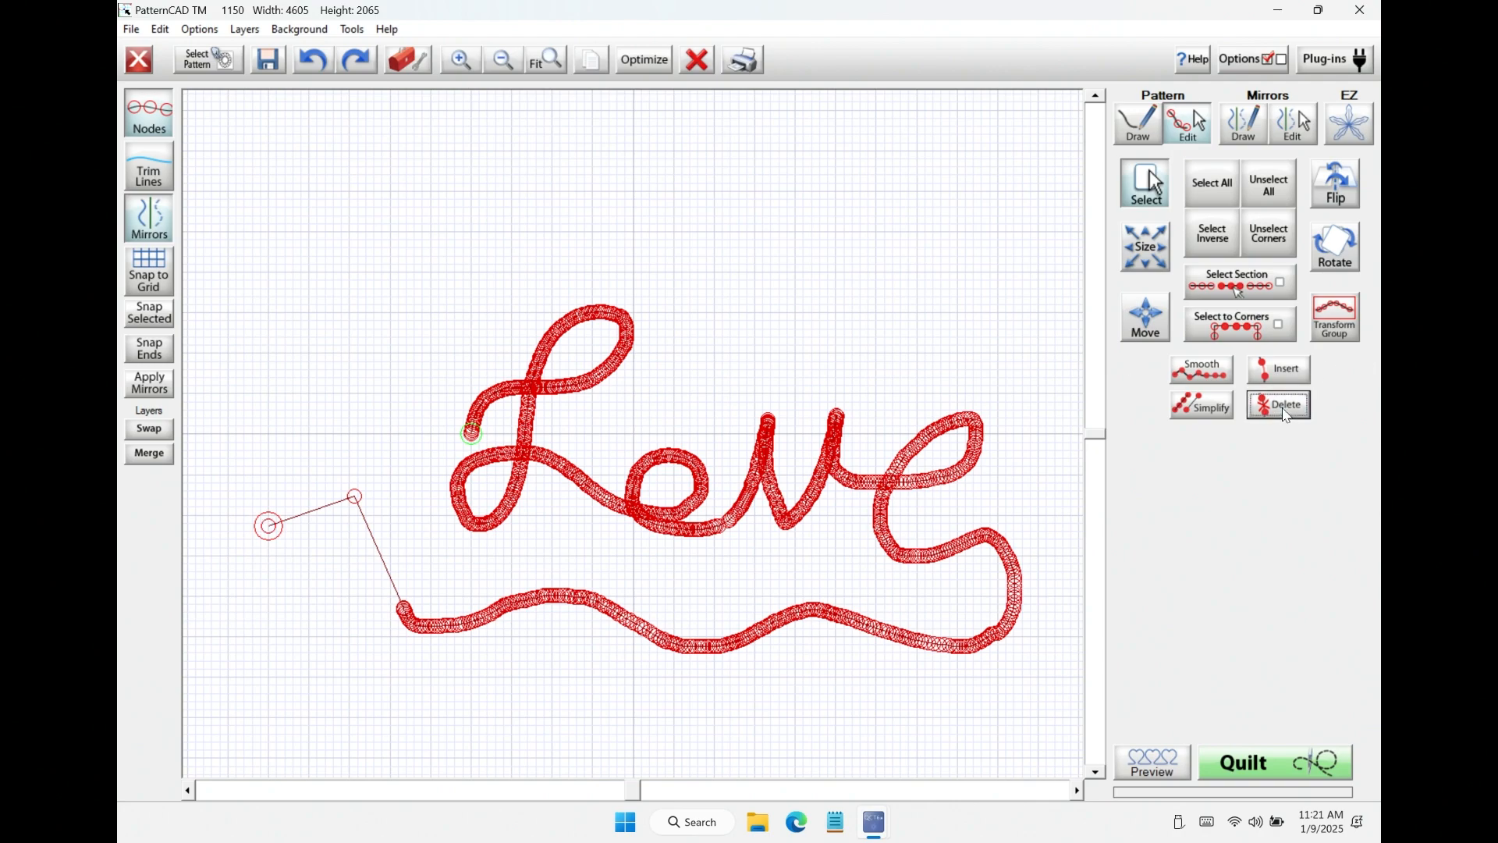
Remove the last two nodes of the pattern one at a time and restore both with Undo Remove.
click(1140, 131)
click(1162, 348)
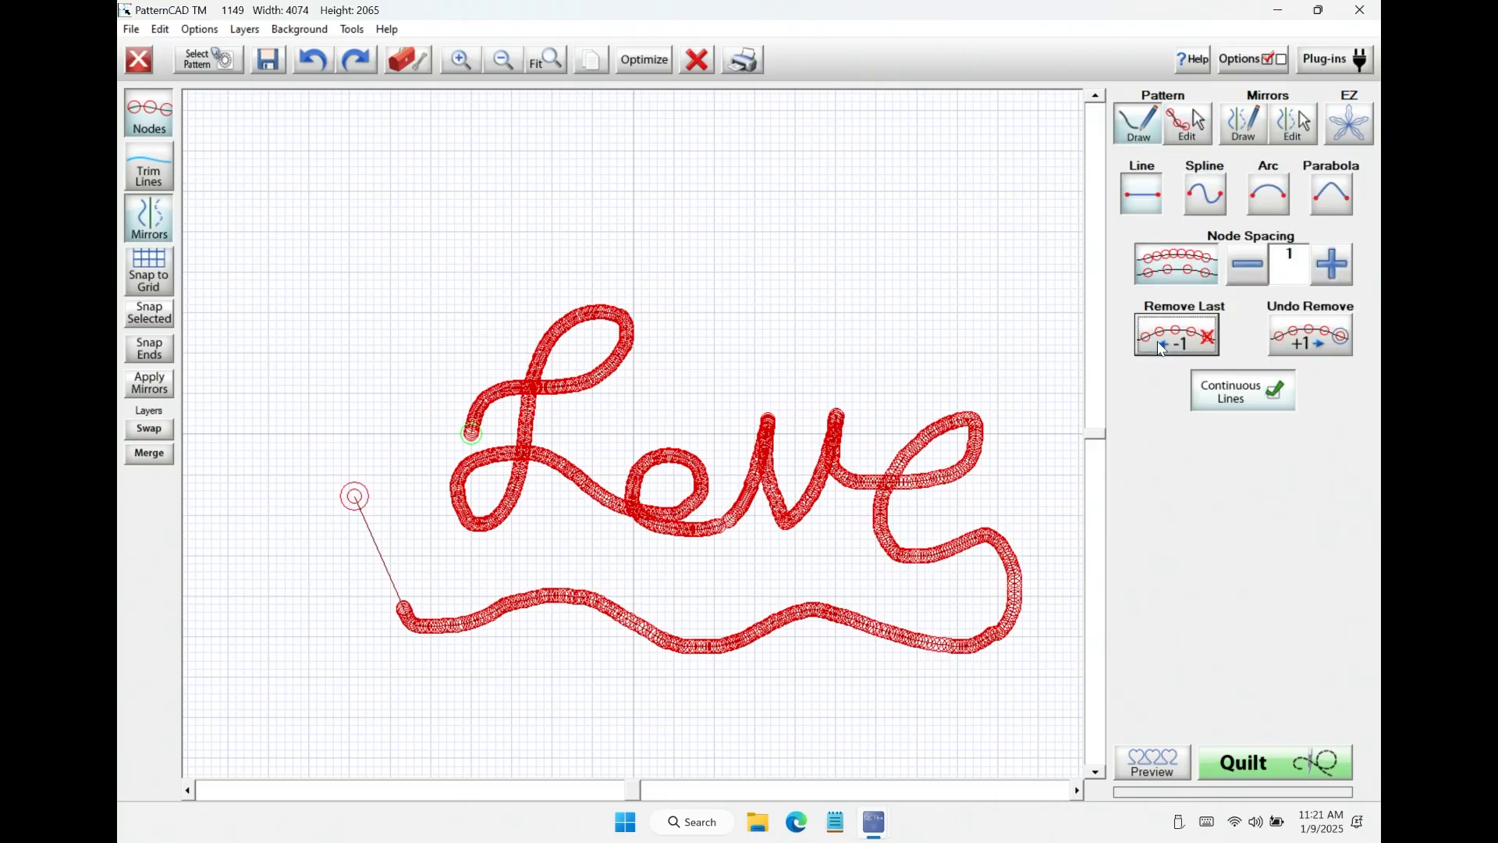
click(1162, 349)
click(1307, 335)
click(1307, 336)
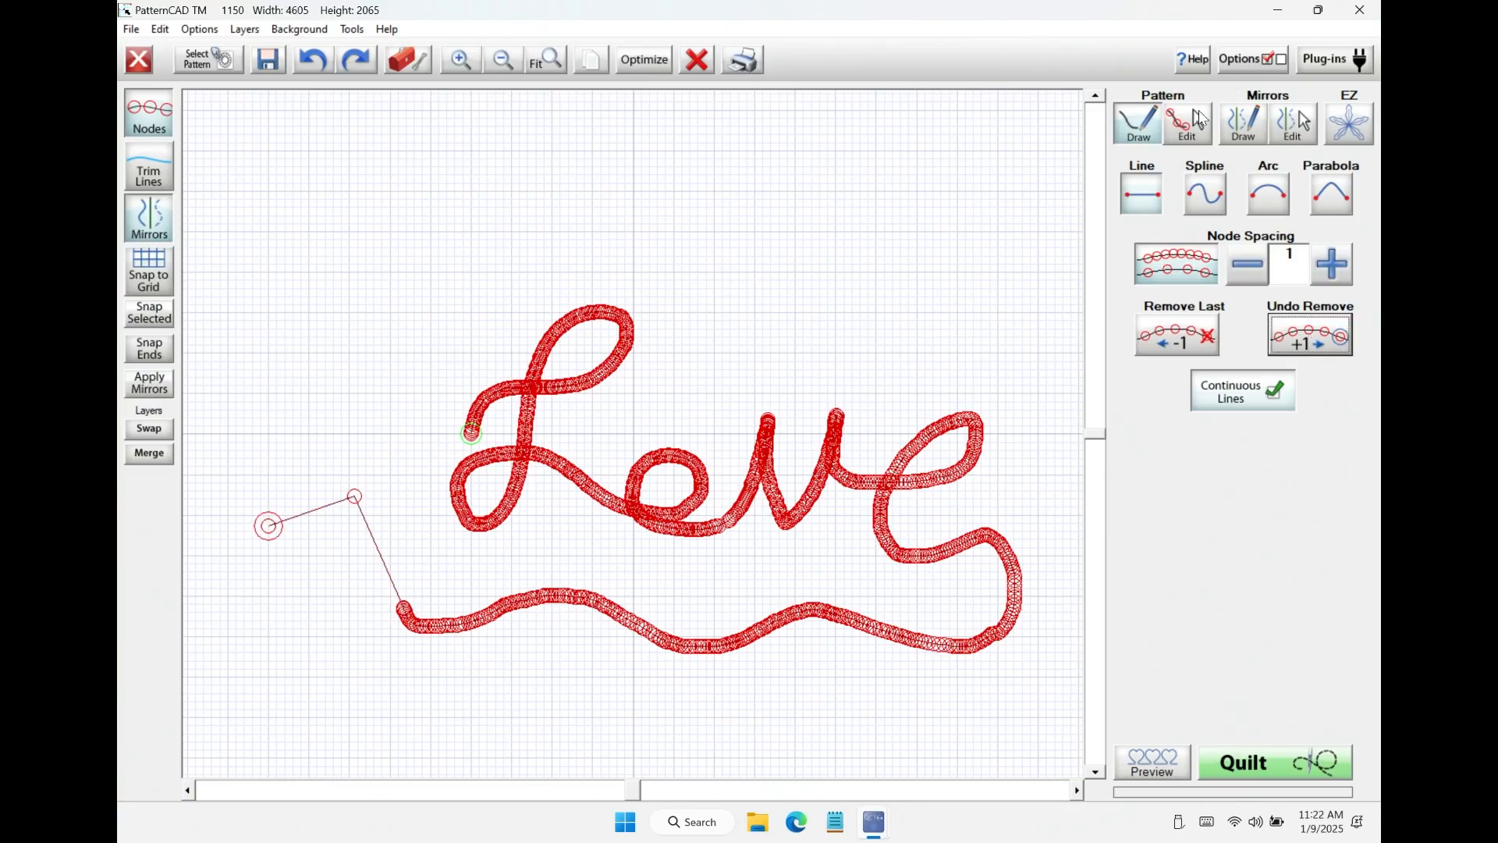
Select both nodes of the outer straight segment in pattern editing and delete that segment.
click(1203, 119)
drag(240, 512, 420, 452)
drag(233, 562, 313, 488)
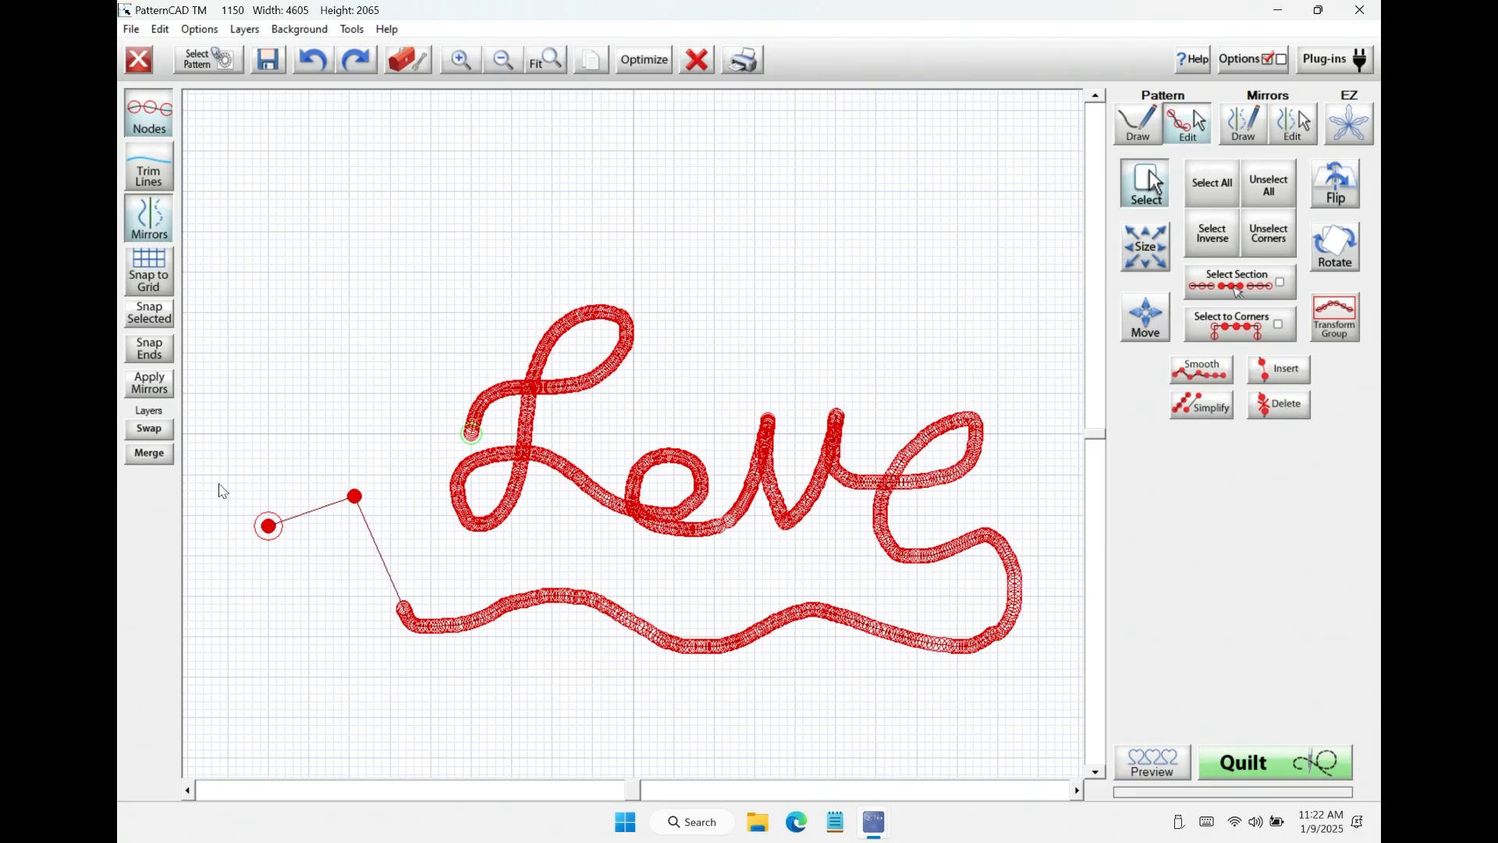
drag(224, 458, 394, 559)
drag(227, 456, 380, 557)
click(1291, 412)
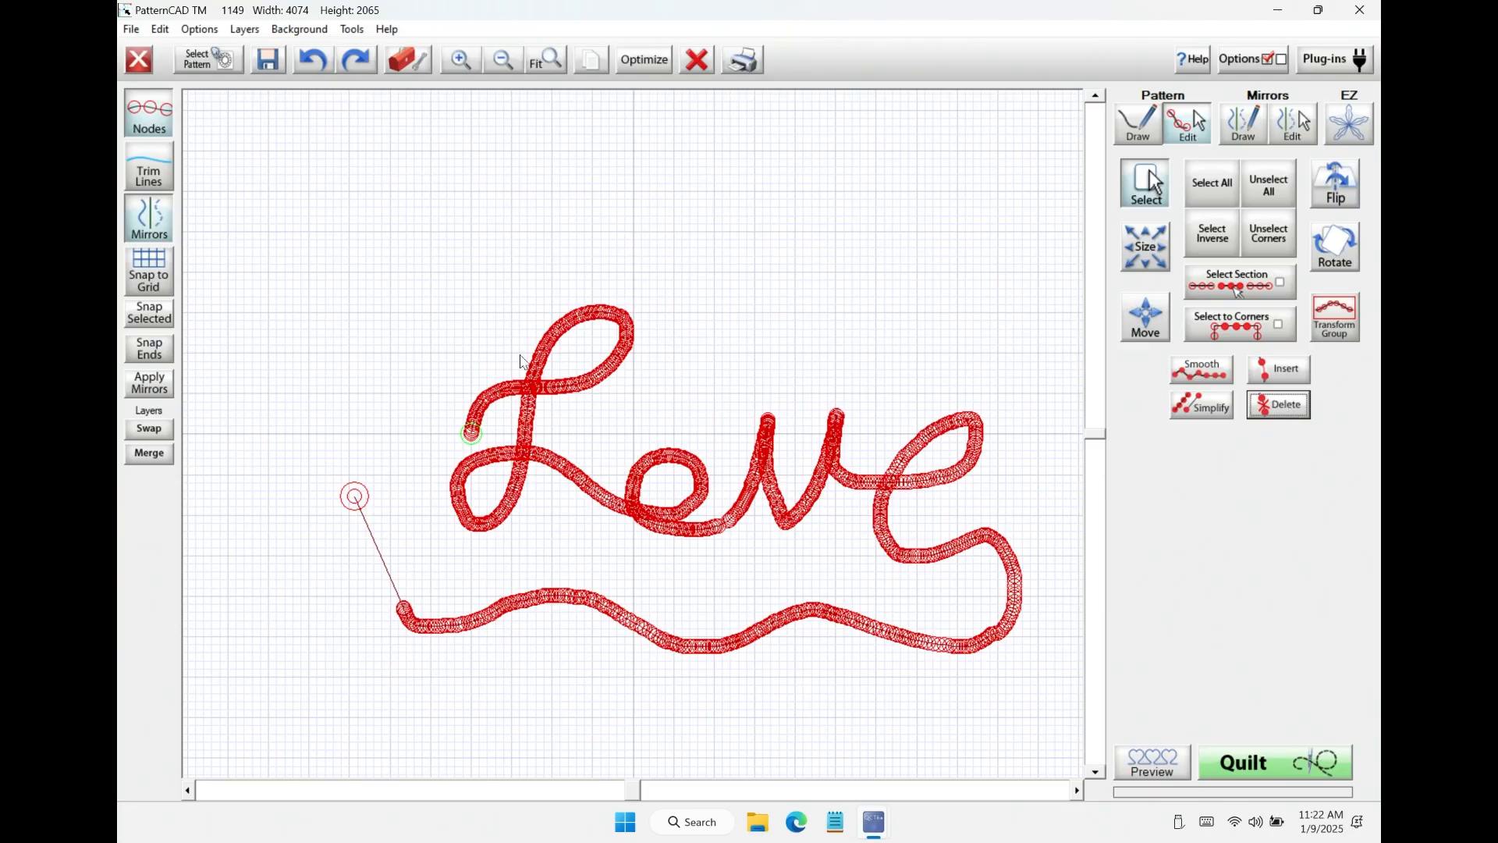
Select both end nodes of the remaining straight segment at the underline's end and delete it.
drag(289, 471, 447, 609)
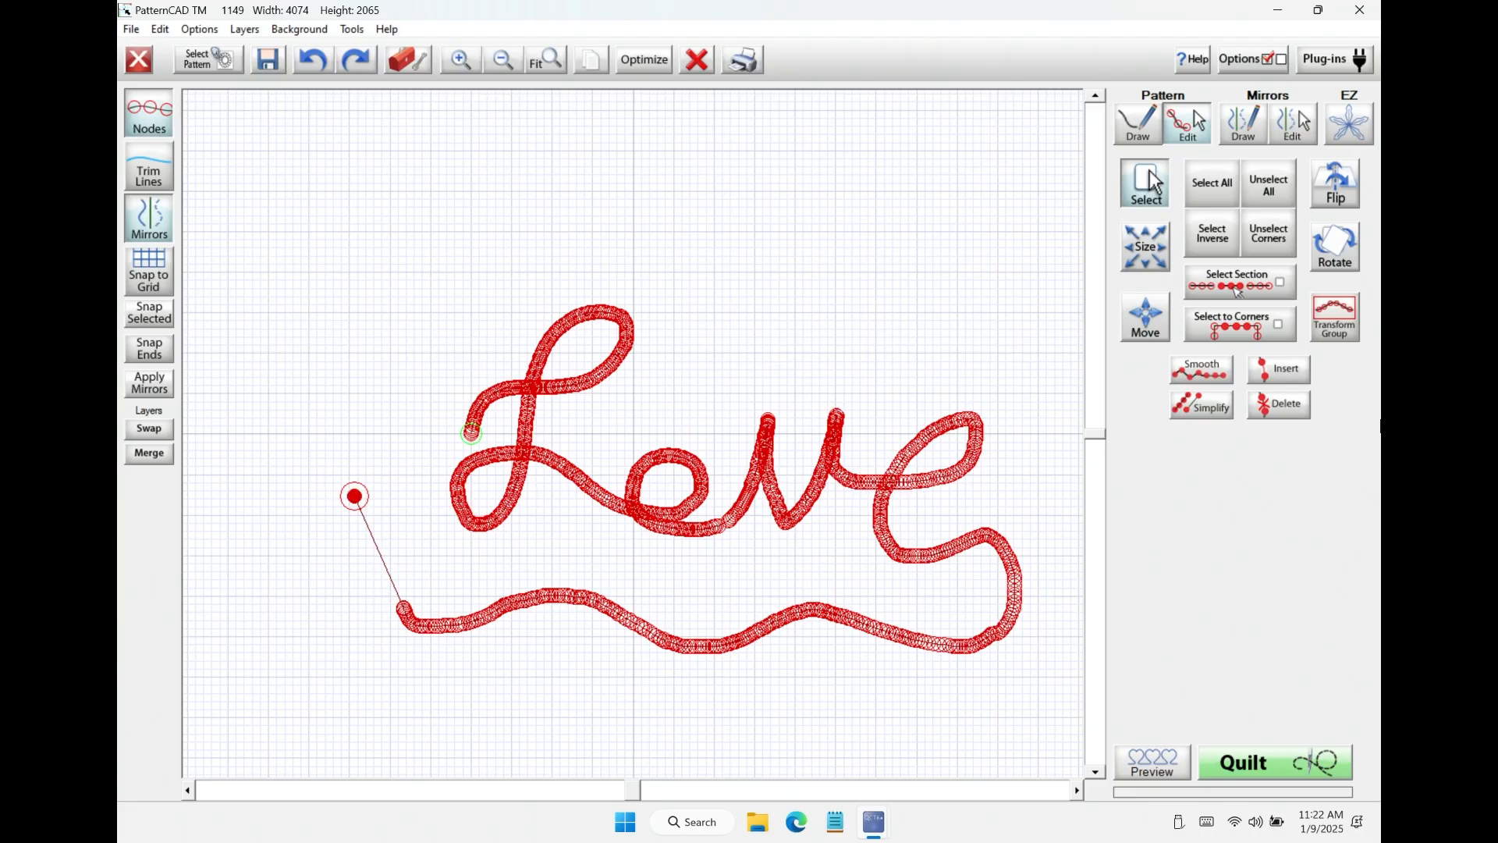
click(1288, 412)
drag(321, 470, 387, 529)
click(447, 61)
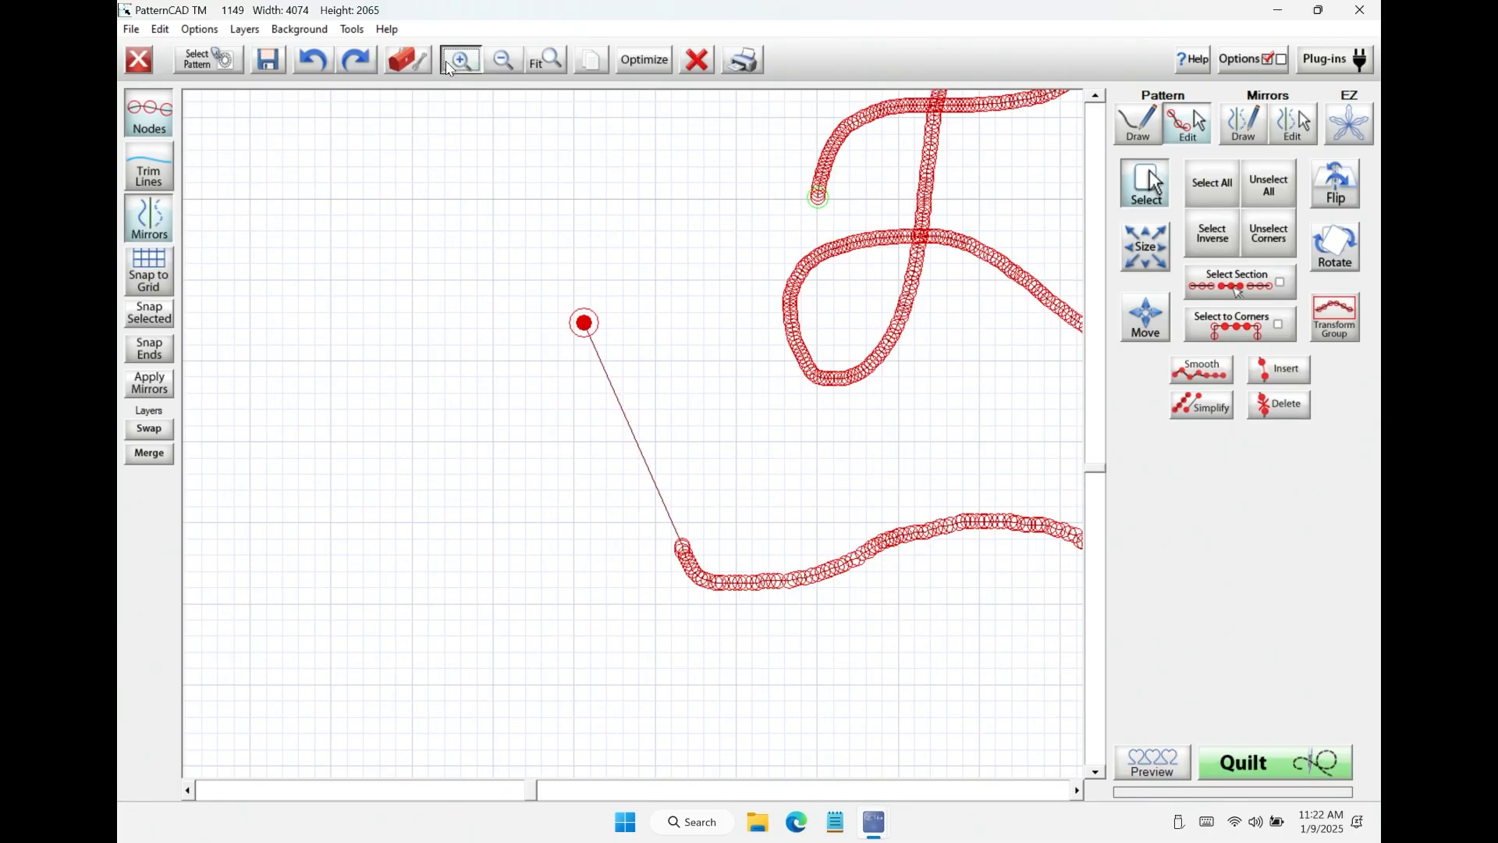
click(446, 61)
click(446, 61)
click(1094, 771)
click(1094, 771)
click(1094, 771)
click(1094, 771)
drag(805, 601, 859, 628)
click(1286, 410)
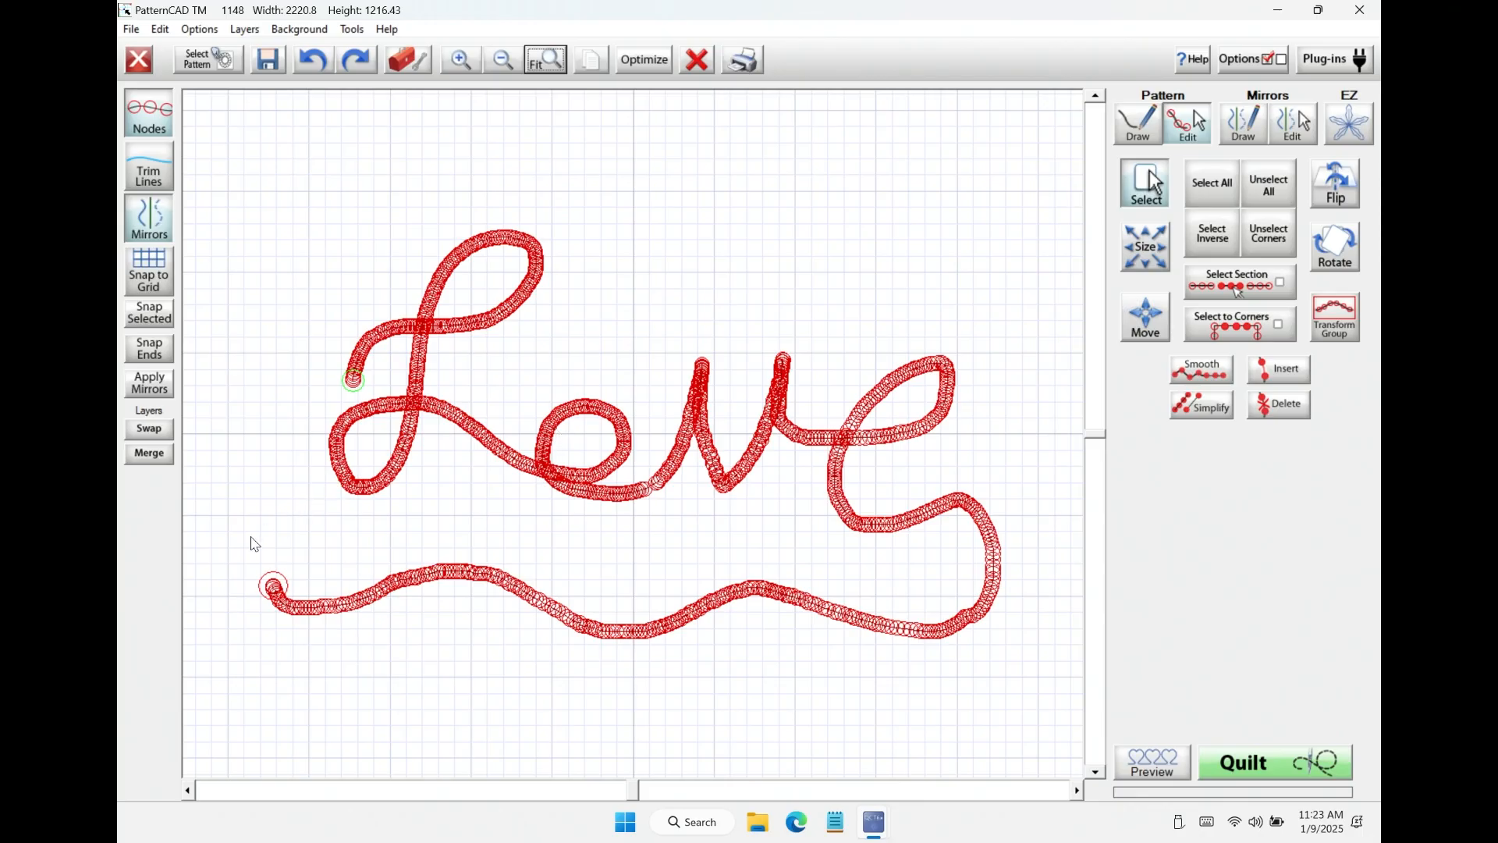
Simplify the whole pattern to reduce its number of nodes.
click(1226, 415)
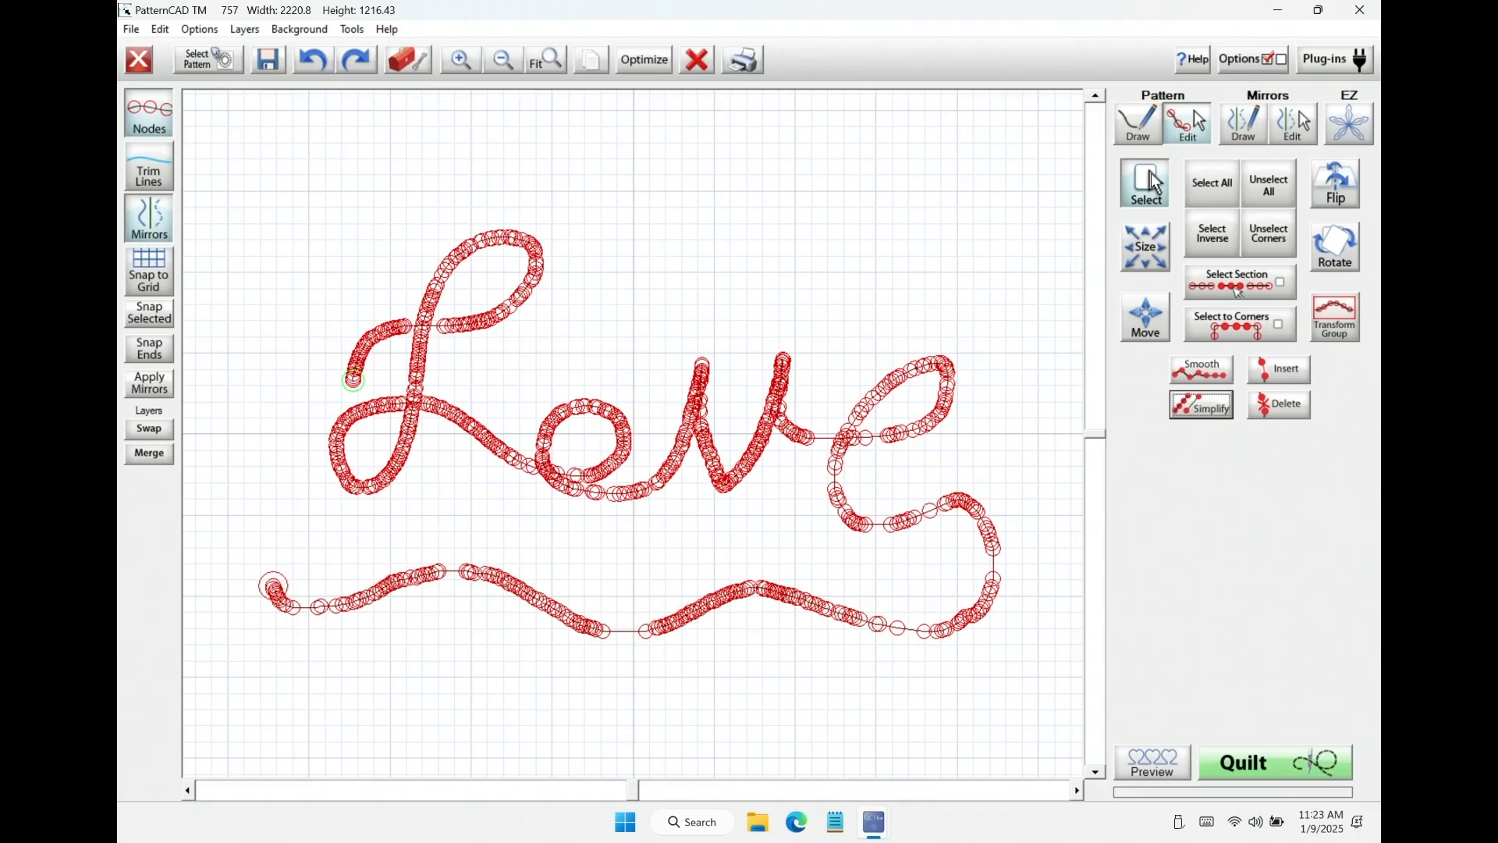
Select all nodes of the Love pattern and show the sizing tools.
click(1151, 175)
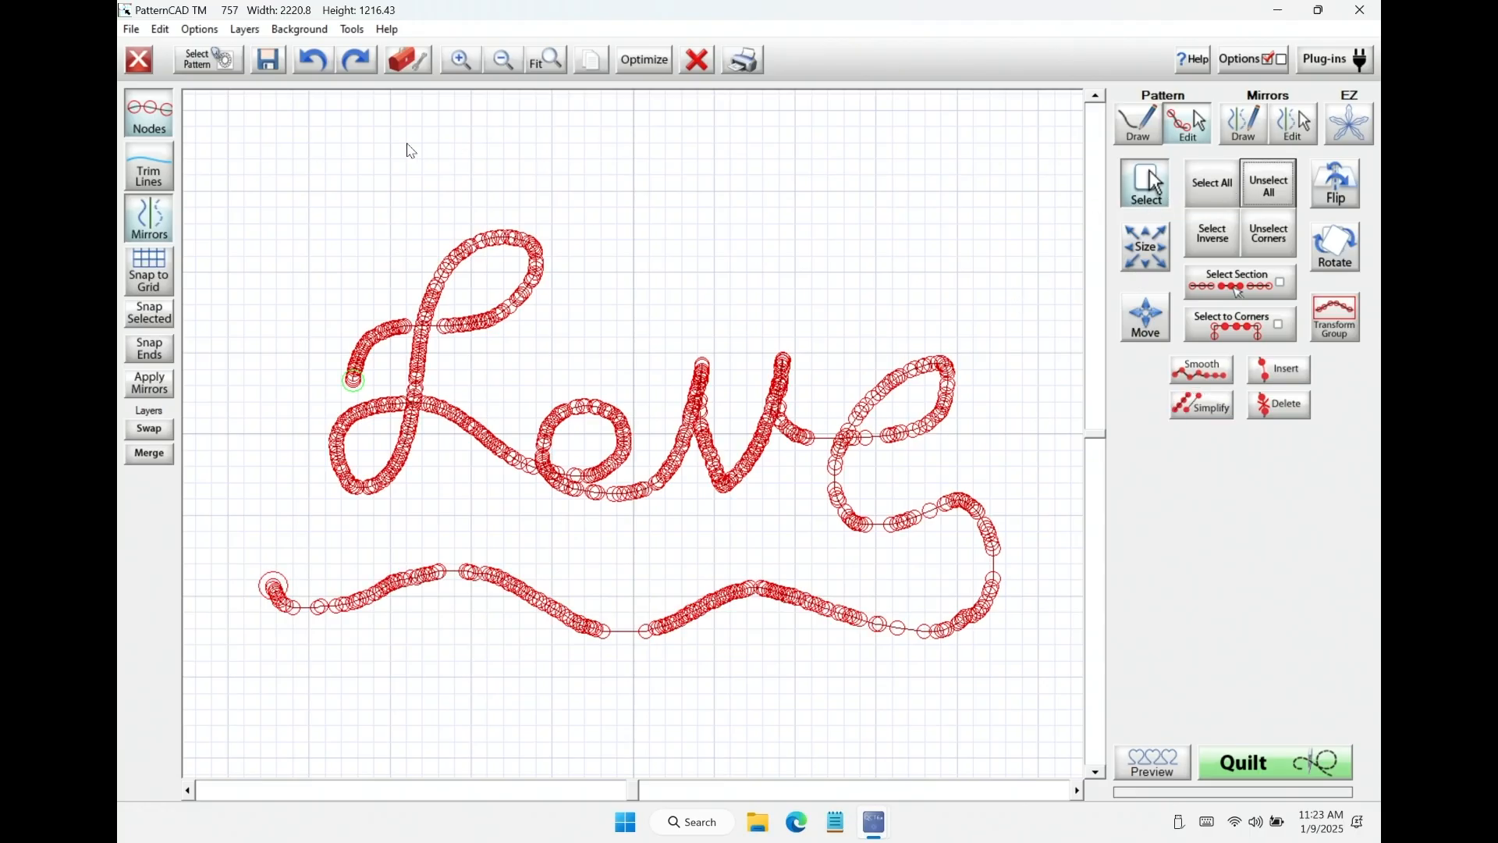
drag(252, 172, 285, 179)
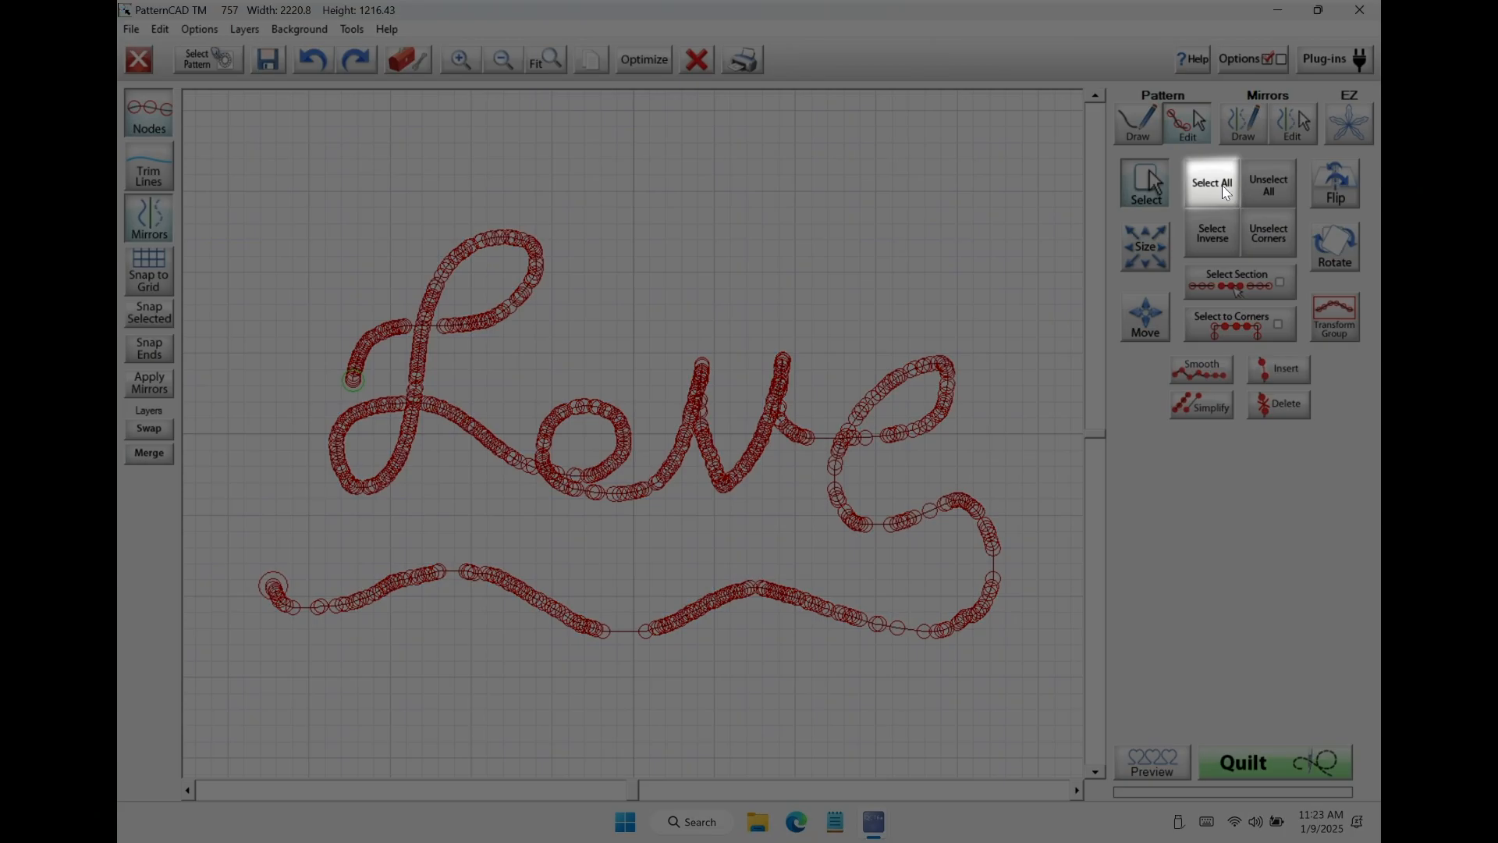
click(1224, 188)
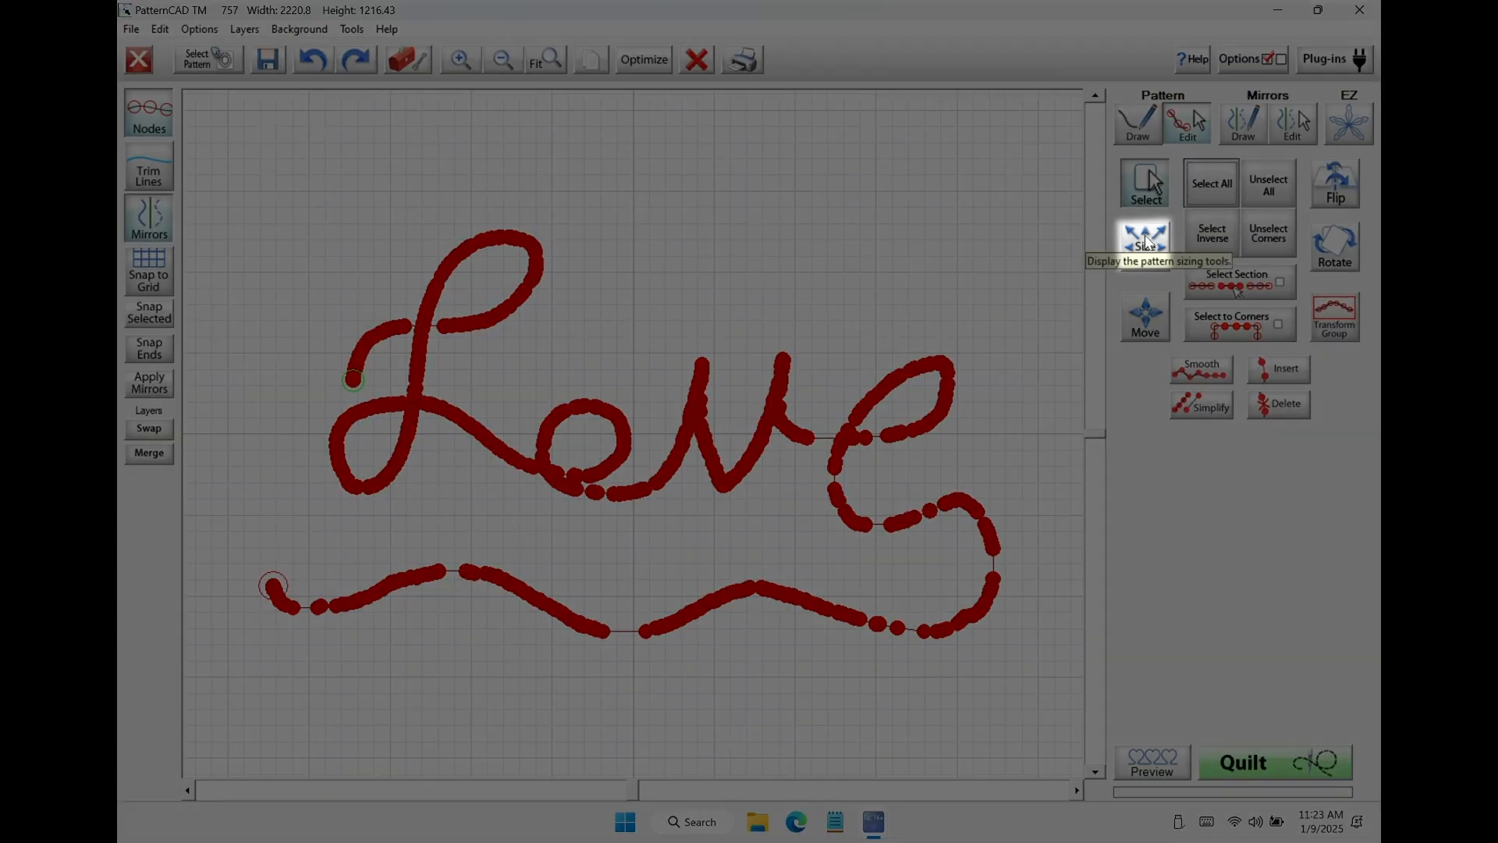
click(1148, 248)
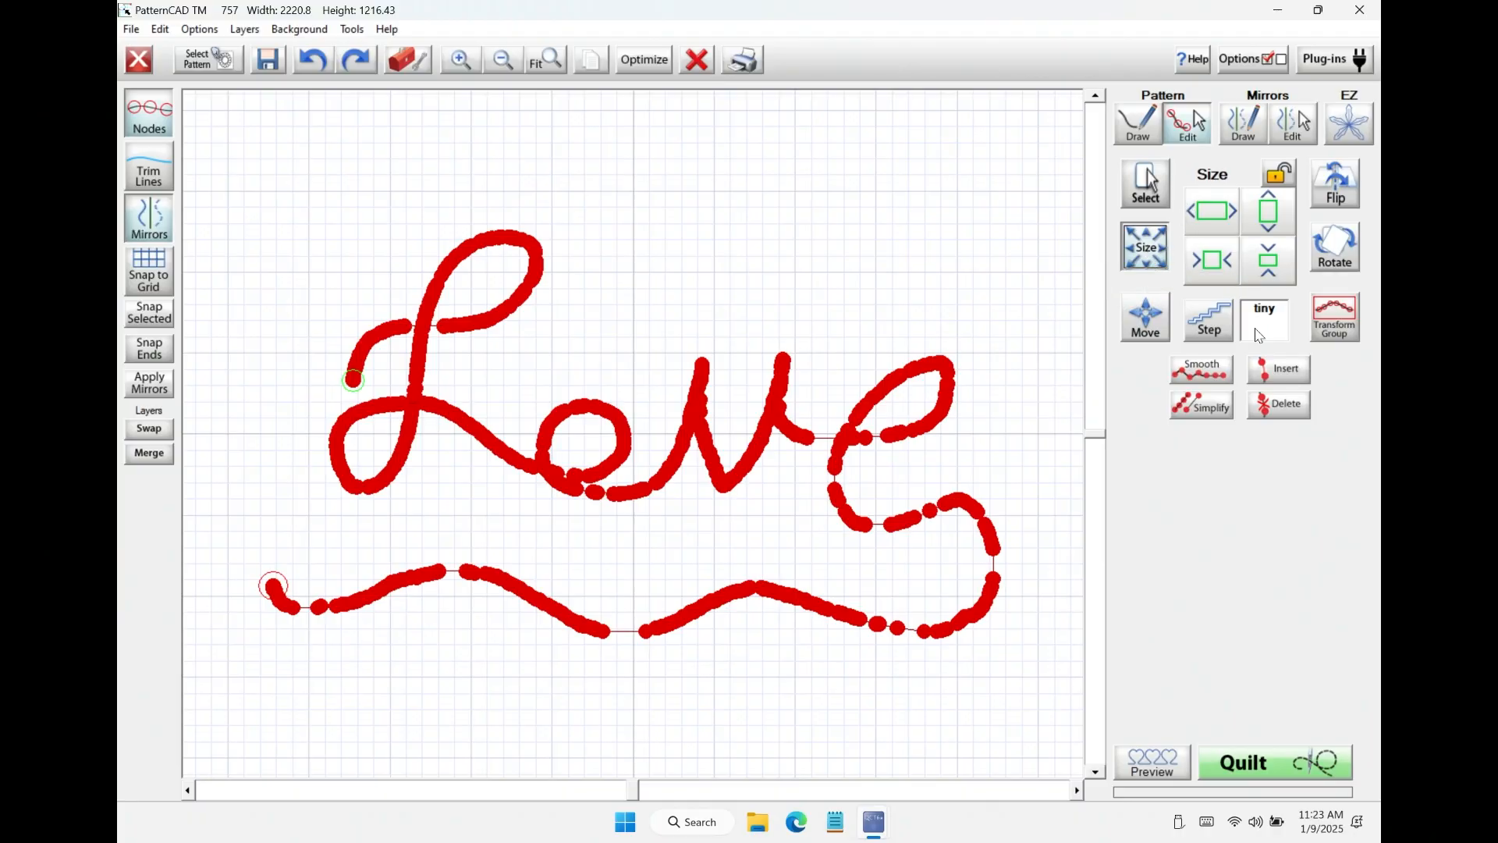
Set the step size to LARGE, widen the pattern by one step and narrow it by one step.
click(1208, 331)
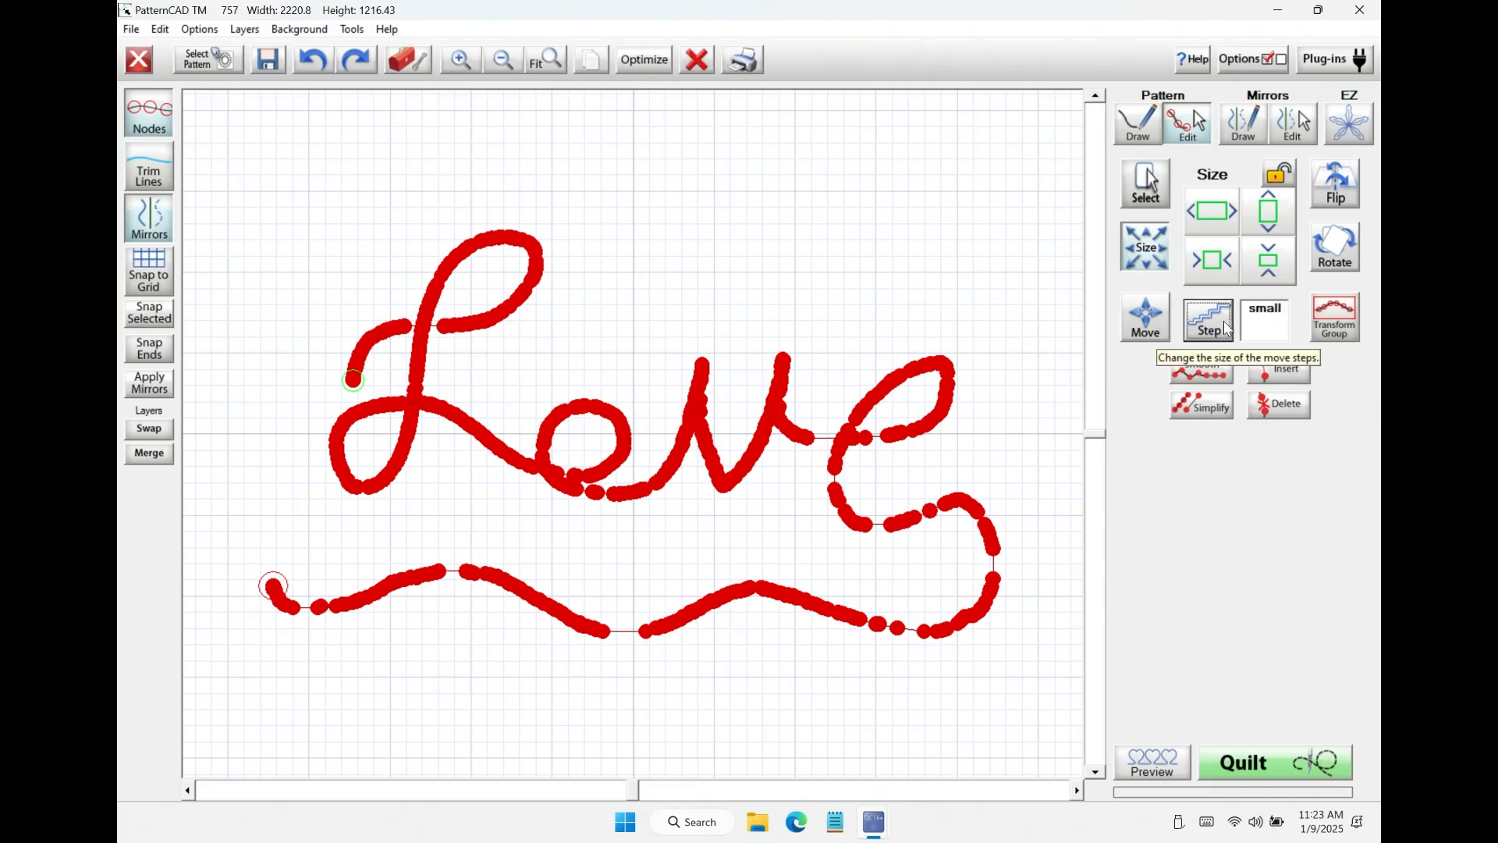
click(1225, 322)
click(1225, 322)
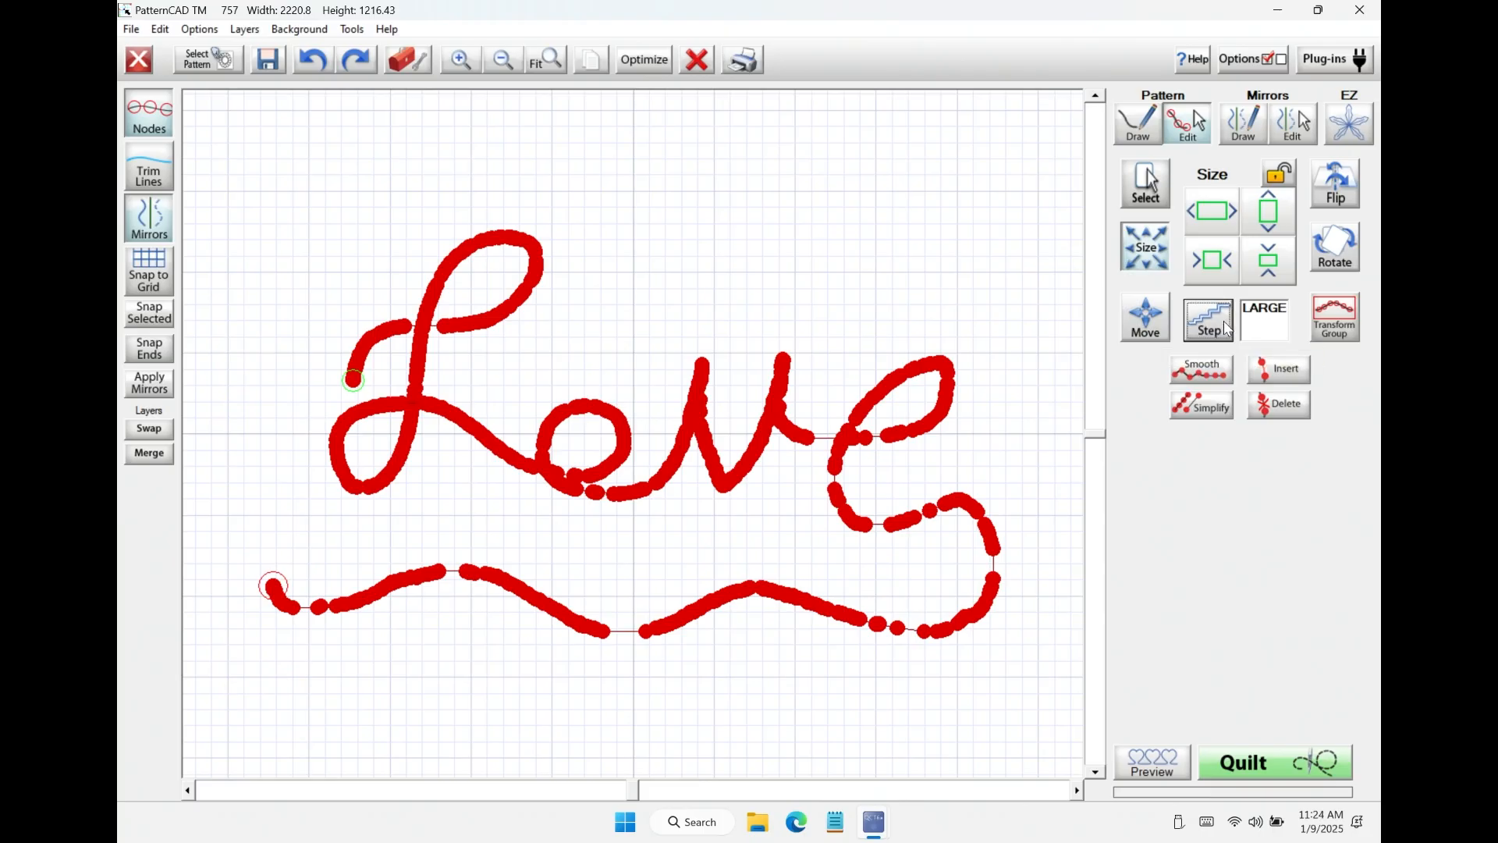
click(1219, 211)
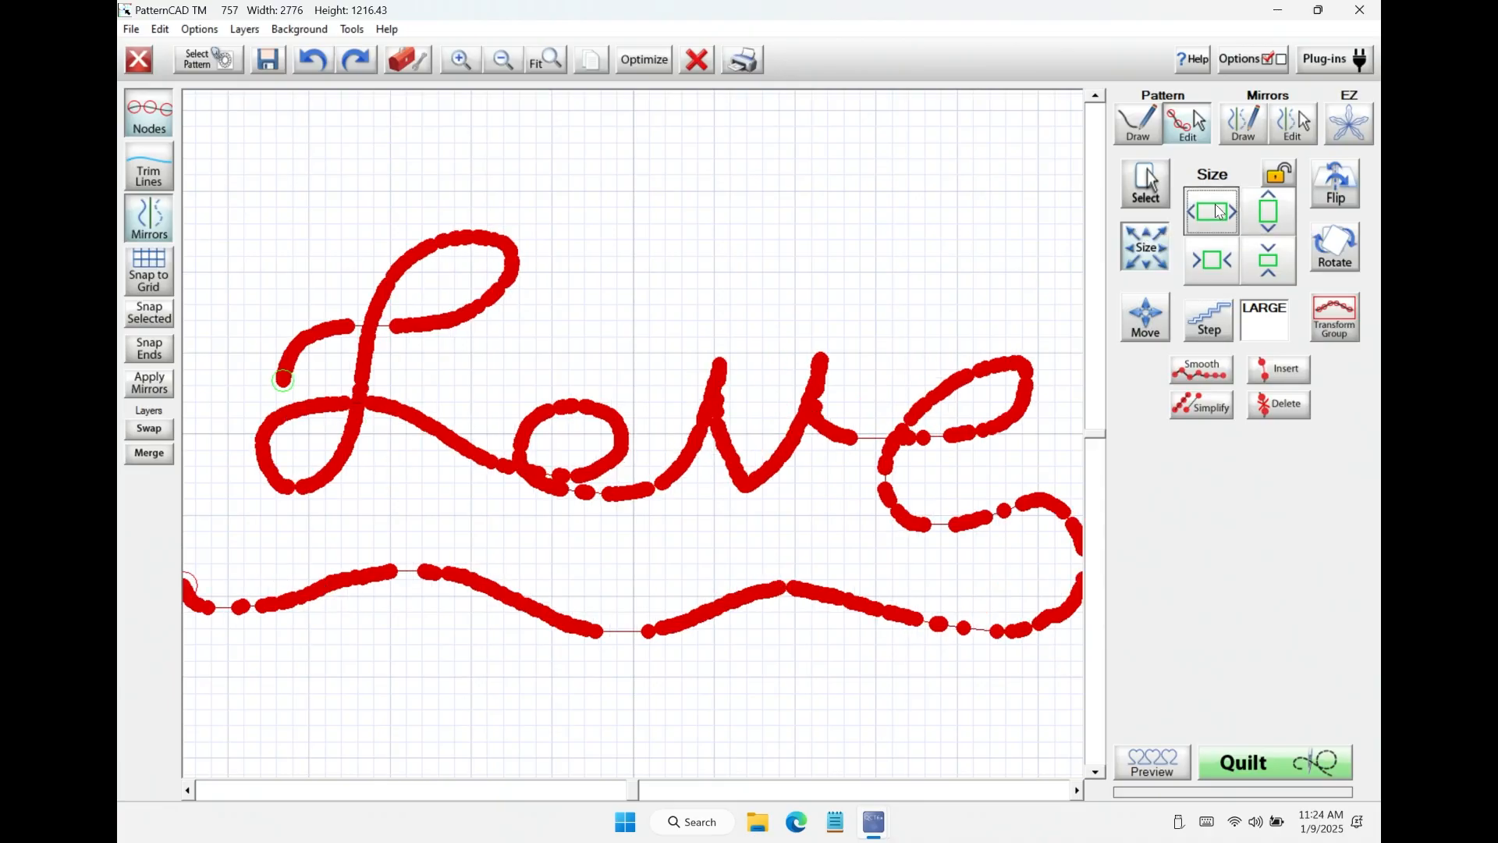
click(1219, 273)
Set the step size to JUMBO, widen the pattern by one step and narrow it by one step.
click(1217, 331)
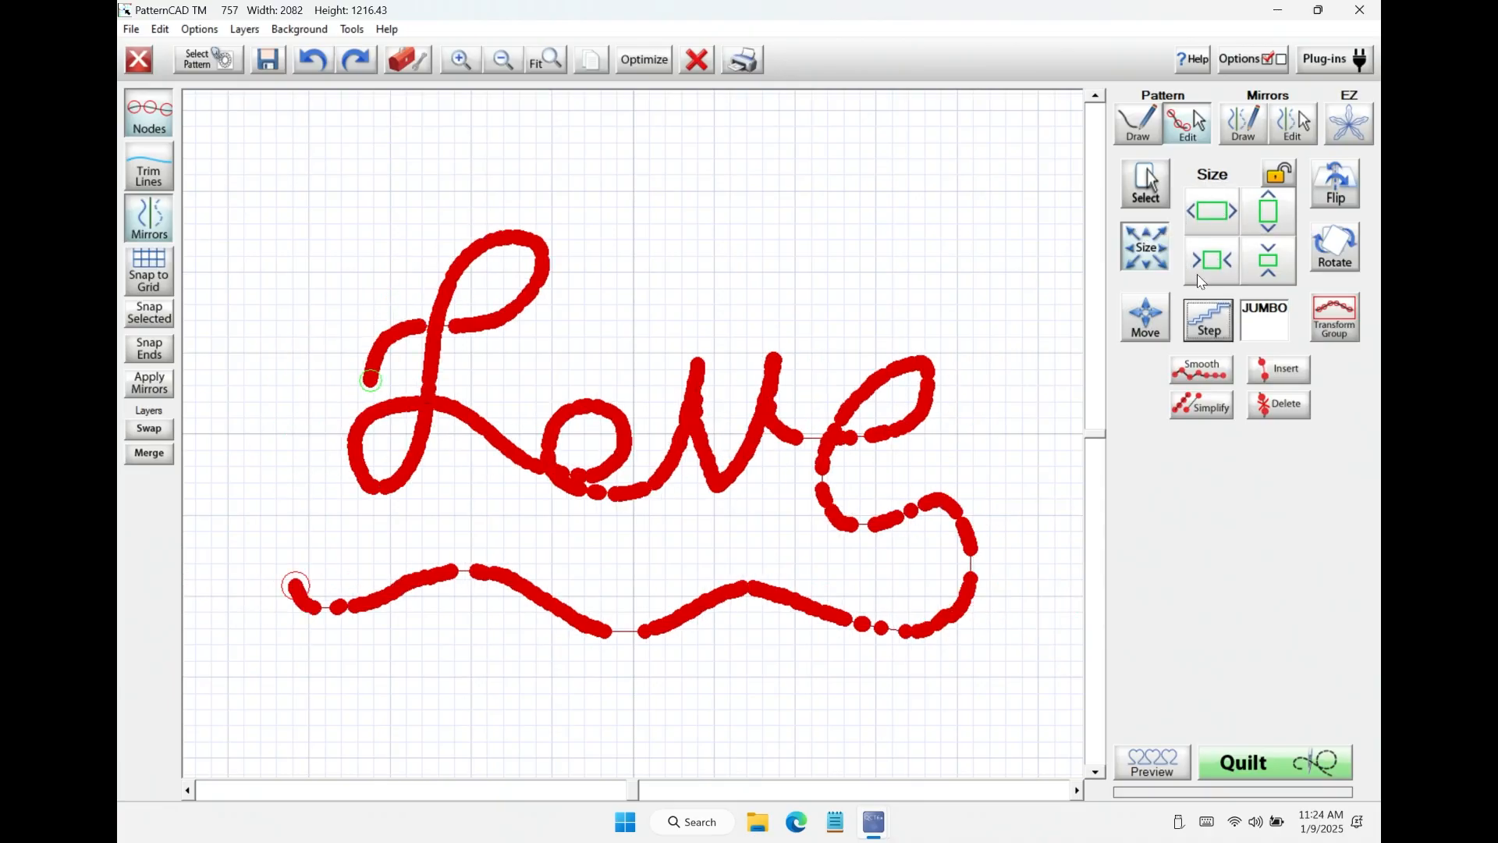
click(1220, 211)
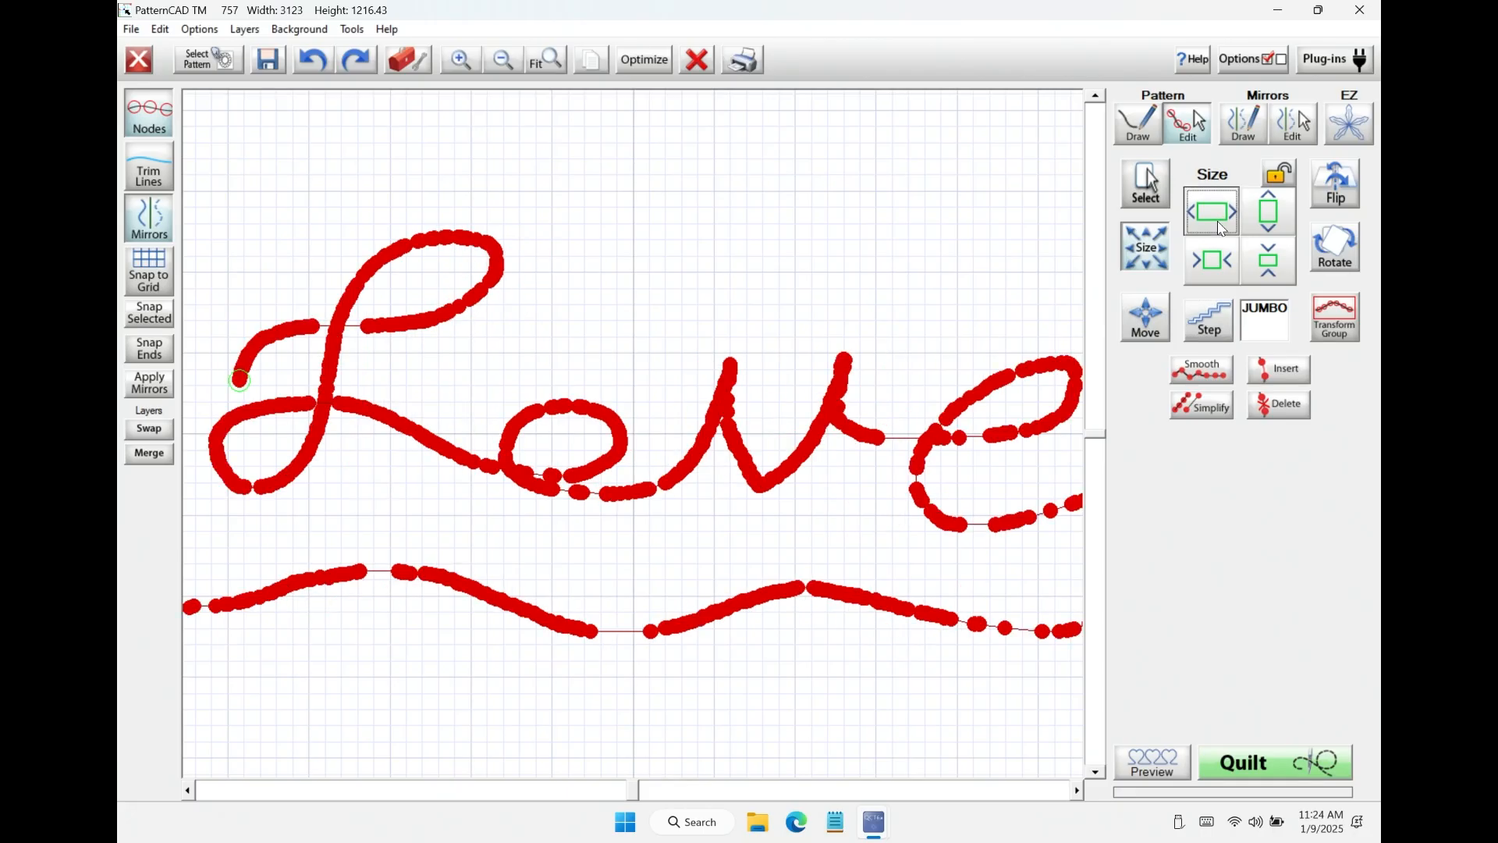
click(1218, 268)
Set the step size to tiny and widen the pattern in several steps to a width of about 1585.
click(1212, 328)
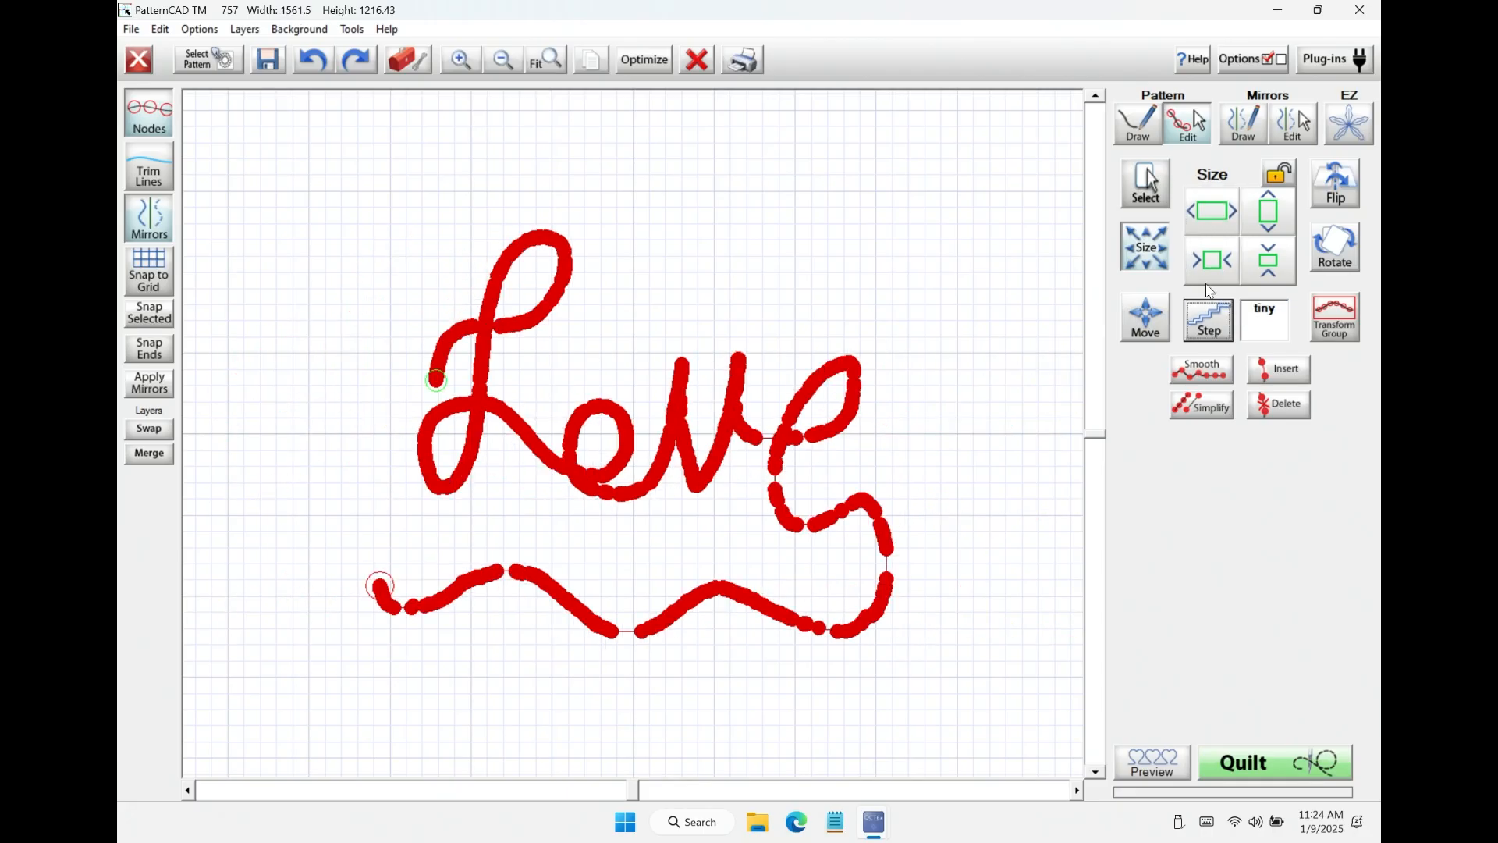
click(1205, 218)
click(1208, 217)
click(1208, 217)
click(1208, 217)
click(1208, 217)
click(1207, 217)
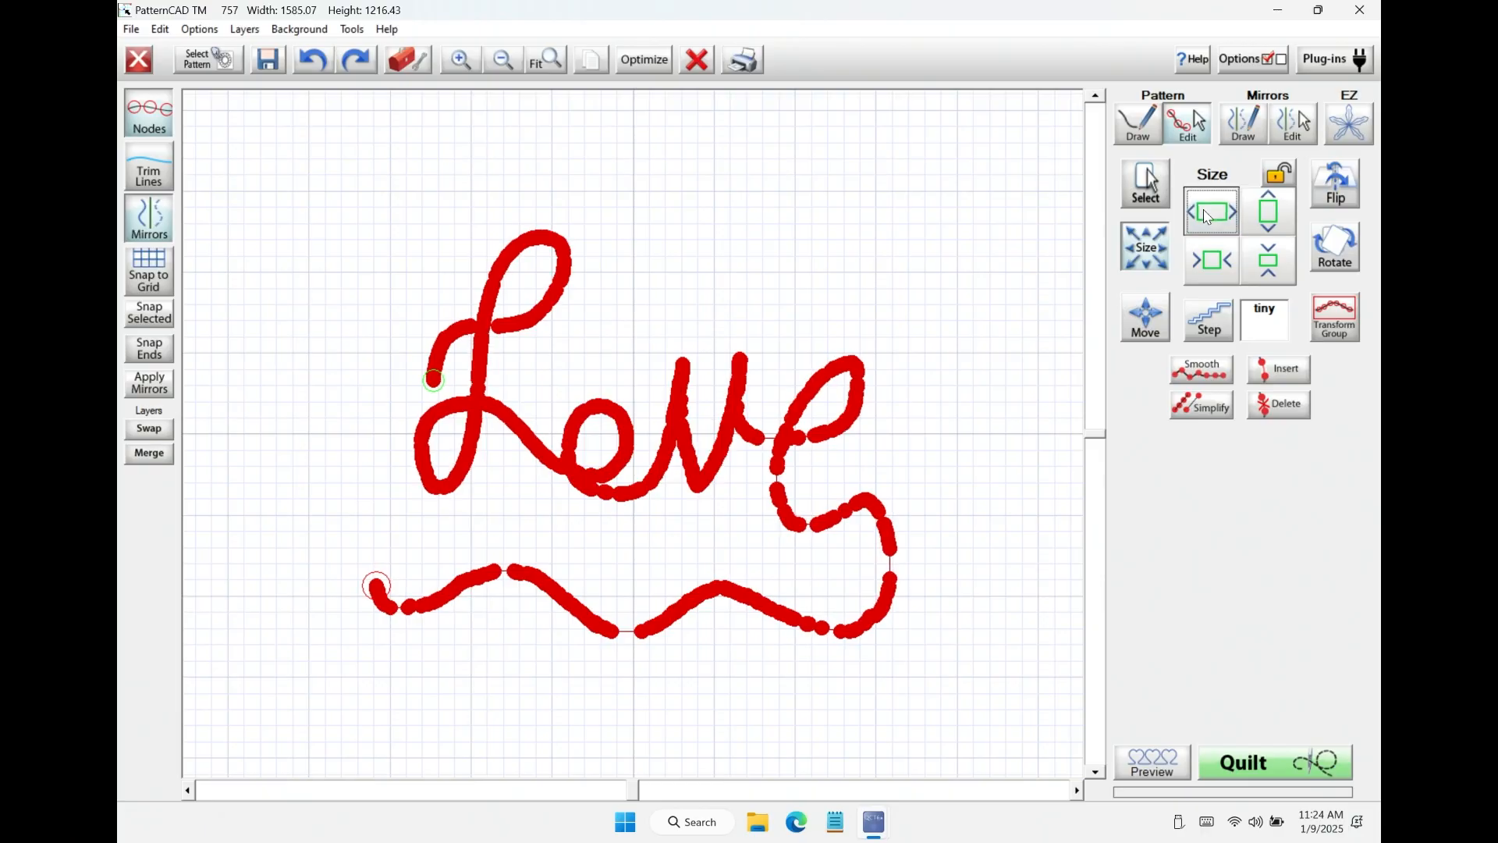
Set the step size to small and enlarge the pattern in both width and height by a few steps.
click(1245, 331)
click(1229, 218)
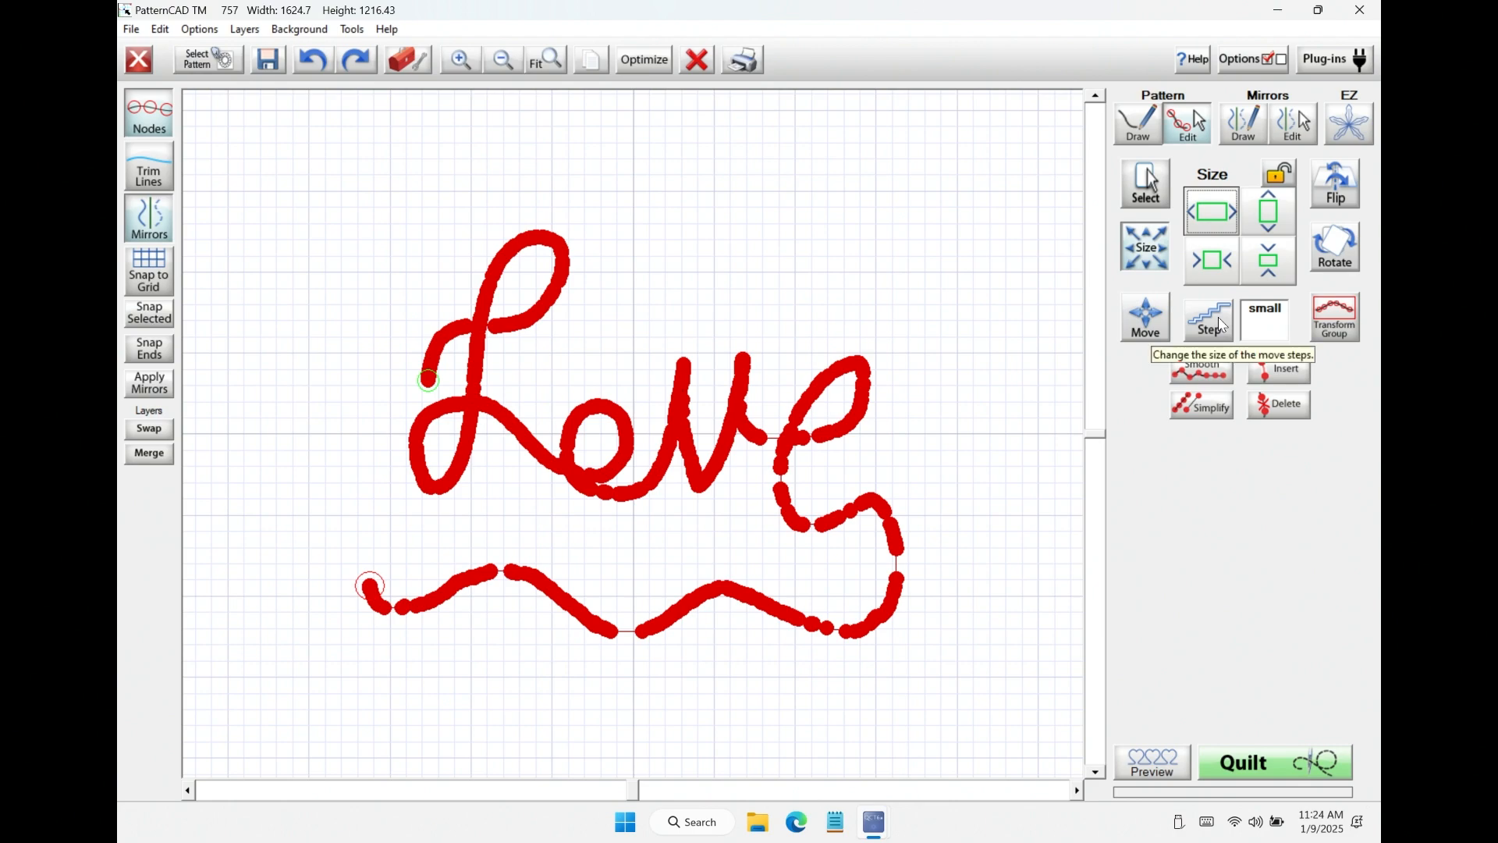
click(1269, 217)
click(1270, 217)
click(1223, 228)
click(1223, 228)
click(1234, 217)
click(1270, 217)
click(1270, 216)
Reduce the pattern's width to about 1358 and its height to about 851 in small steps.
click(1208, 271)
click(1208, 270)
click(1208, 271)
click(1208, 270)
click(1208, 271)
click(1207, 271)
click(1209, 269)
click(1209, 269)
click(1210, 267)
click(1210, 267)
click(1271, 264)
click(1270, 264)
click(1270, 264)
click(1270, 264)
click(1270, 264)
click(1271, 263)
click(1270, 264)
click(1270, 264)
click(1270, 264)
click(1271, 263)
click(1270, 264)
click(1270, 263)
click(1270, 263)
click(1271, 264)
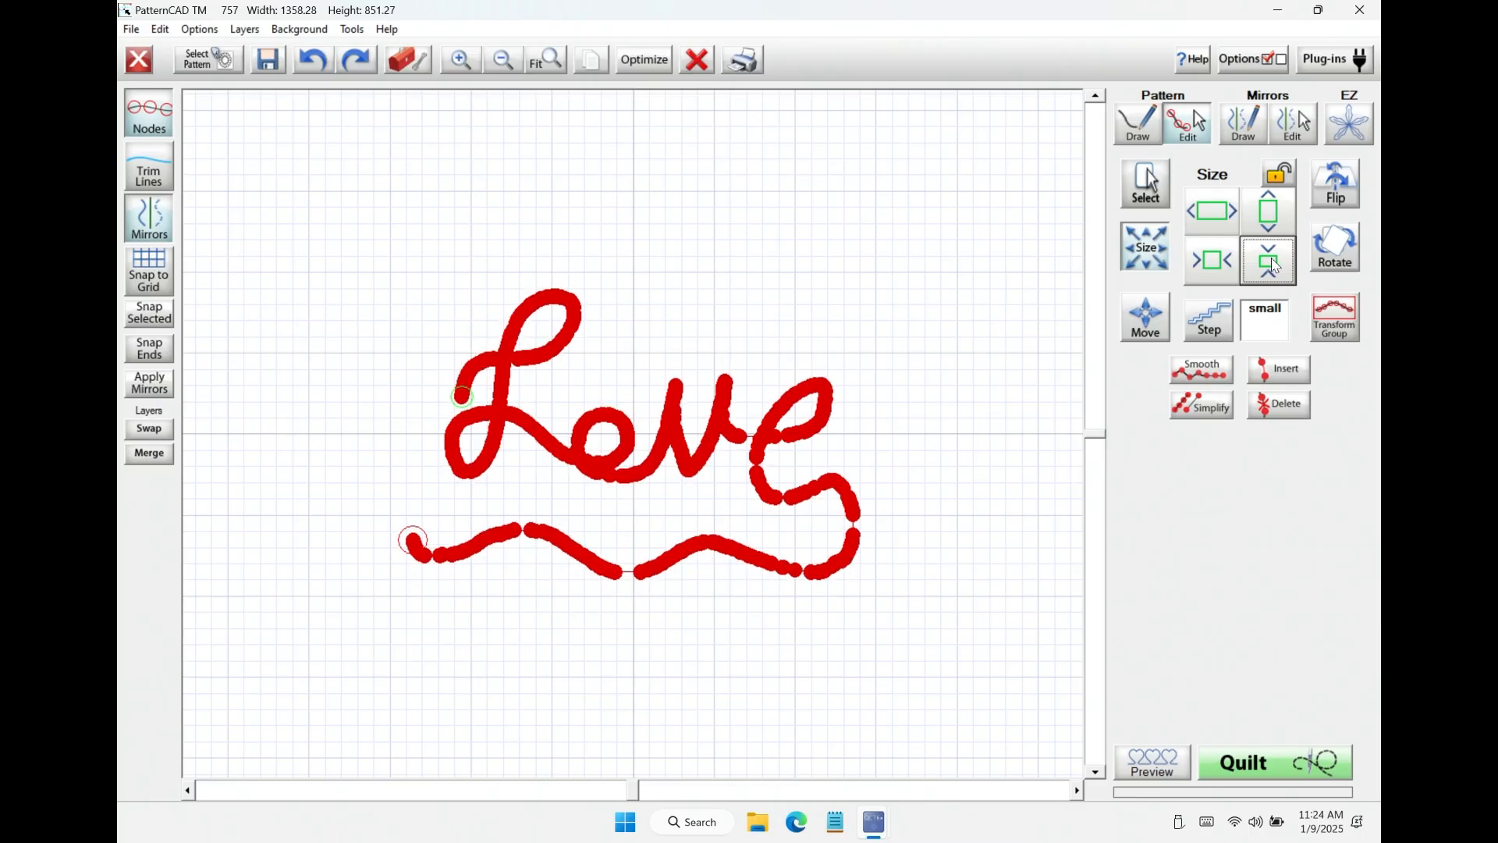
Hide the nodes and shrink the pattern further to about 1167 wide by 695 high.
click(151, 109)
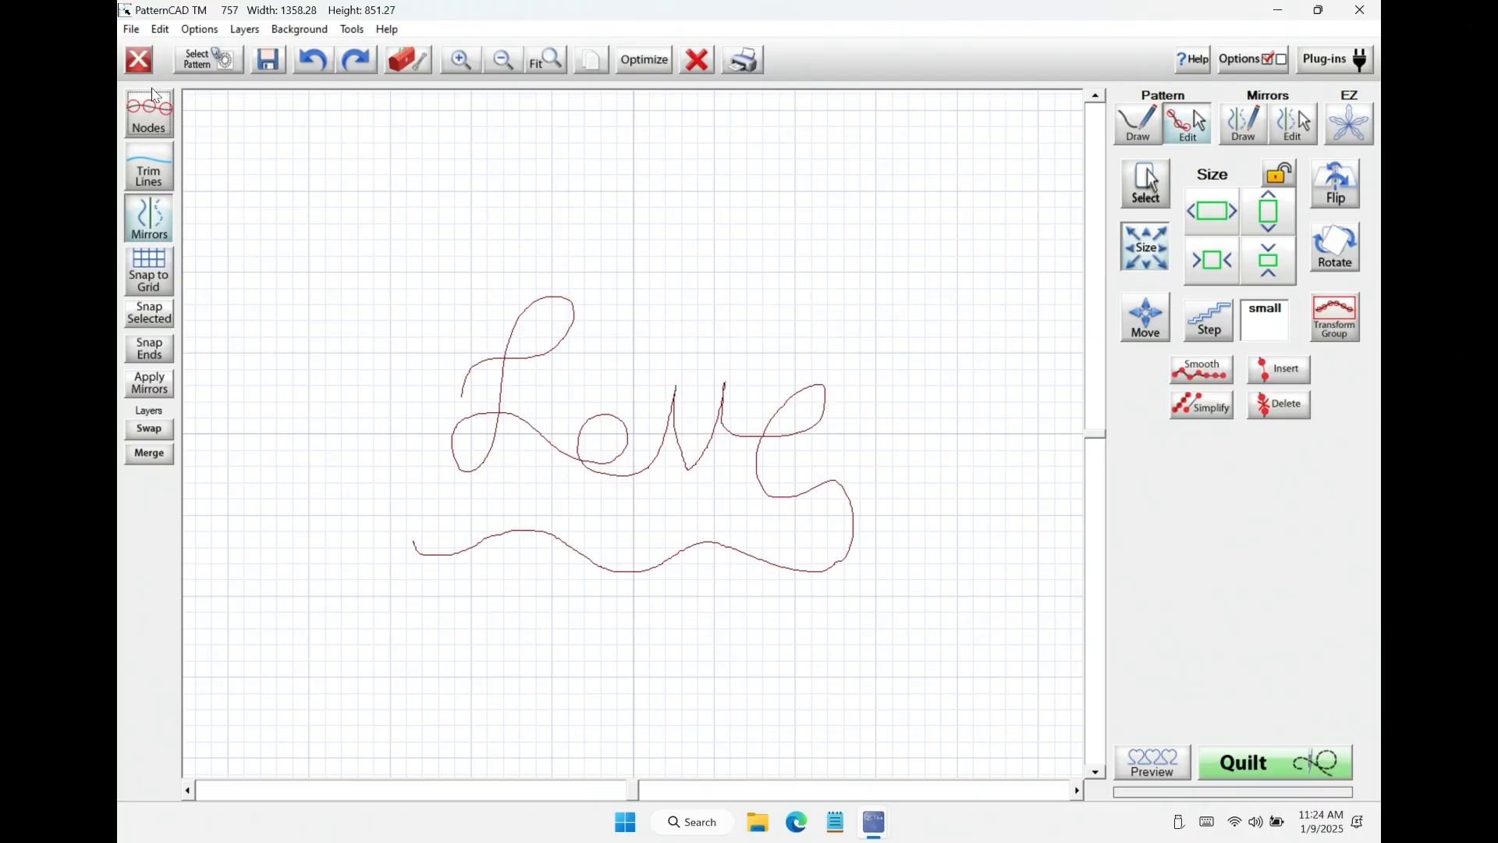
click(1285, 270)
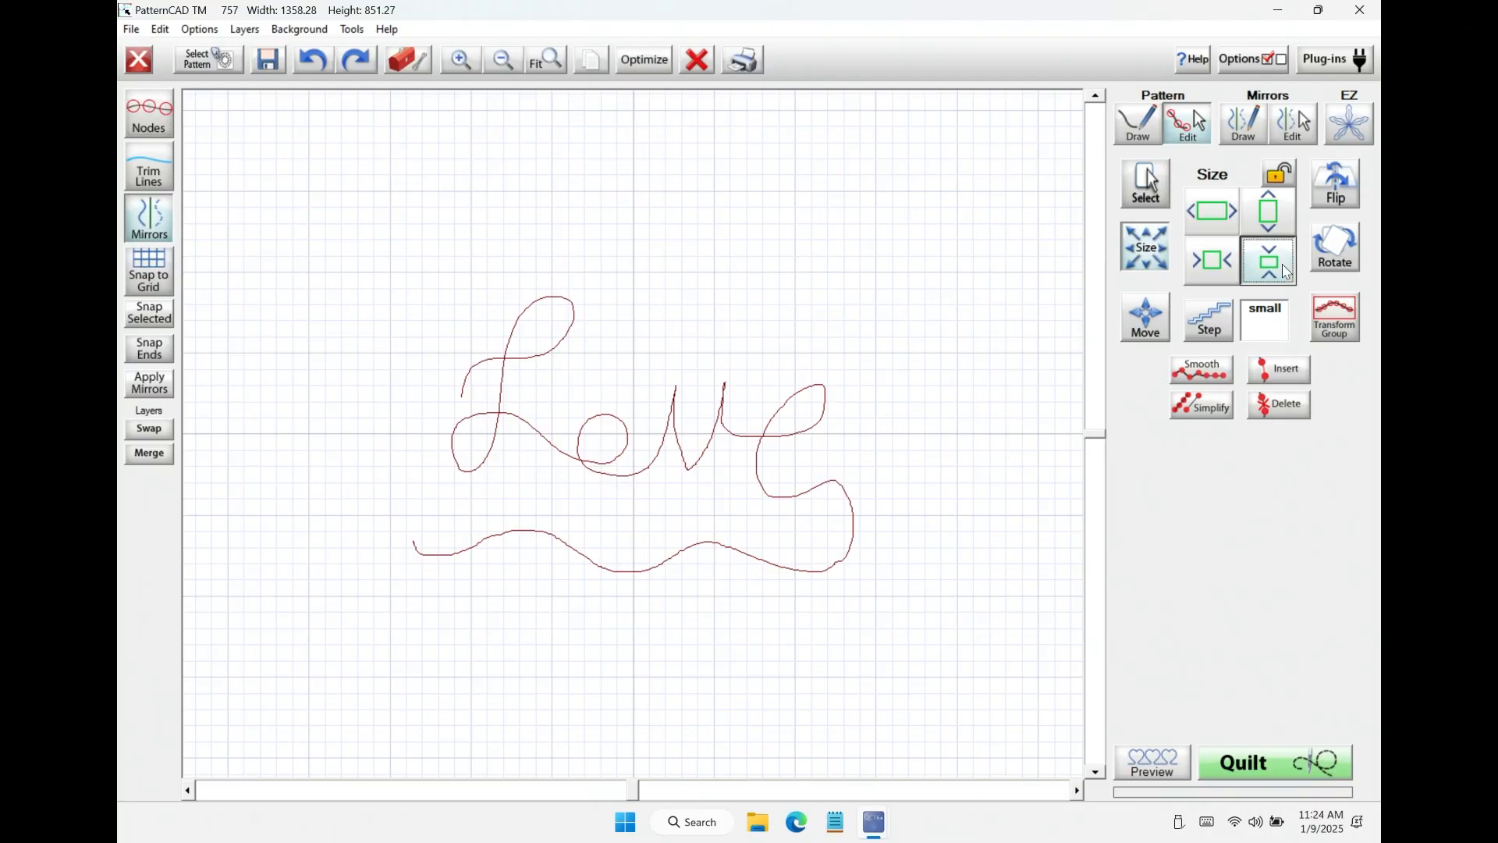
click(1280, 265)
click(1280, 264)
click(1204, 251)
click(1204, 270)
click(1207, 277)
click(1207, 277)
click(1207, 277)
click(1207, 277)
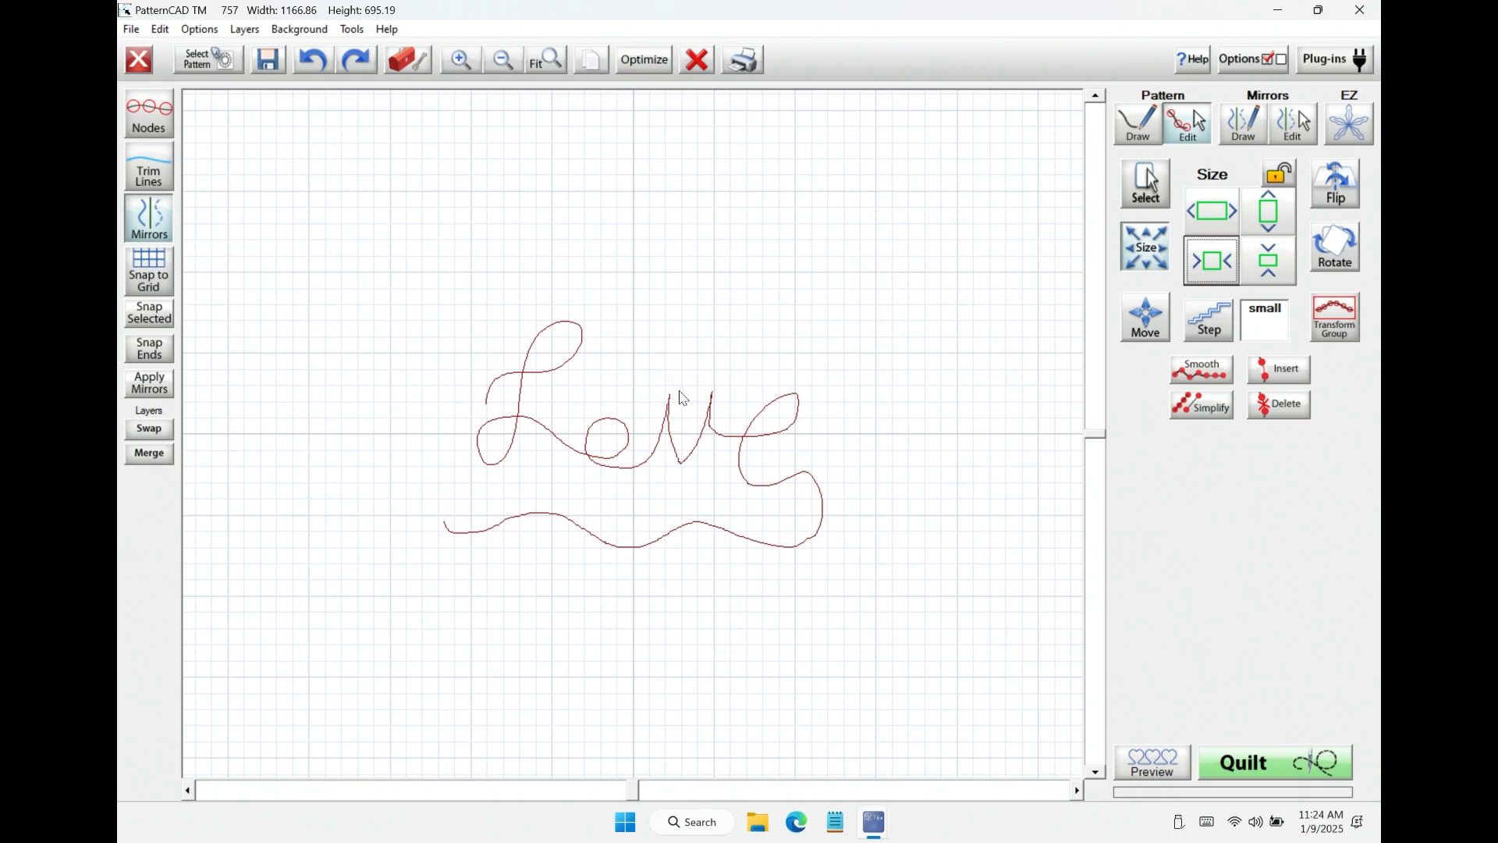
Show the nodes, clear the selection, select only the nodes of the letter e and shift them slightly left towards the v.
drag(742, 378, 824, 442)
click(154, 110)
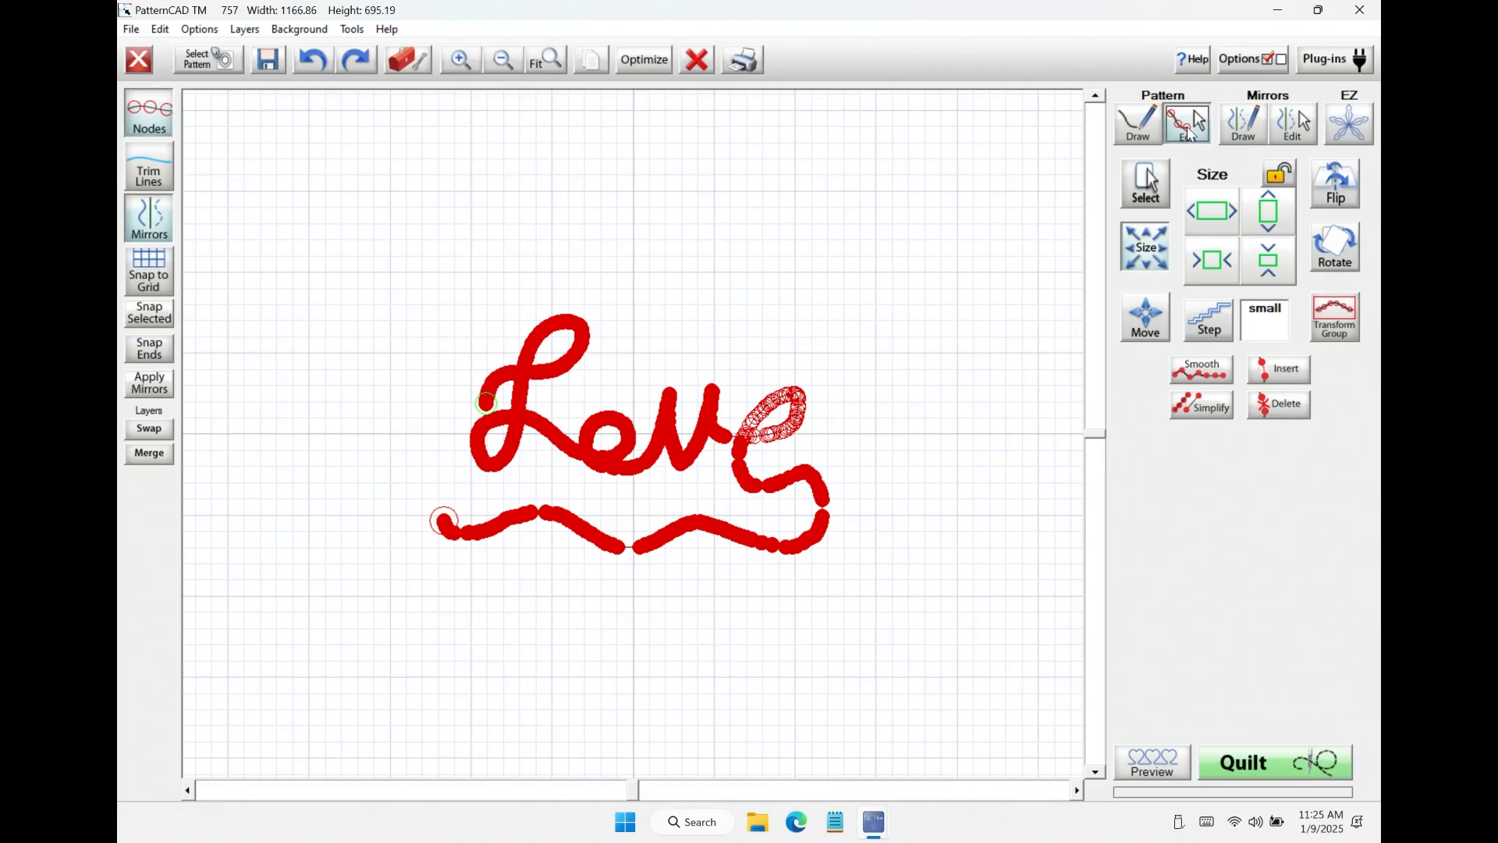
click(1149, 172)
click(1234, 177)
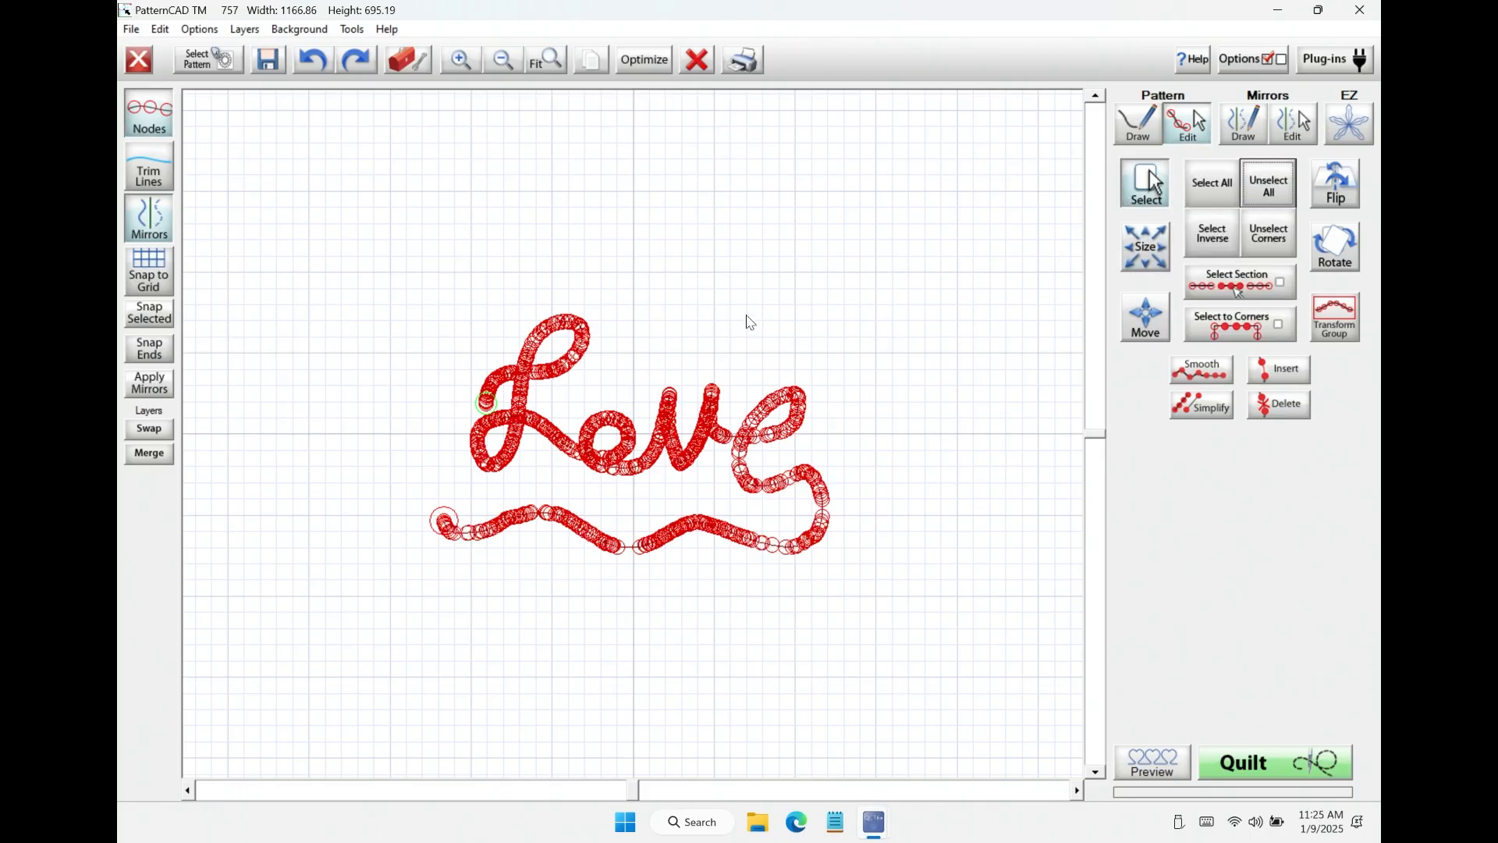
drag(746, 377, 815, 504)
drag(717, 441, 756, 474)
drag(791, 393, 778, 399)
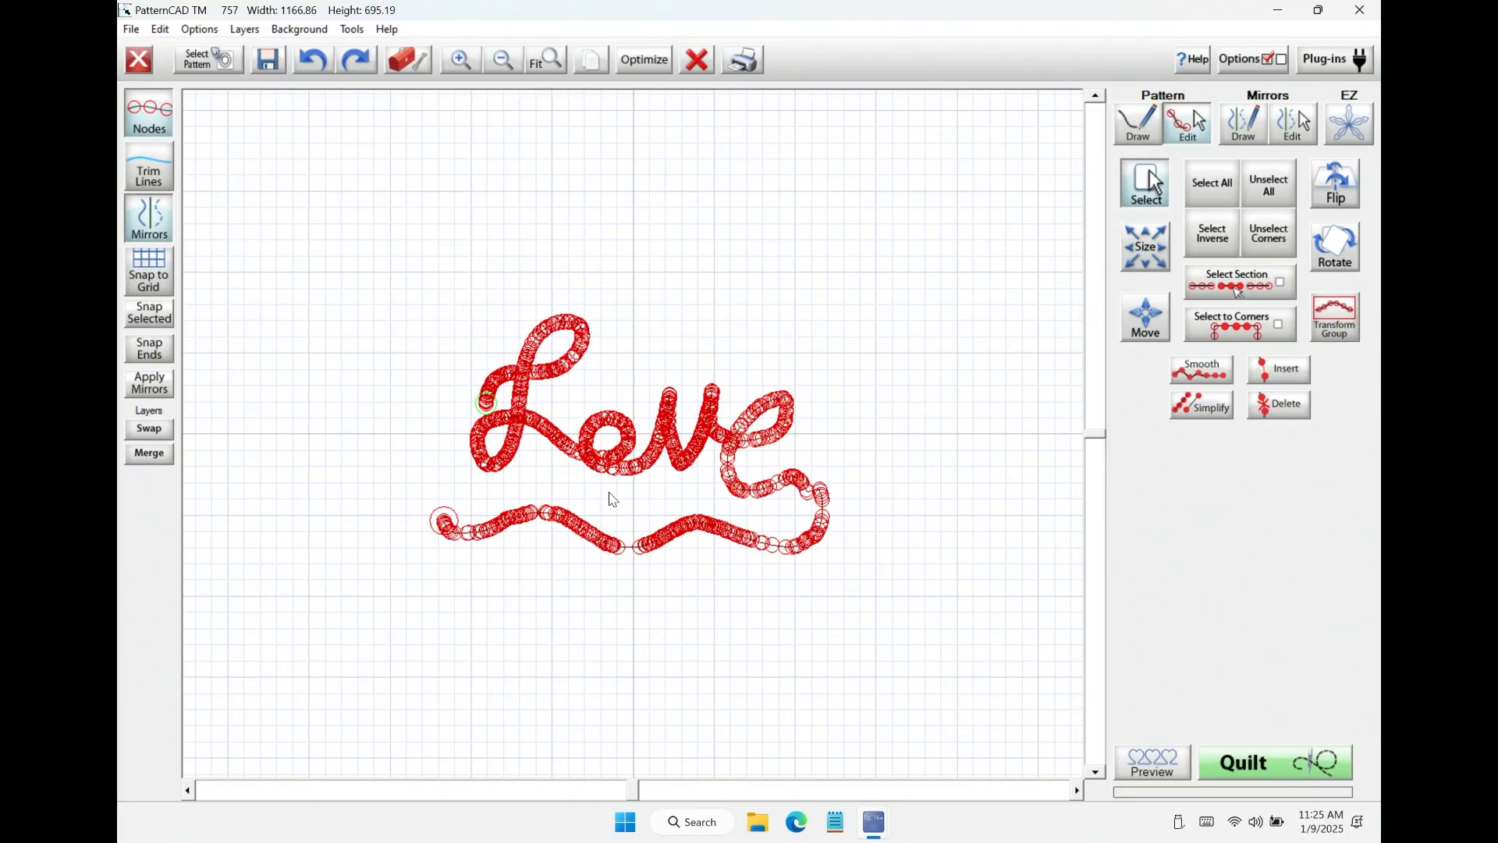
Select only the crowded nodes where the e's left side overlaps itself and delete them.
drag(707, 471, 765, 487)
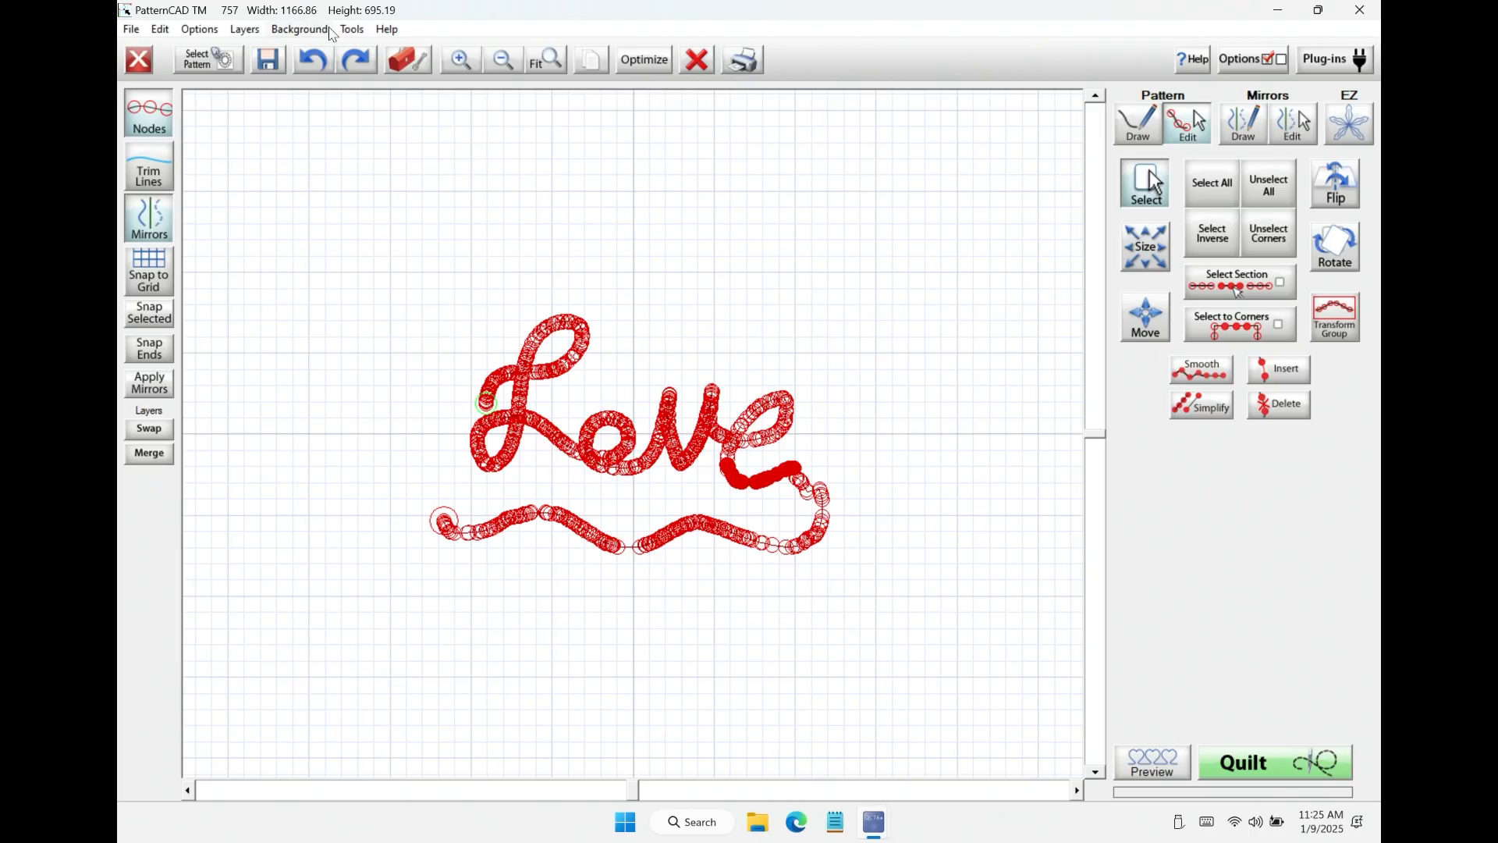
click(459, 61)
click(459, 61)
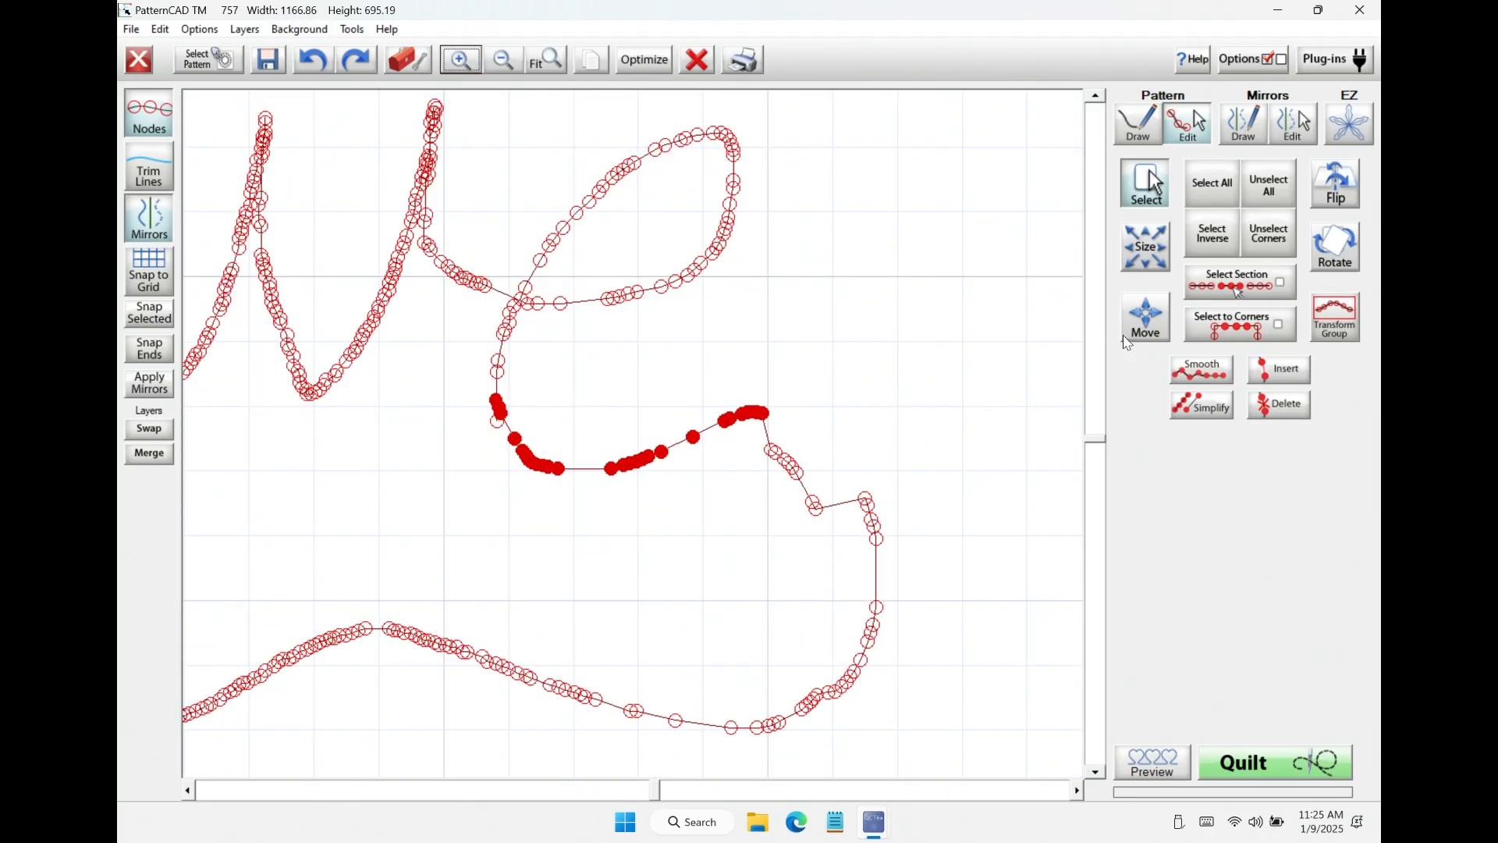
click(1268, 186)
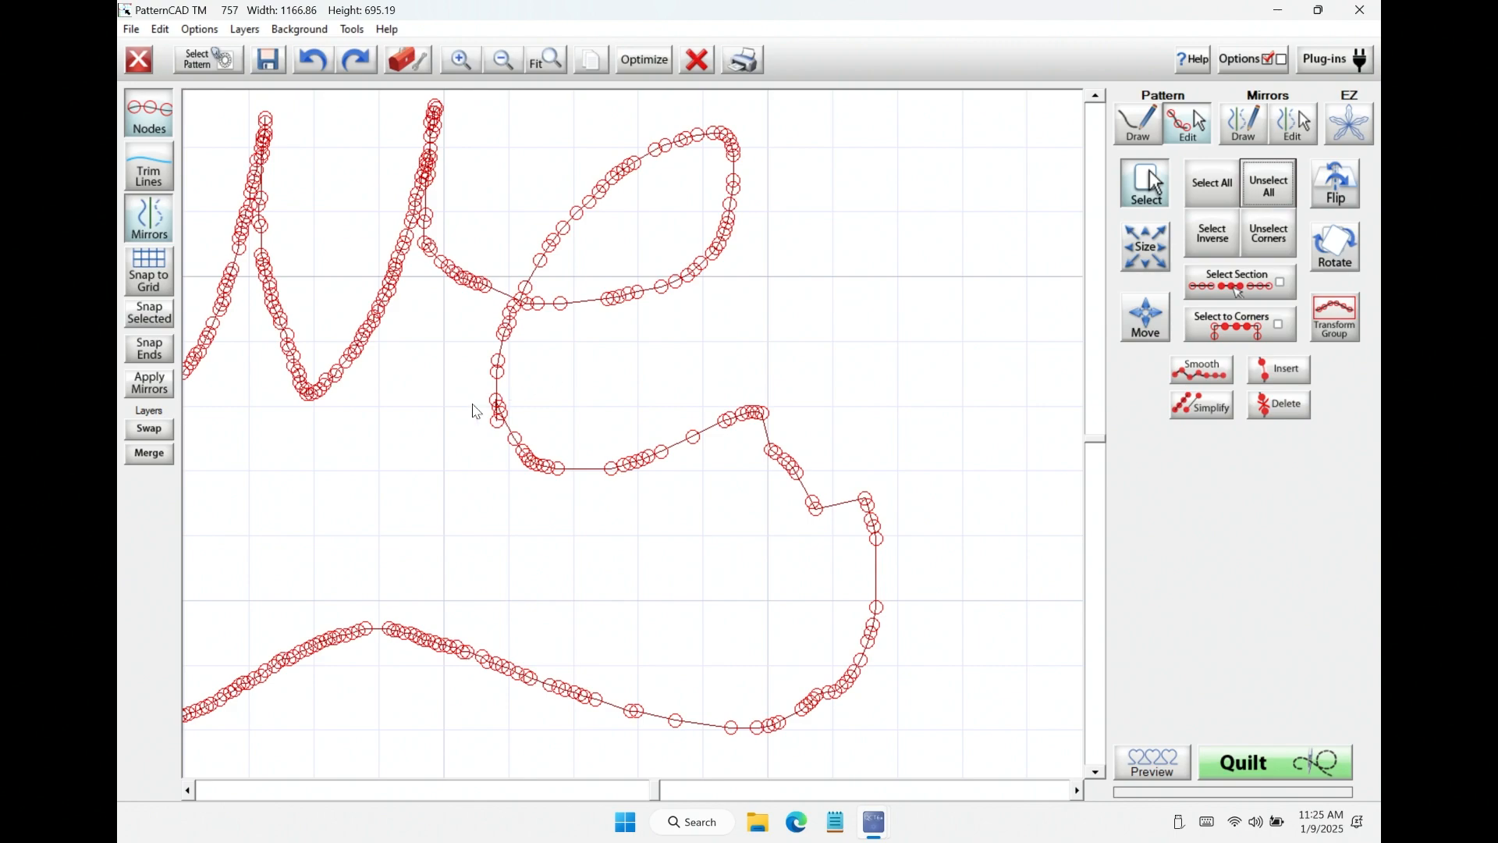
drag(475, 389, 525, 439)
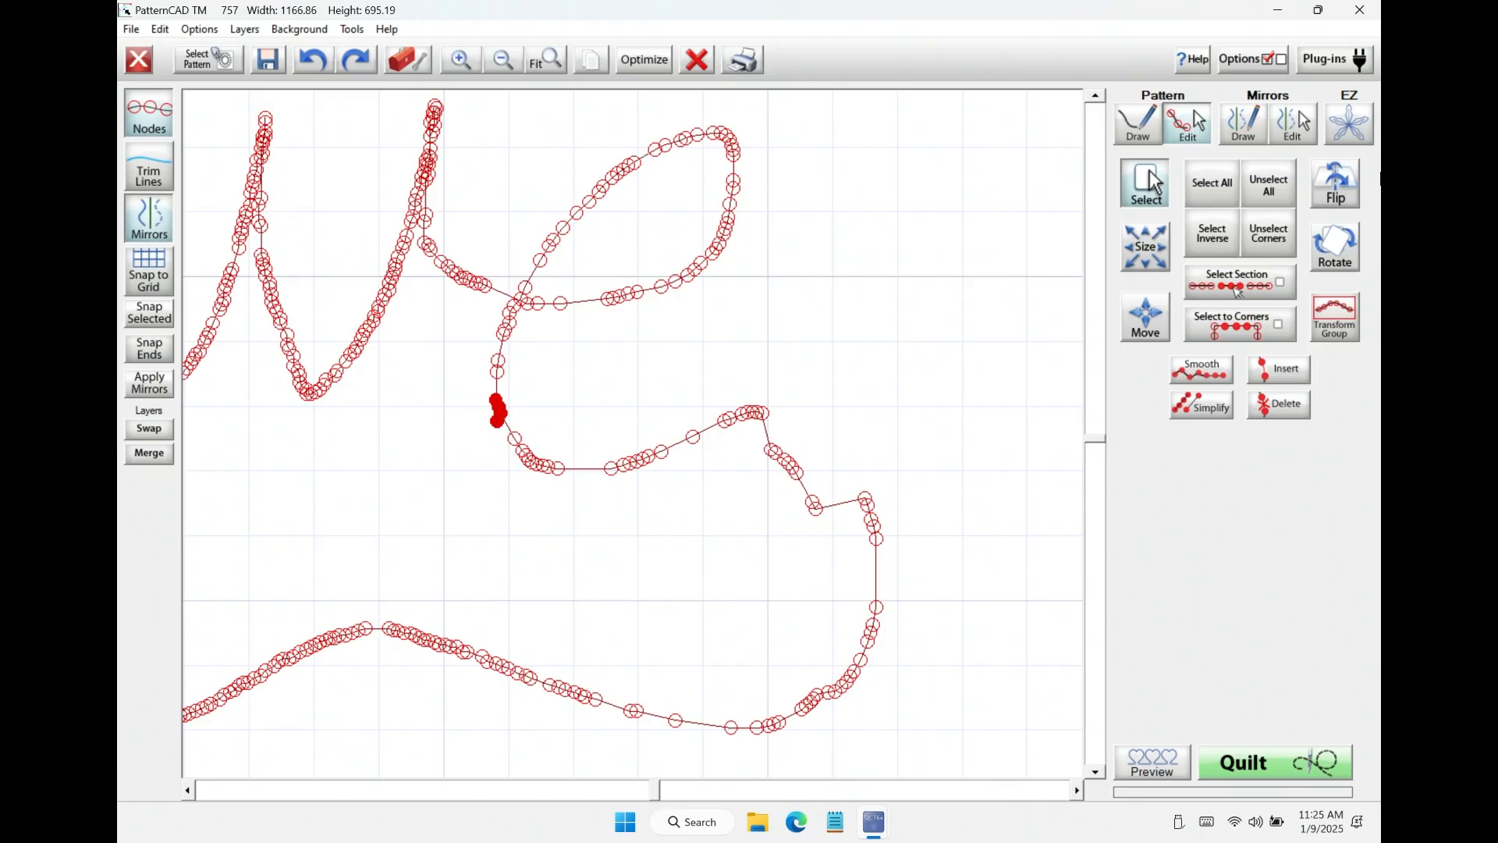
click(1289, 407)
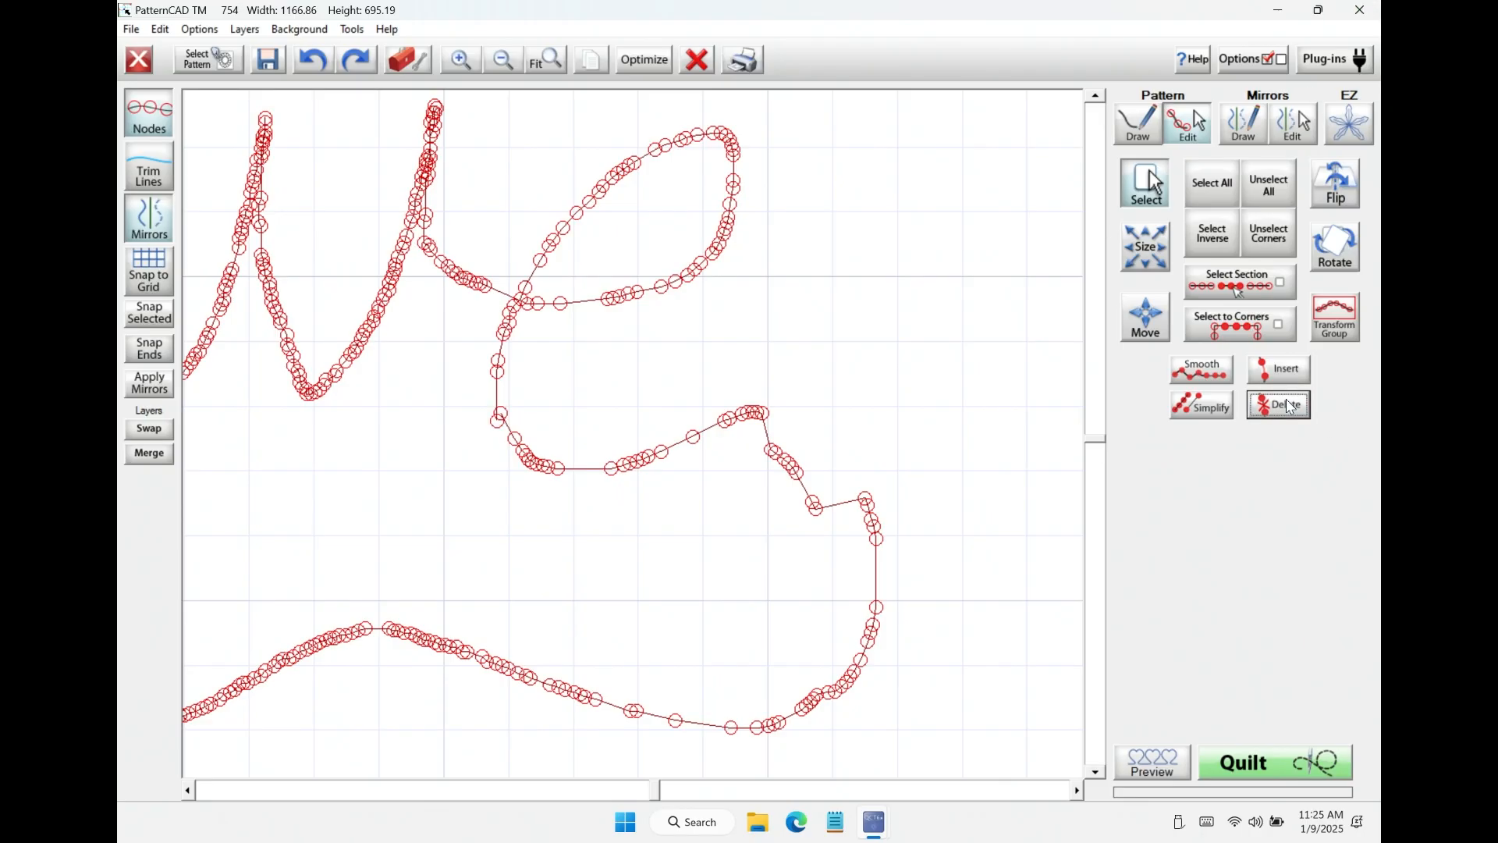
Delete the short segment between the two close nodes on the e's left side and snap both nodes to the same location.
drag(471, 402, 524, 440)
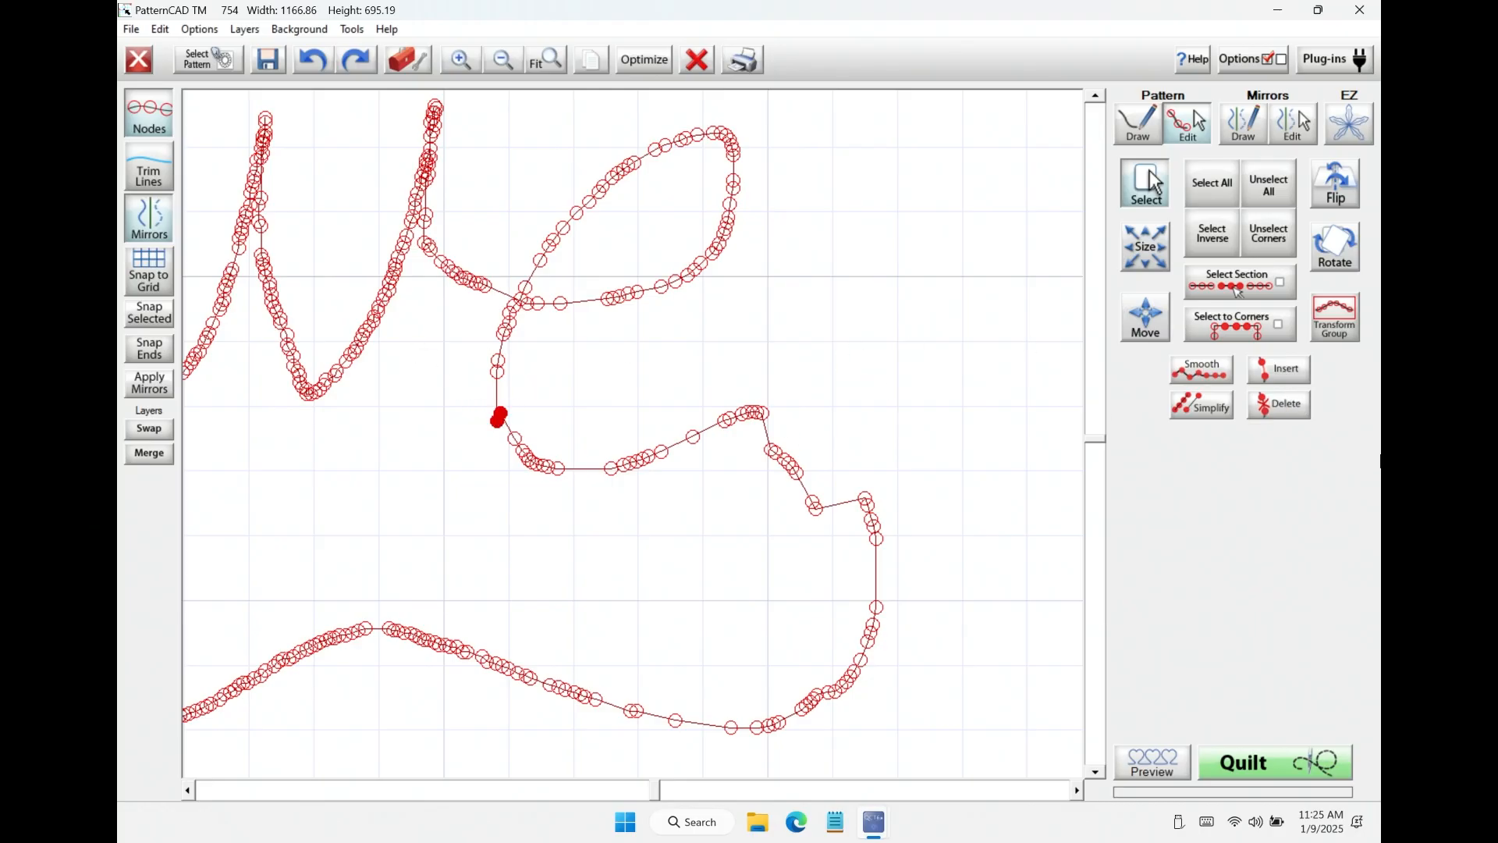
click(1289, 405)
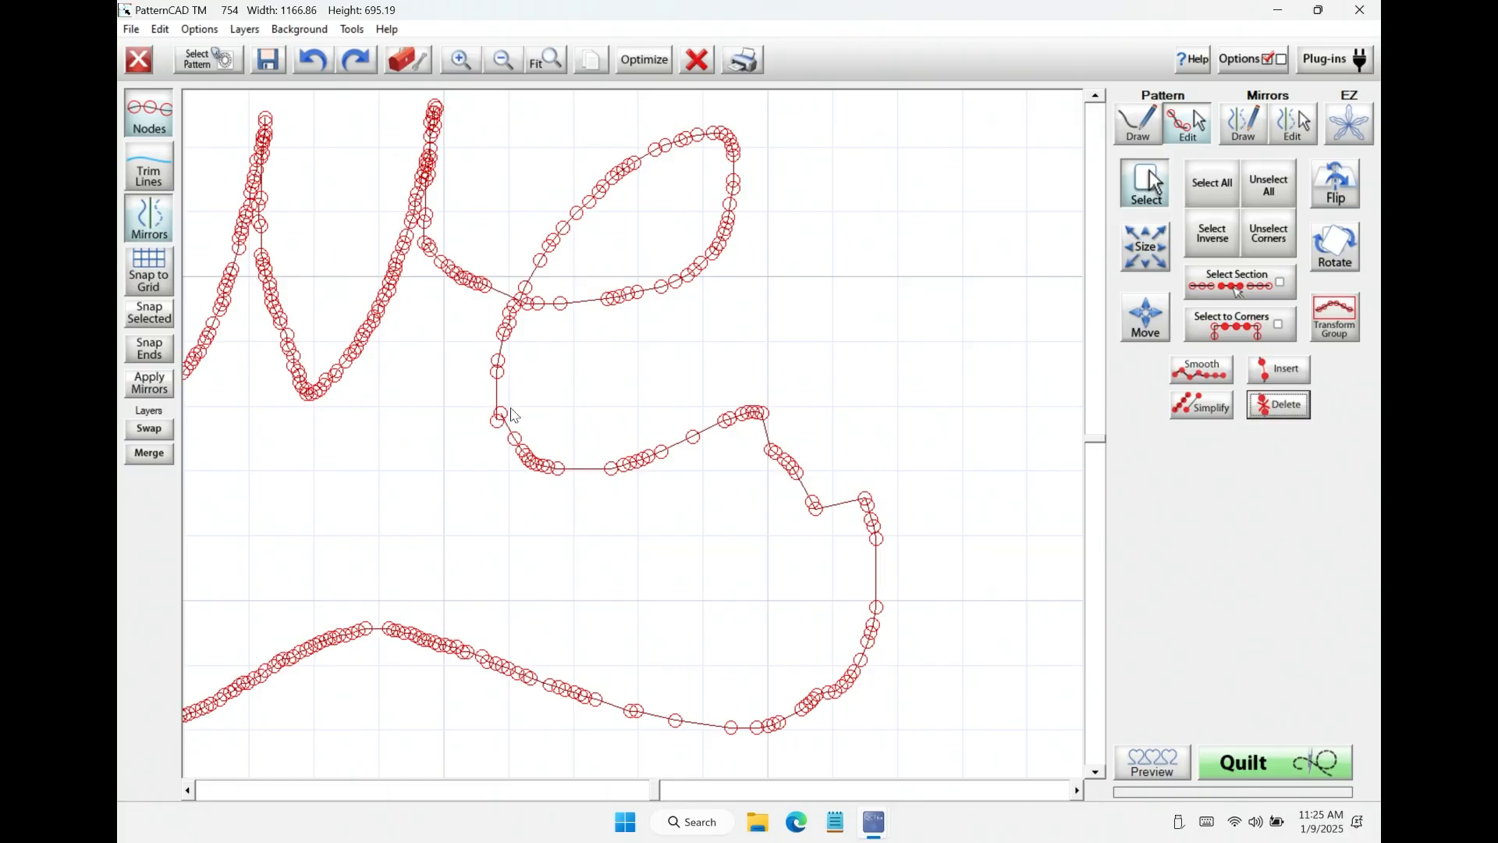
drag(482, 405, 526, 428)
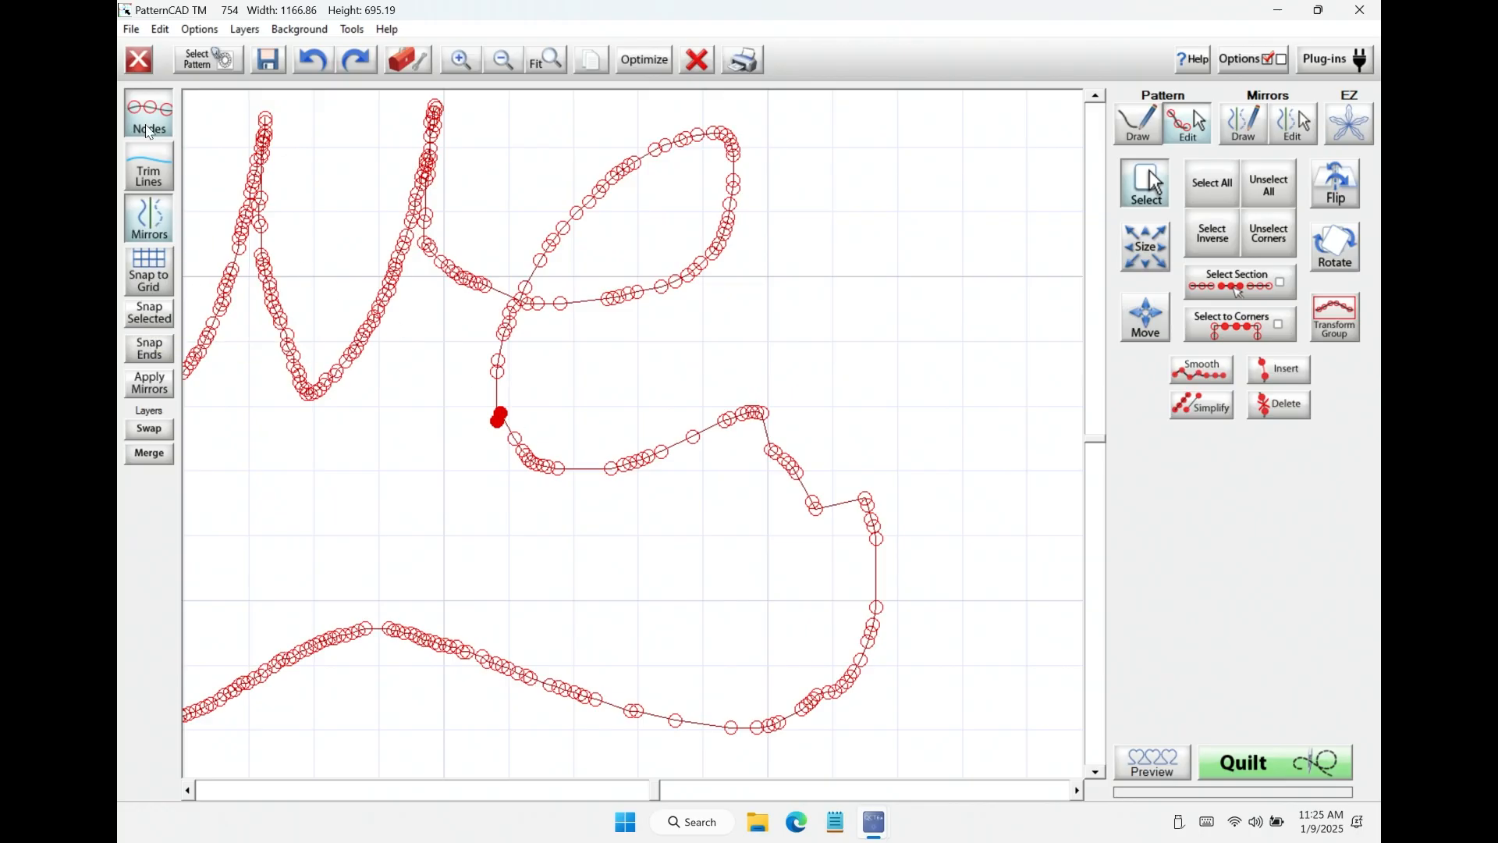
click(149, 312)
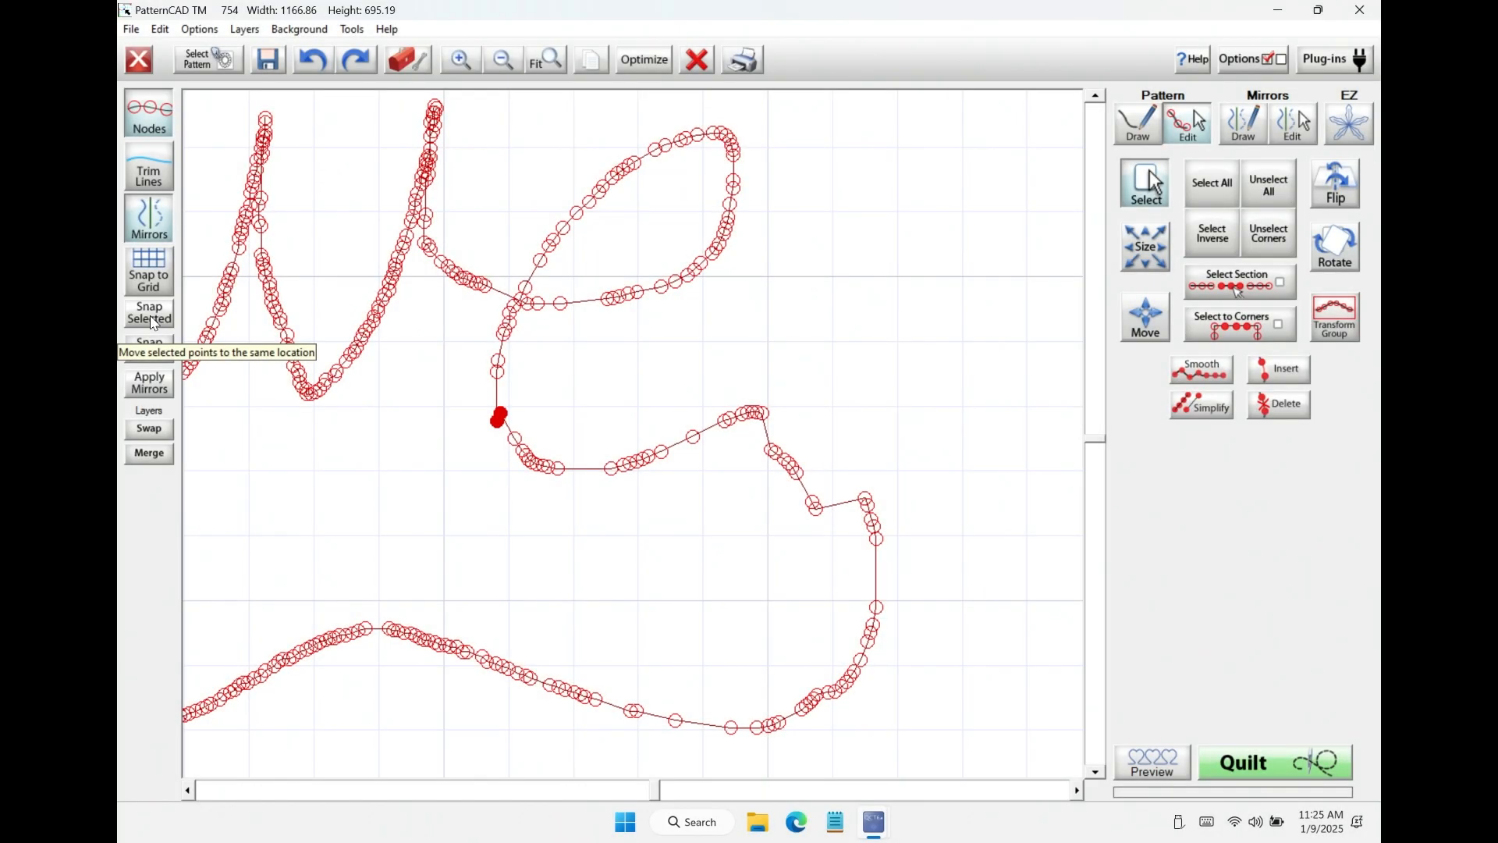
click(151, 320)
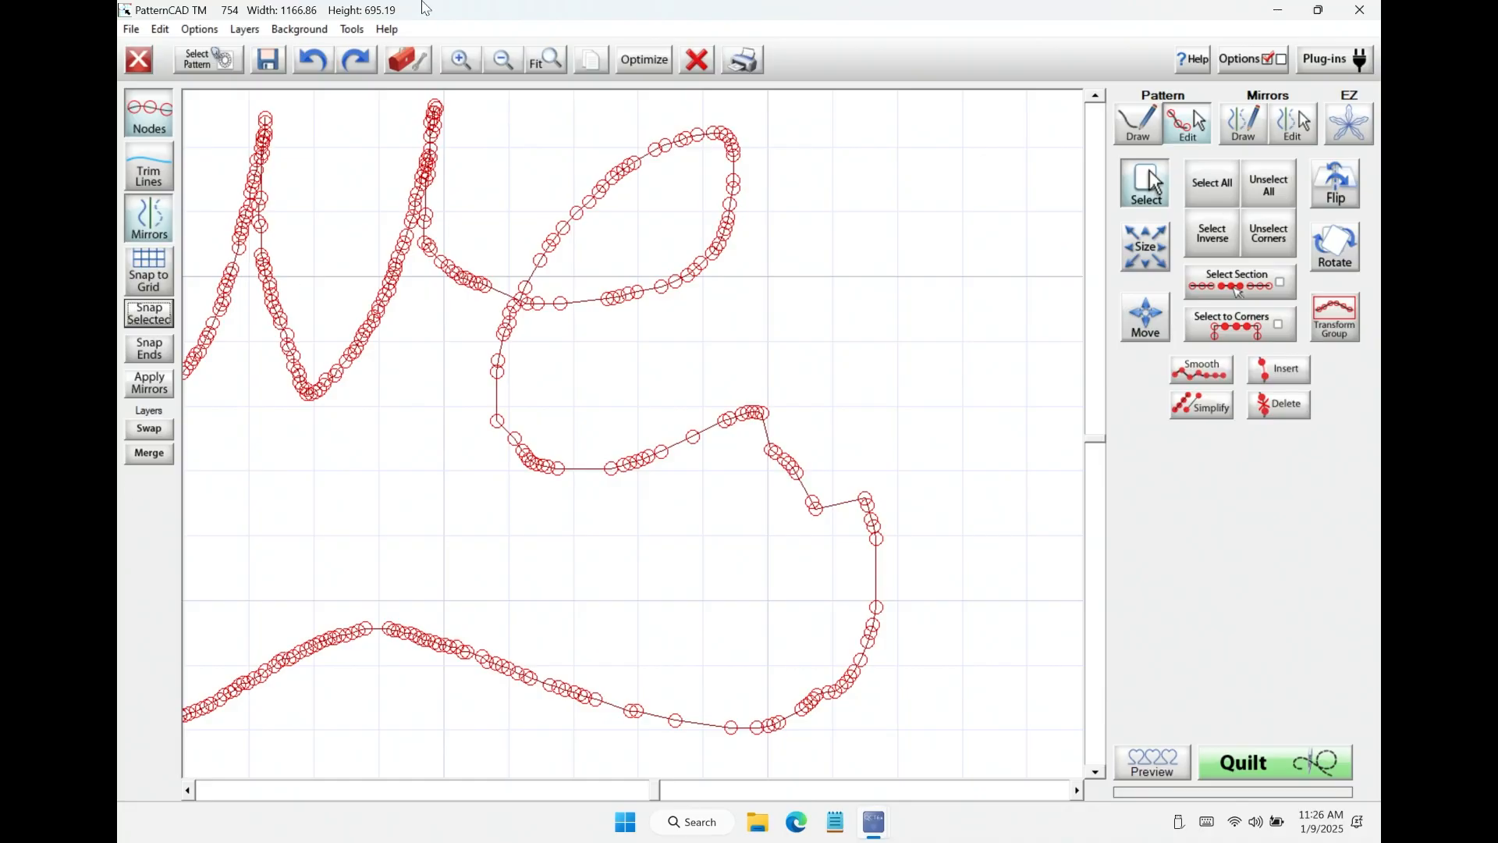
Smooth the nodes of the e's lower left curve and those of the jagged section at the start of its tail.
drag(473, 340, 574, 517)
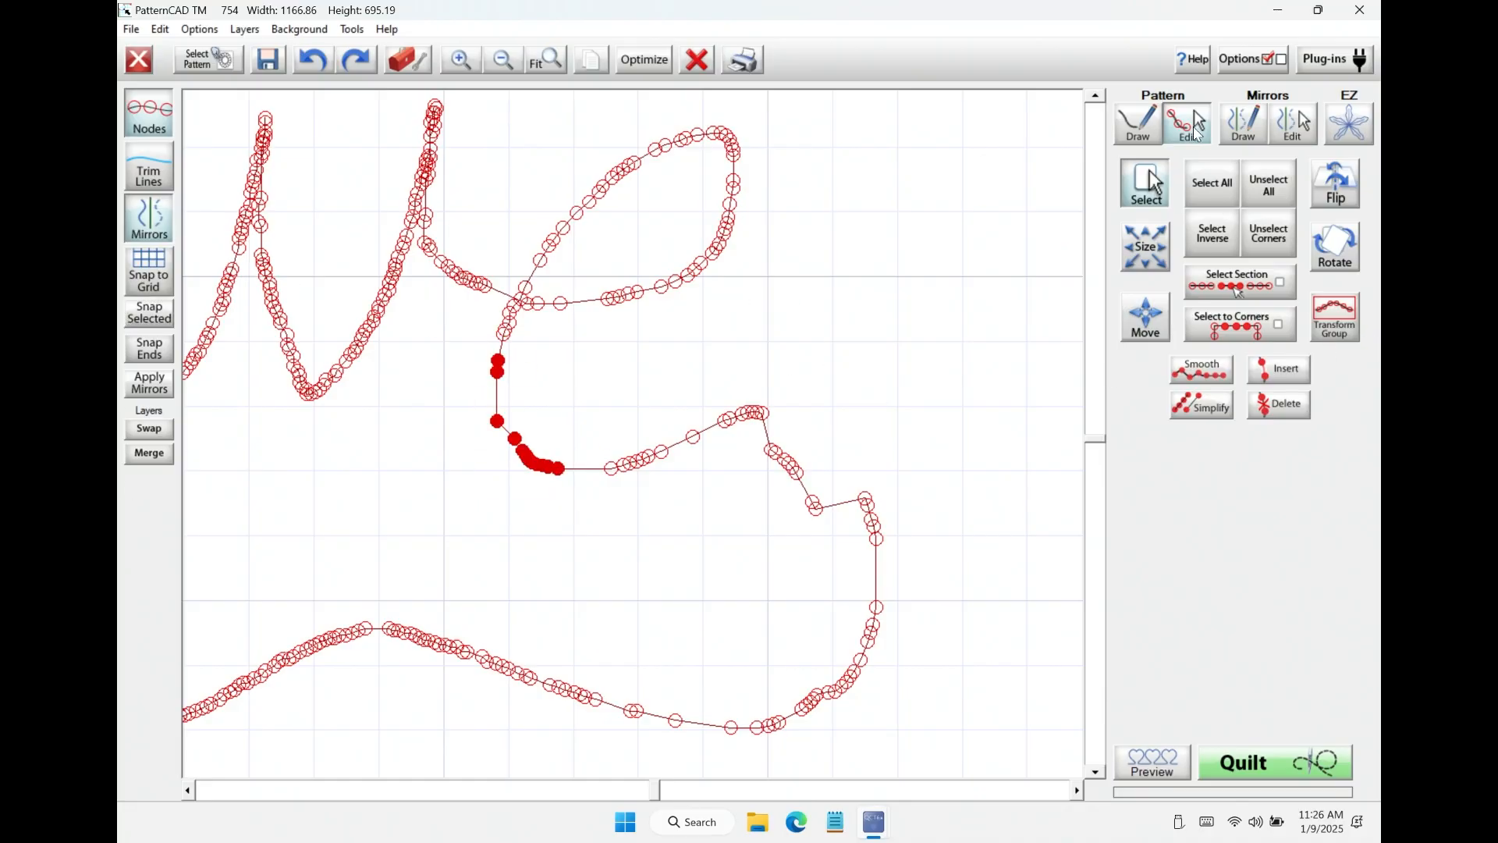
click(1219, 373)
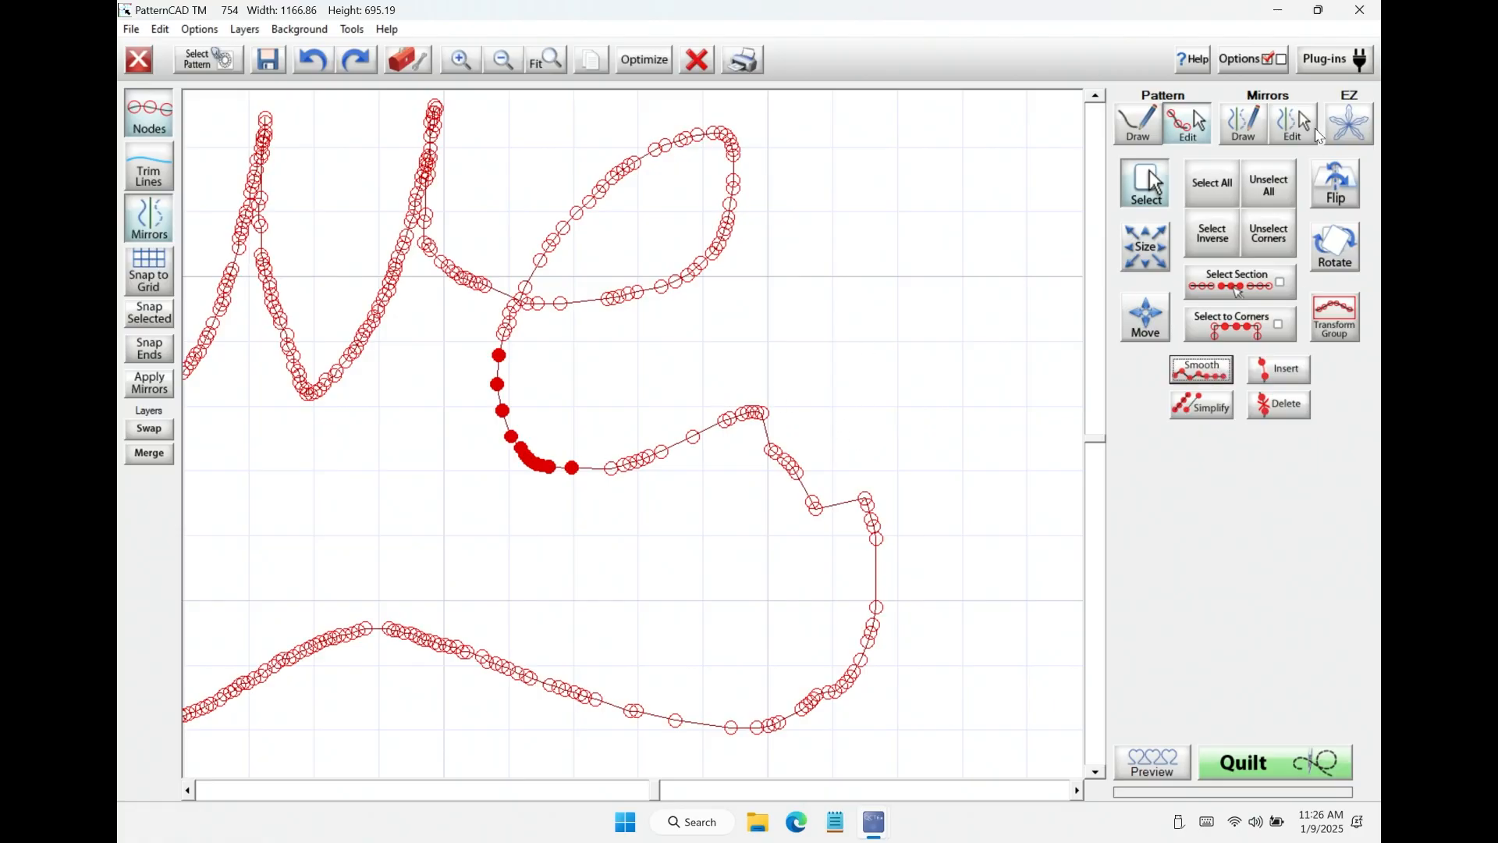
click(1269, 186)
drag(708, 364, 837, 551)
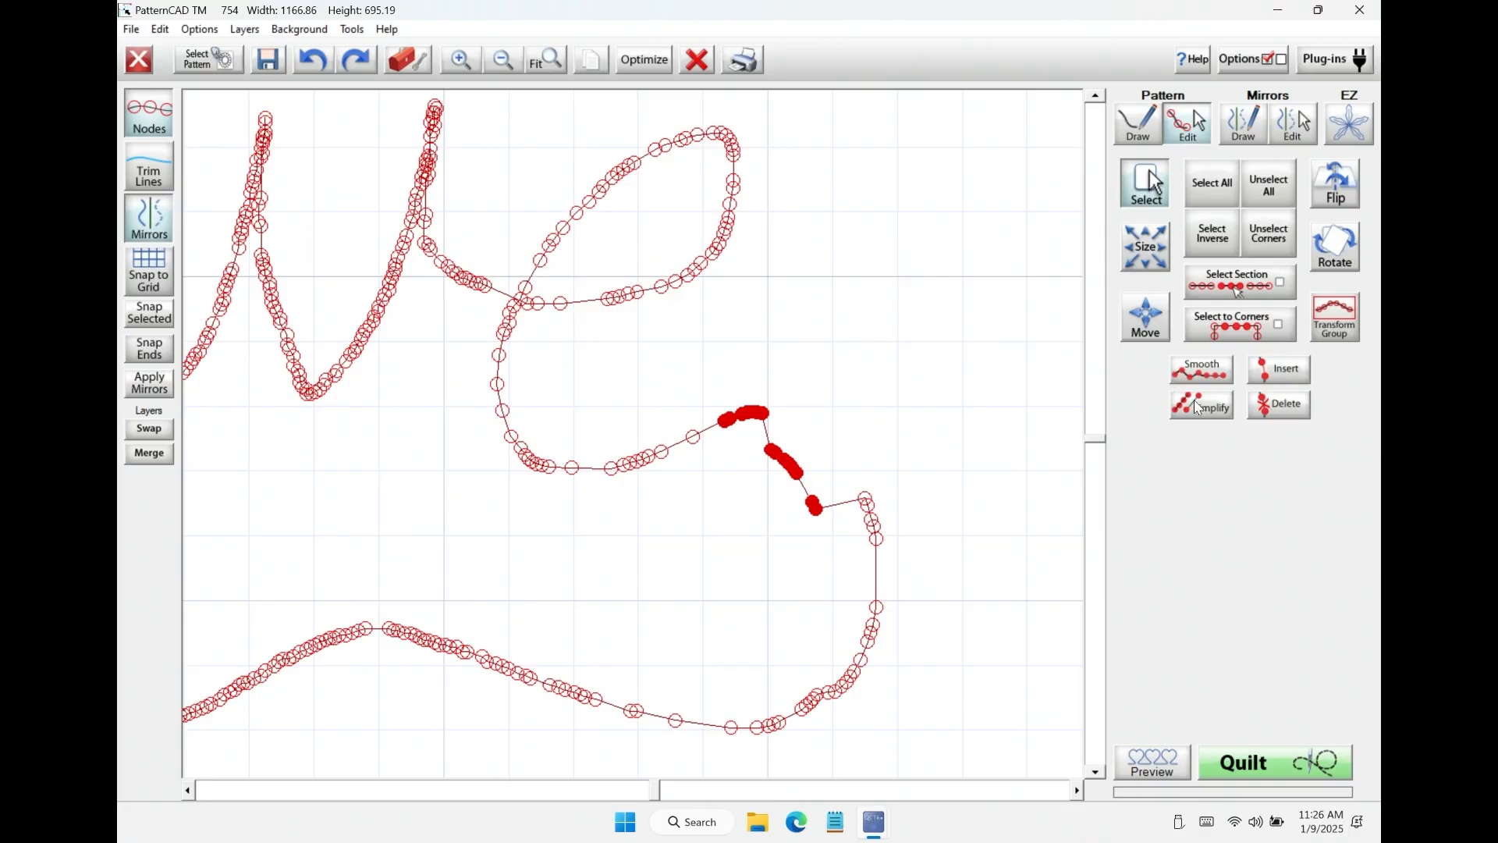
click(1204, 370)
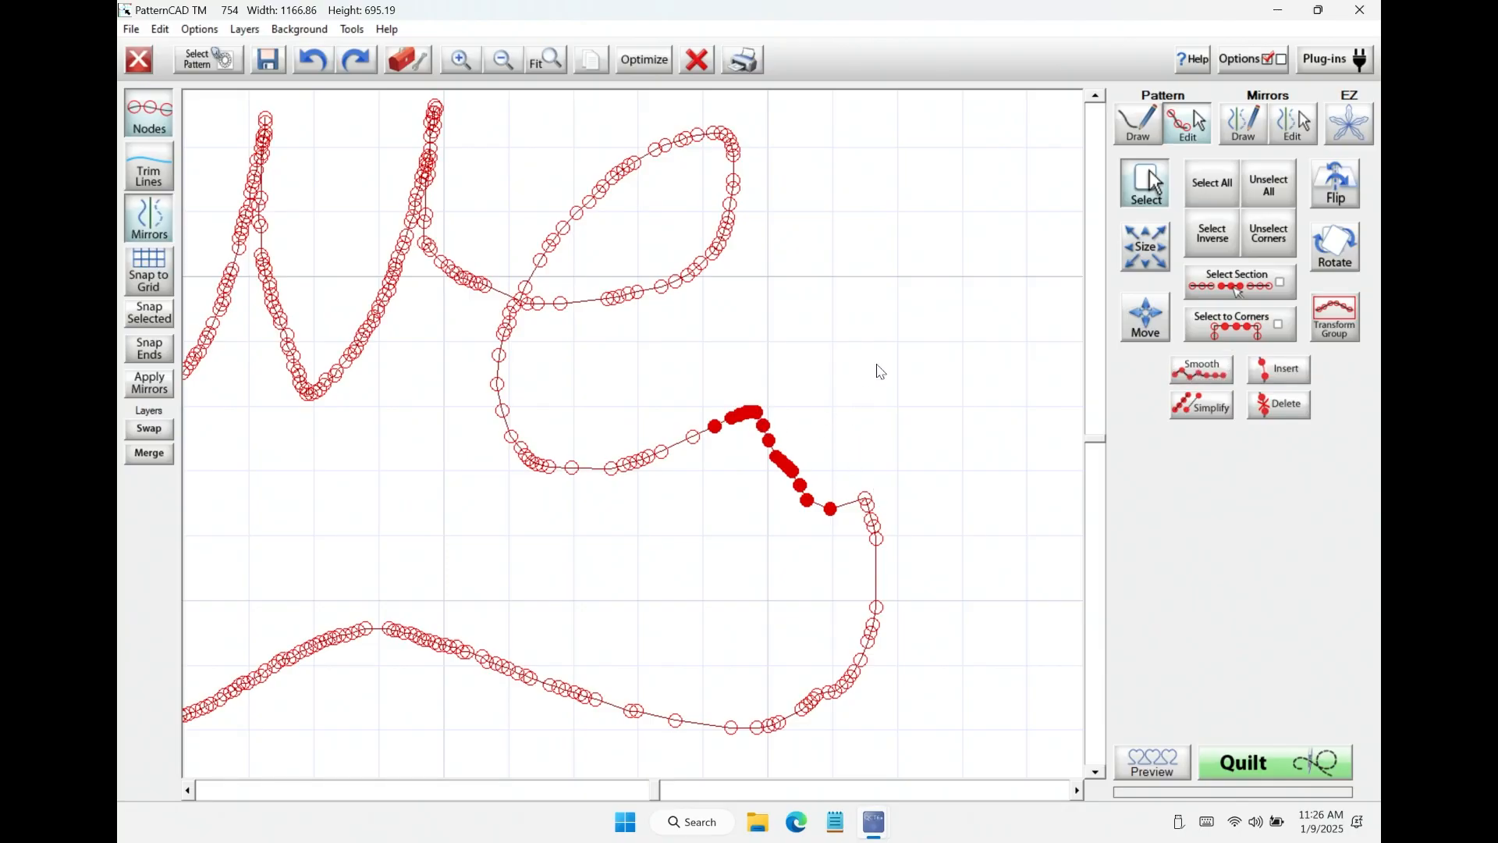
Select only the nodes along the jagged slope of the e's tail and delete them.
click(1254, 204)
drag(750, 422, 849, 534)
click(1280, 404)
Move the loose nodes on both sides of the tail's gap outward into the line of the curve and clear the selection.
drag(807, 488, 841, 467)
mouse_move(763, 432)
mouse_down()
mouse_move(815, 424)
mouse_move(782, 413)
mouse_up()
click(1281, 182)
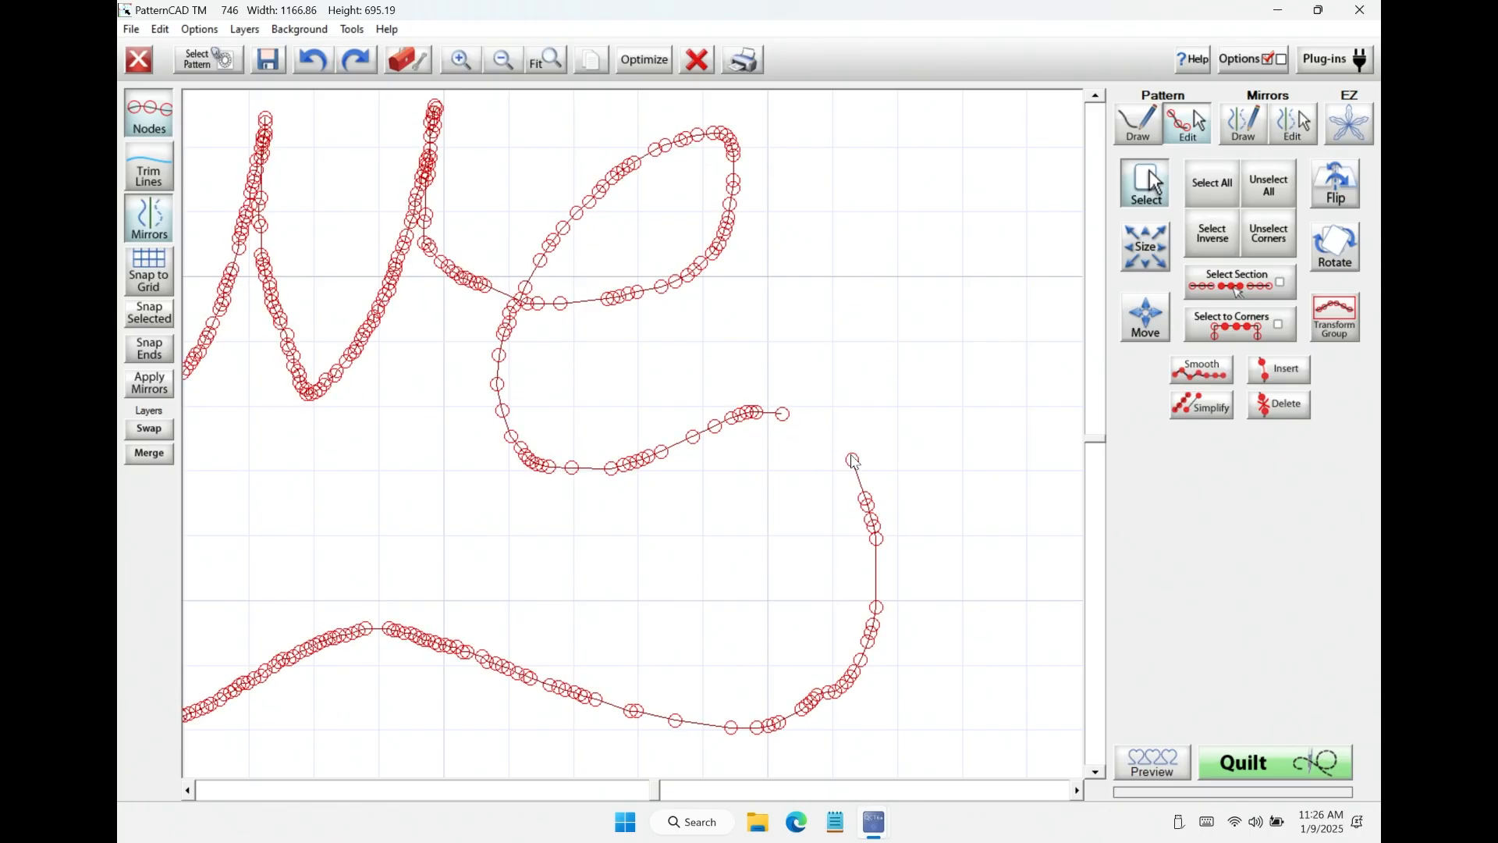
Select the two end nodes at the tail's gap and use Insert to join them.
drag(772, 394, 871, 473)
click(1273, 370)
click(1270, 378)
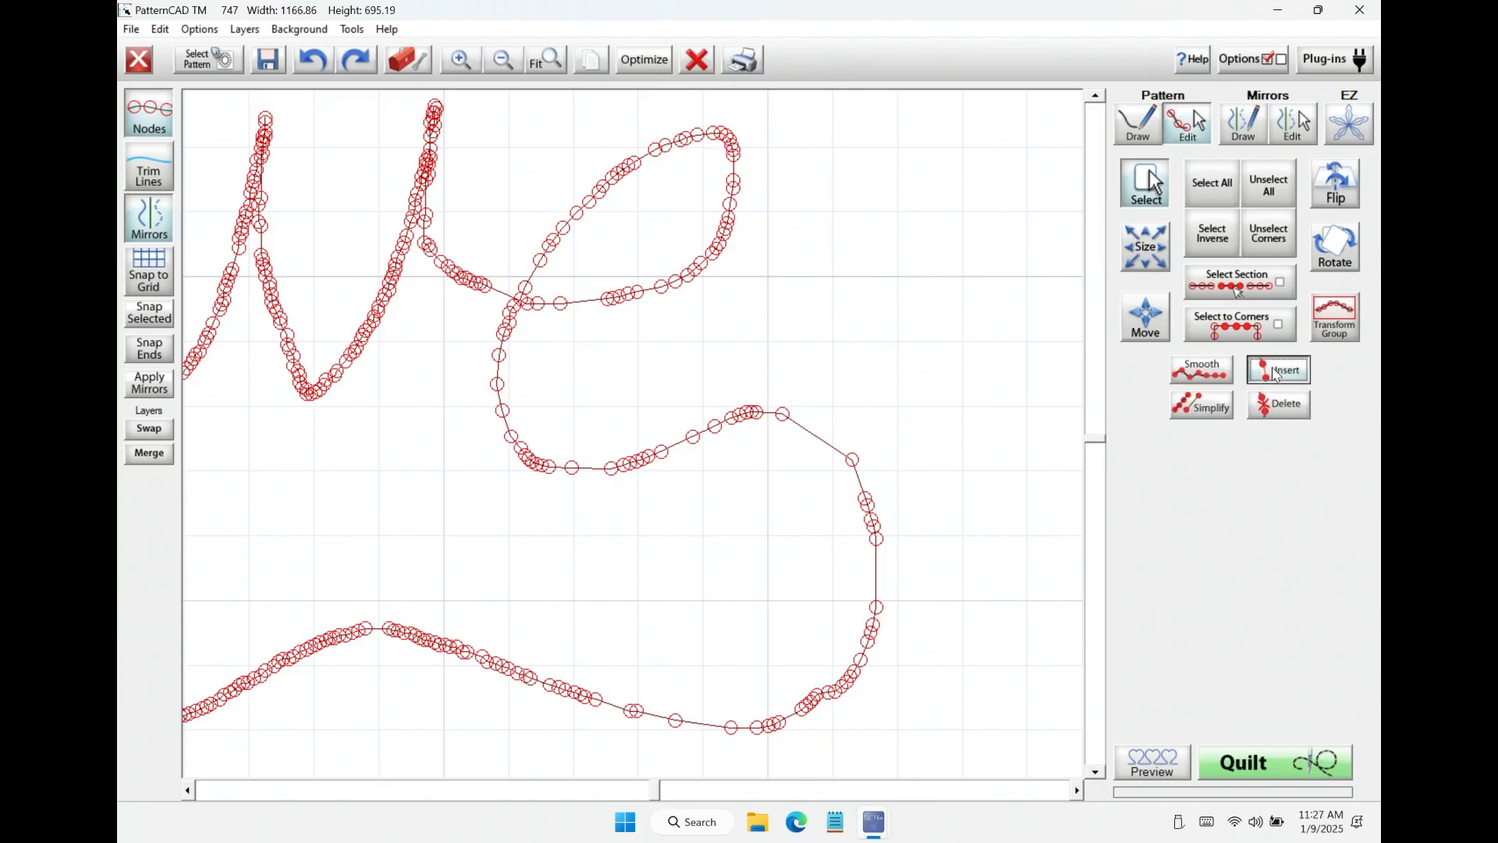
Insert extra nodes in the wide gap of the e's tail by repeatedly selecting the nodes beside it, three times in all.
drag(779, 395, 872, 479)
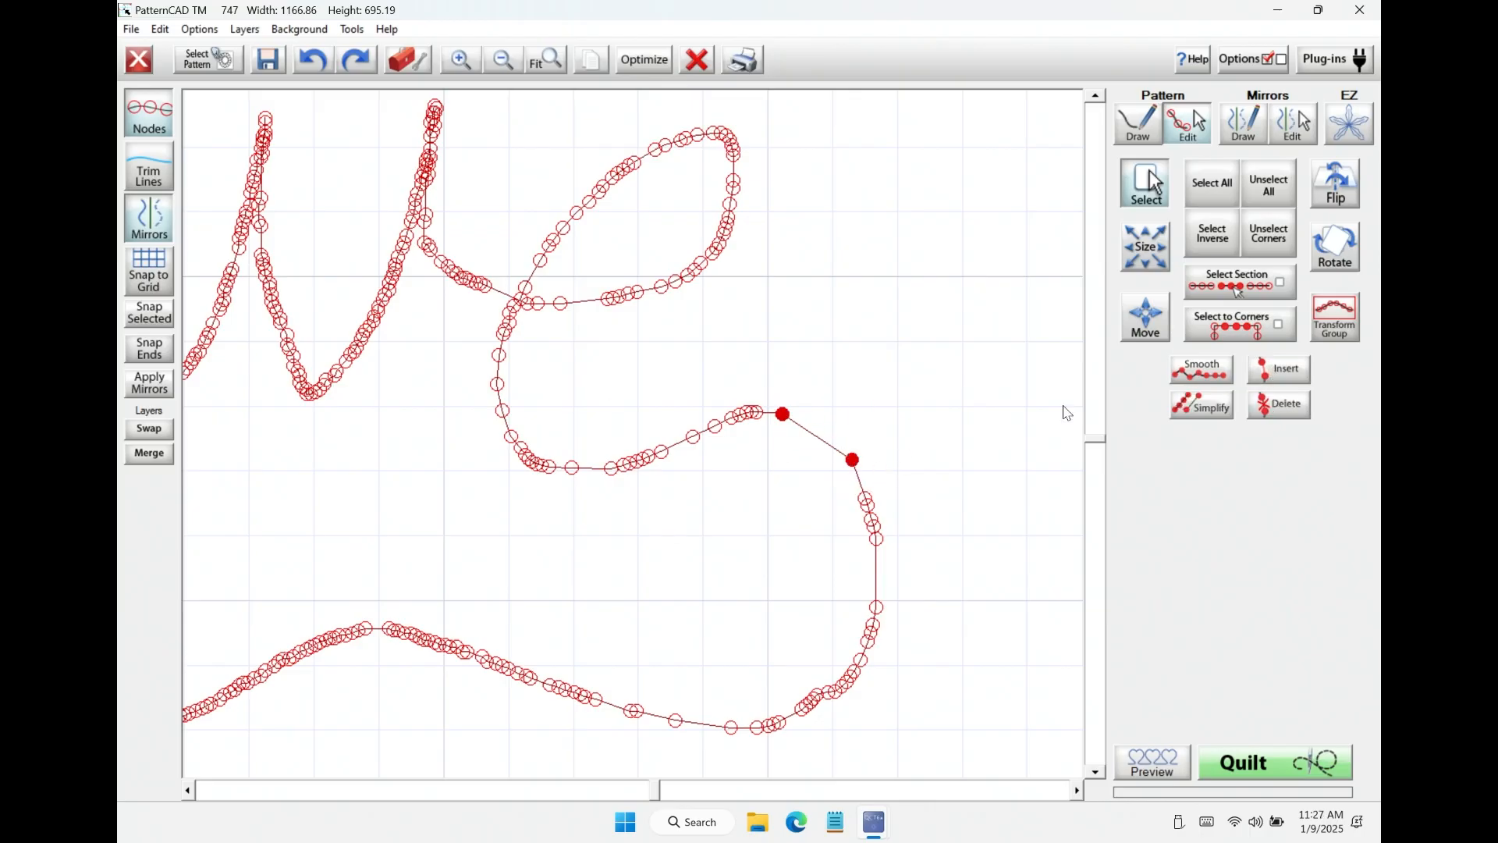
click(1287, 370)
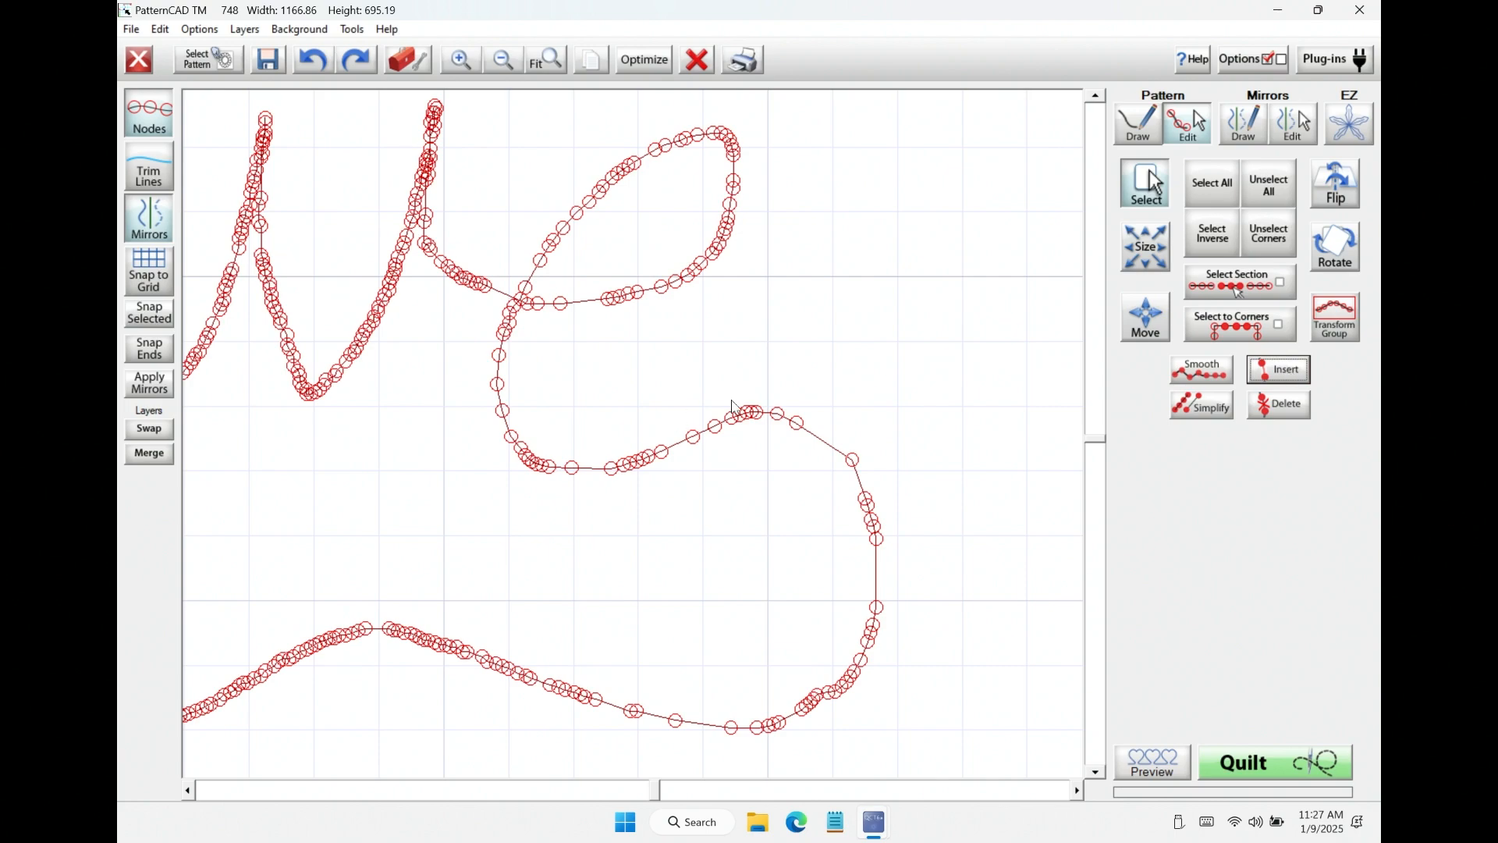
drag(789, 416, 883, 470)
click(1284, 375)
drag(791, 433, 883, 508)
click(1275, 370)
Smooth the nodes across the filled gap of the e's tail, clear the selection and select the nodes of the tail's lower bend.
drag(758, 390, 961, 582)
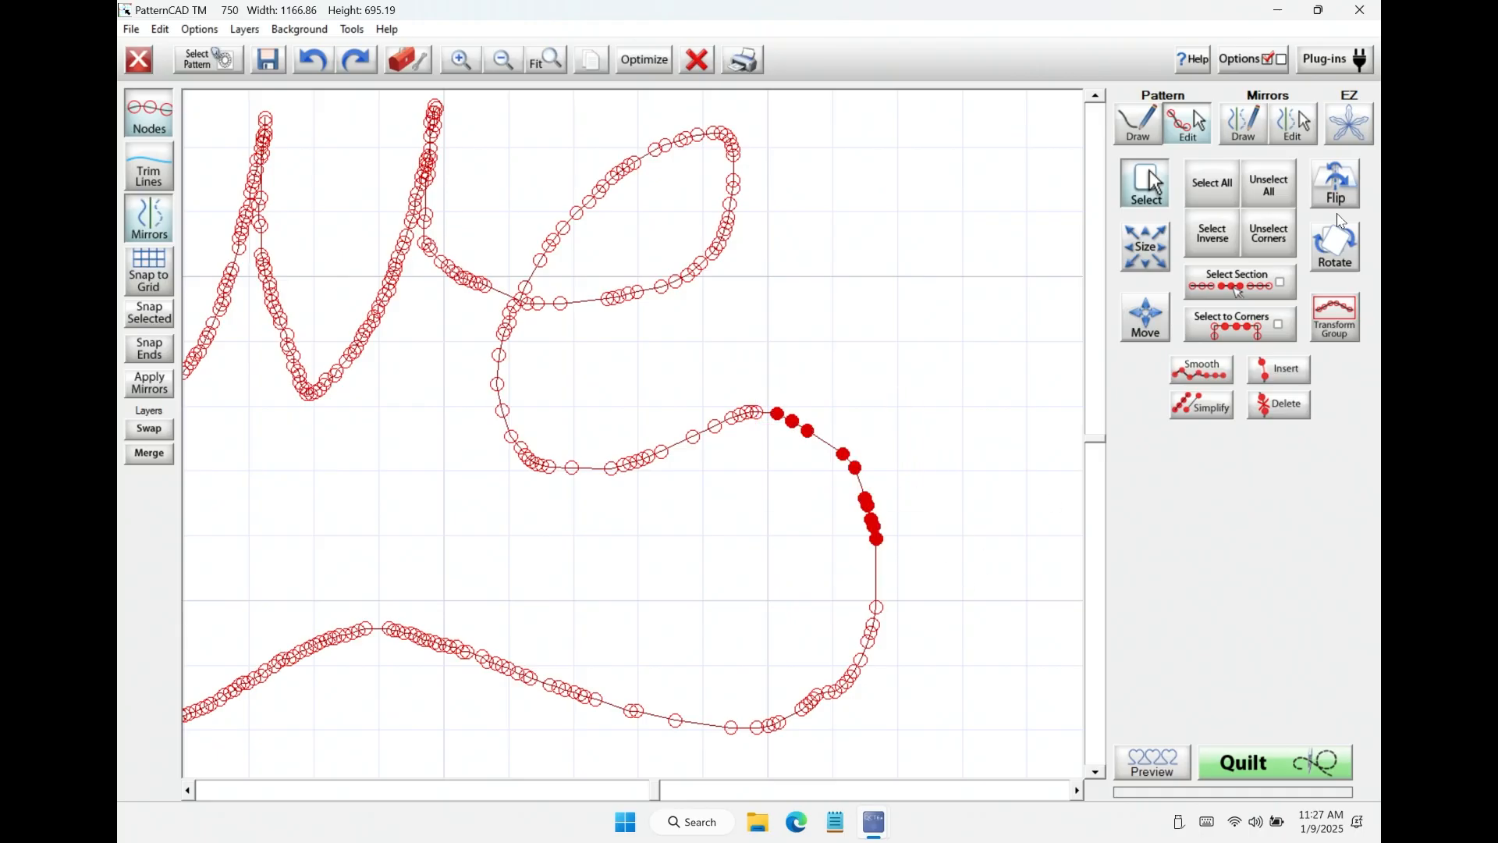
click(1226, 370)
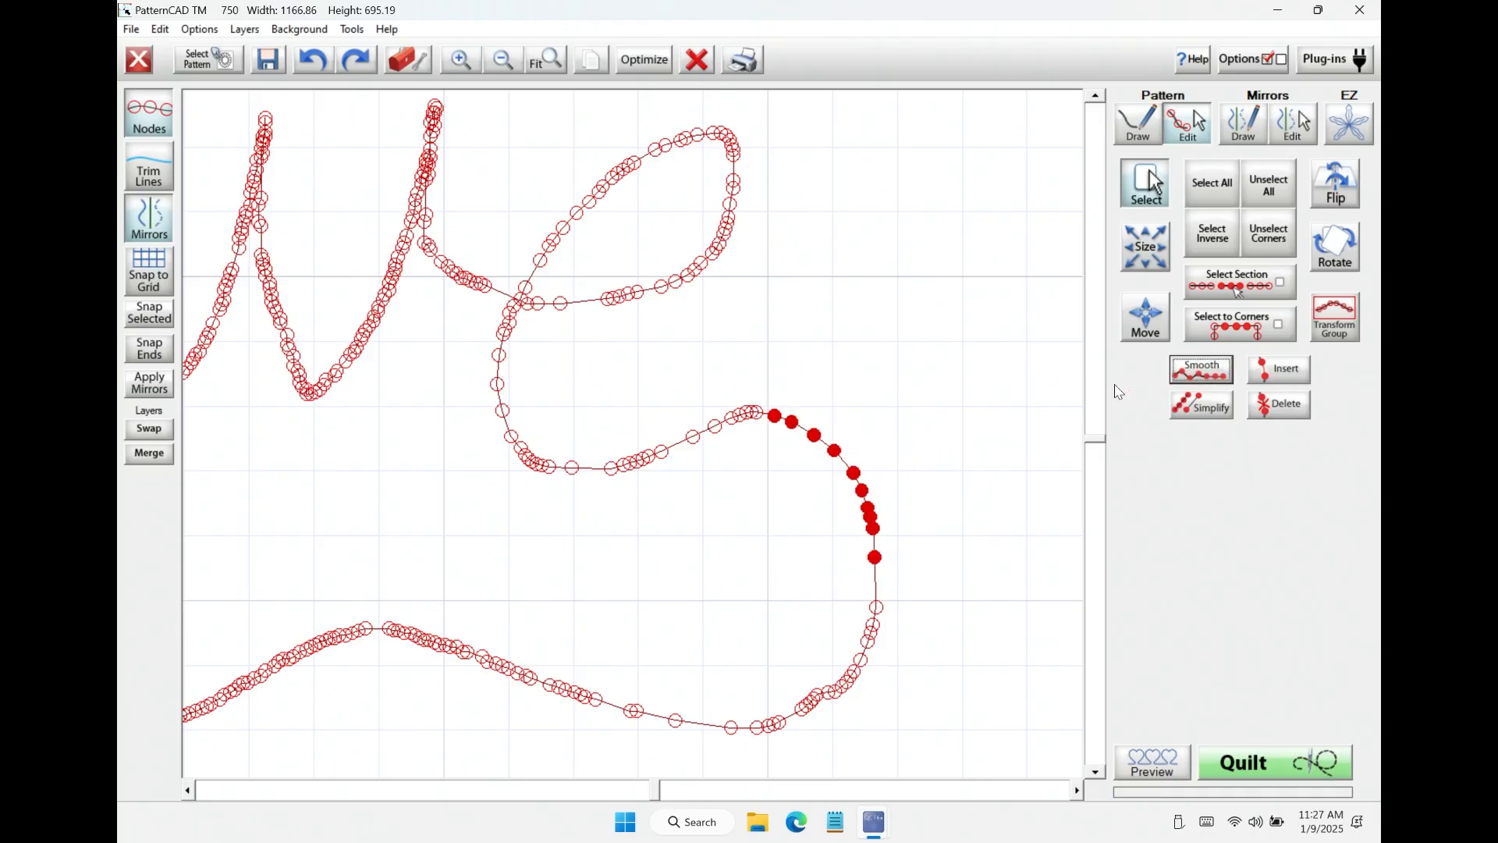
click(1278, 190)
drag(686, 642, 920, 750)
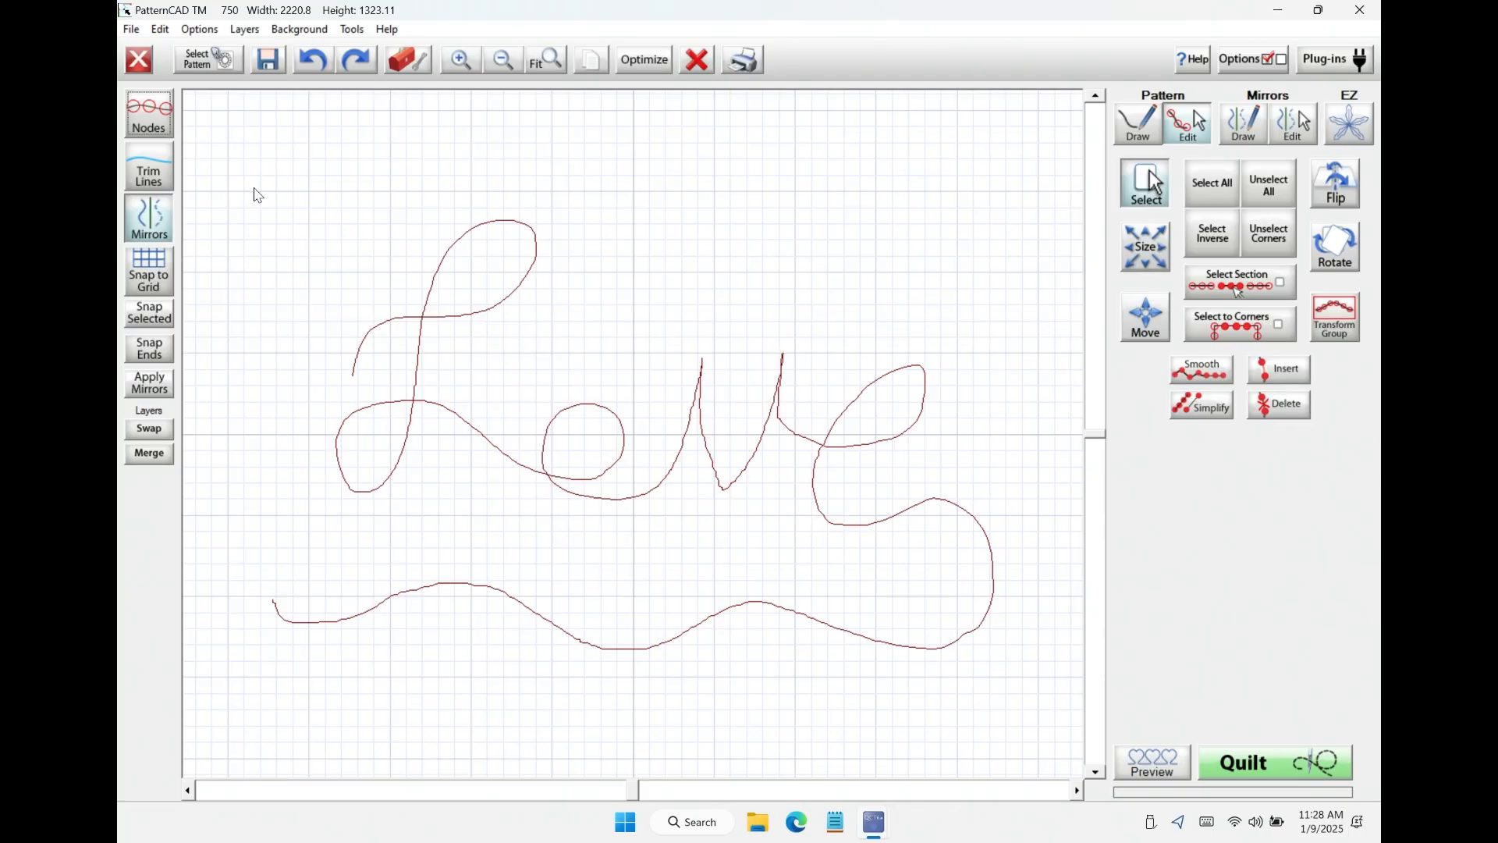
Select all nodes of the Love pattern with node display on and bring up the Flip options.
click(1230, 194)
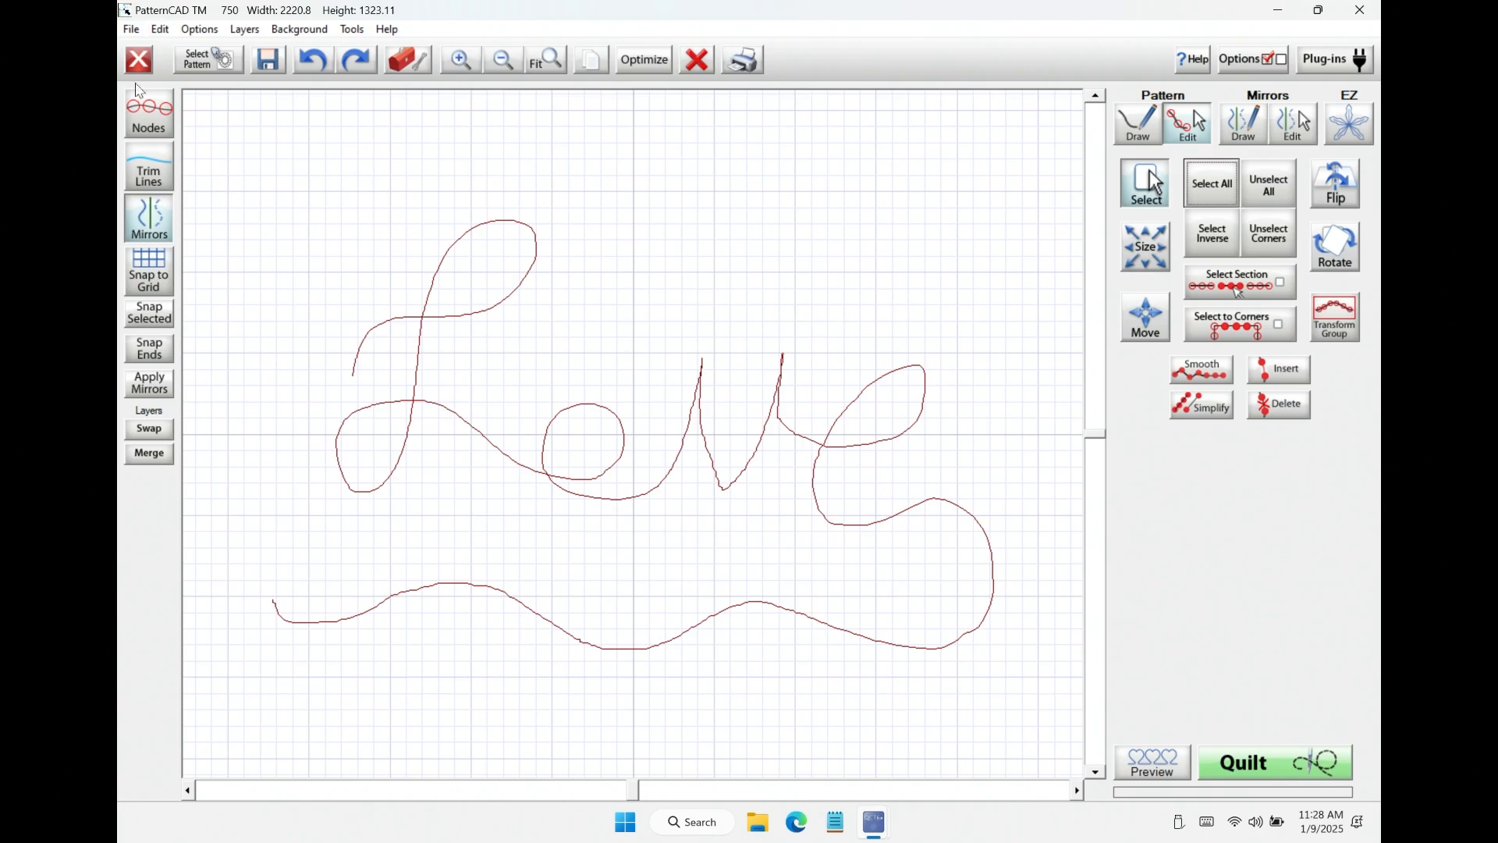
click(153, 111)
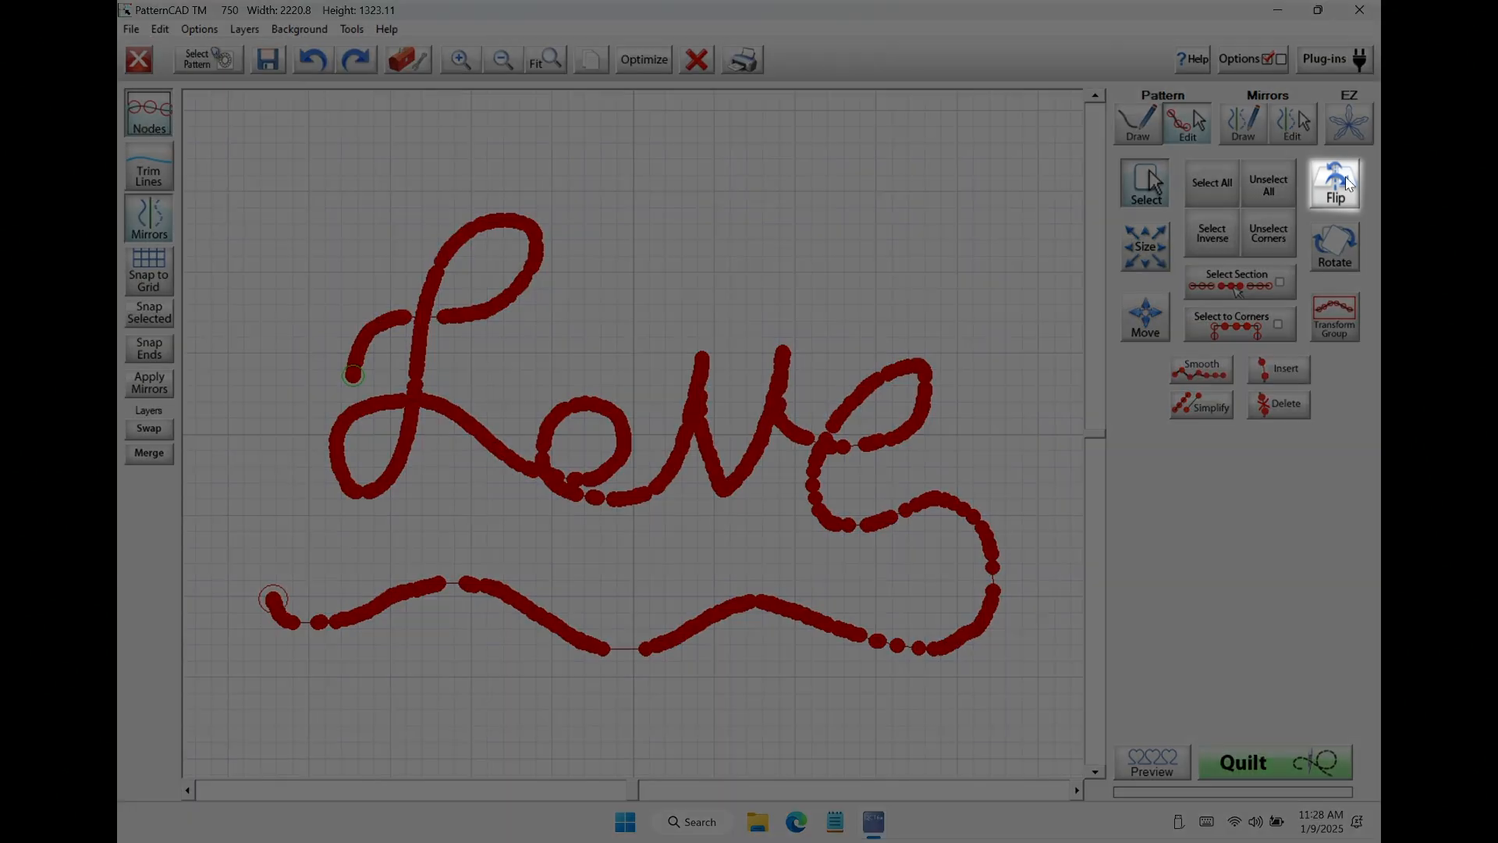
click(1344, 182)
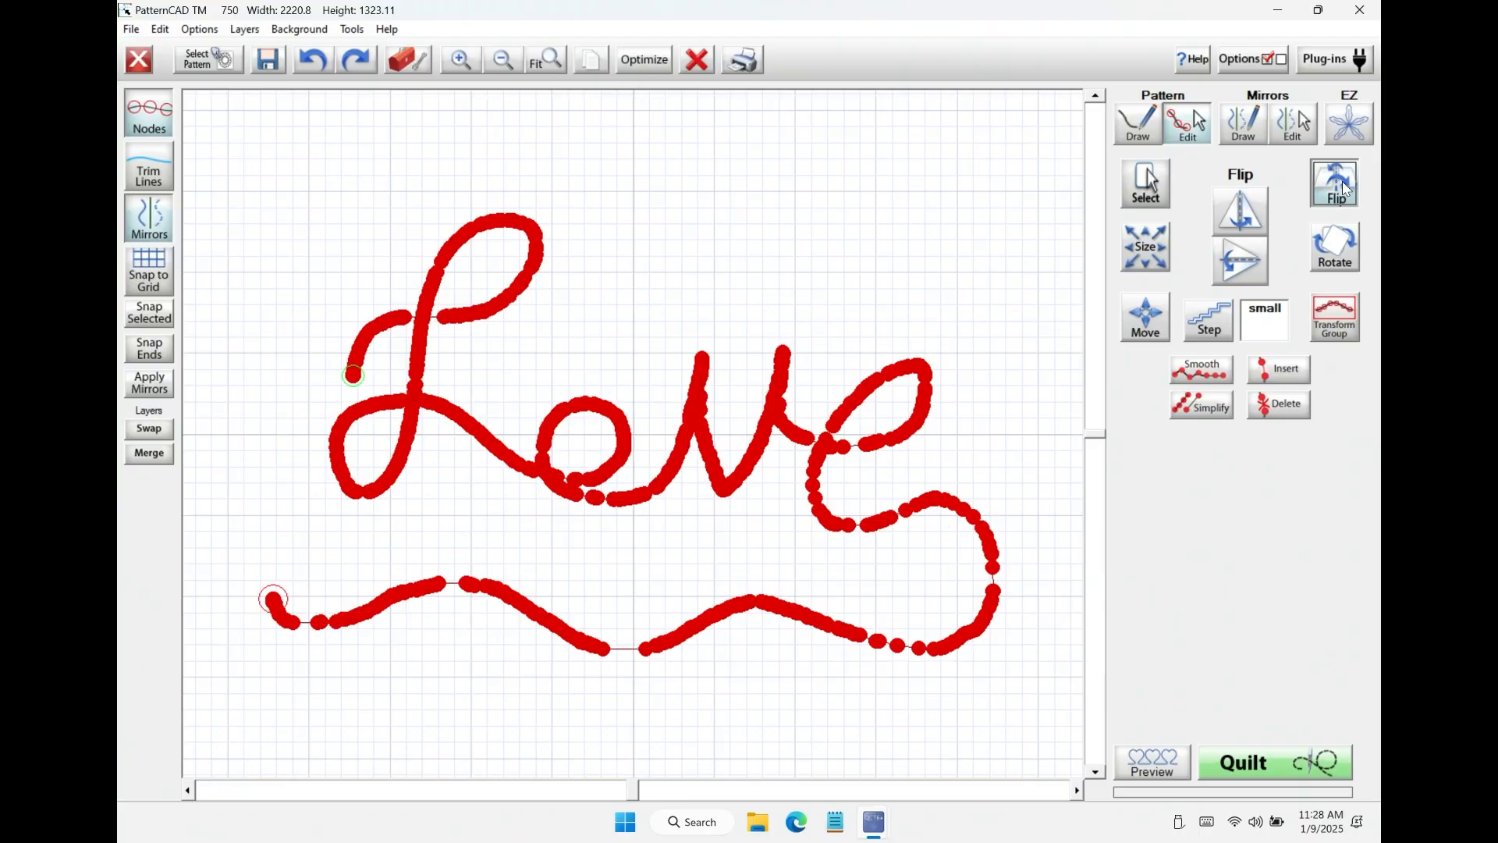
Flip the Love pattern horizontally and back, and flip it vertically and back.
click(1240, 210)
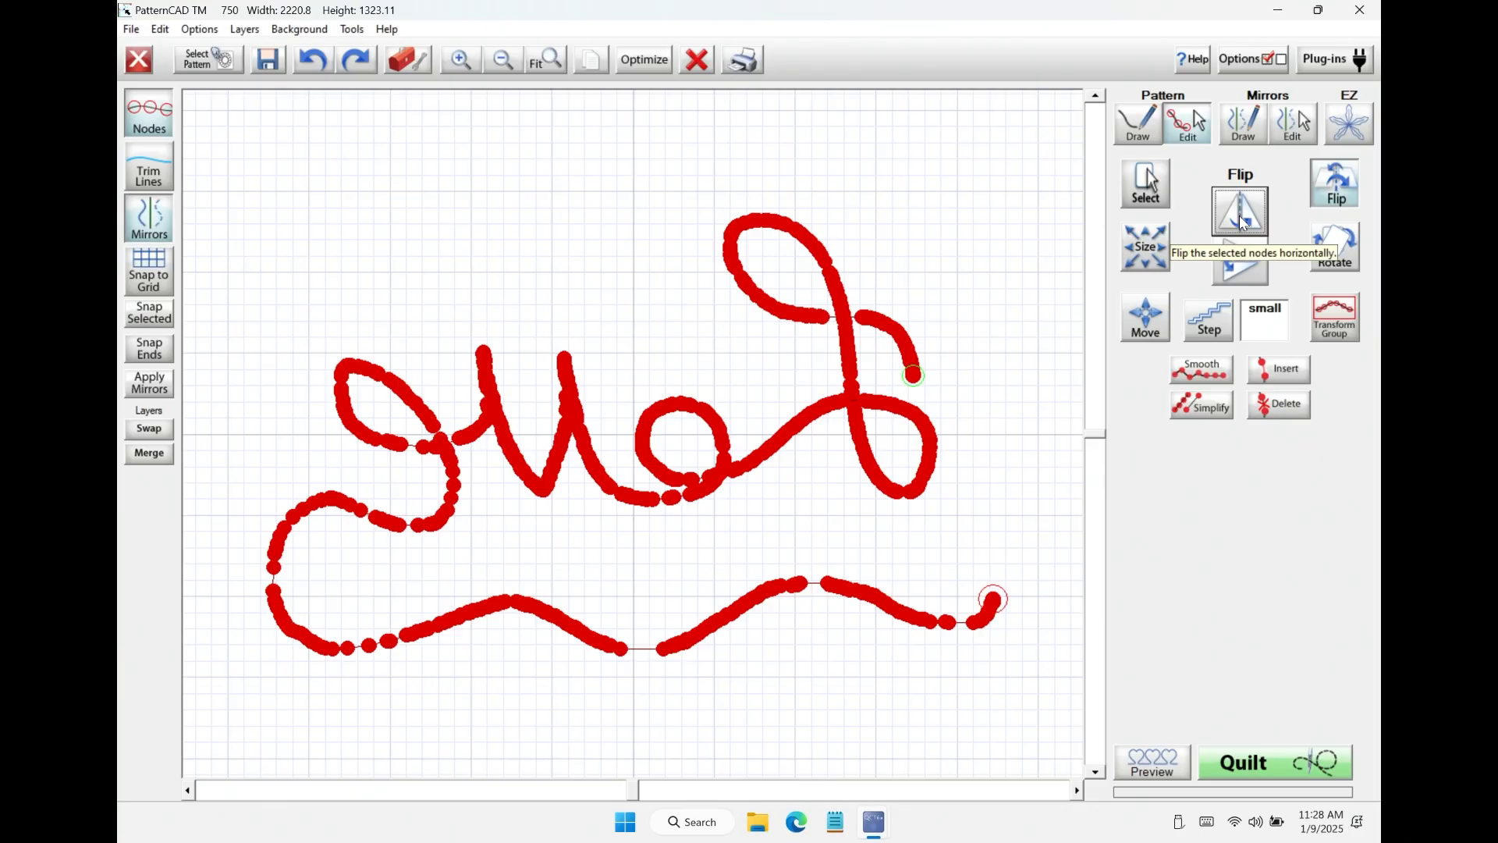
click(1239, 216)
click(1247, 261)
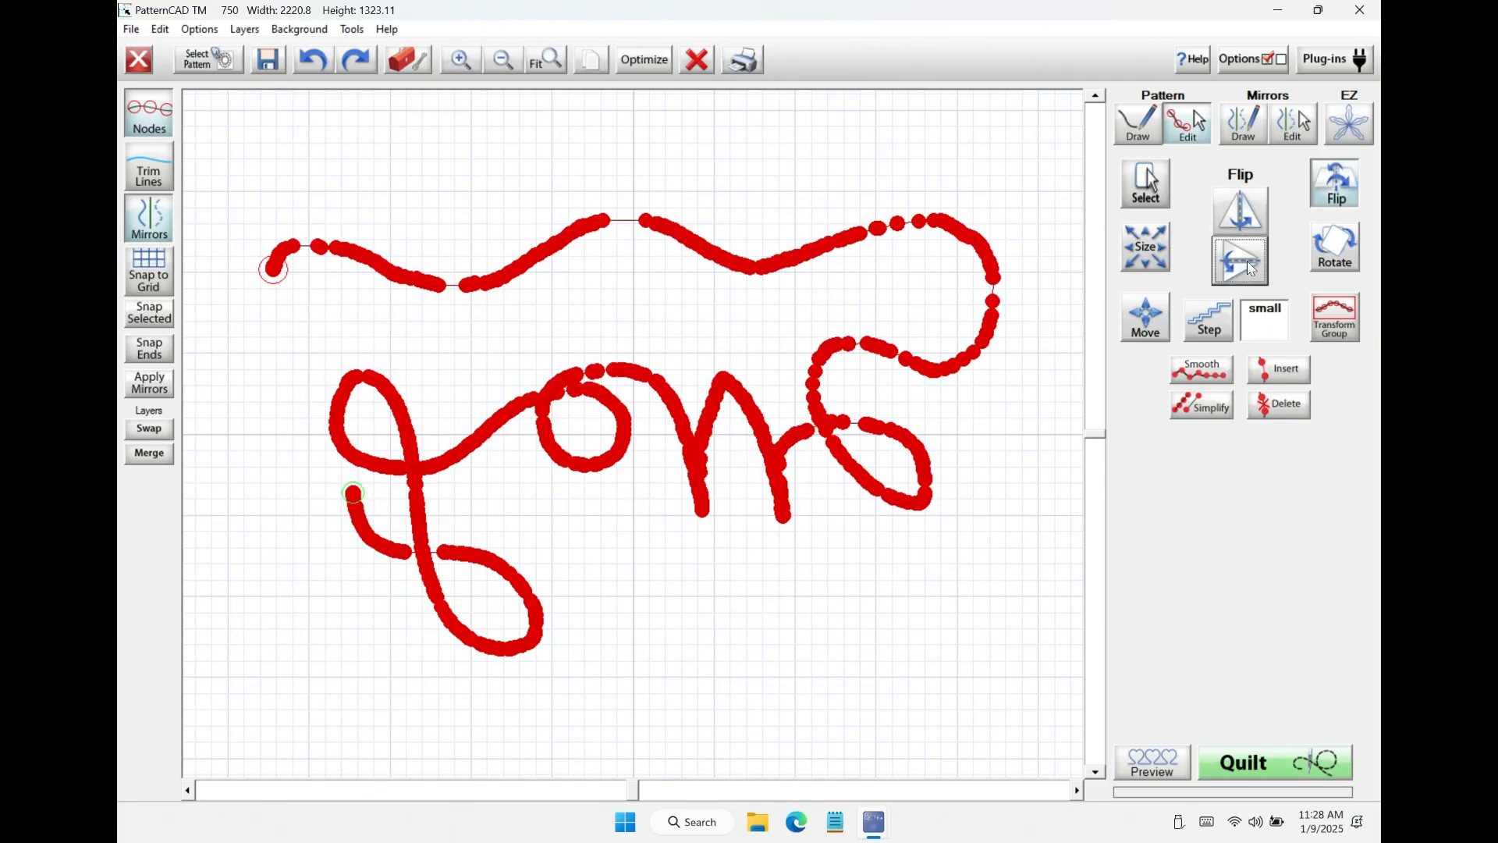
click(1248, 263)
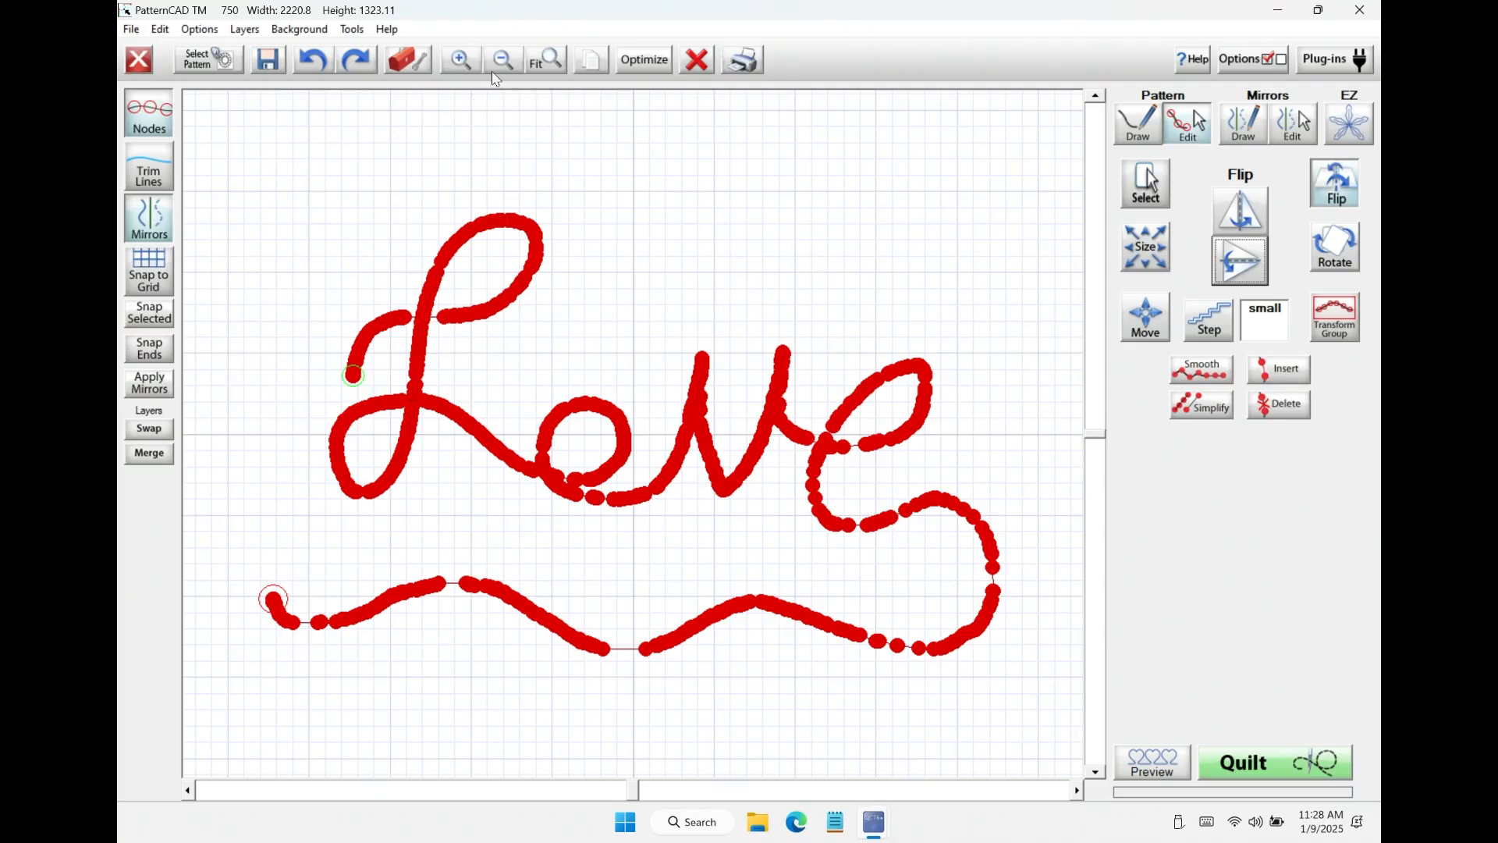
Duplicate the selected Love pattern and move the copy above the original.
click(595, 58)
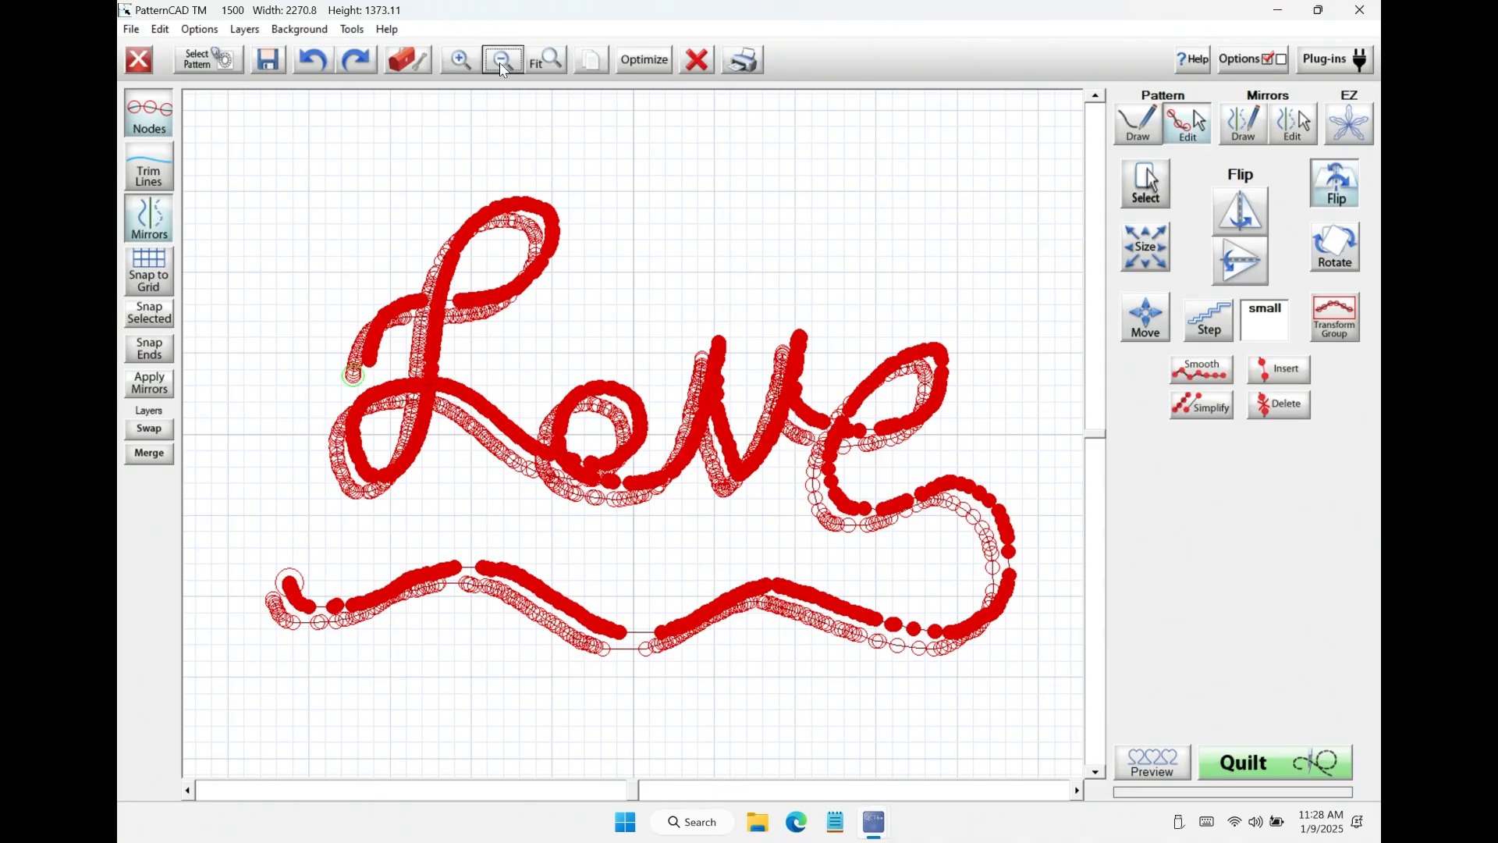
click(502, 62)
click(504, 62)
click(461, 58)
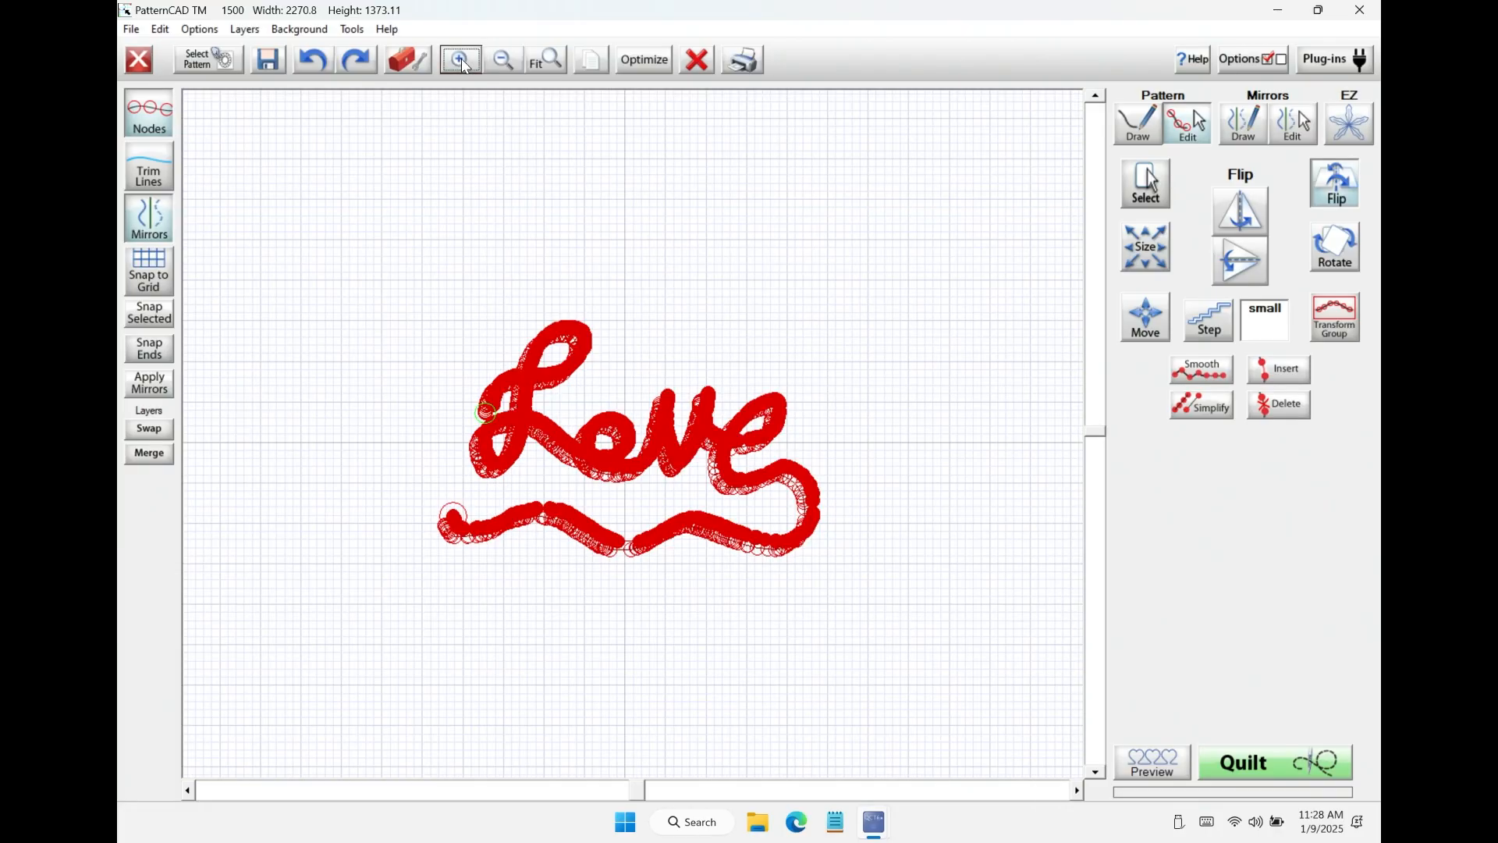
click(461, 58)
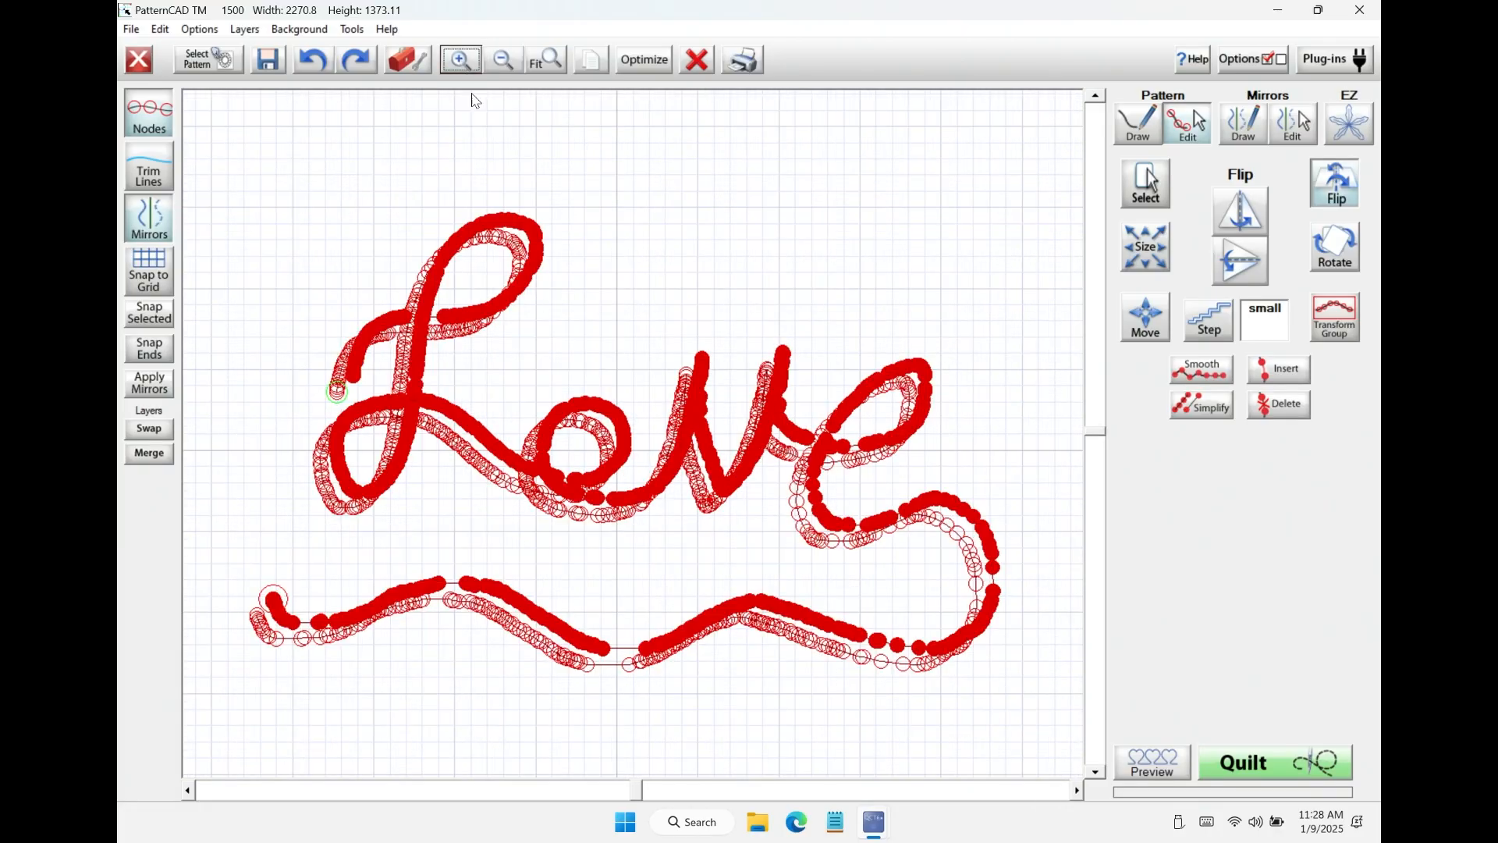
click(504, 62)
drag(538, 338, 571, 109)
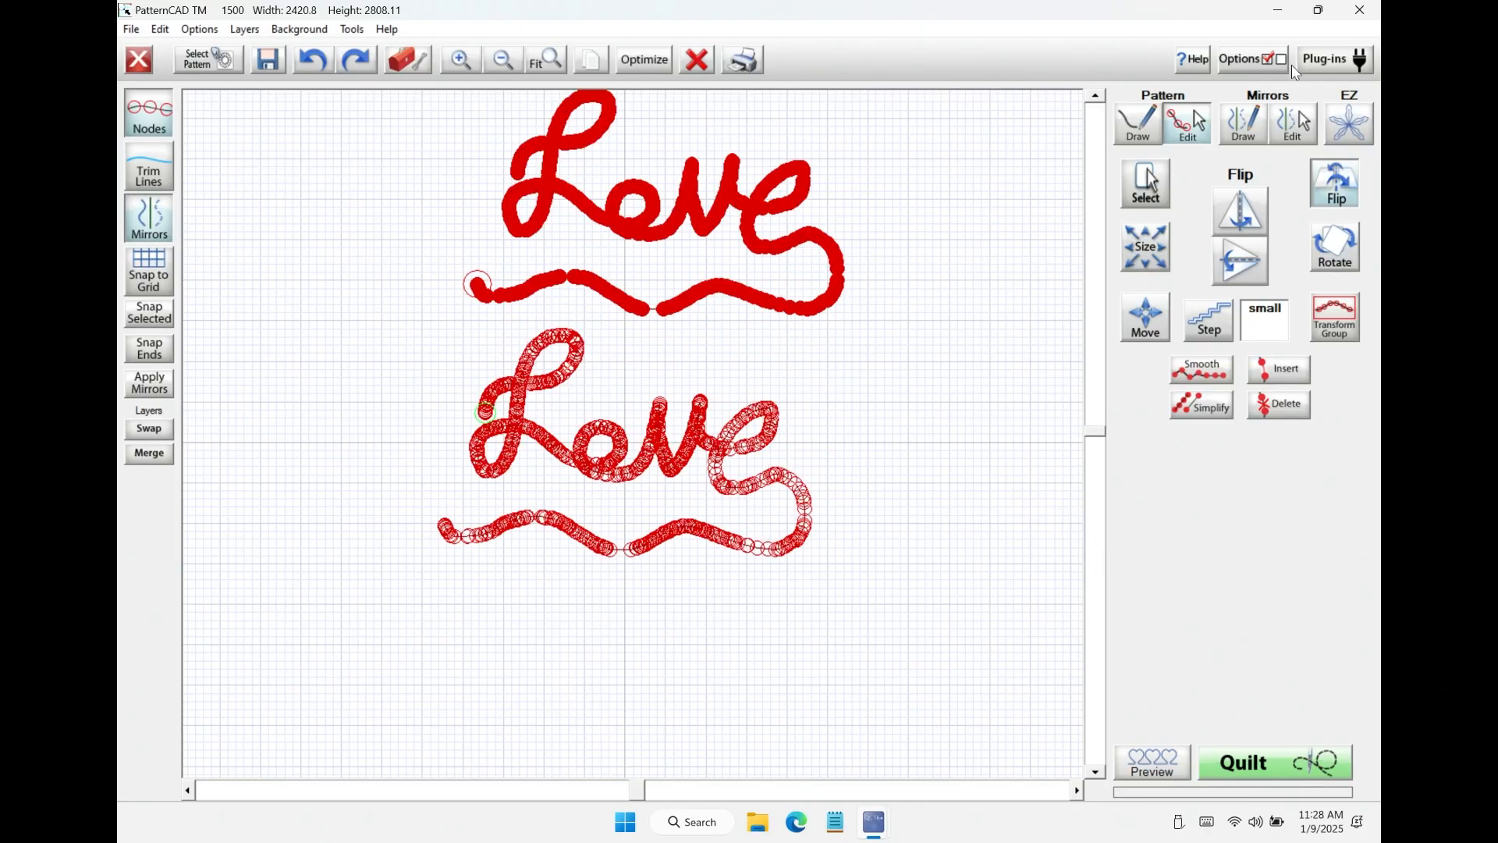
Flip only the lower Love pattern vertically, and undo the changes back to the single upright pattern.
click(1148, 173)
drag(441, 335, 851, 602)
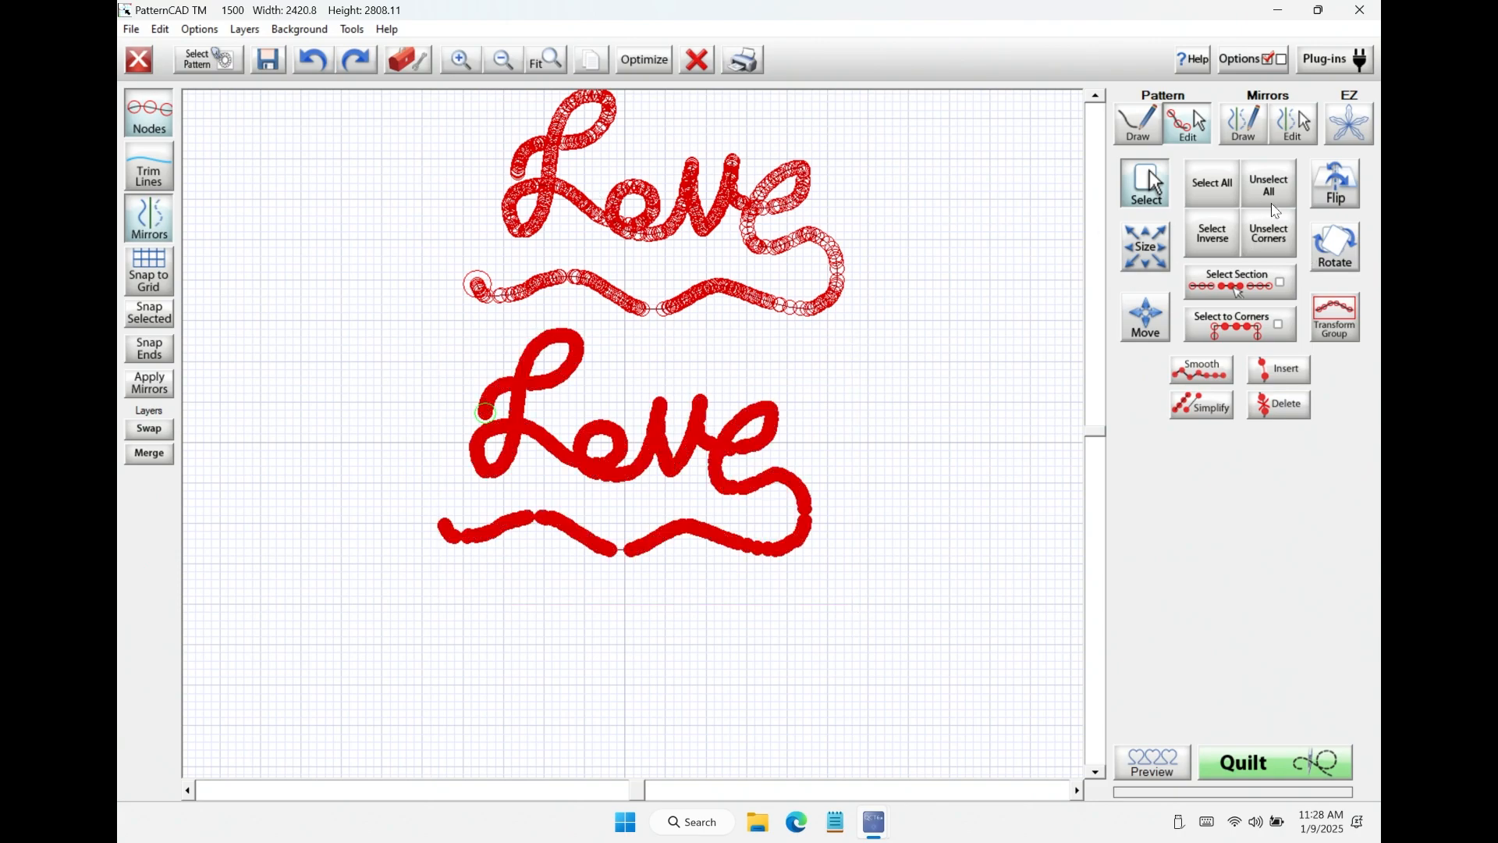
click(1337, 181)
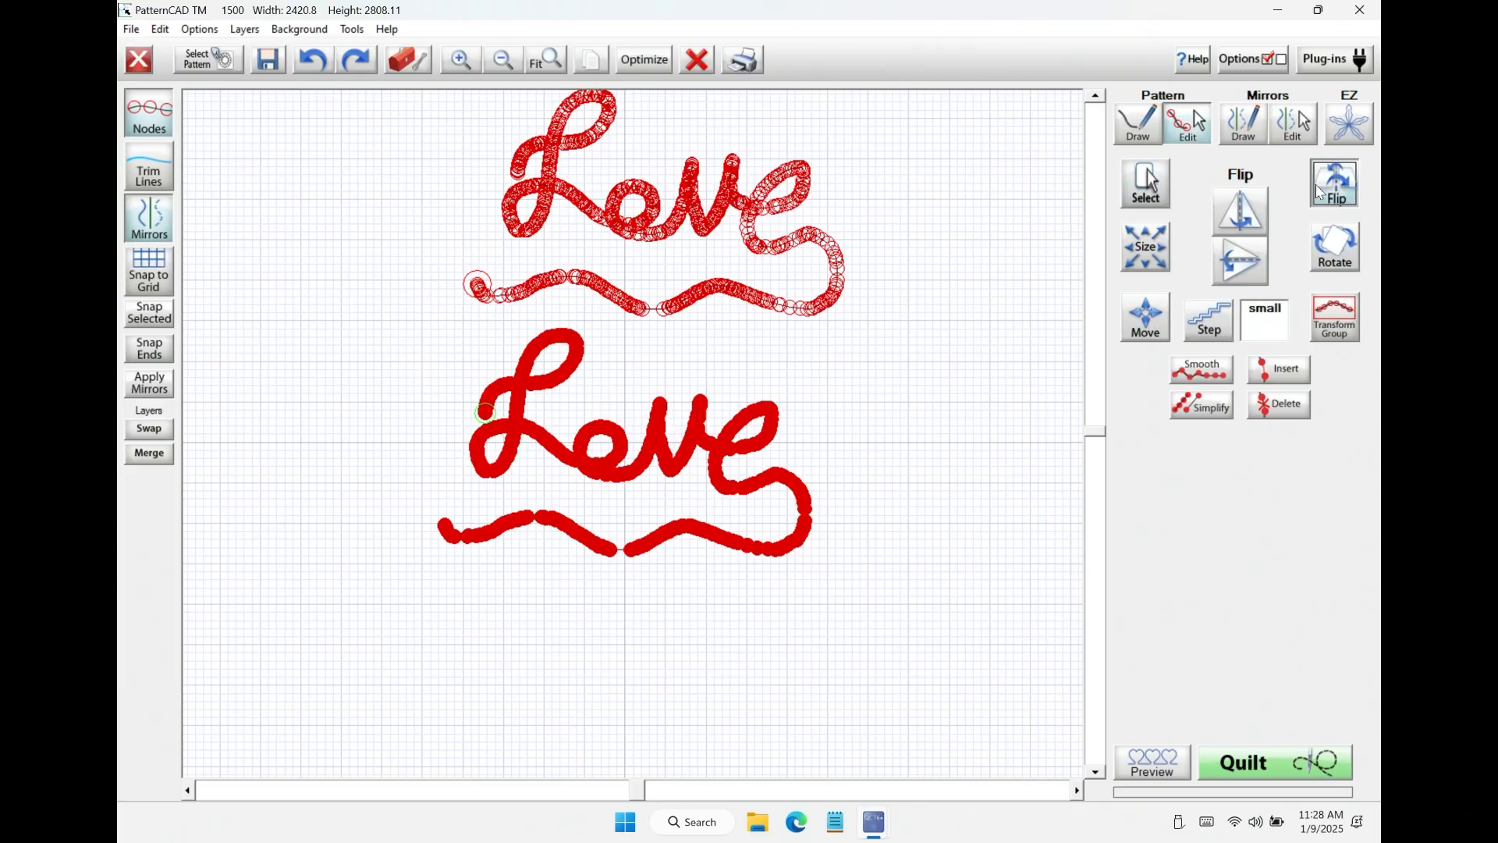
click(1253, 265)
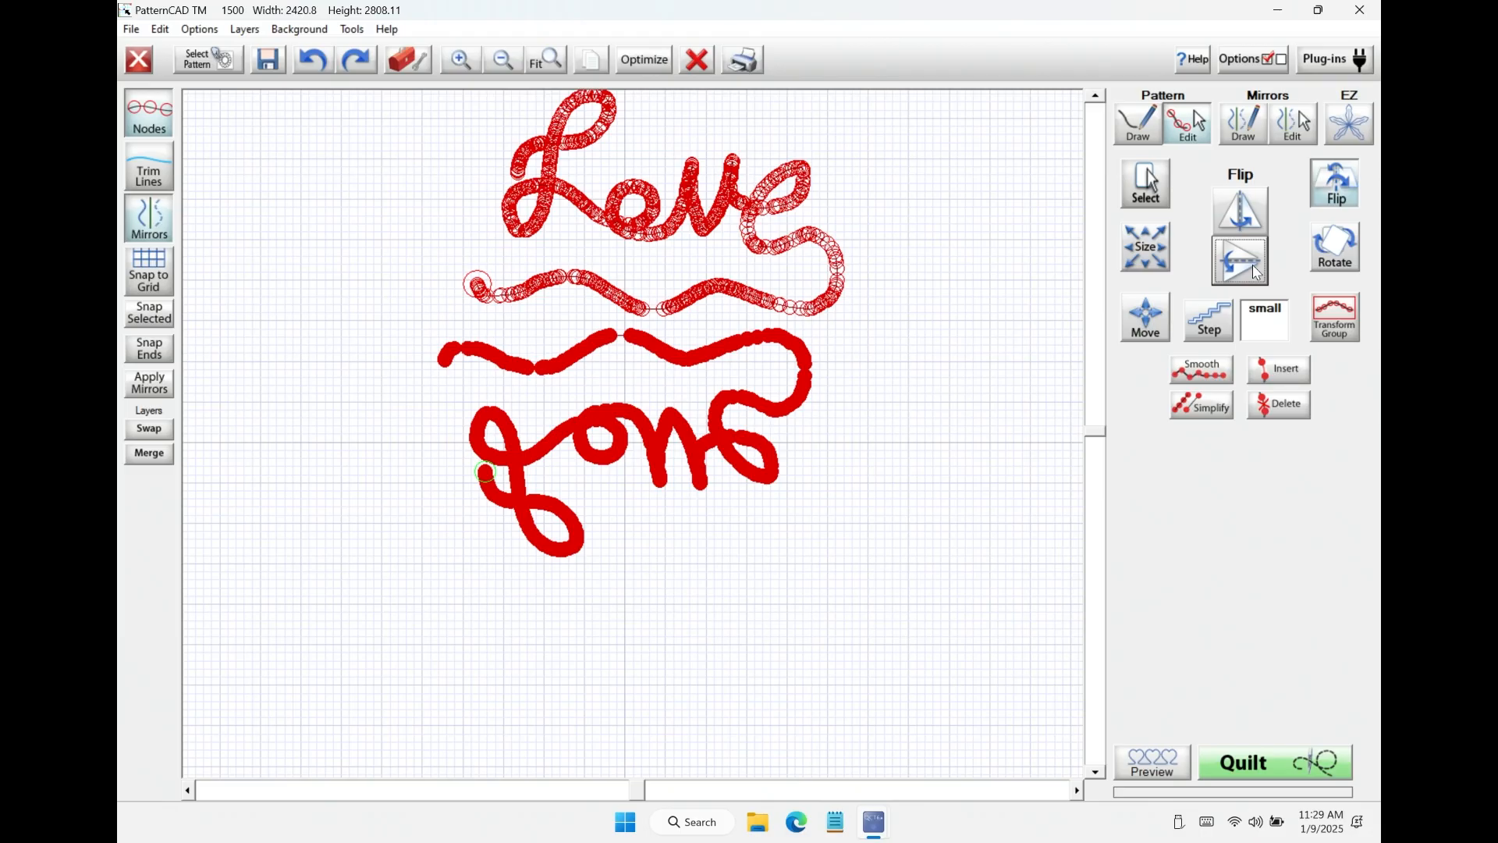
click(312, 61)
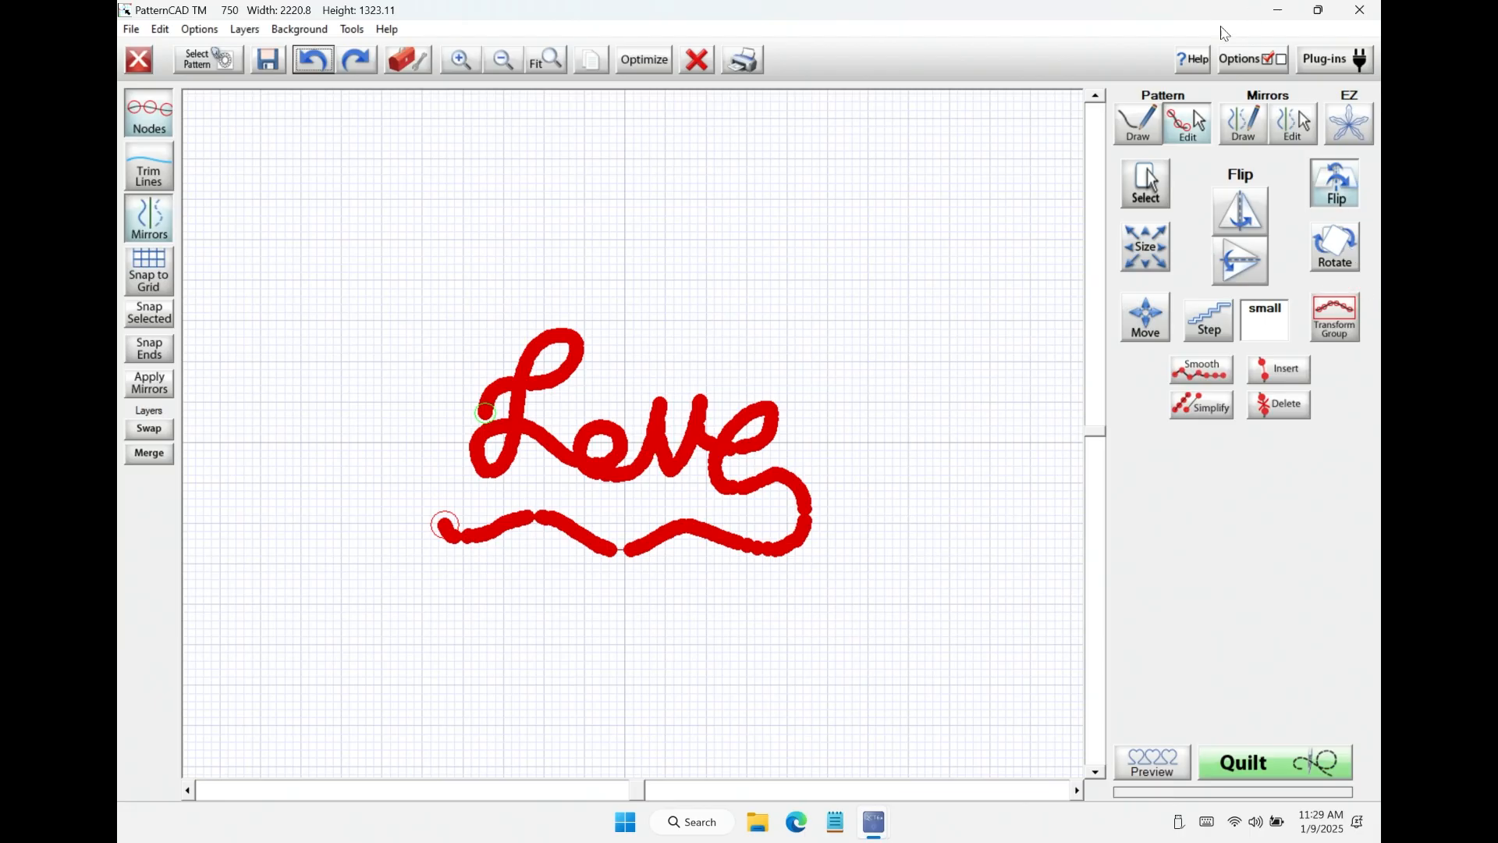
Rotate the Love pattern counterclockwise by 5°, 15°, 45° and 1°.
click(1335, 247)
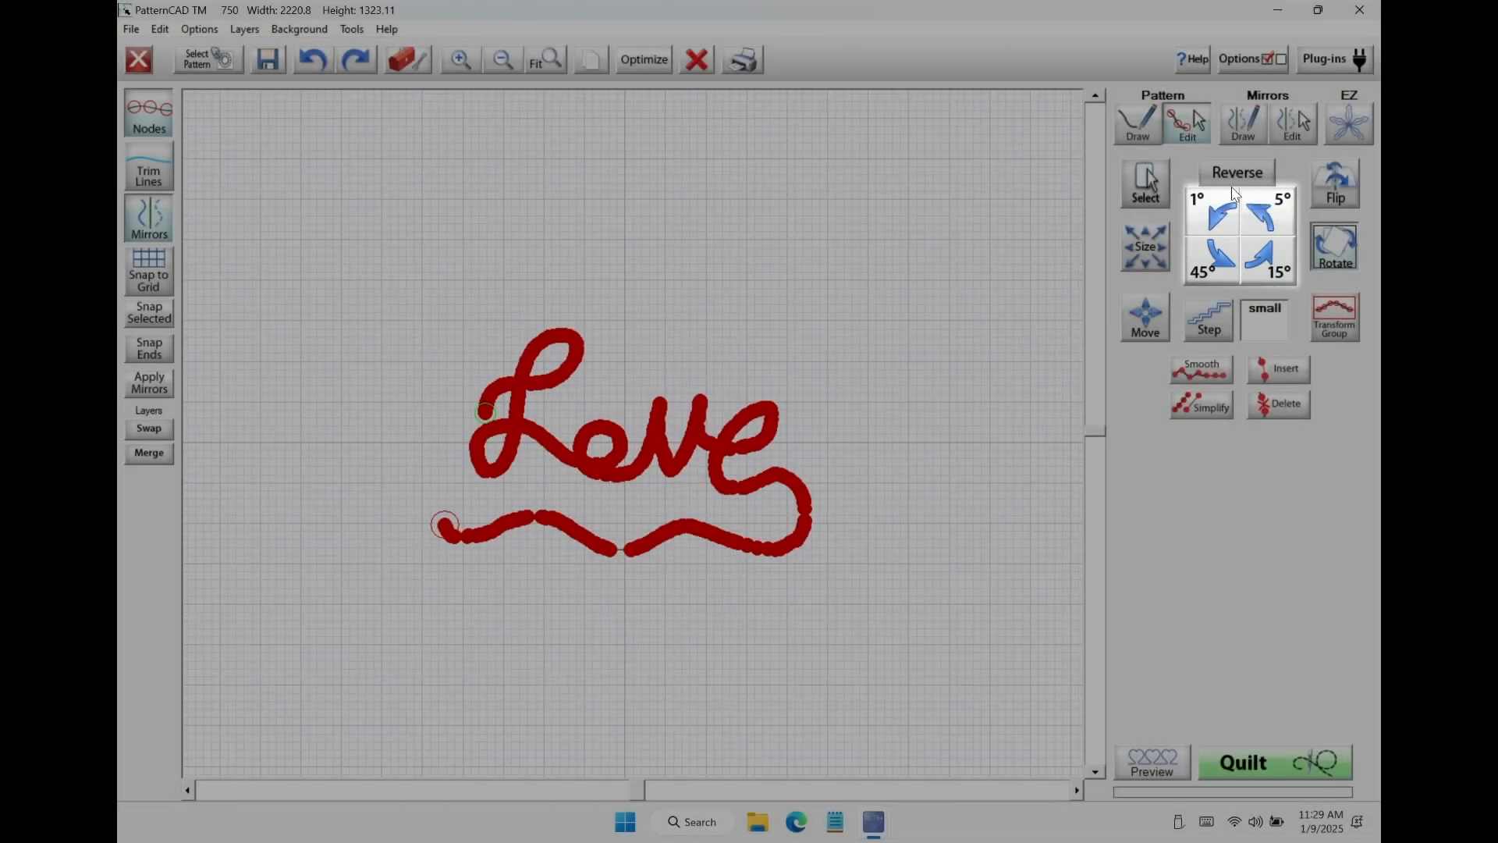
click(1239, 176)
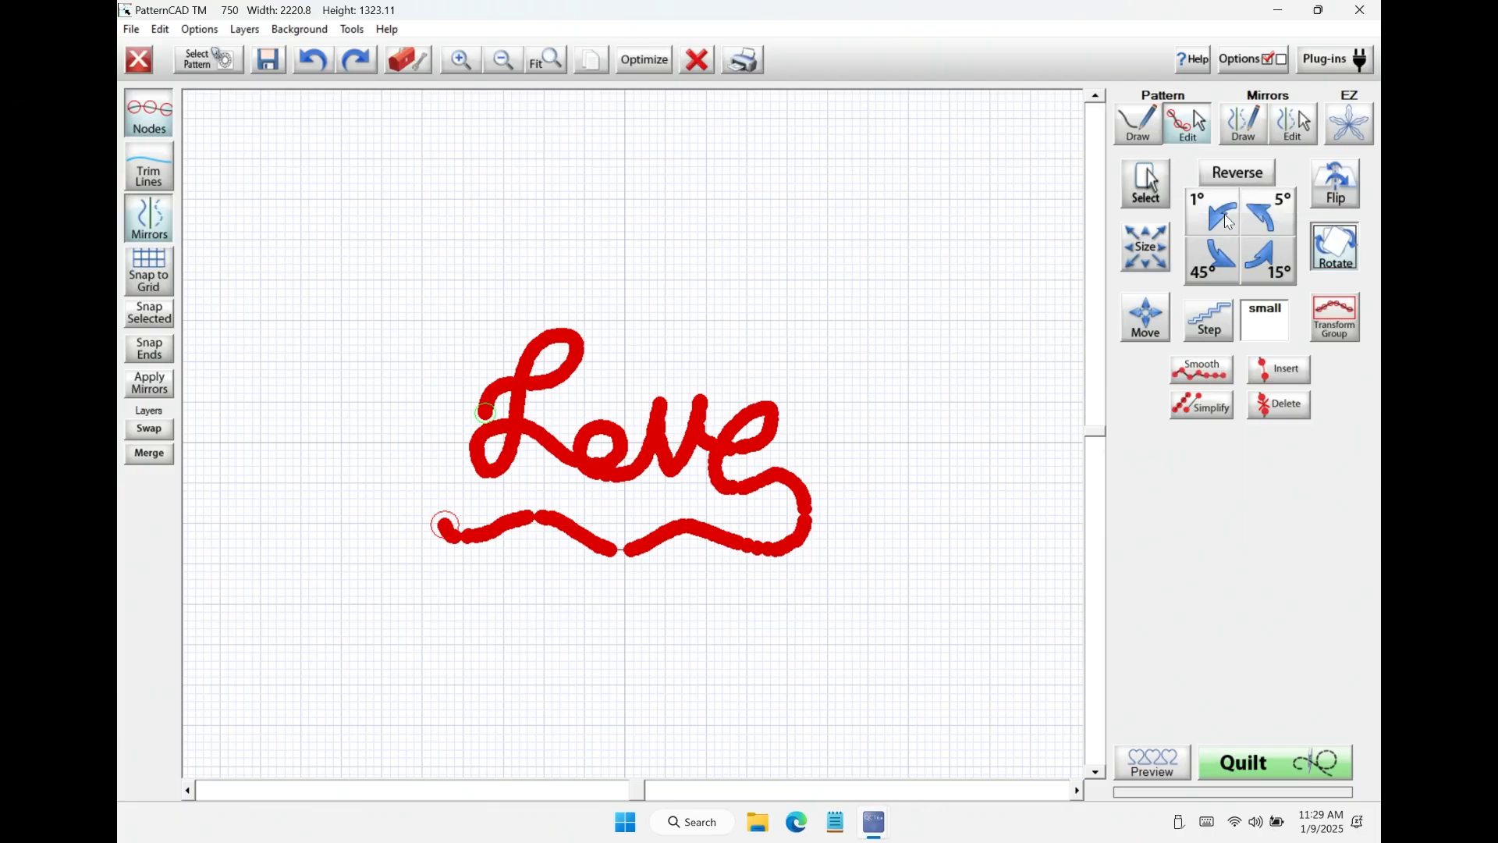
click(1257, 217)
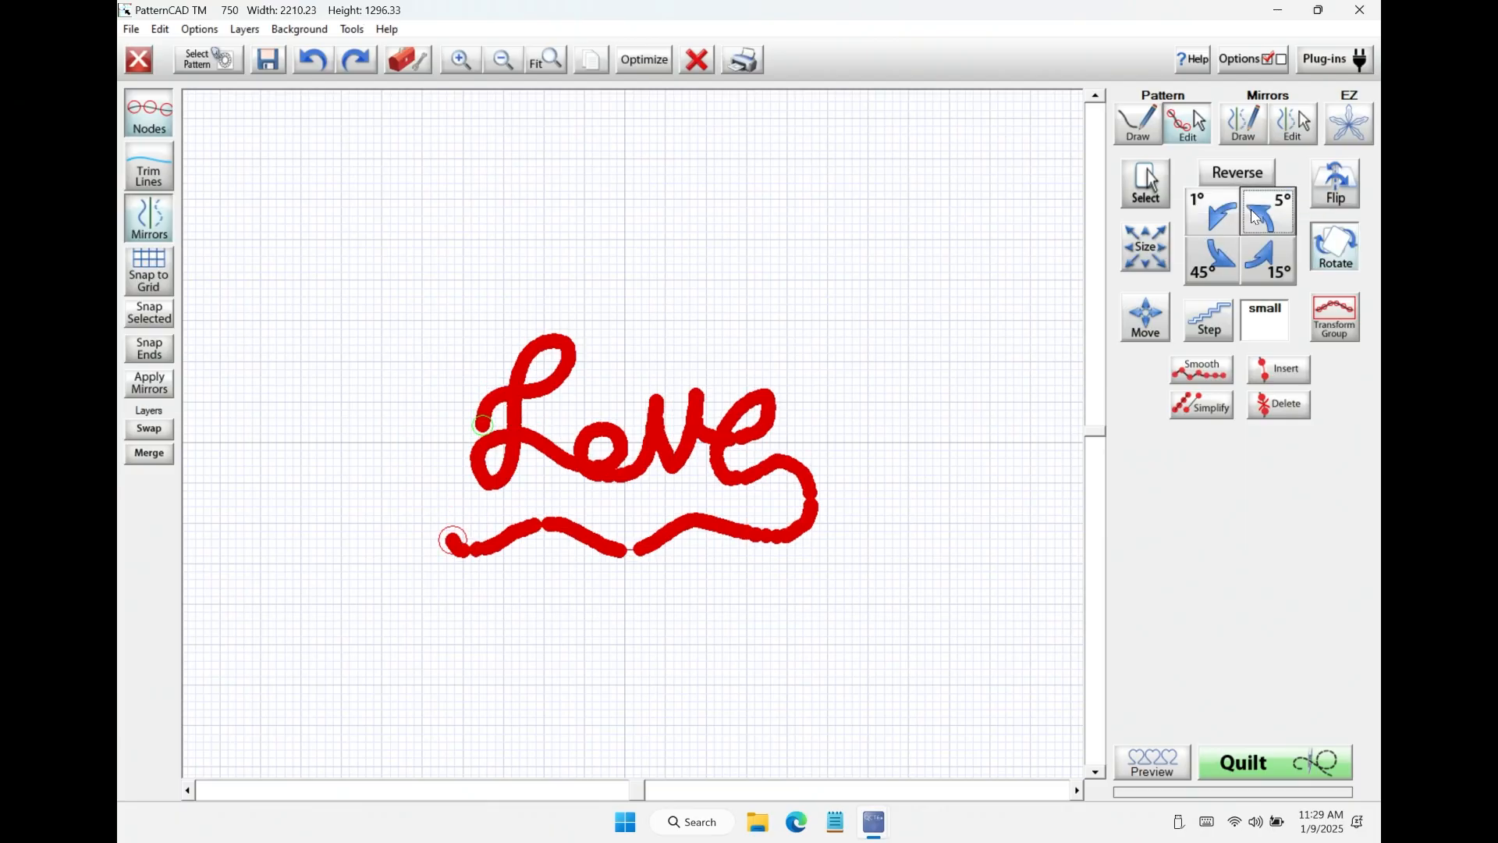
click(1272, 251)
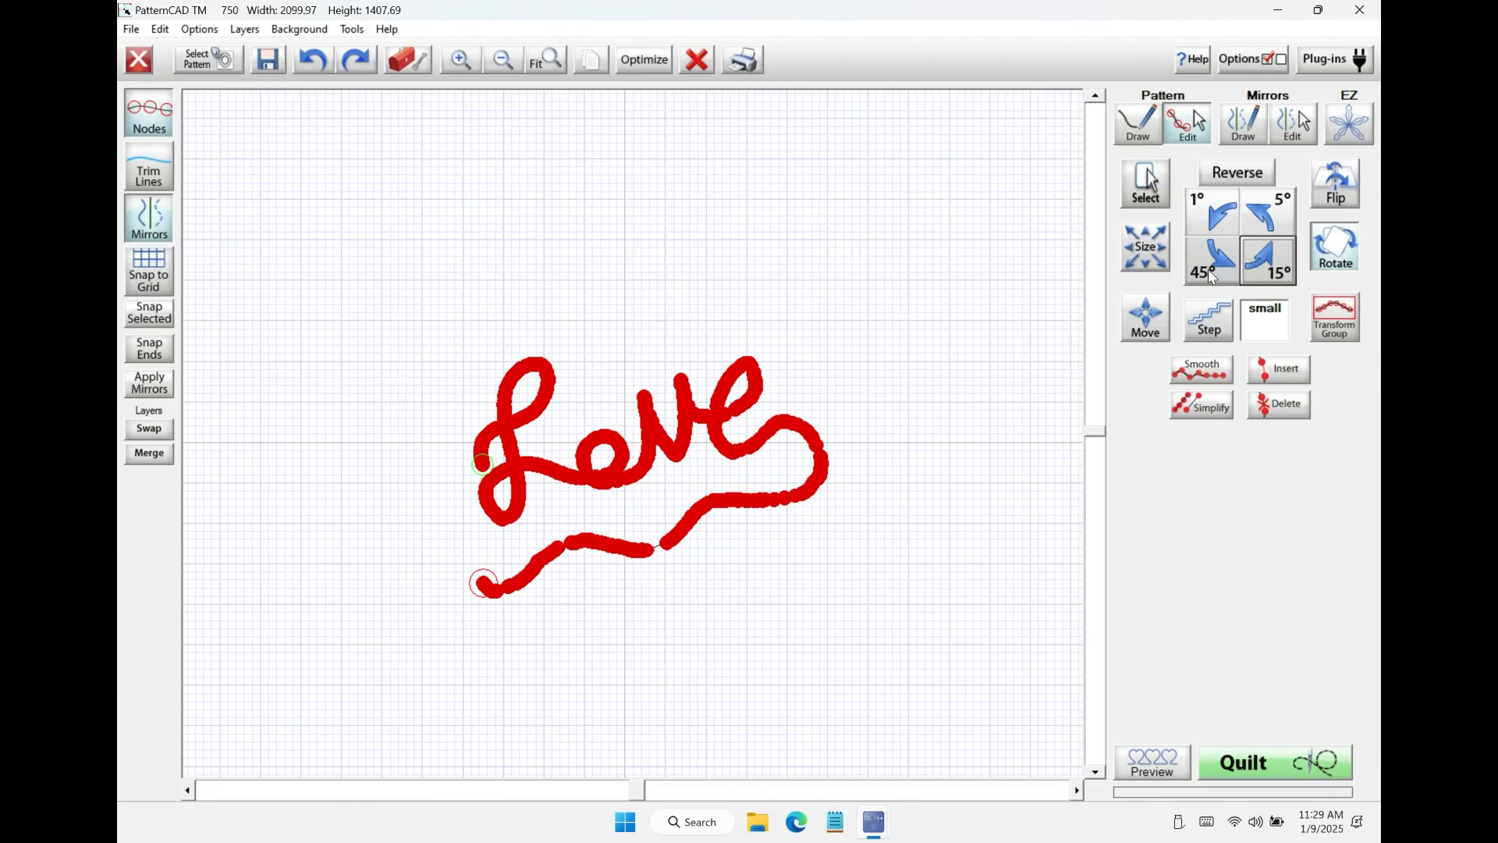
click(1224, 261)
click(1212, 209)
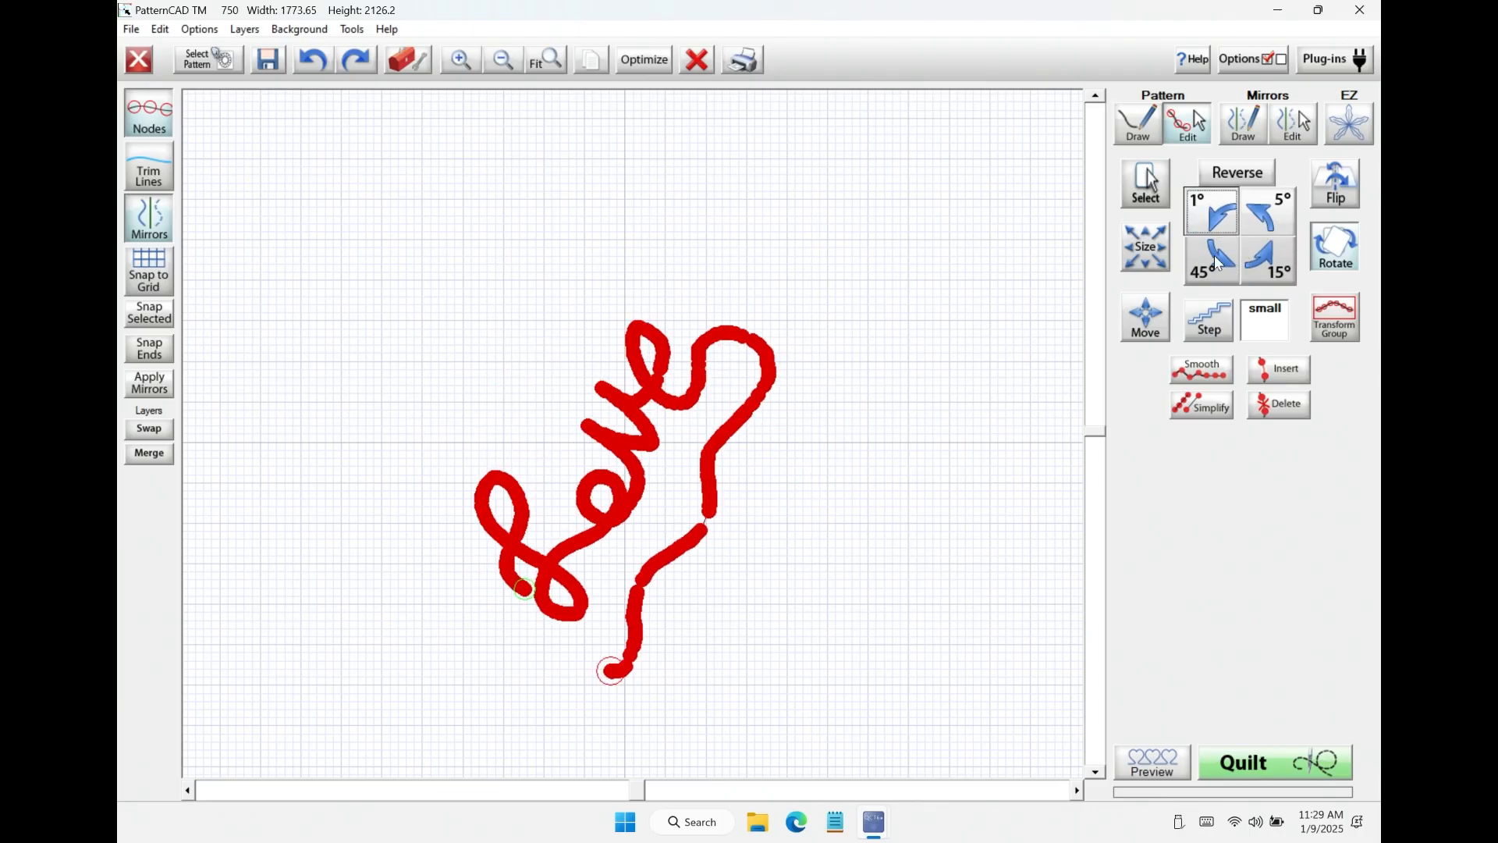
Rotate the pattern a full turn counterclockwise in eight 45° increments and add another 5°.
click(1219, 255)
click(1220, 254)
click(1222, 254)
click(1223, 253)
click(1223, 254)
click(1224, 253)
click(1223, 254)
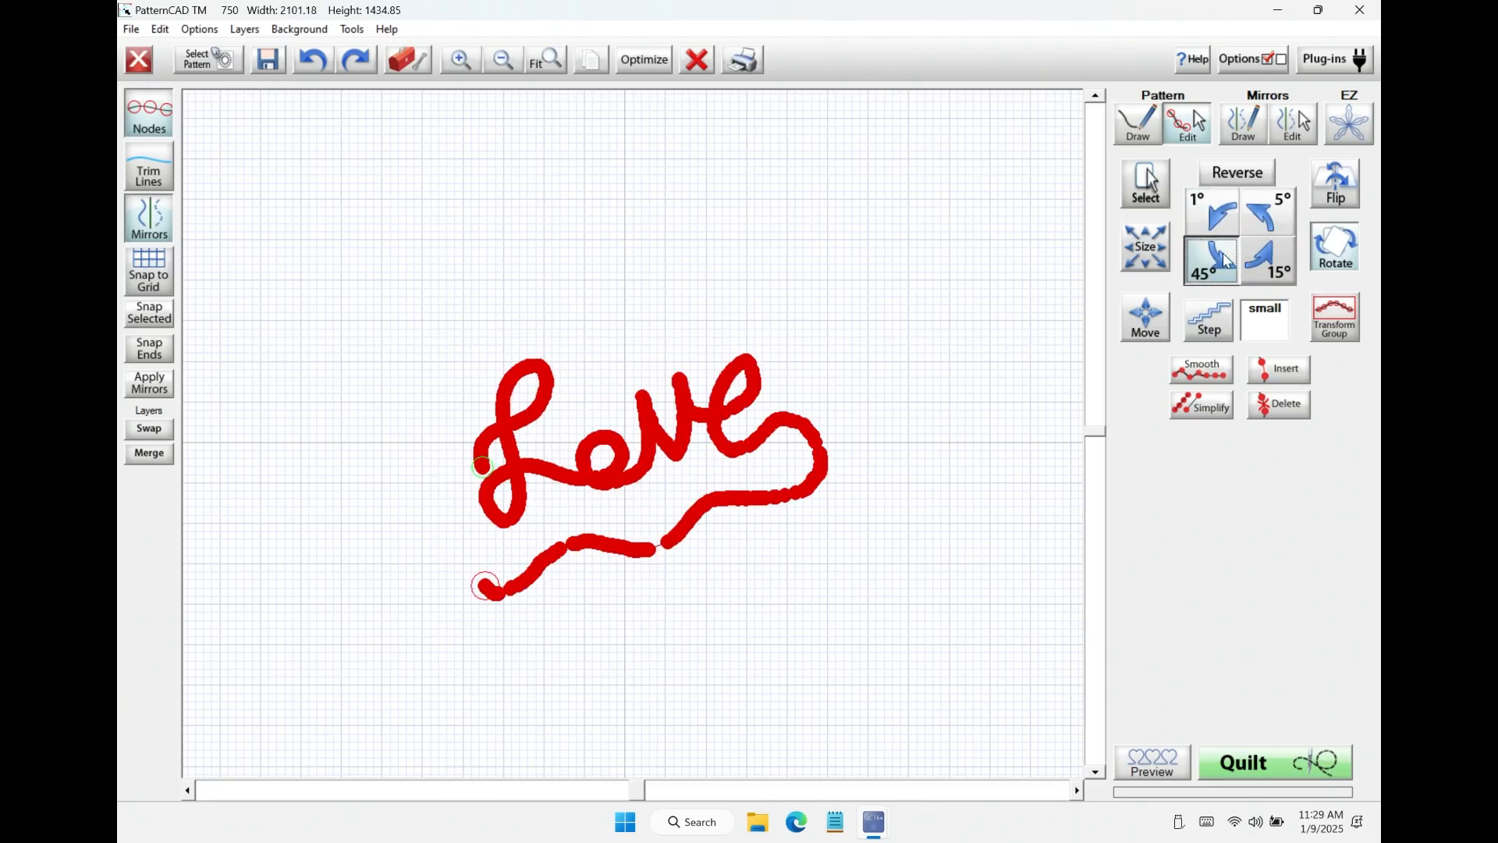
click(1224, 254)
click(1262, 222)
Reverse the rotation to clockwise, rotate the pattern by 1° twice and 45° three times, and restore the counterclockwise direction.
click(1224, 175)
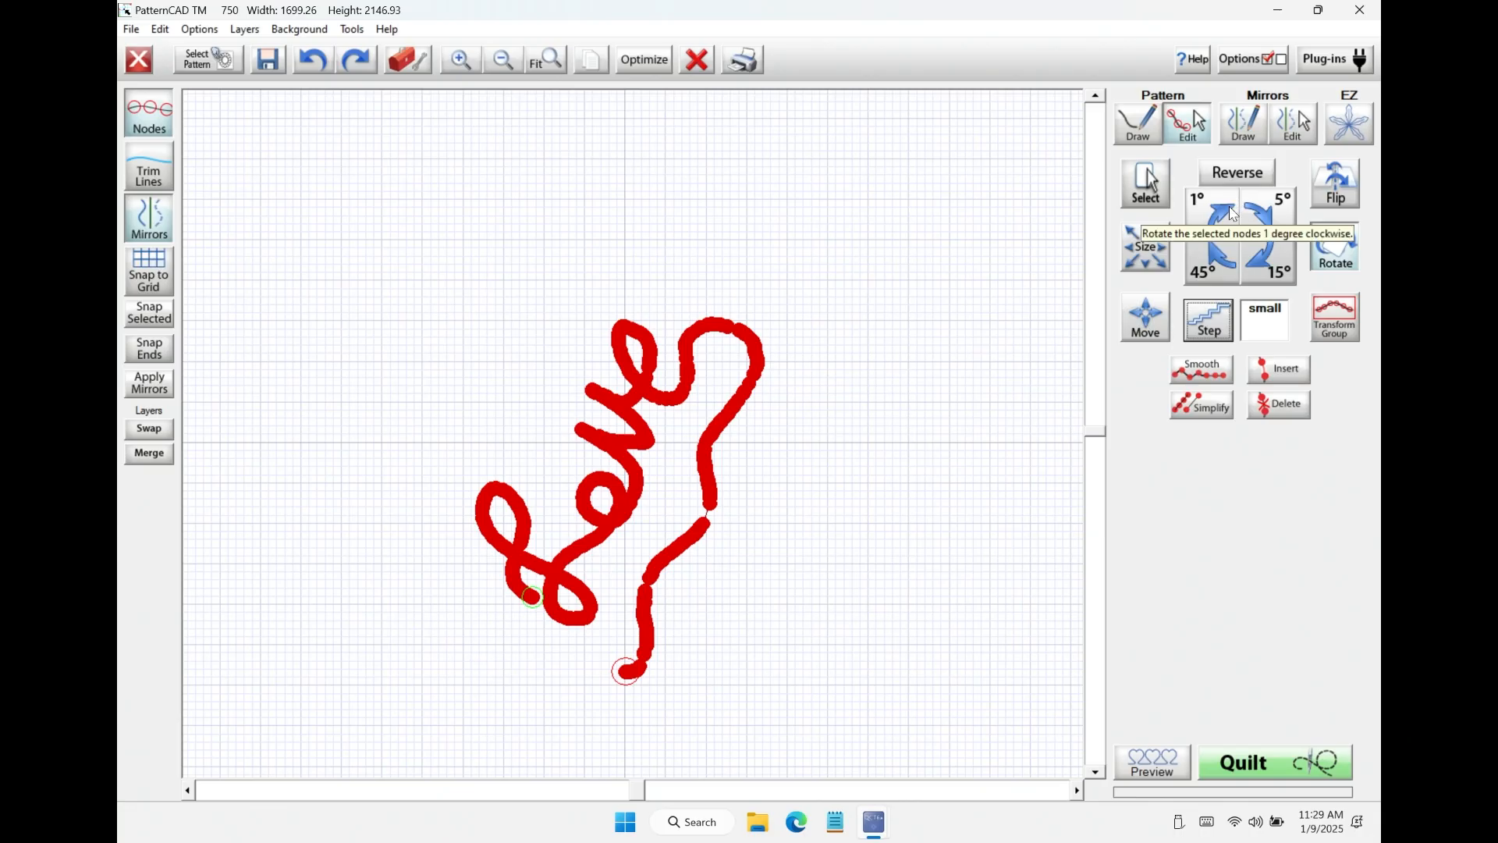
click(1223, 213)
click(1224, 212)
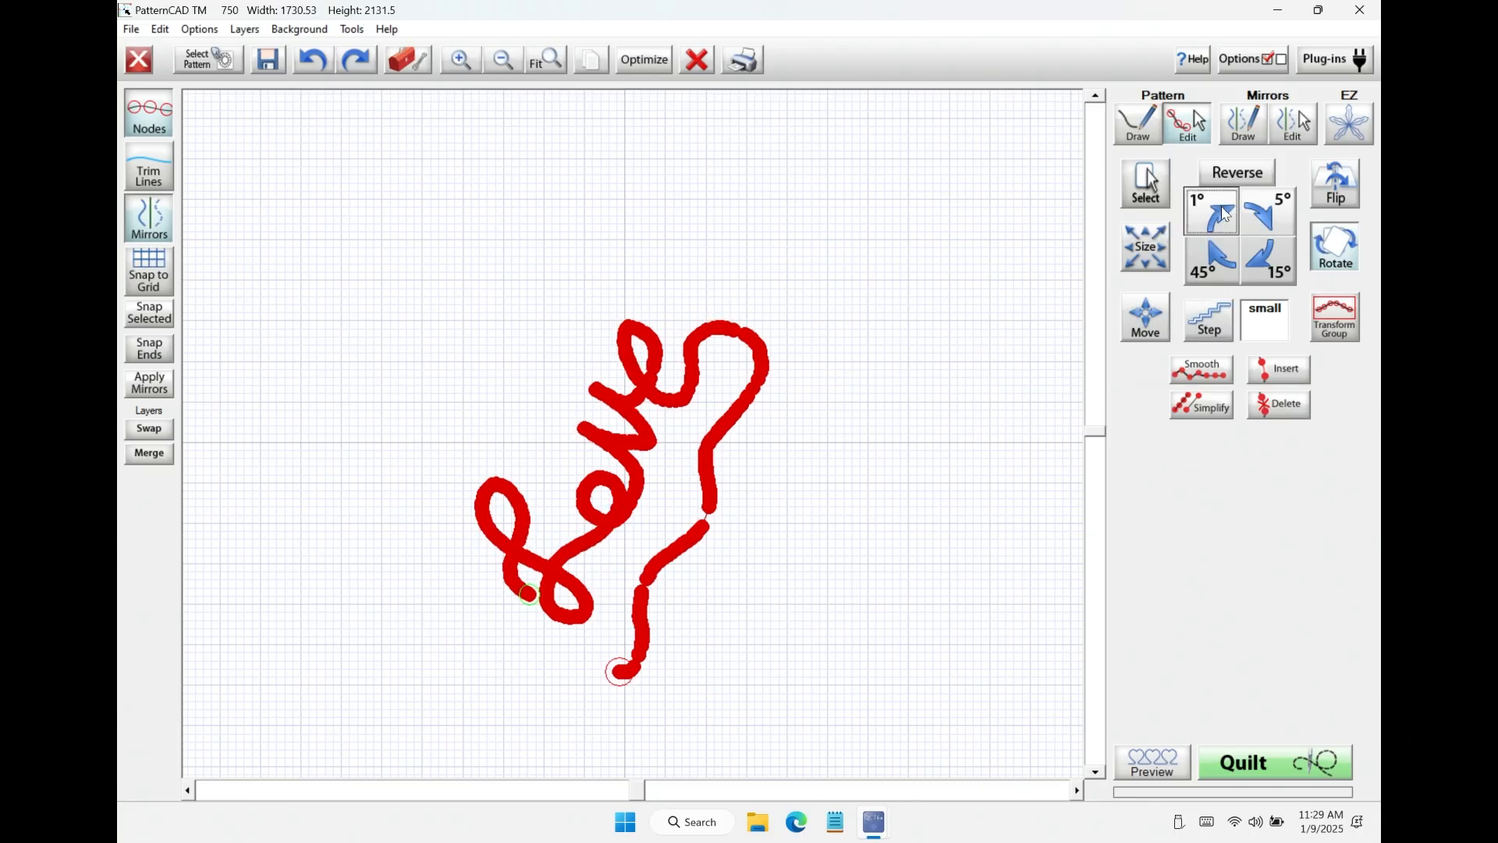
click(1209, 249)
click(1209, 246)
click(1208, 246)
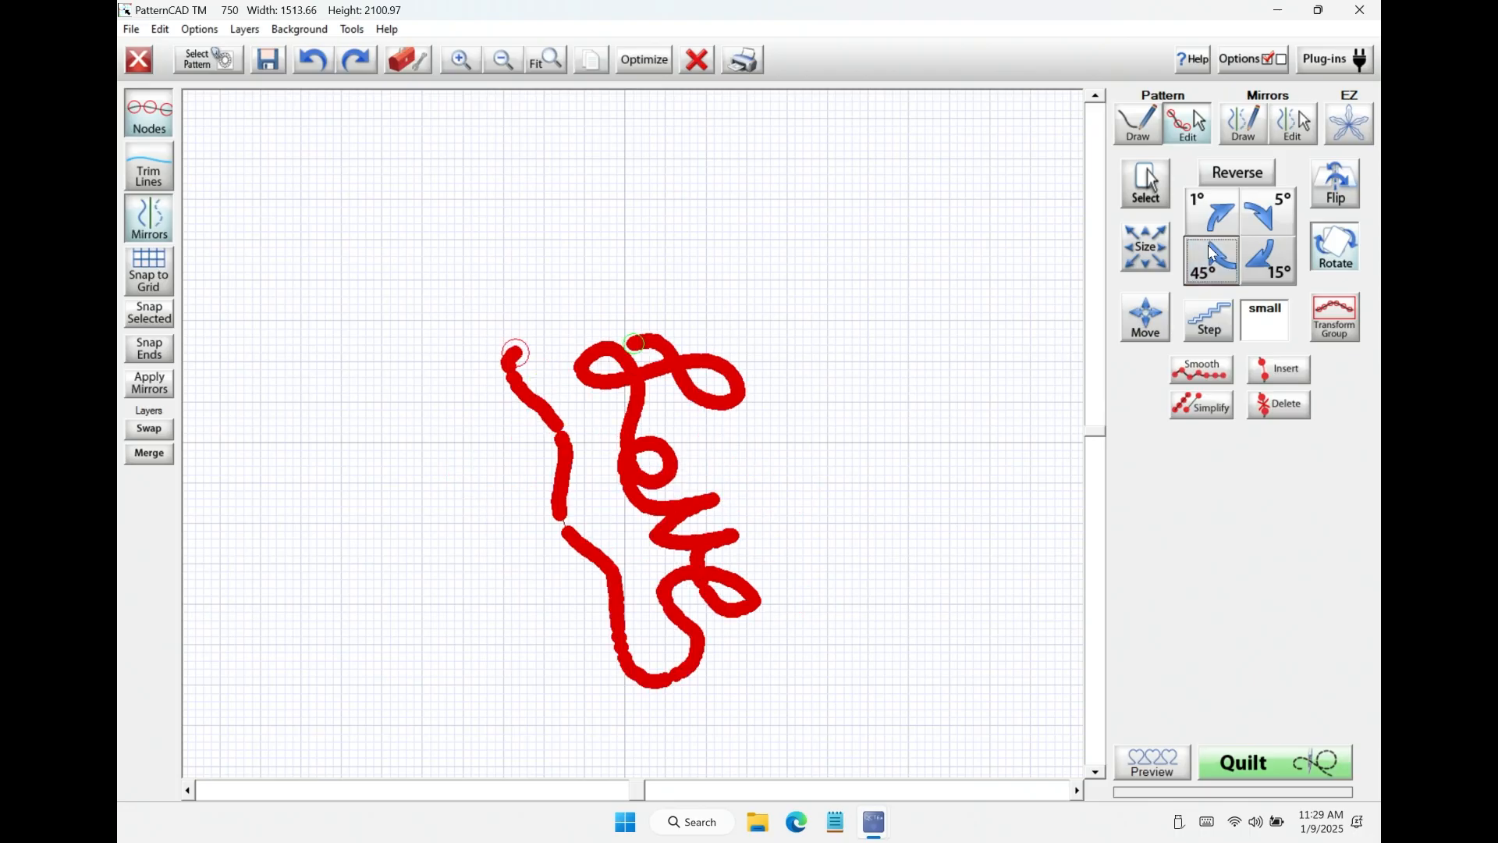
click(1236, 181)
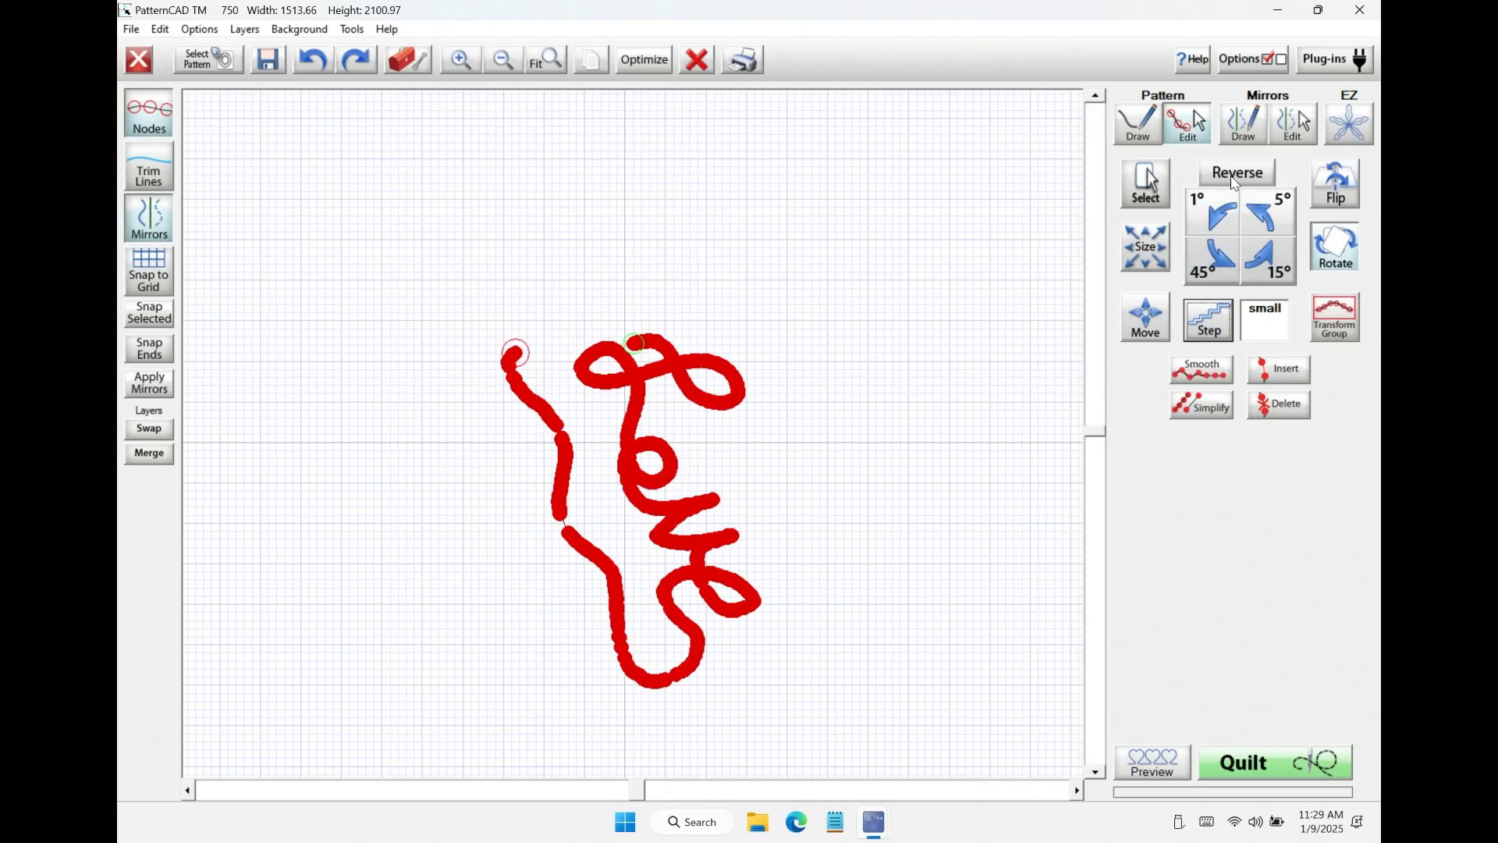